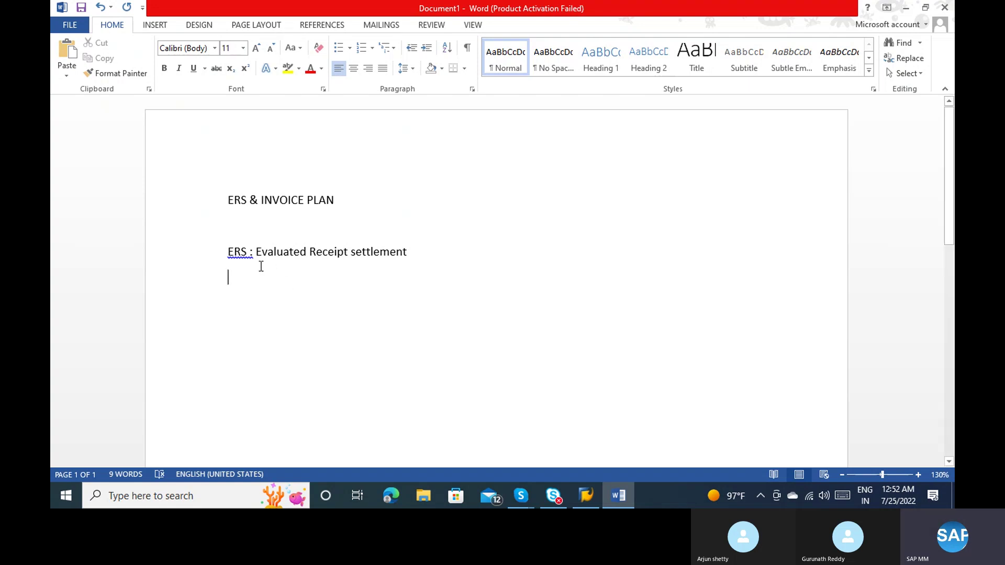
Apply the grammar suggestion "ERS:" to the Evaluated Receipt settlement line and start a new line below it
right_click(248, 252)
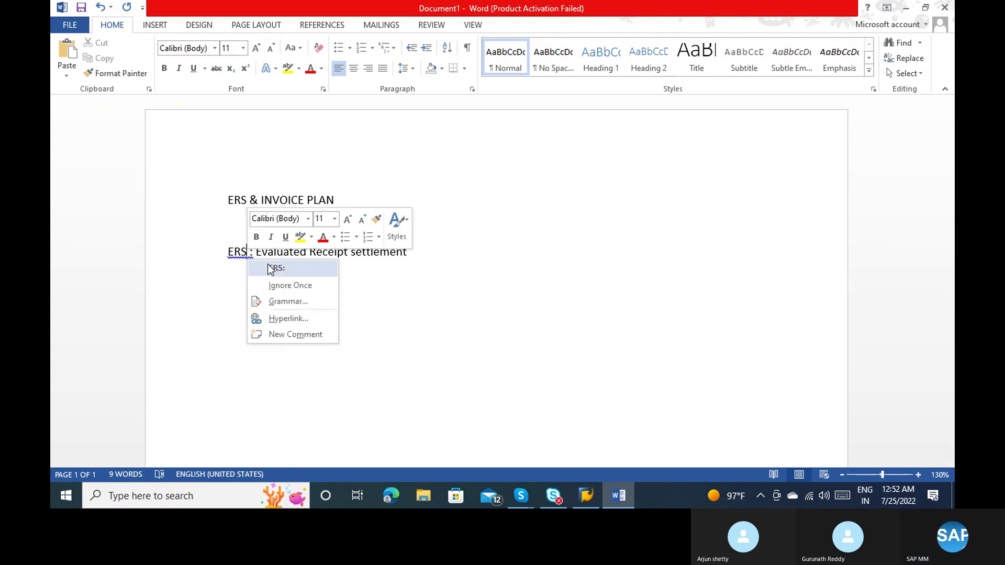
left_click(269, 265)
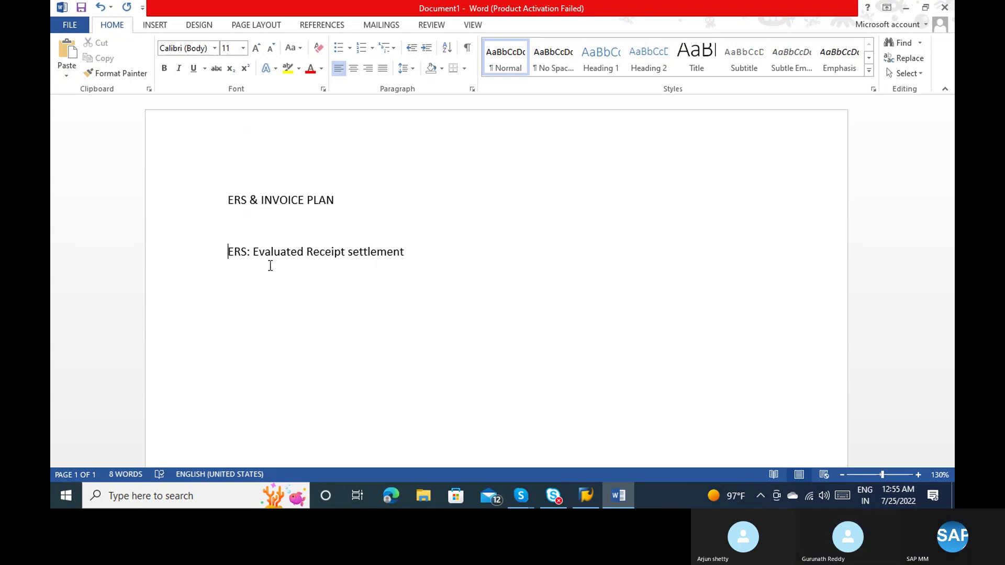
key("Return")
key("Return")
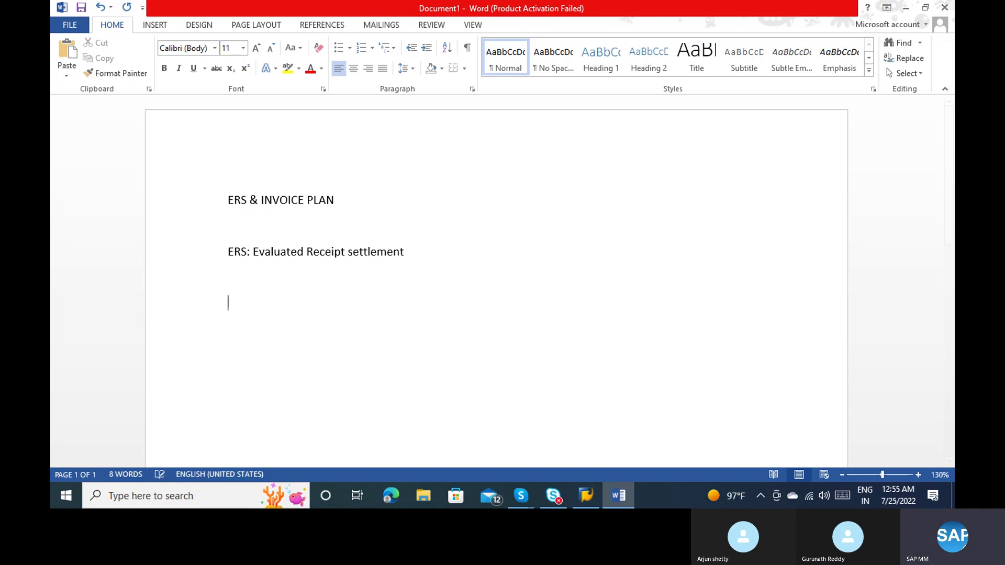
key("BackSpace")
type("We wu")
key("BackSpace")
type("i")
key("BackSpace")
key("BackSpace")
type("will l")
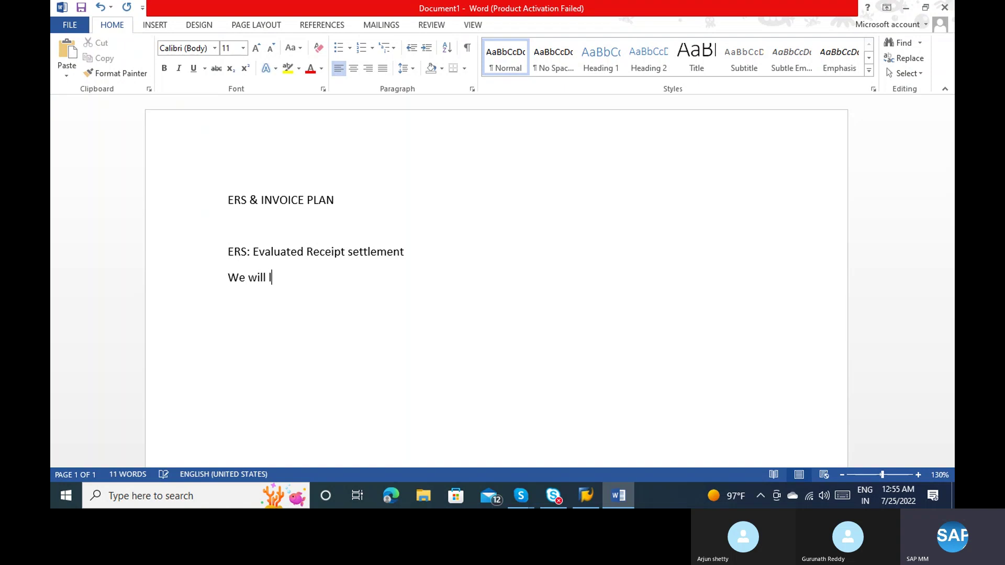
key("BackSpace")
key("BackSpace")
key("BackSpace")
key("BackSpace")
key("BackSpace")
key("BackSpace")
key("BackSpace")
key("BackSpace")
key("BackSpace")
Write "Invoices settled automatically once GR completed – back ground Job," beneath the Evaluated Receipt settlement line
type("Invoices ")
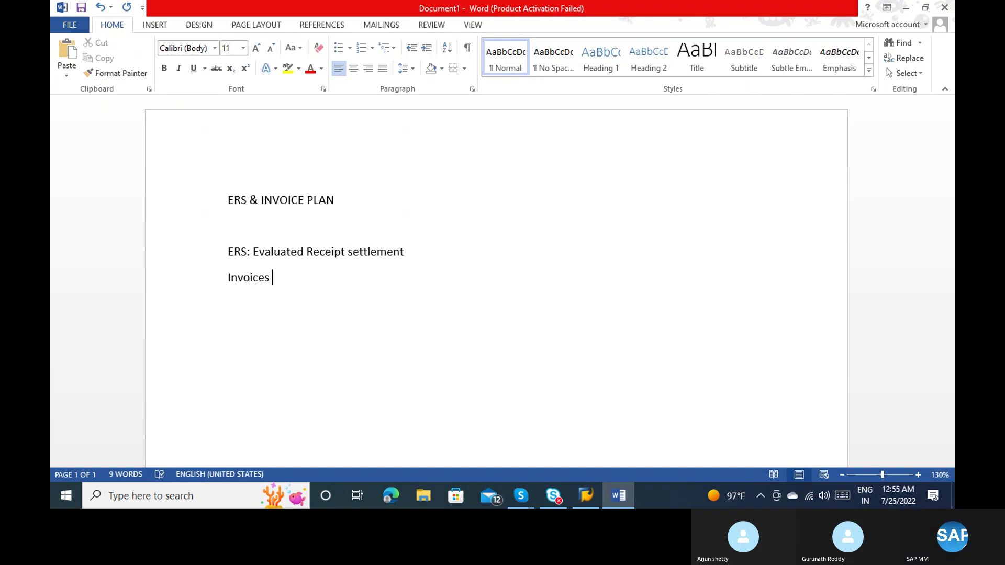
type("settled a")
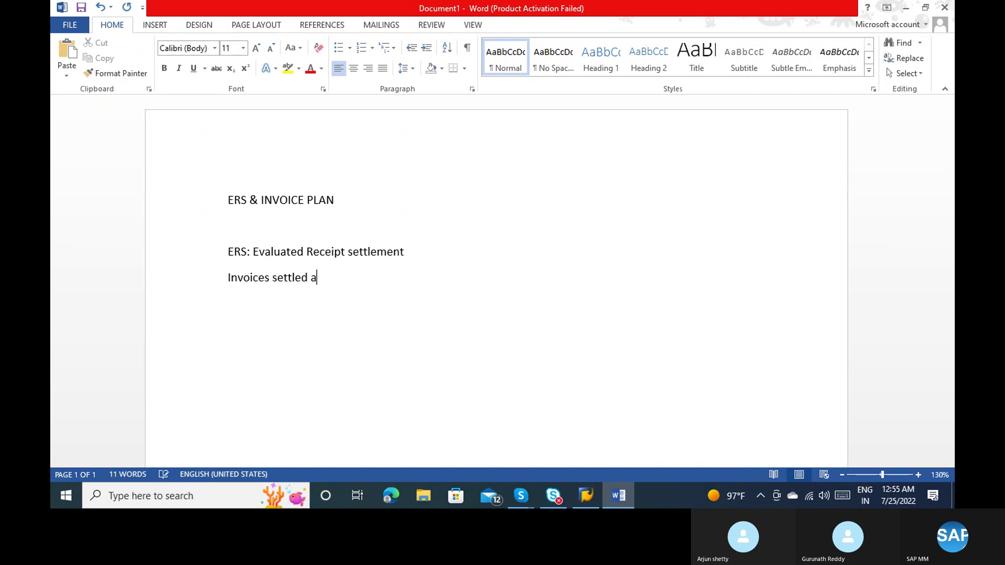
key("BackSpace")
type("automatically once GR completd")
key("BackSpace")
type("ed -")
type(" back groun")
type("d Job, man")
type("ually")
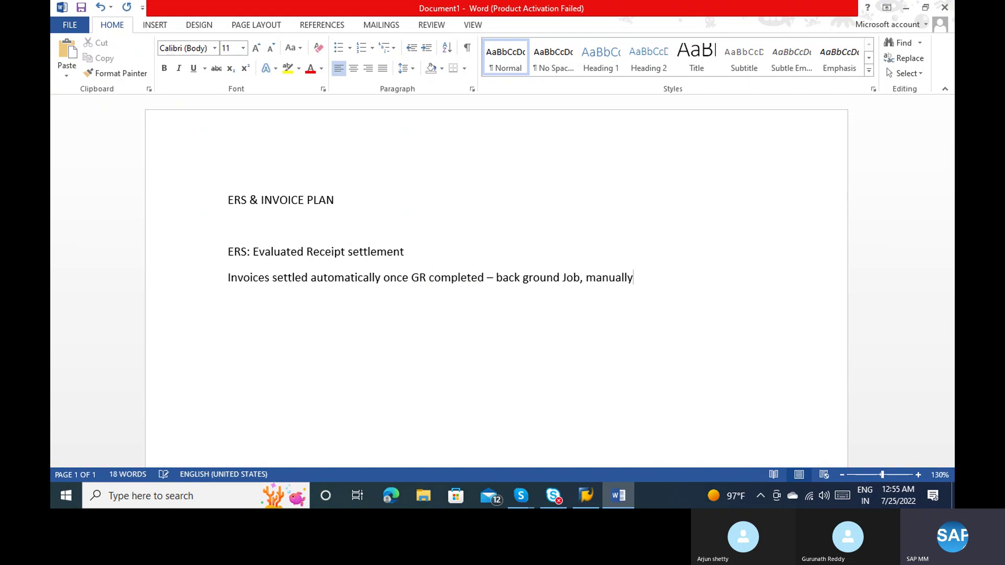
key("BackSpace")
key("BackSpace")
key("BackSpace")
key("BackSpace")
key("BackSpace")
key("BackSpace")
key("BackSpace")
key("BackSpace")
key("BackSpace")
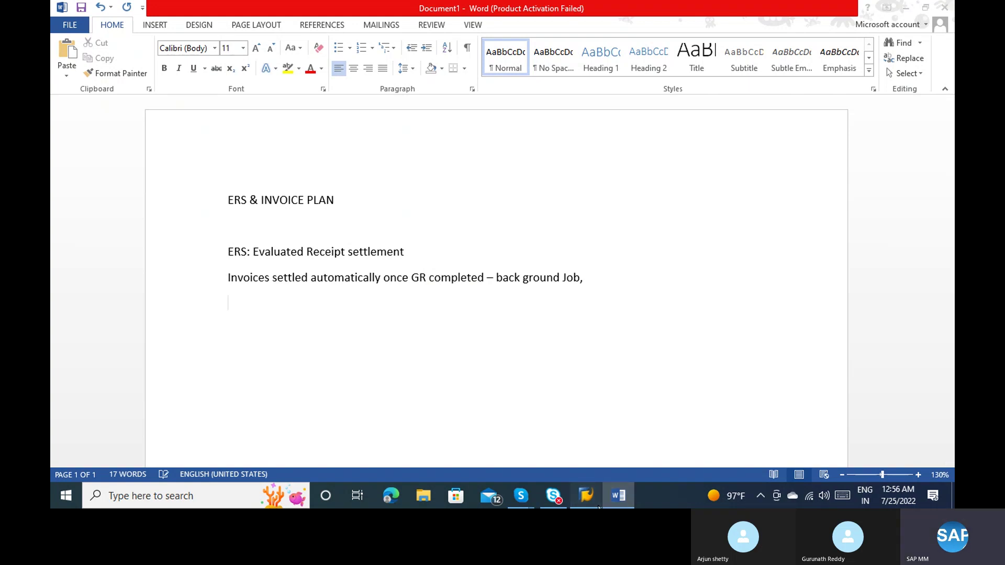
Switch to SAP and log on to client 800 with the account password, ending any other logons of the same user
left_click(597, 503)
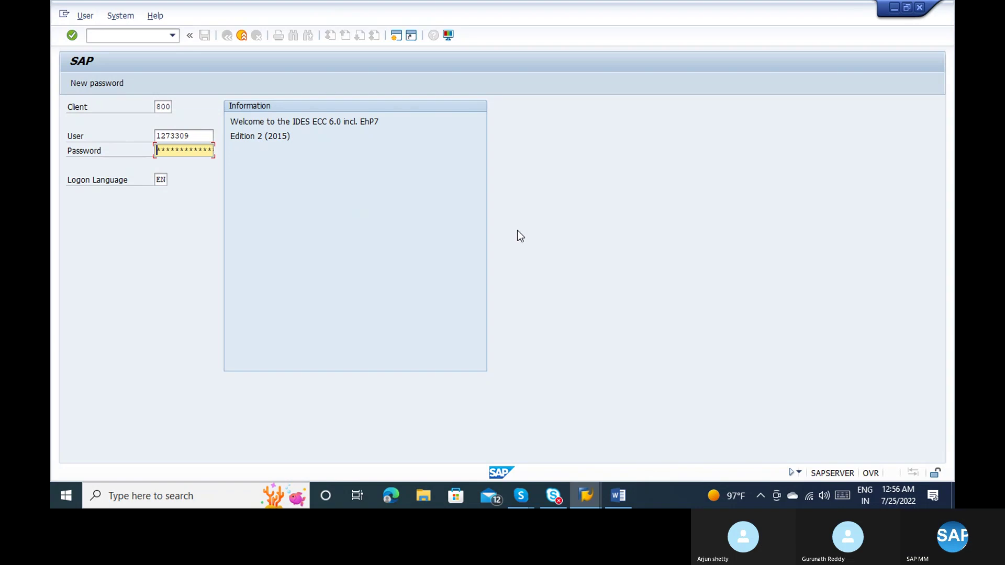
key("Right")
key("Right")
key("Right")
key("Right")
key("Right")
key("Return")
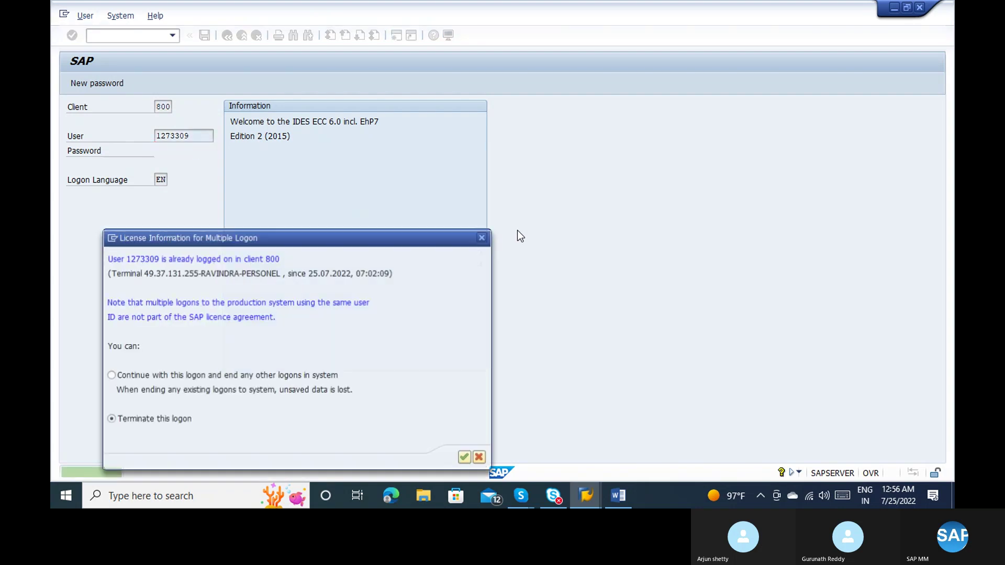
double_click(268, 375)
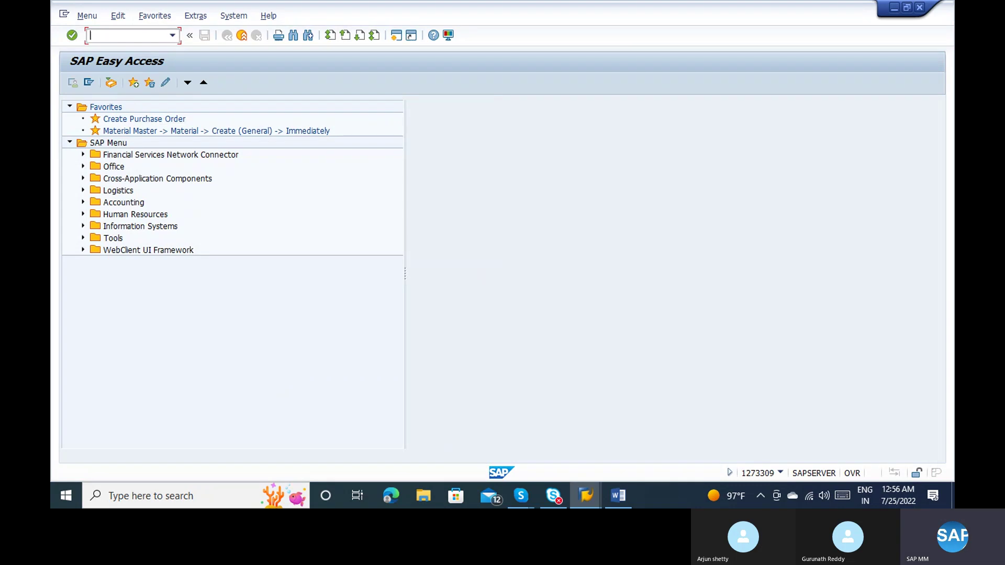
Open the purchasing data of vendor 1000 in transaction XK02 for company code 1000 and purchasing organization 1000
type("xk02")
key("Return")
type("1000")
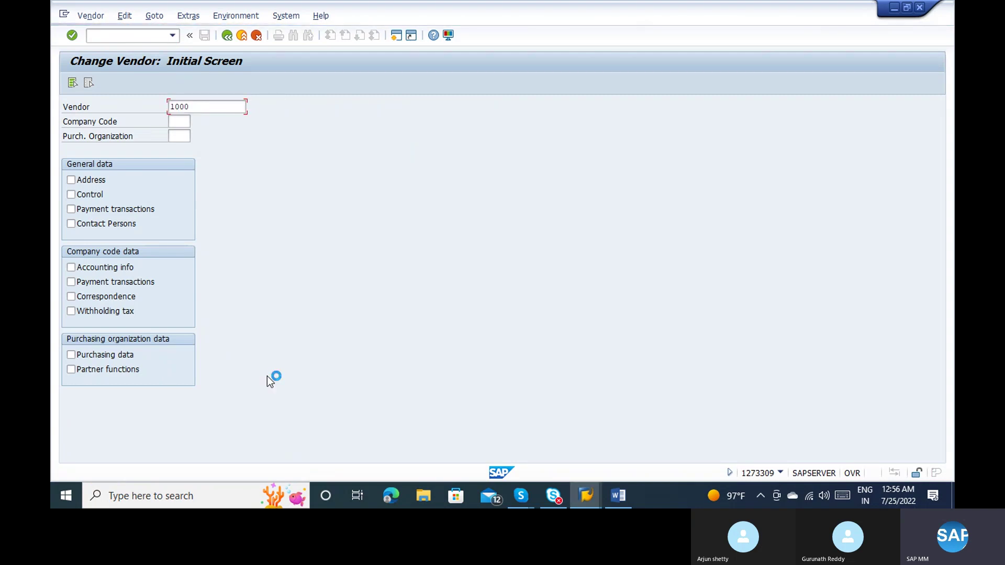
key("Tab")
type("1000")
key("Tab")
type("1000")
key("Tab")
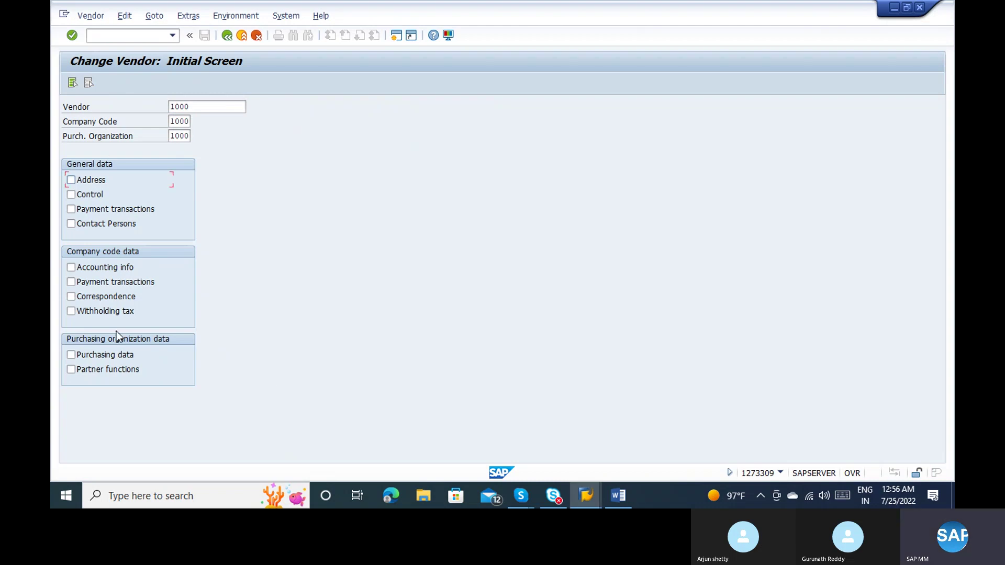
left_click(80, 360)
left_click(77, 355)
key("Return")
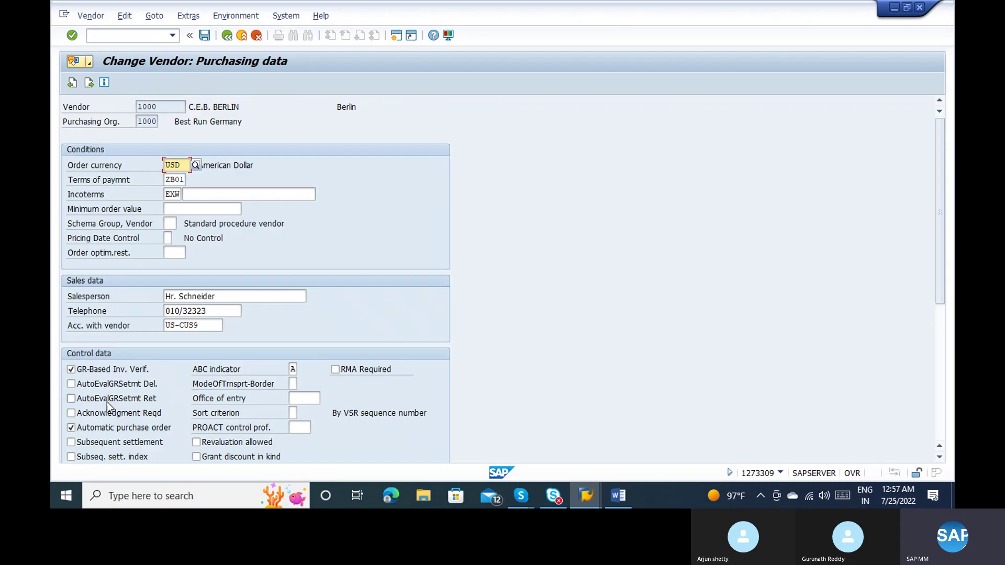
Enable AutoEvalGRSetmt Del. and AutoEvalGRSetmt Ret in the vendor's control data and save the vendor
left_click(99, 385)
left_click(109, 400)
left_click(203, 35)
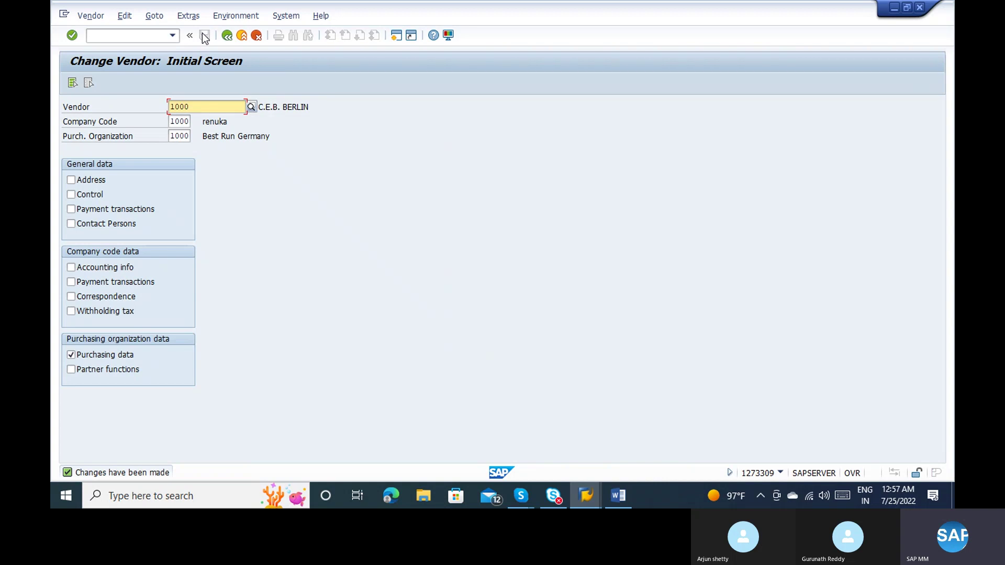
Start a standard purchase order in ME21N for vendor 1000 with purchasing organization 1000 and purchasing group 000
left_click(139, 34)
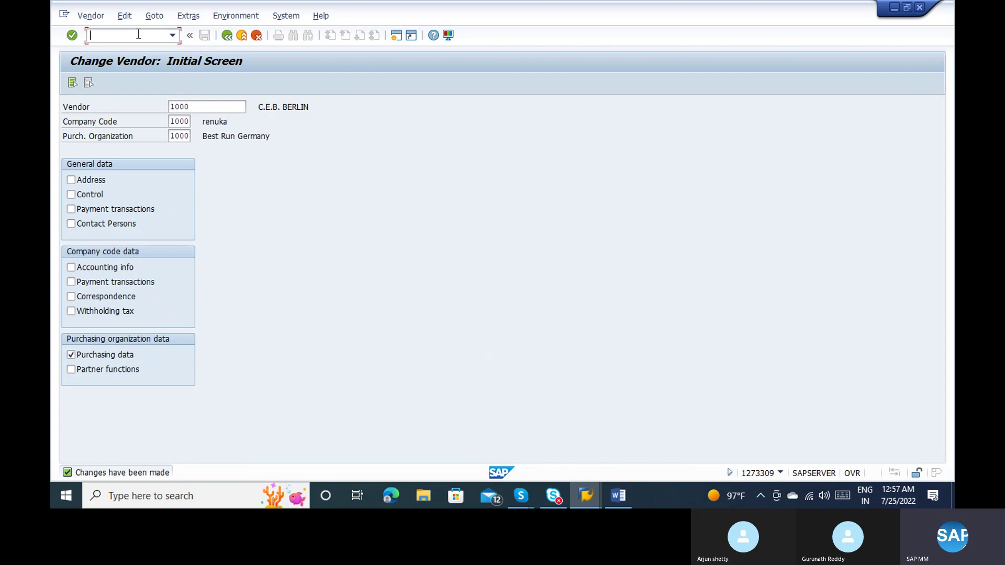
type("/nme21n")
key("Return")
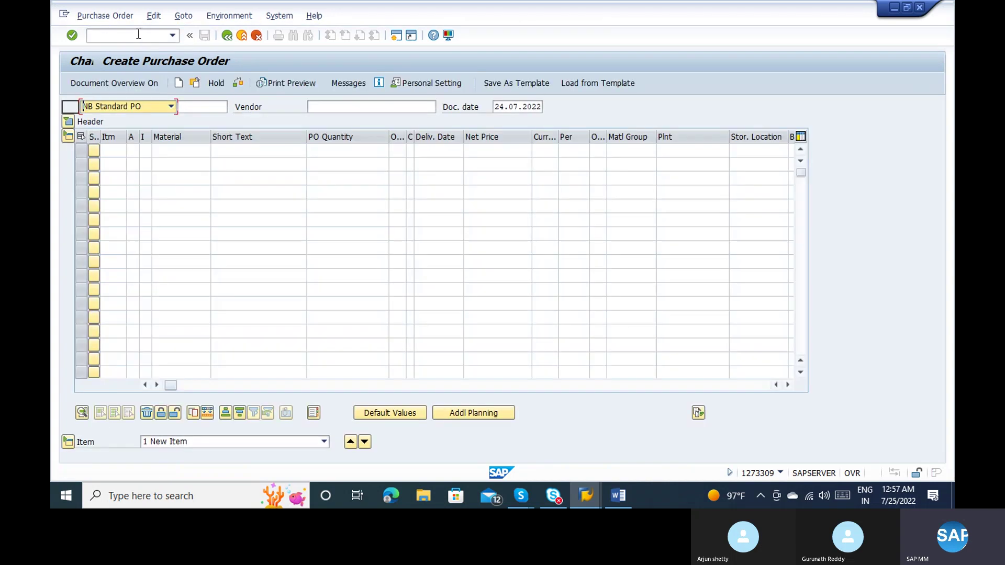
left_click(338, 107)
type("1000")
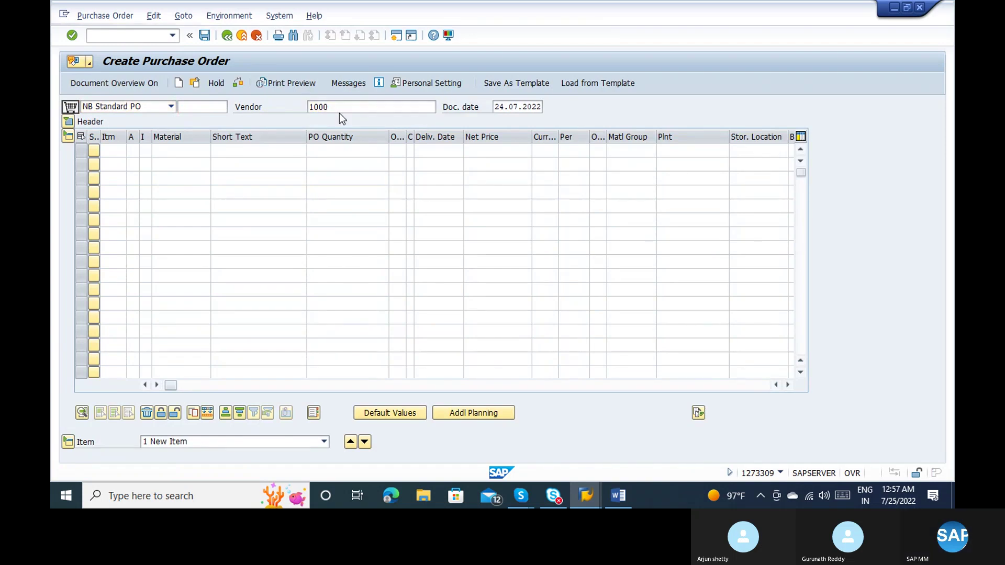
key("Return")
type("1000")
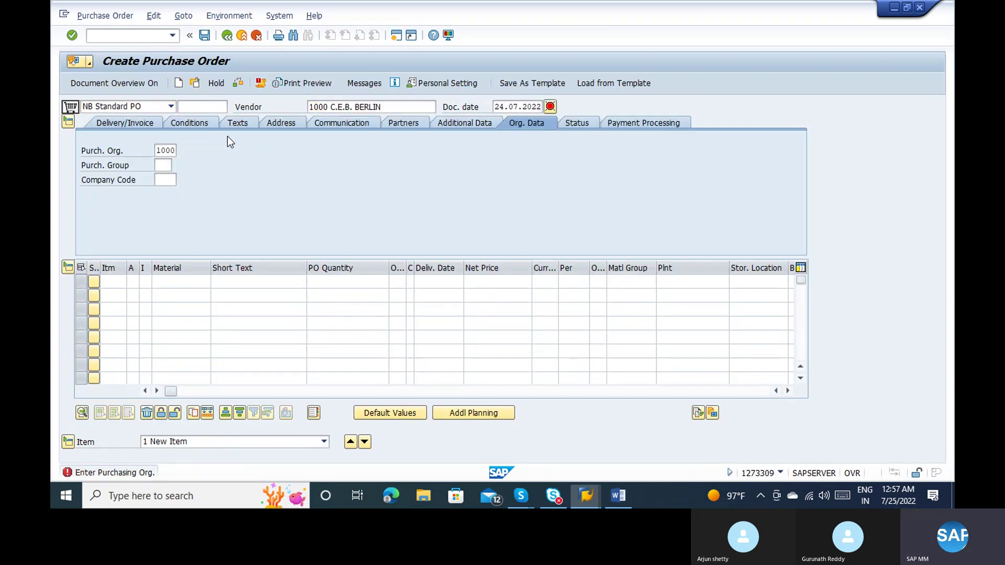
key("Return")
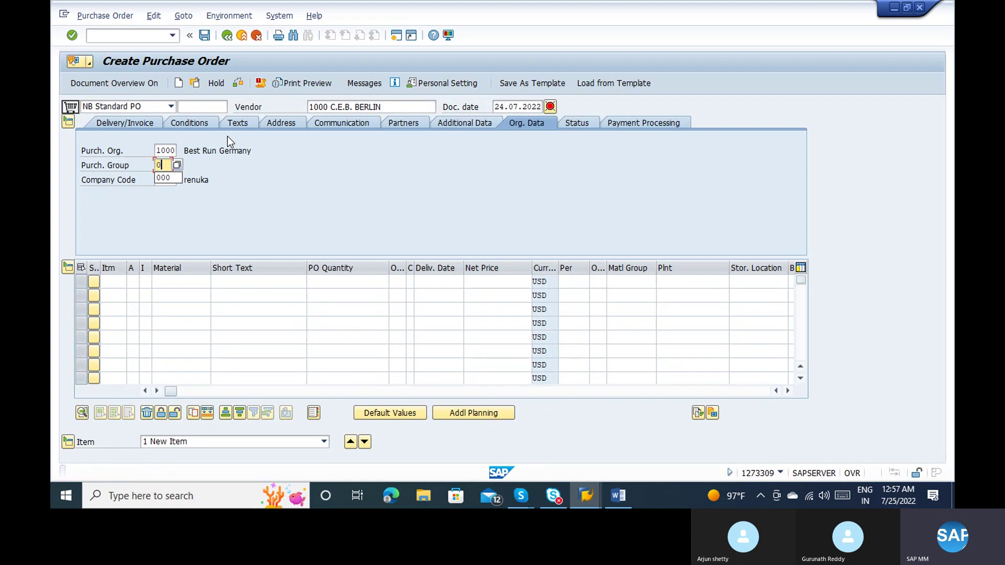
key("Tab")
key("Tab")
key("Tab")
key("Tab")
key("Tab")
Add material 100-100 with plant 1100 as the first item of the purchase order
type("1")
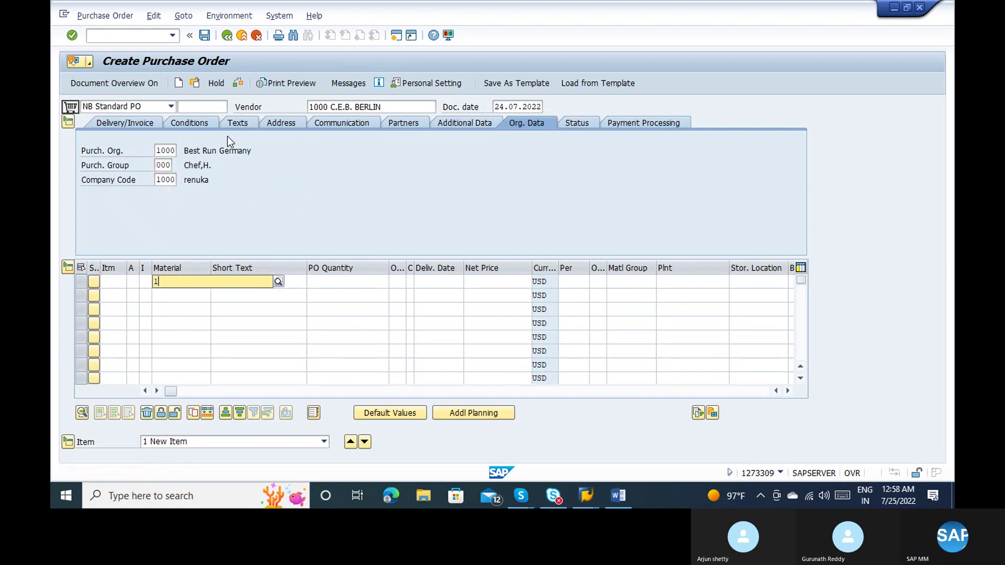
type("00-100")
key("Return")
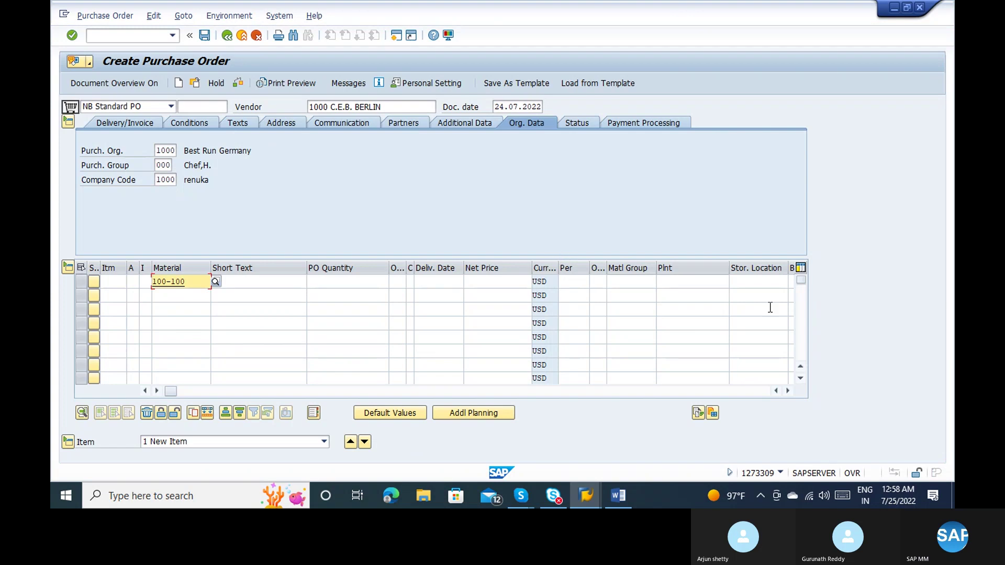
left_click(706, 283)
type("11")
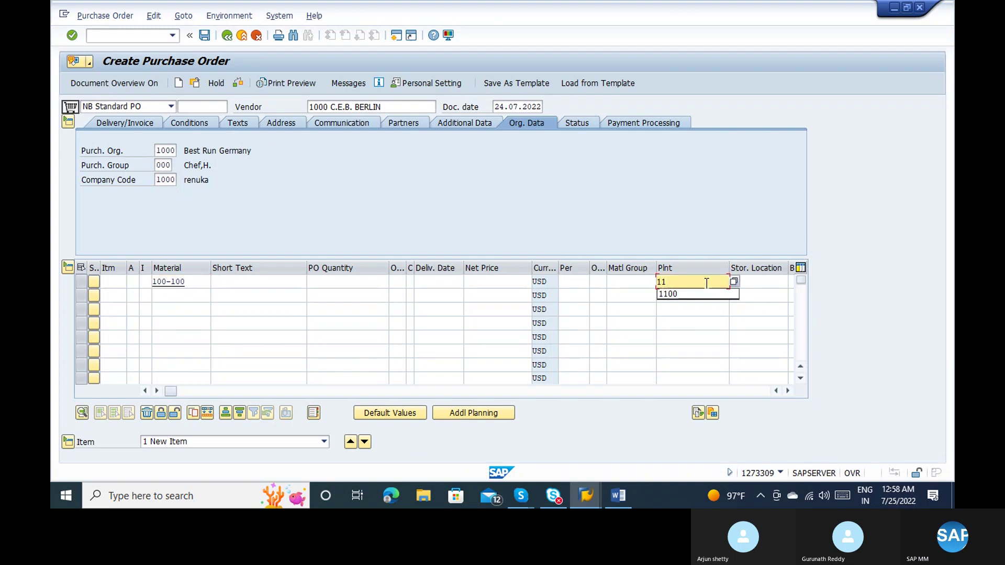
left_click(708, 293)
key("Return")
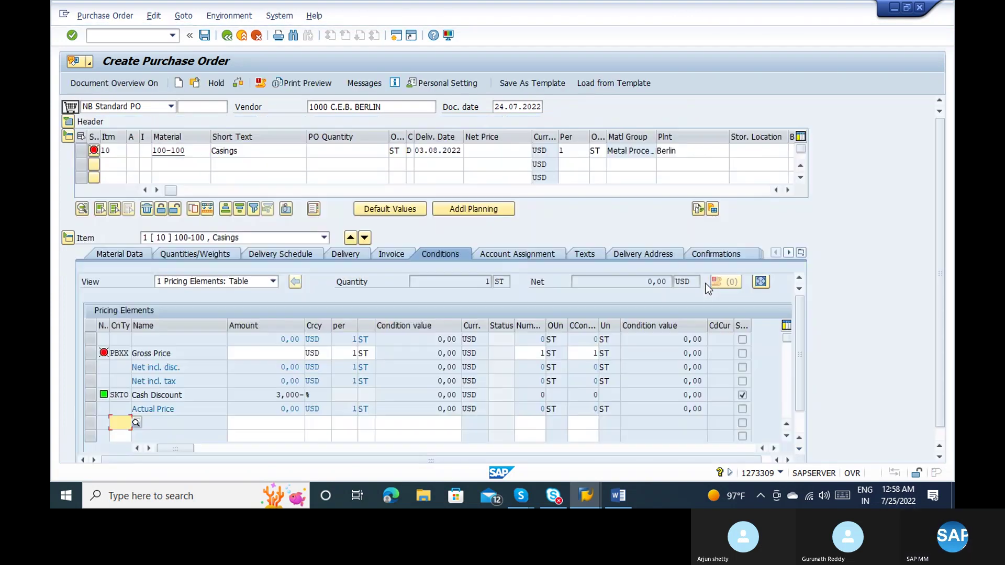
Set the item's PO quantity to 100 and its gross price to 100 USD
left_click(334, 145)
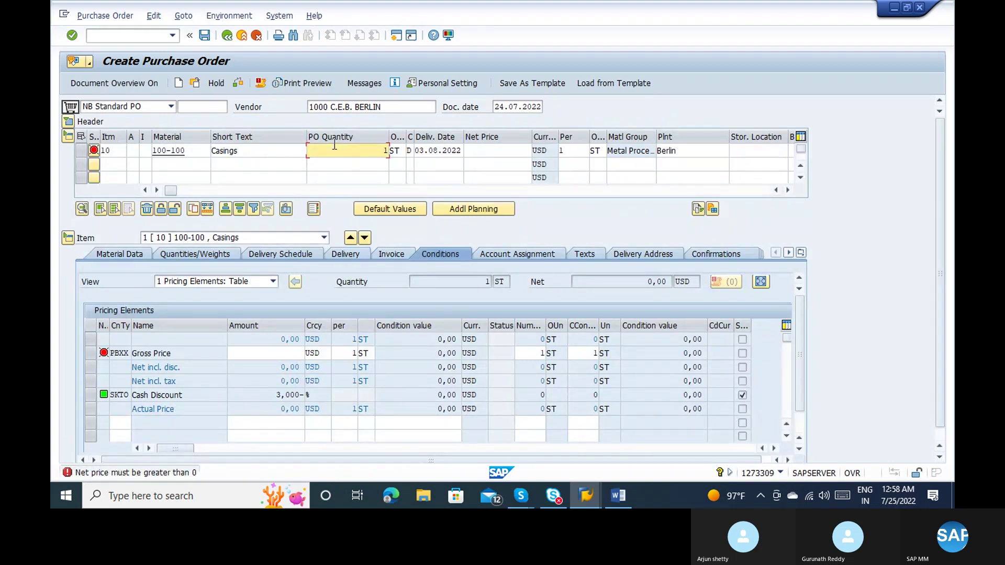
type("00")
key("Return")
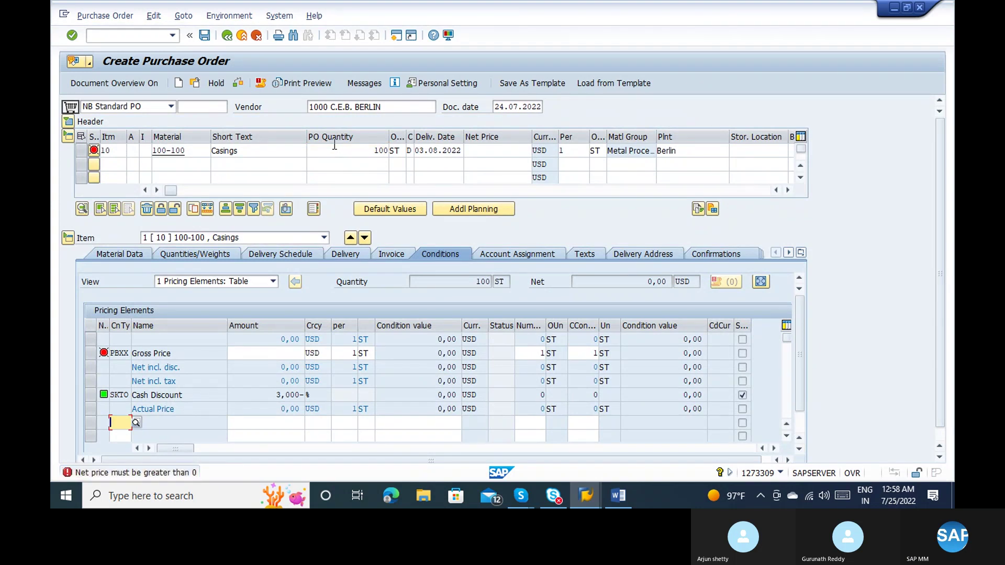
left_click(289, 354)
type("100")
key("Return")
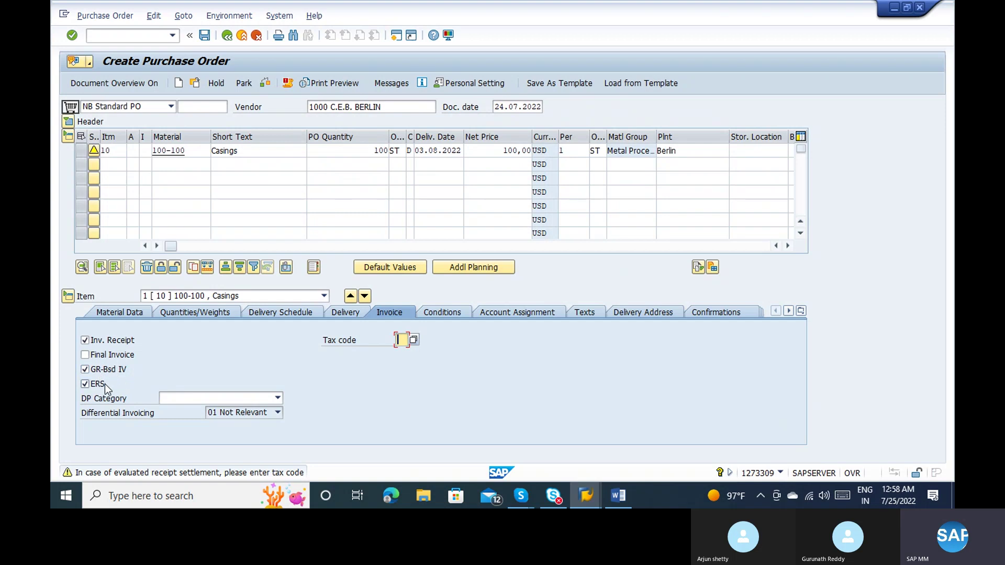
Choose tax code 1I (input tax) in the item's invoice data from the list of possible entries
left_click(402, 339)
left_click(414, 339)
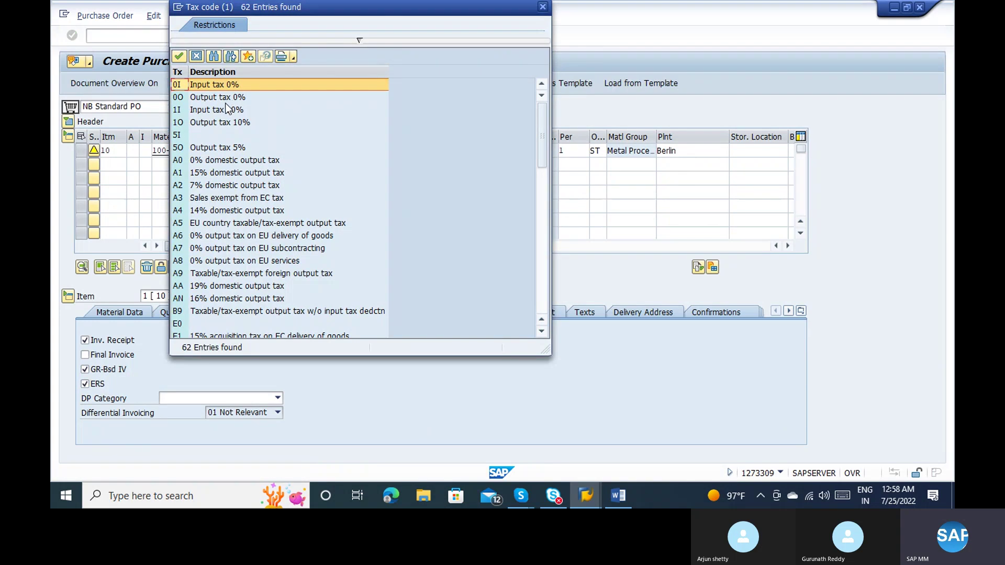
double_click(218, 111)
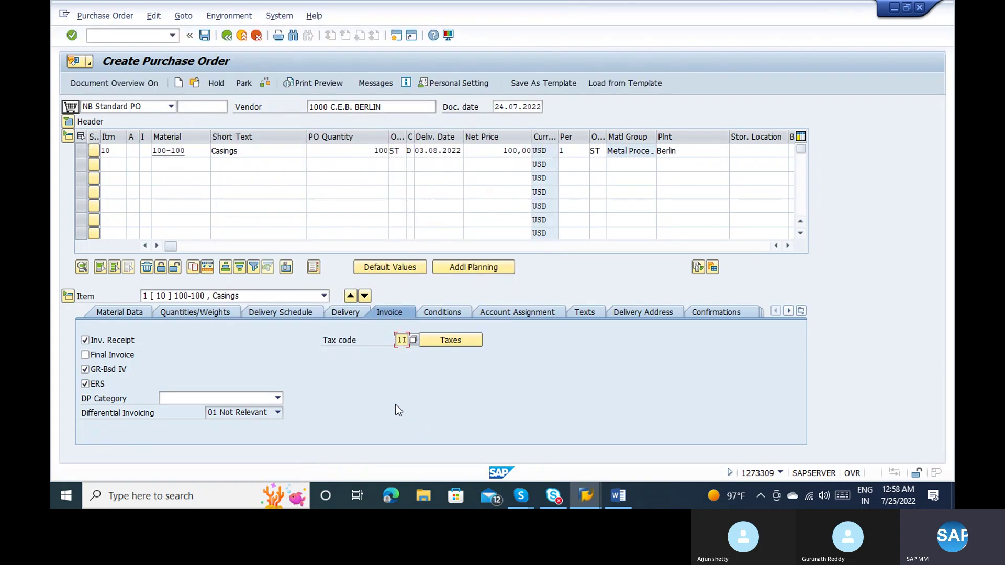
Review the item's tax details and pricing conditions, and check the ERS setting in its invoice data
left_click(450, 341)
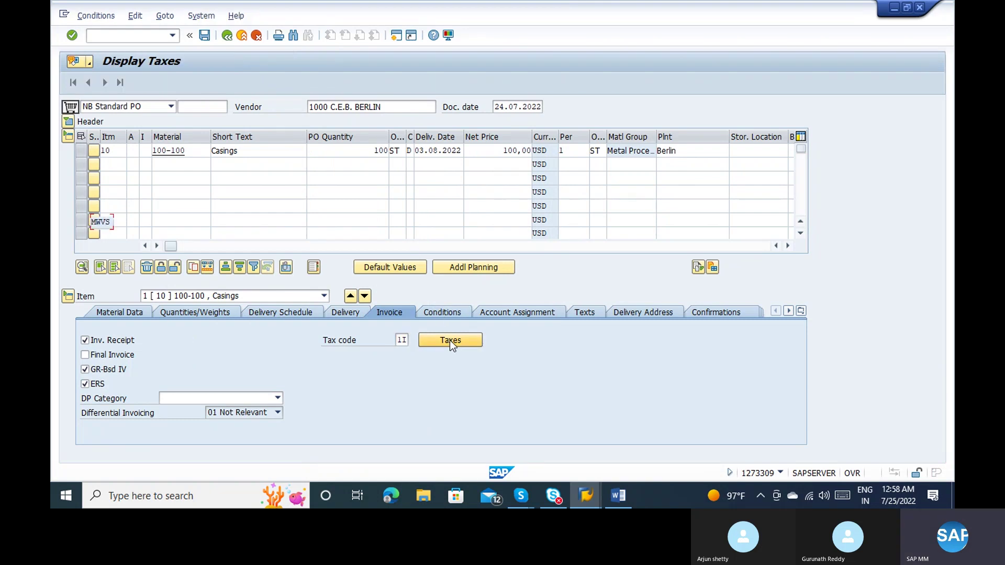
left_click(230, 40)
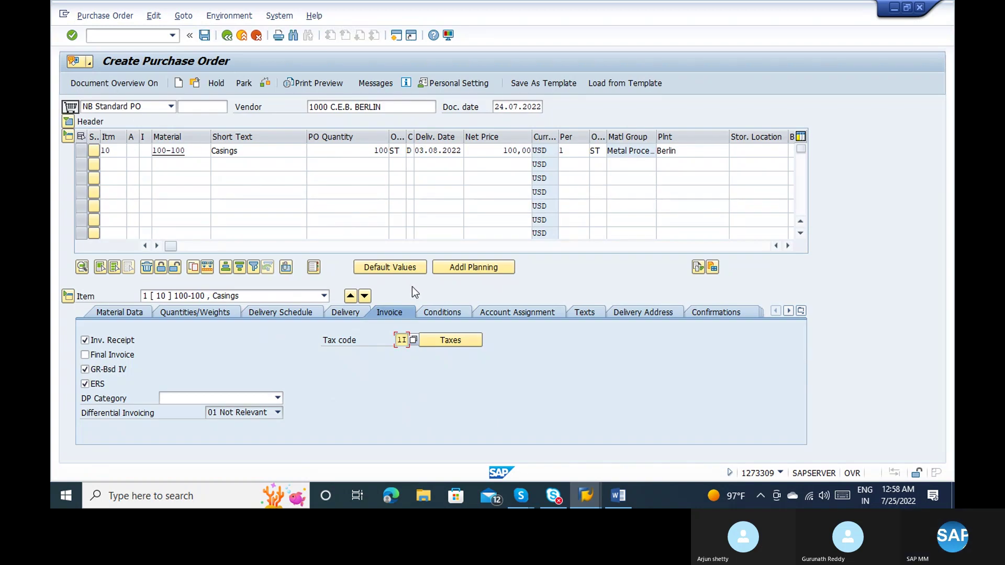
left_click(447, 312)
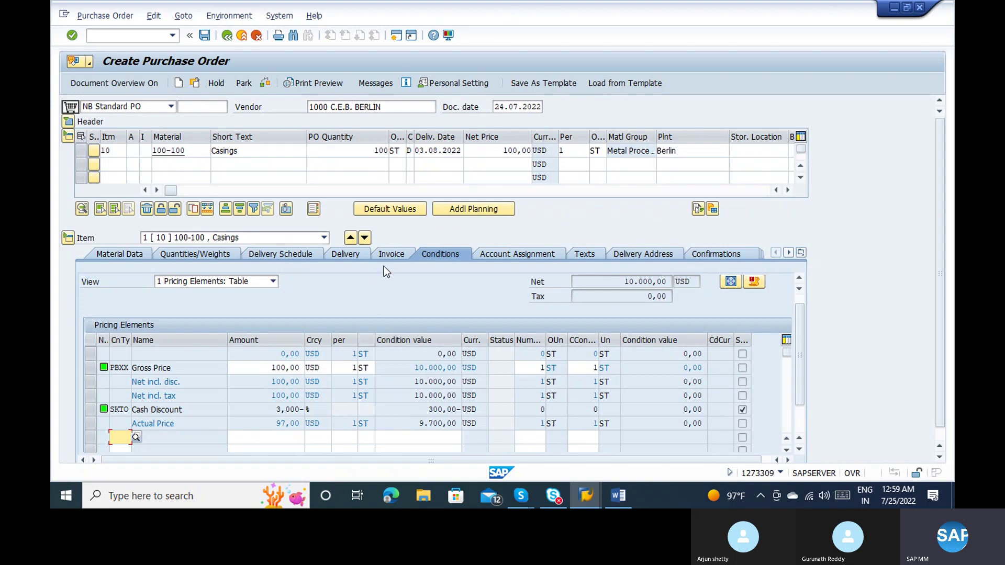
left_click(392, 254)
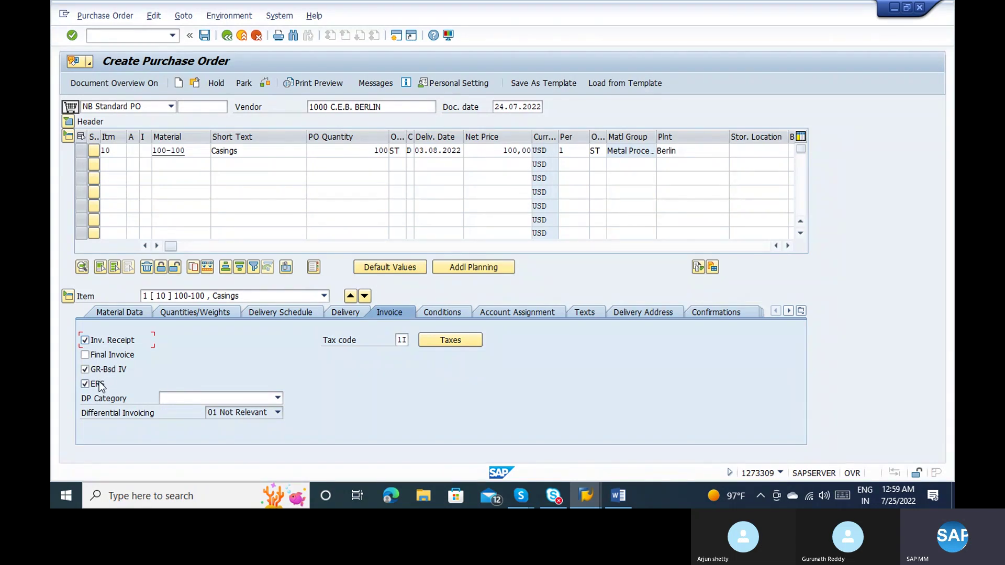
Save the purchase order, then reopen the saved document with its header data expanded
left_click(204, 35)
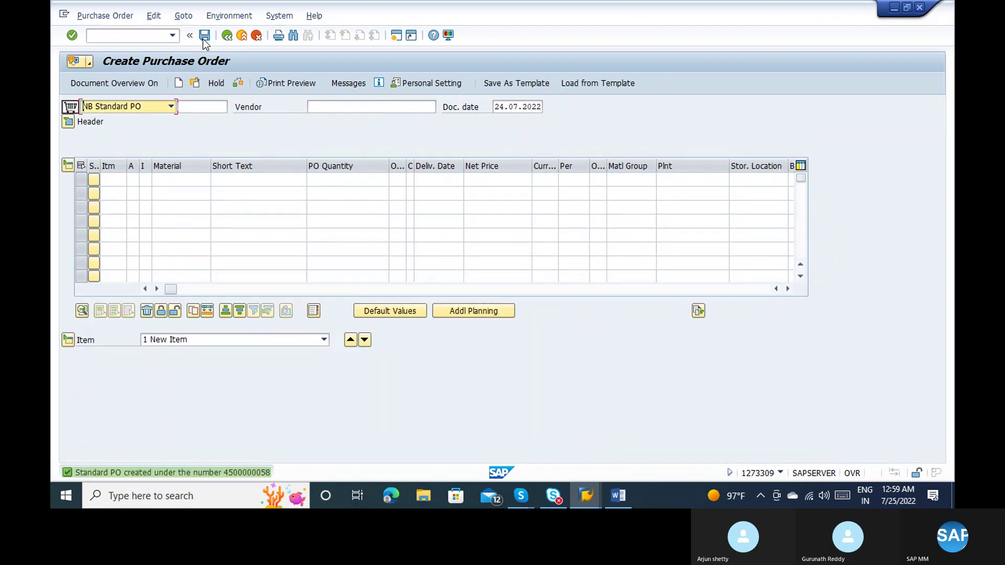
left_click(199, 88)
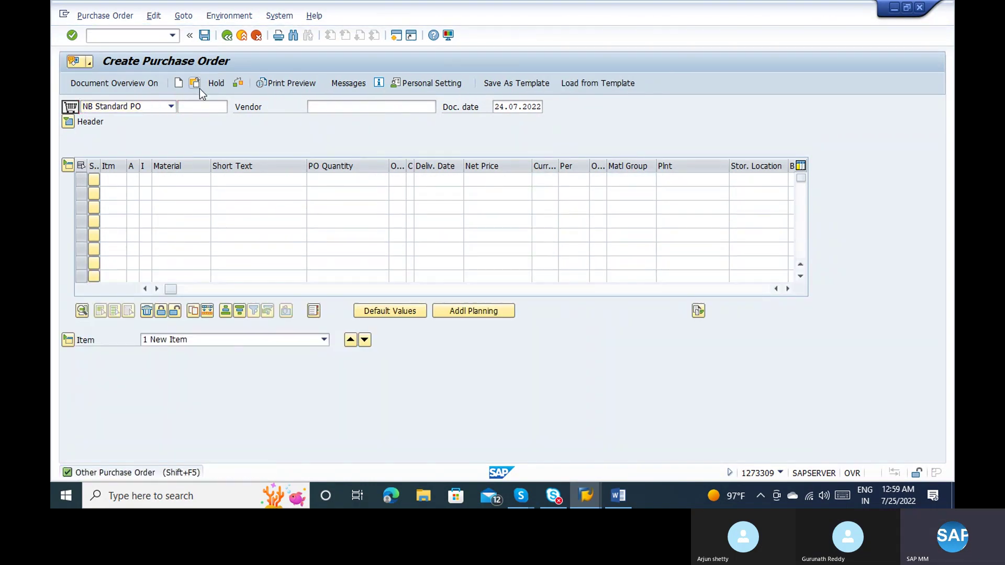
key("Return")
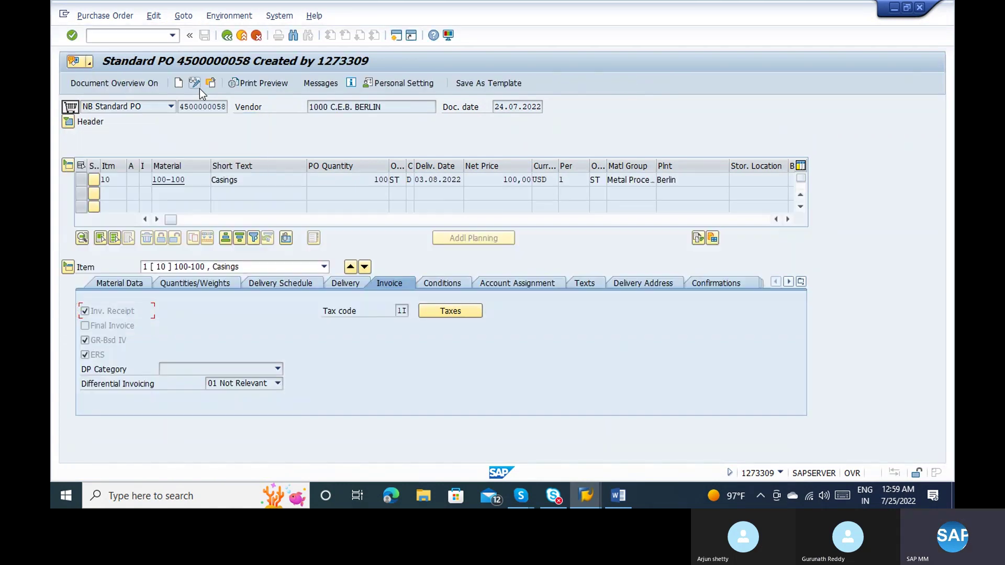
left_click(69, 122)
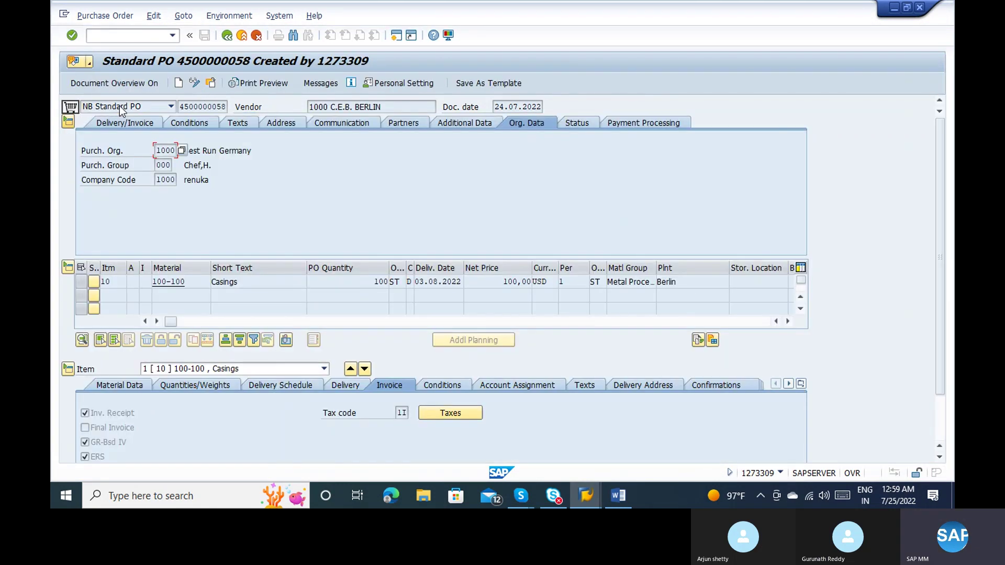
Copy the saved purchase order's document number
left_click(181, 107)
key("shift+Right")
key("shift+Right")
key("shift+Right")
key("shift+Right")
key("shift+Right")
key("shift+Right")
key("shift+Right")
key("shift+Right")
key("shift+Right")
key("shift+Right")
key("ctrl+c")
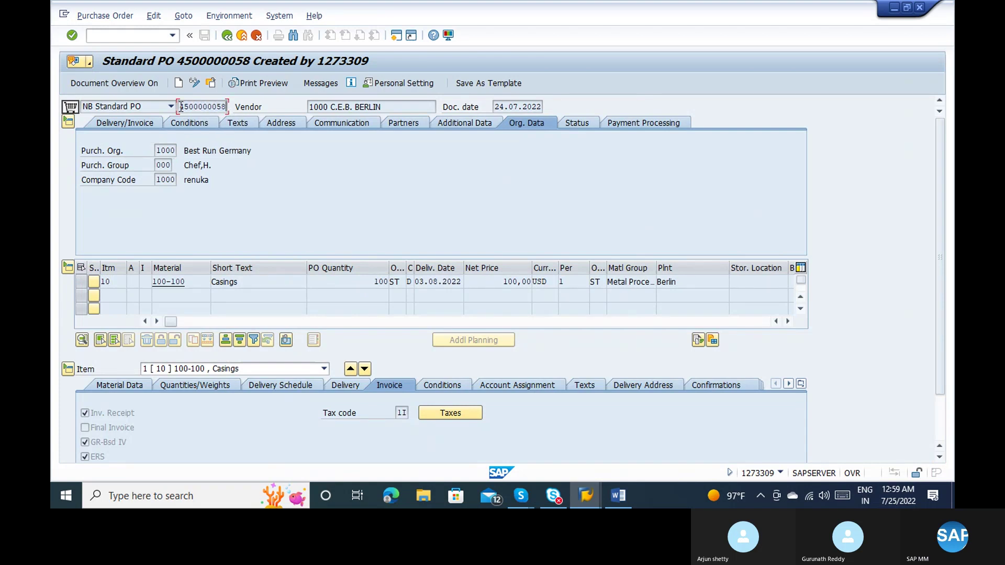
Start transaction MIGO and load the copied purchase order number as an A01 Goods Receipt against R01 Purchase Order
left_click(117, 35)
type("/nmigo")
key("Return")
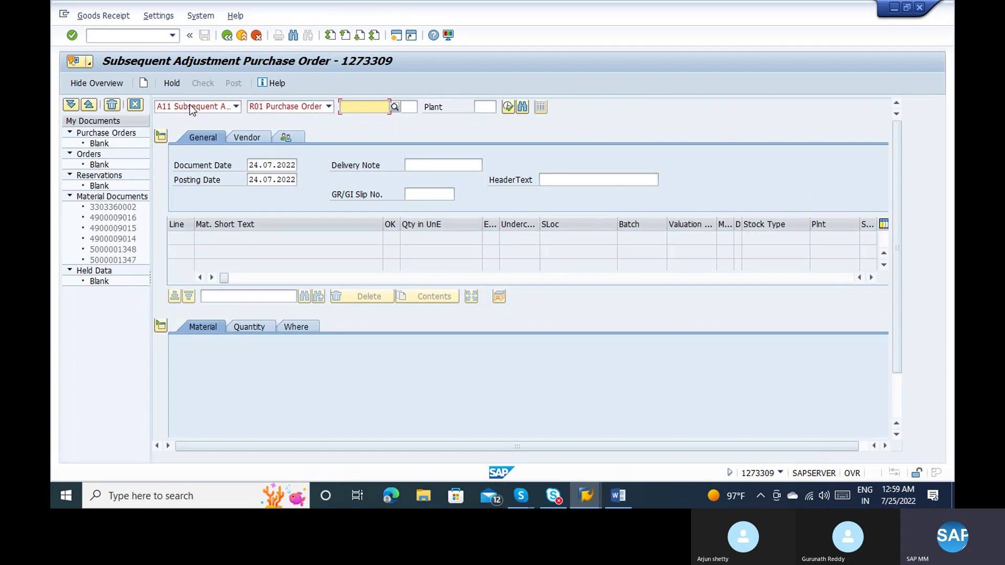
left_click(189, 107)
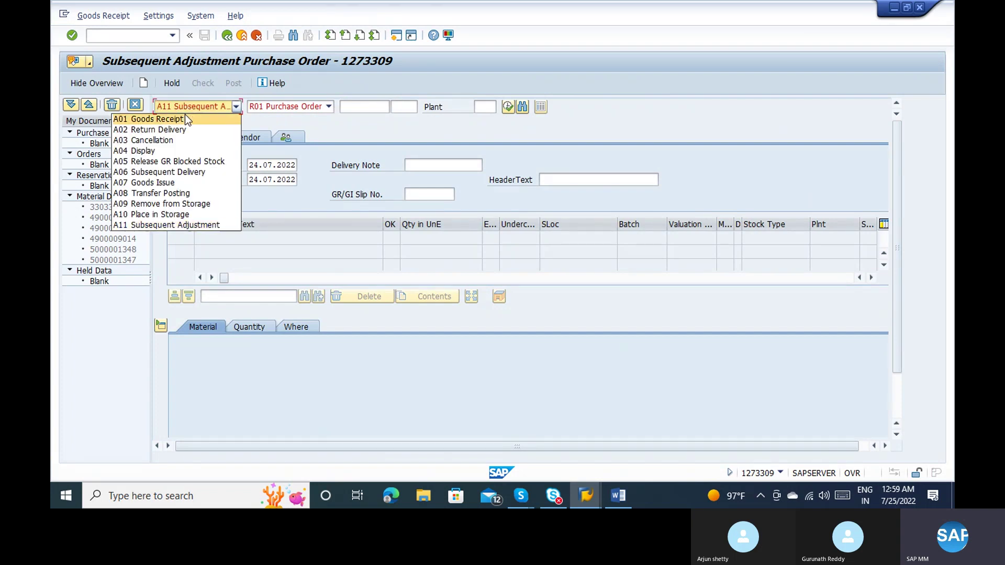
left_click(184, 118)
left_click(350, 109)
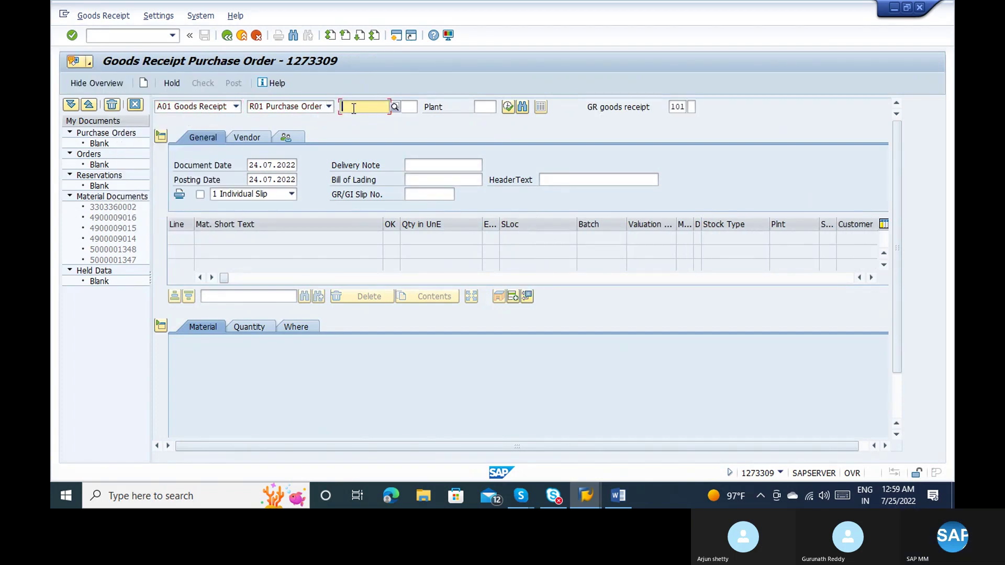
key("ctrl+v")
key("Return")
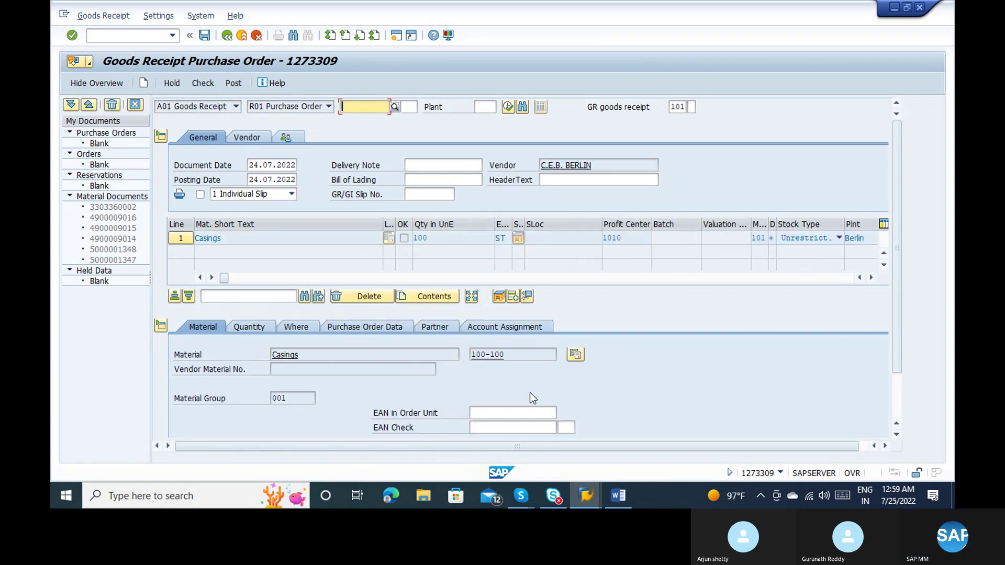
Mark the Casings item as OK and check the goods receipt entries
left_click(894, 410)
left_click(205, 428)
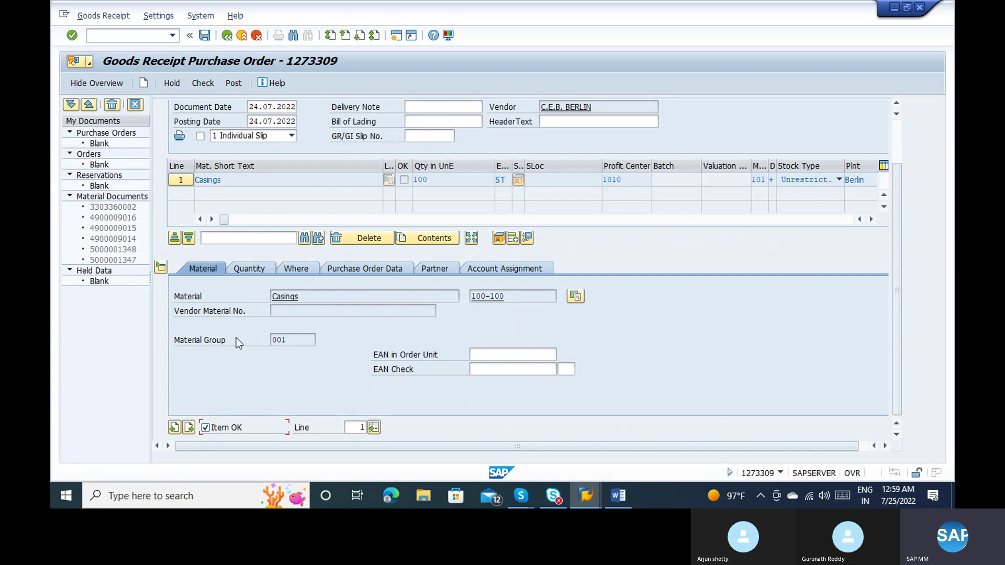
left_click(201, 83)
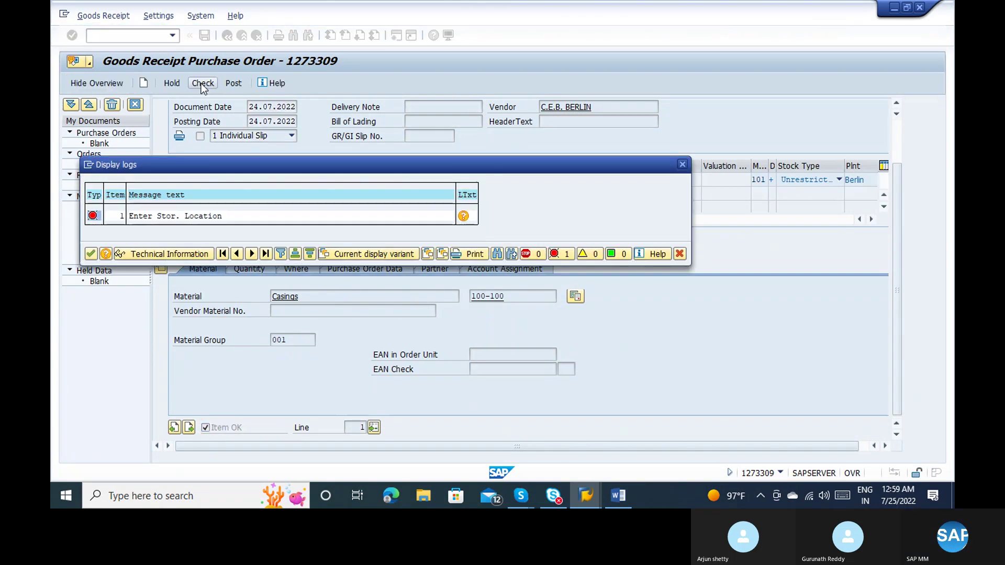
key("Return")
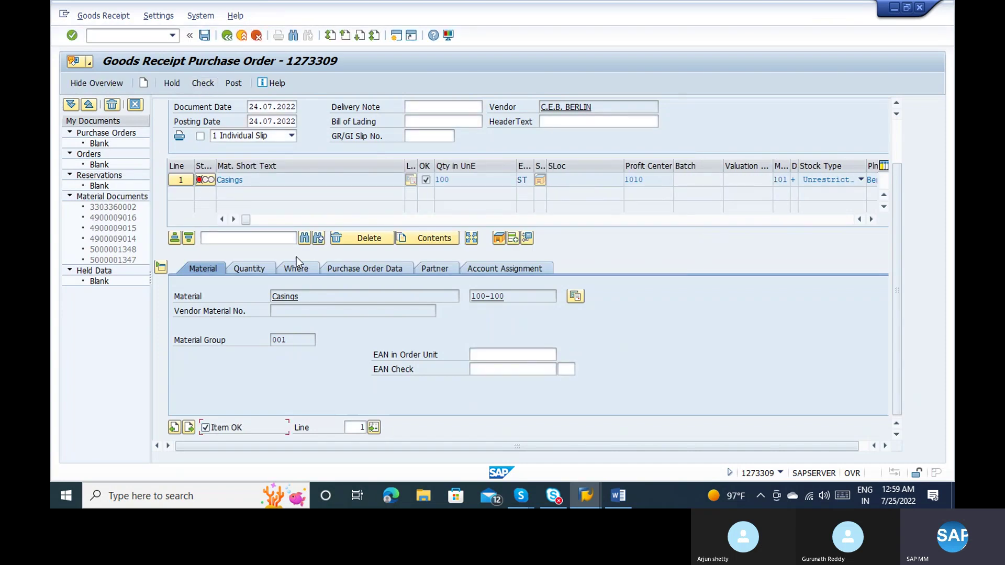
Set the Casings item's storage location to 0001 and check the goods receipt again
left_click(296, 266)
left_click(302, 341)
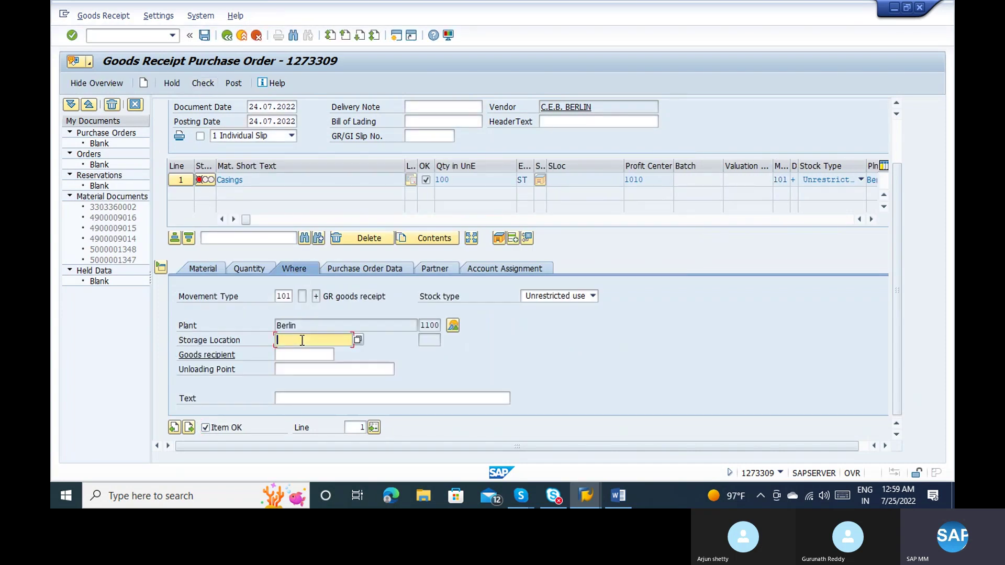
type("0001")
key("Return")
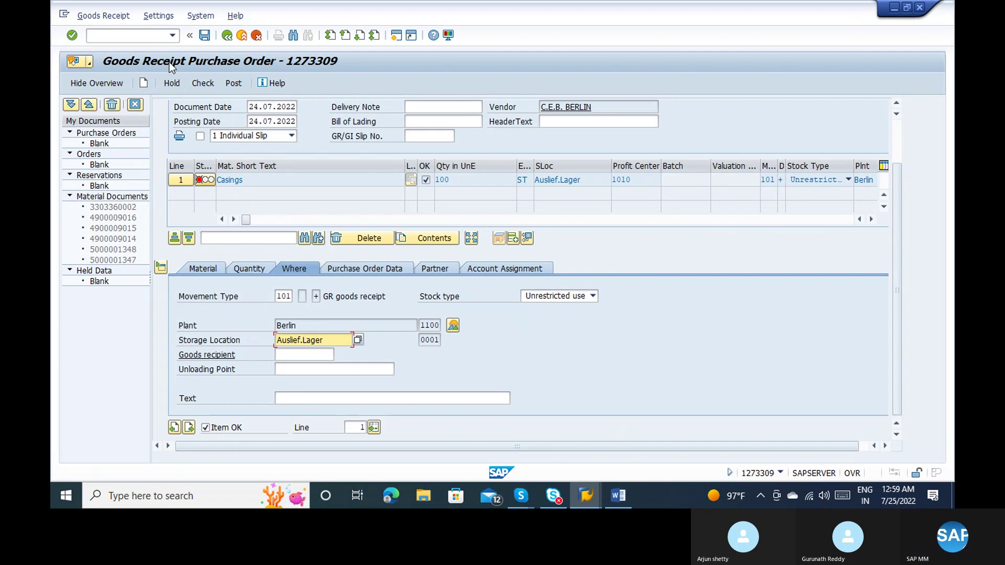
left_click(199, 83)
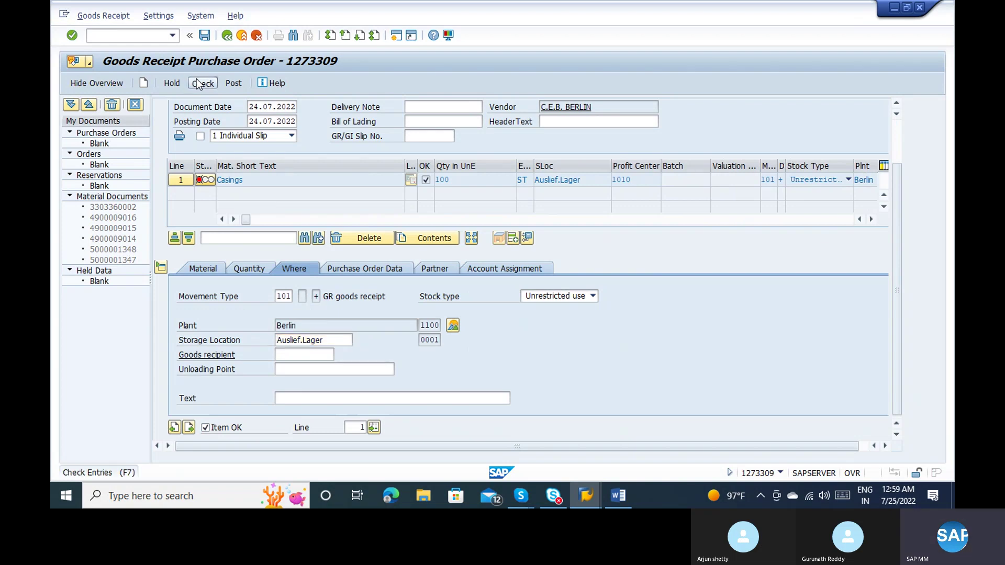
Post the goods receipt and display its material document using the A04 Display action
left_click(235, 83)
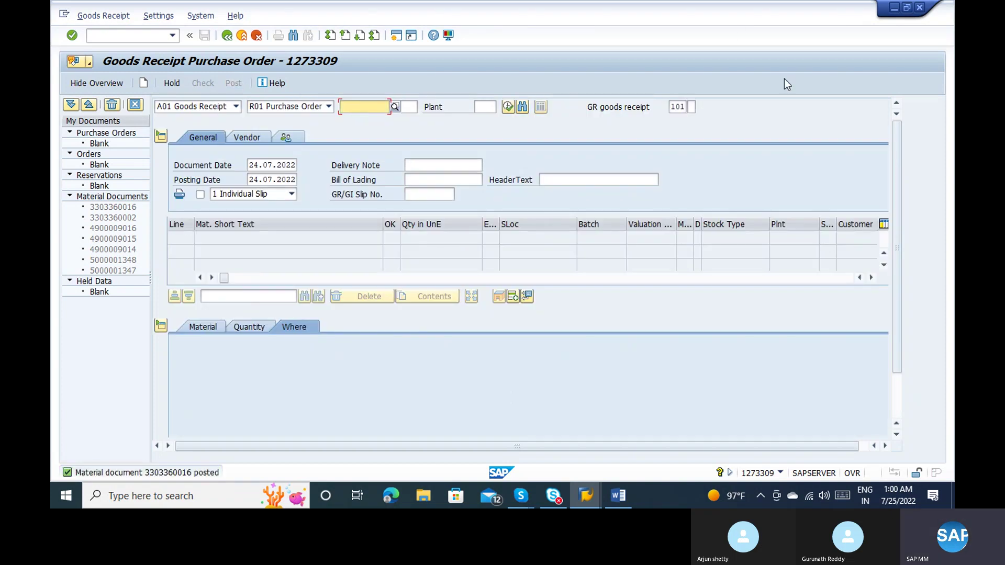
left_click(199, 111)
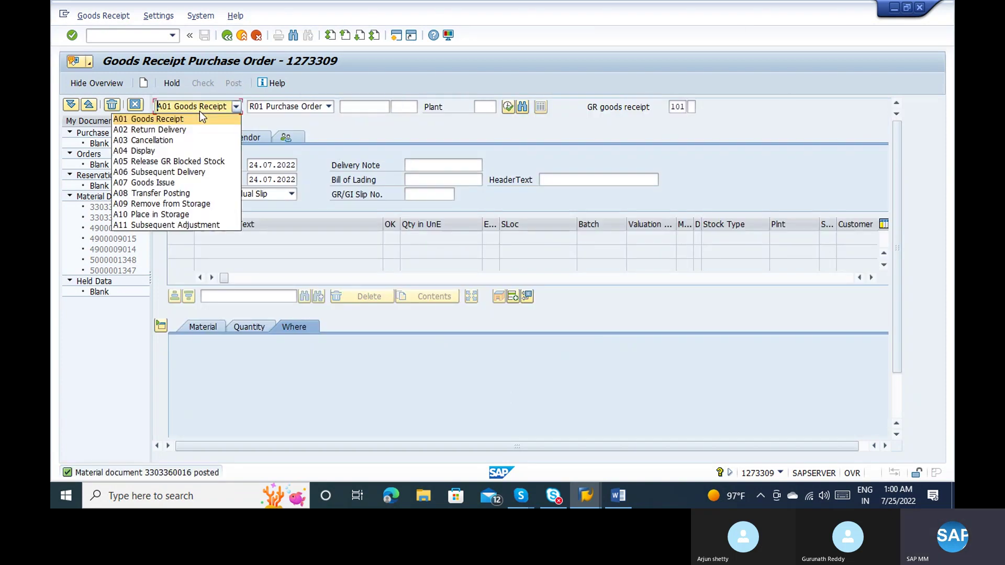
left_click(174, 150)
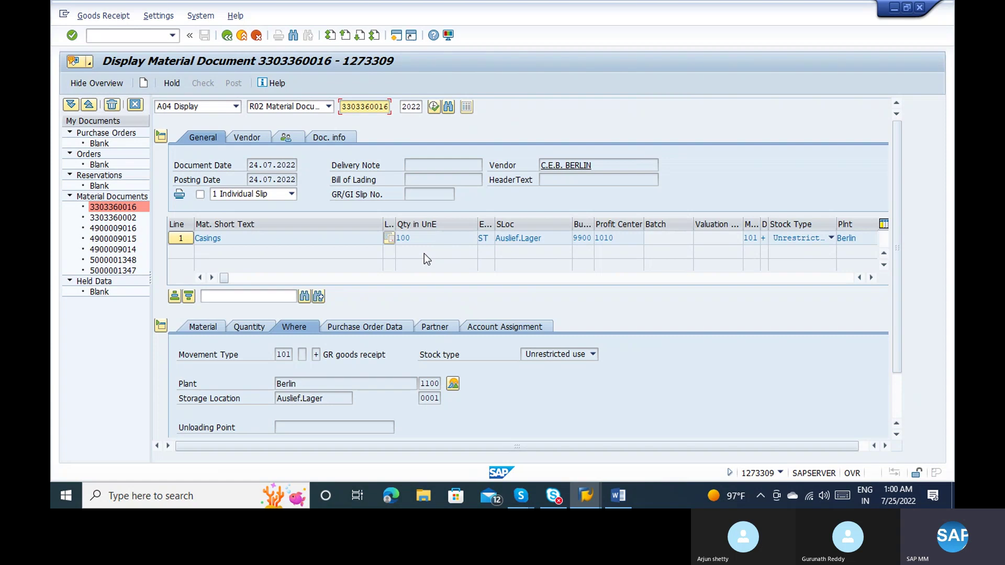
In a new session, execute transaction MRRL as a test run for company code 1000, vendor 1000 and the copied purchase order number
left_click(397, 35)
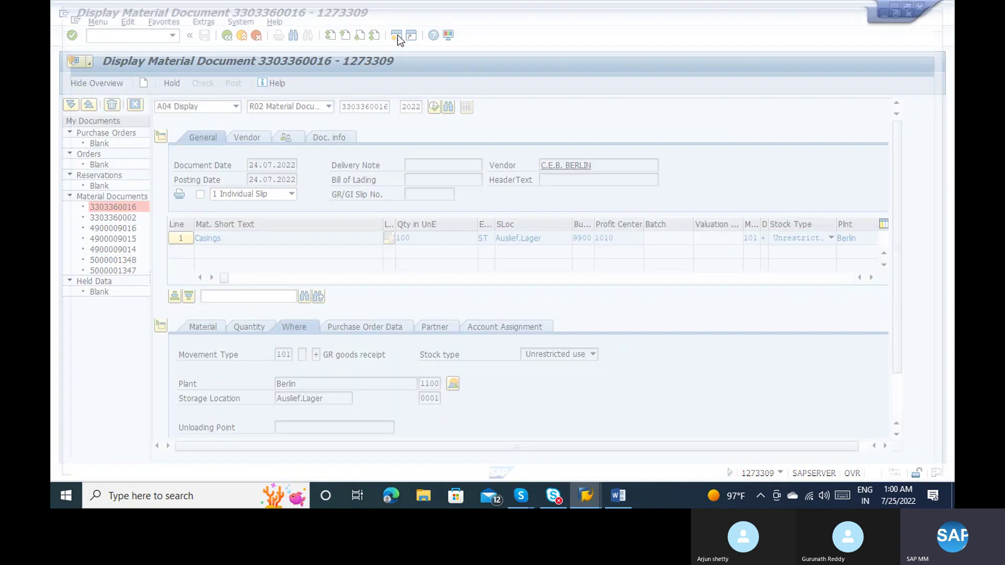
type("MRRL")
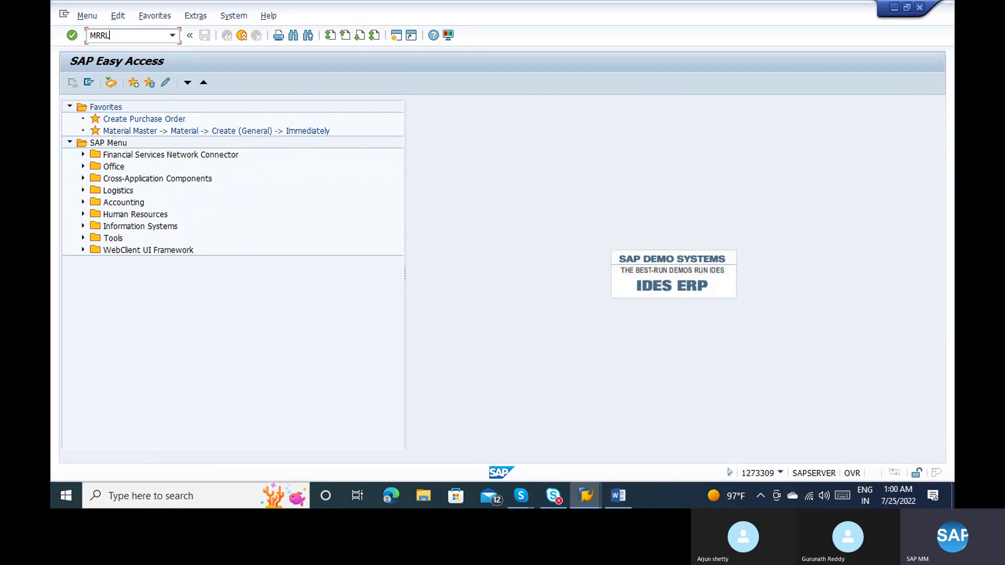
key("Return")
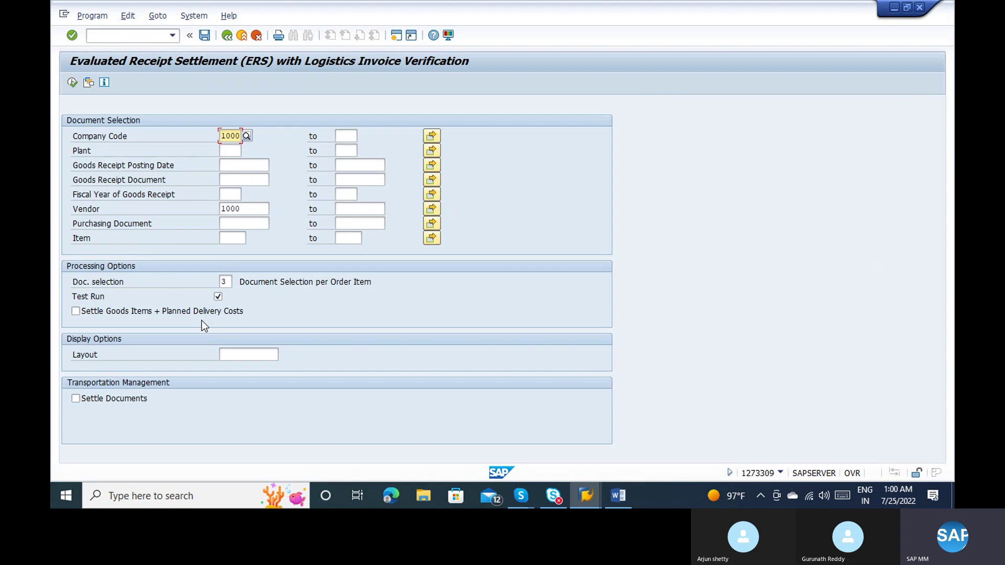
left_click(243, 224)
key("ctrl+v")
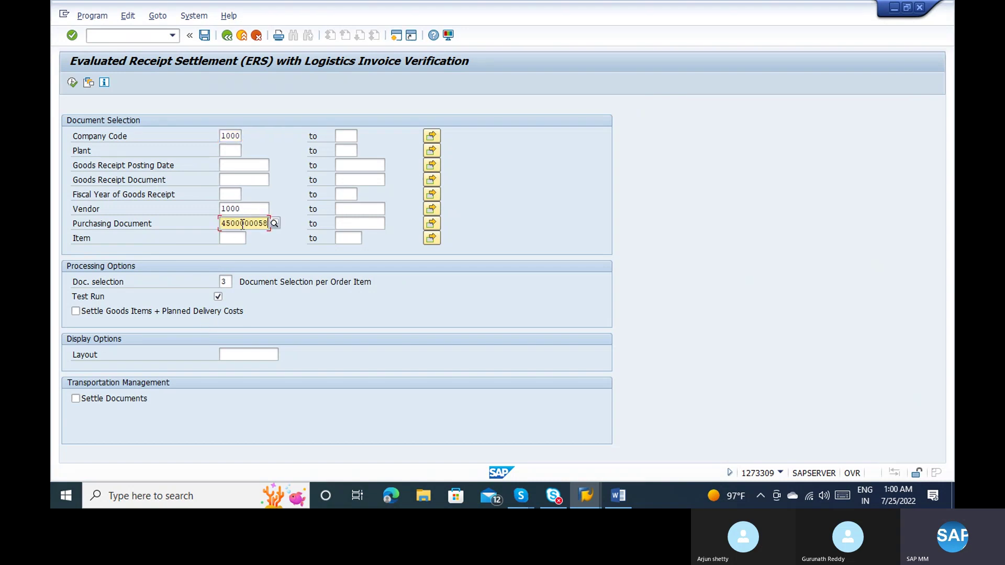
left_click(77, 83)
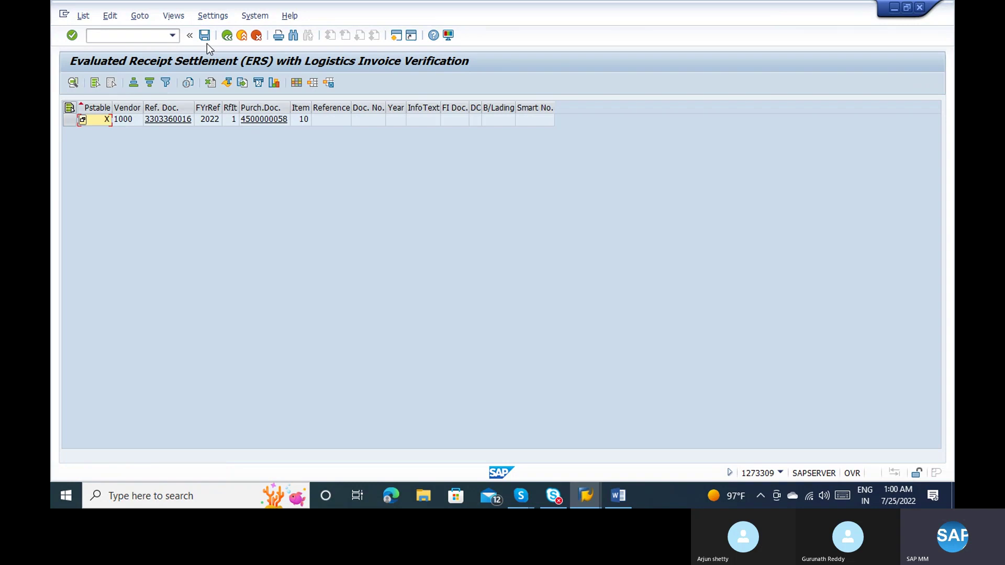
Return to the ERS selection, turn off Test Run and execute the actual settlement
left_click(227, 36)
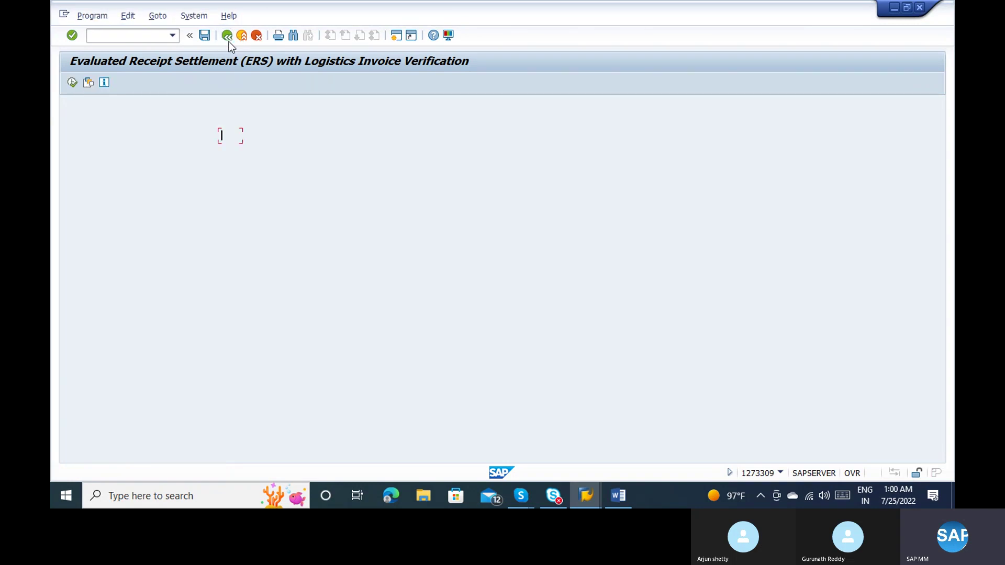
left_click(218, 296)
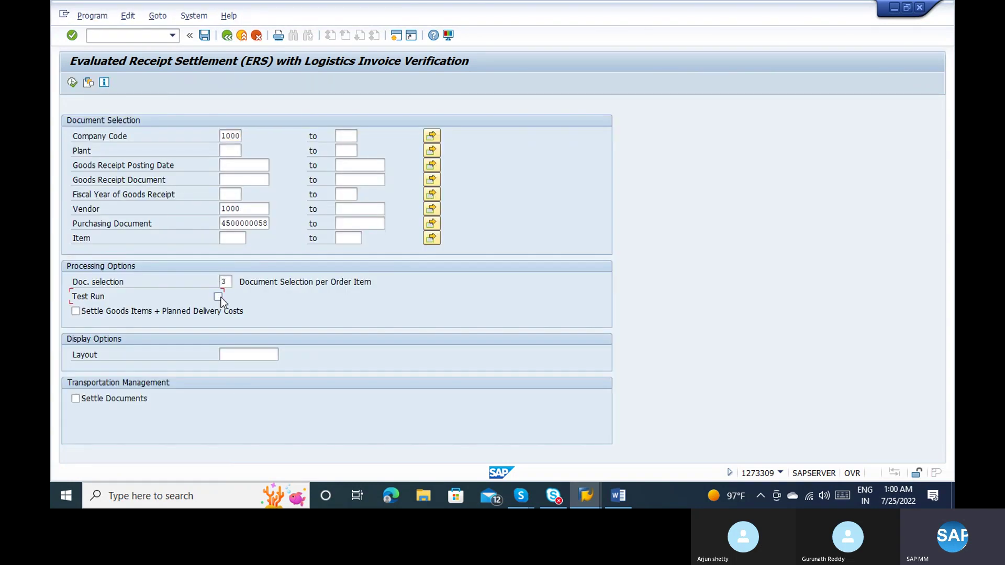
left_click(134, 316)
left_click(72, 82)
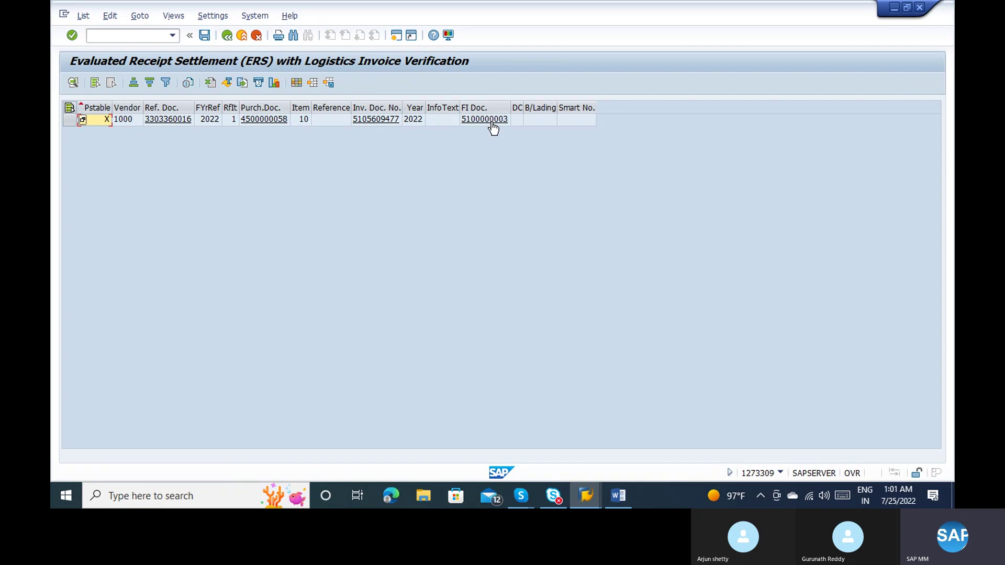
Open the invoice document generated by the settlement to examine its amount, tax and purchase order reference
left_click(377, 120)
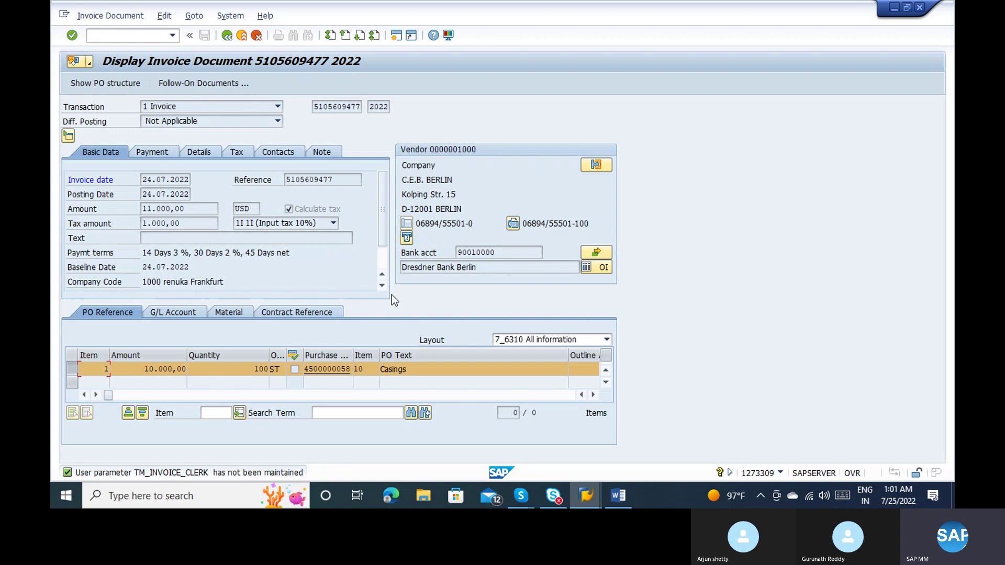
left_click(173, 35)
left_click(136, 48)
key("Return")
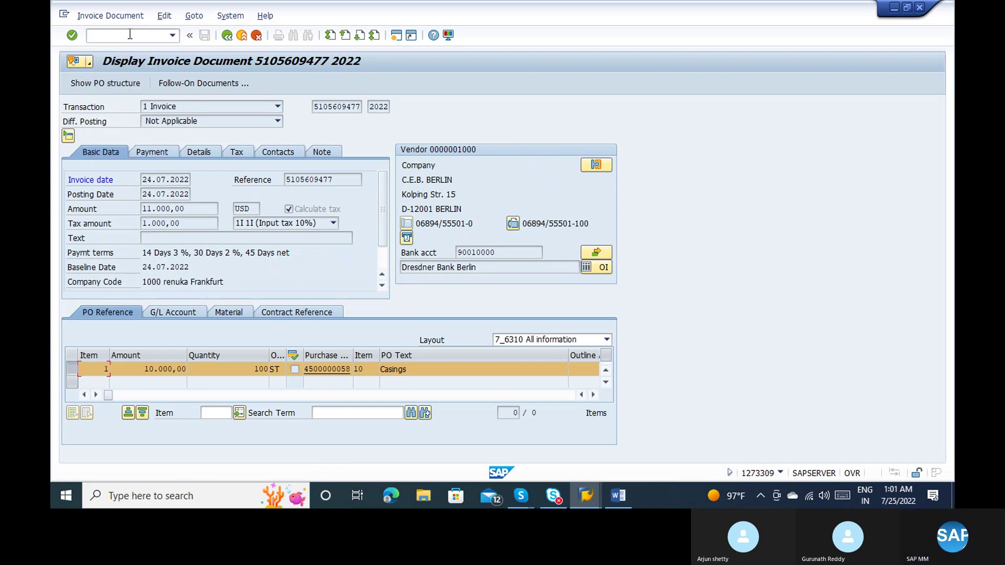
Switch to the Word notes and add the line "MRRL – ERS"
left_click(611, 500)
type("MRR")
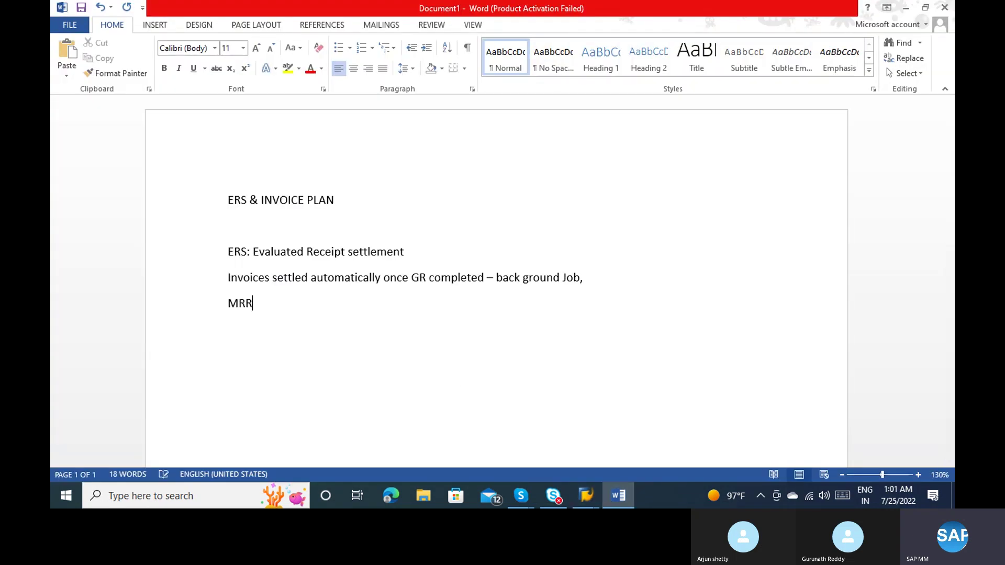
type("L - ERS")
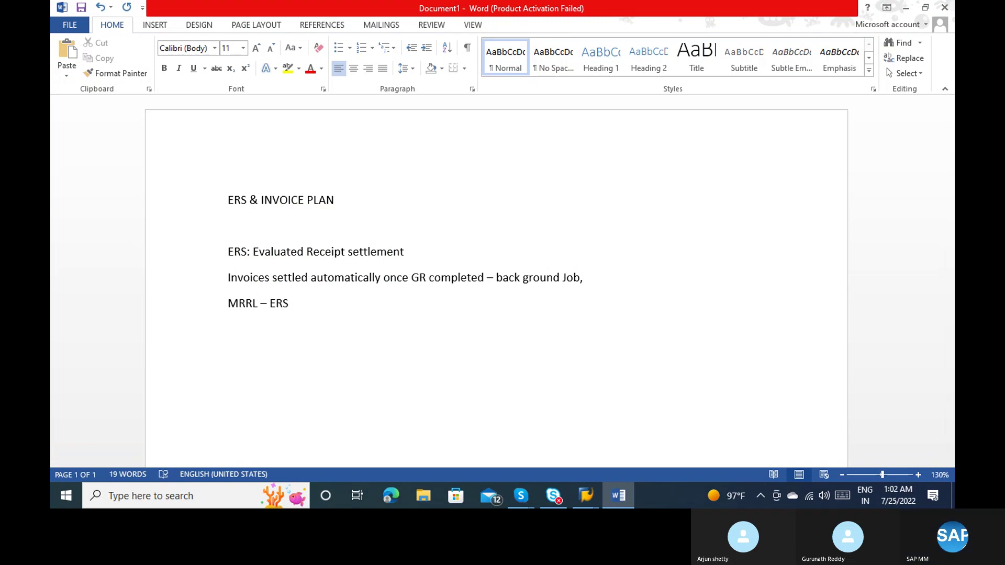
Switch back to the SAP session displaying the material document and start transaction MRRL there
key("alt+Tab")
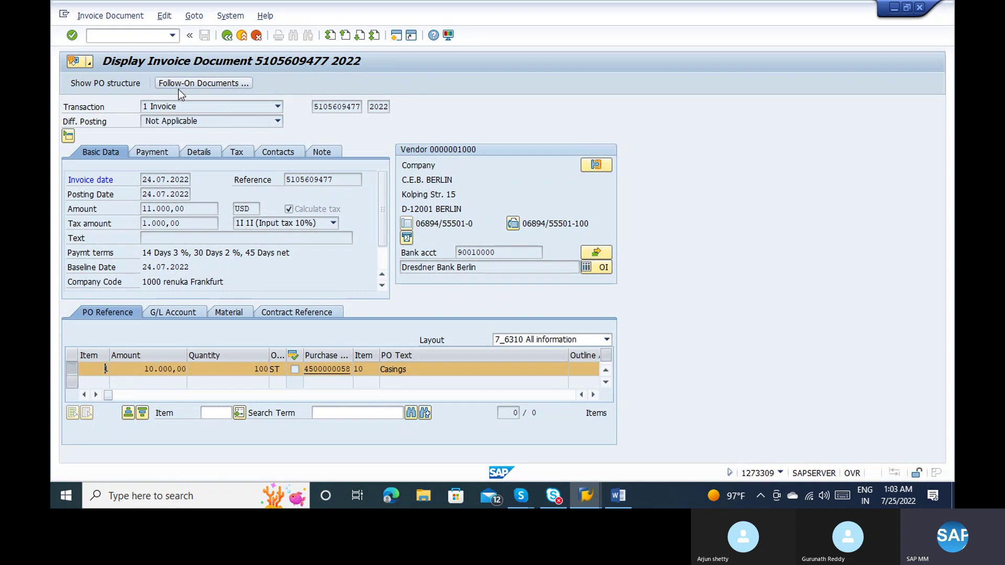
key("alt+Tab")
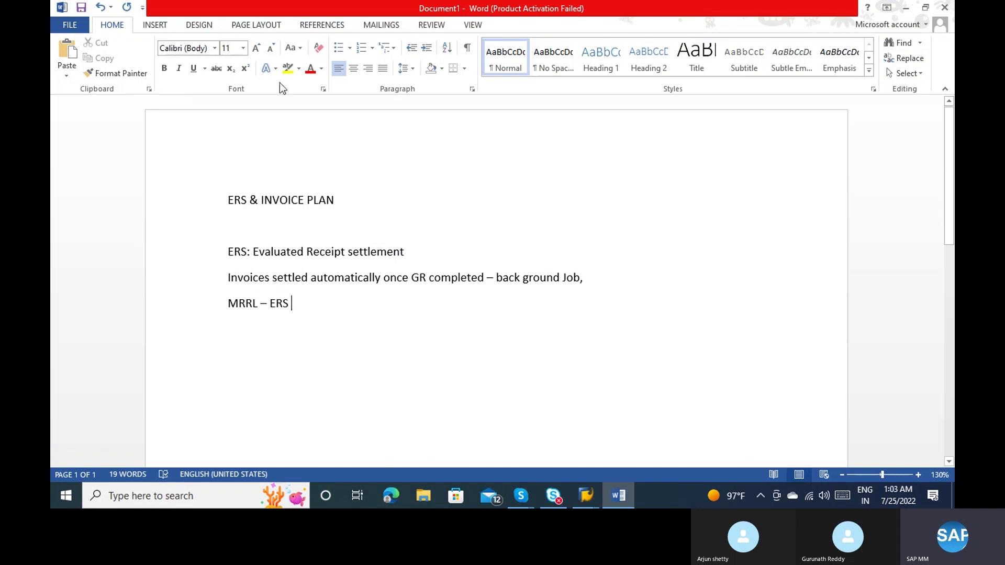
key("alt+Tab")
key("alt+Tab")
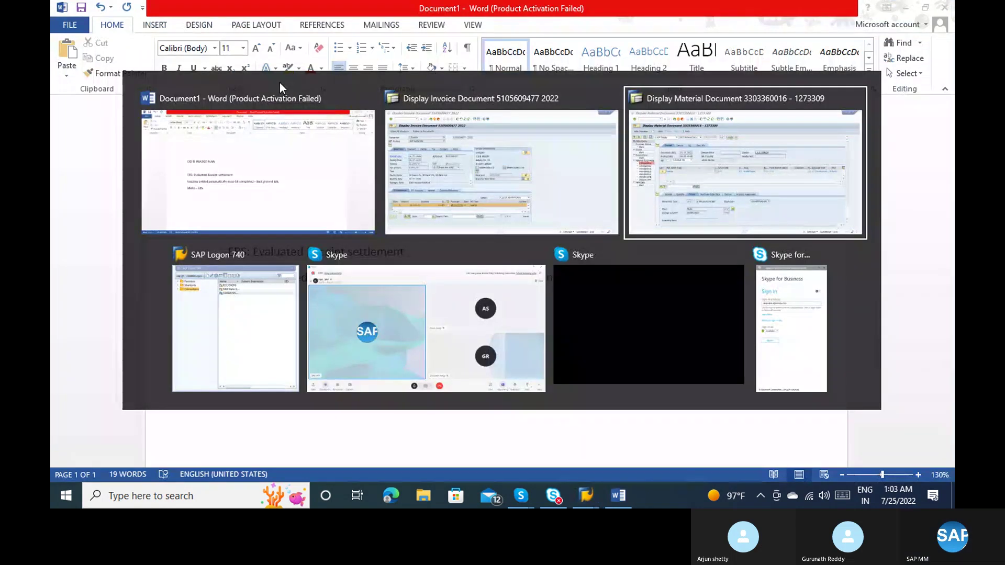
key("alt+Tab")
key("alt+Tab")
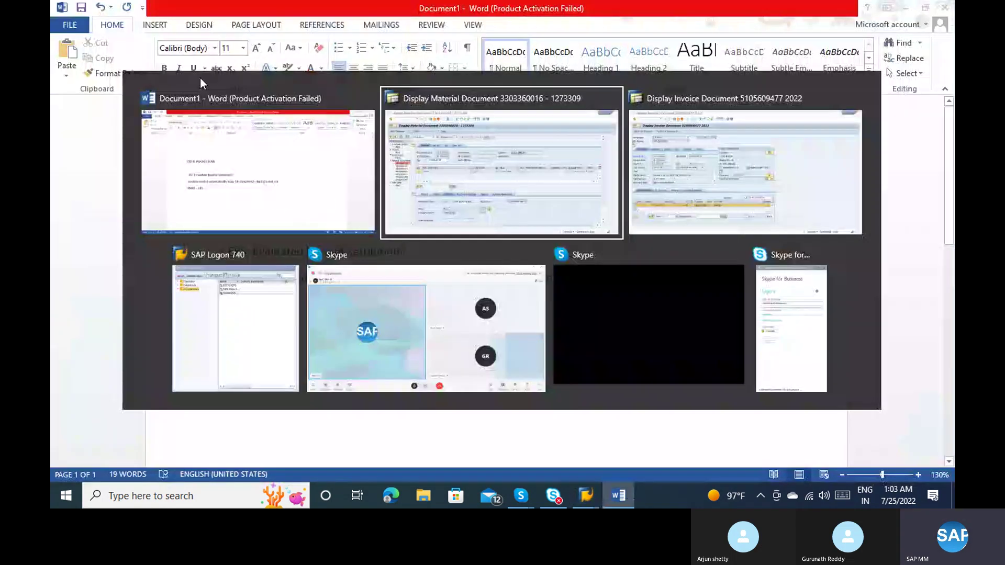
type("nmrrl")
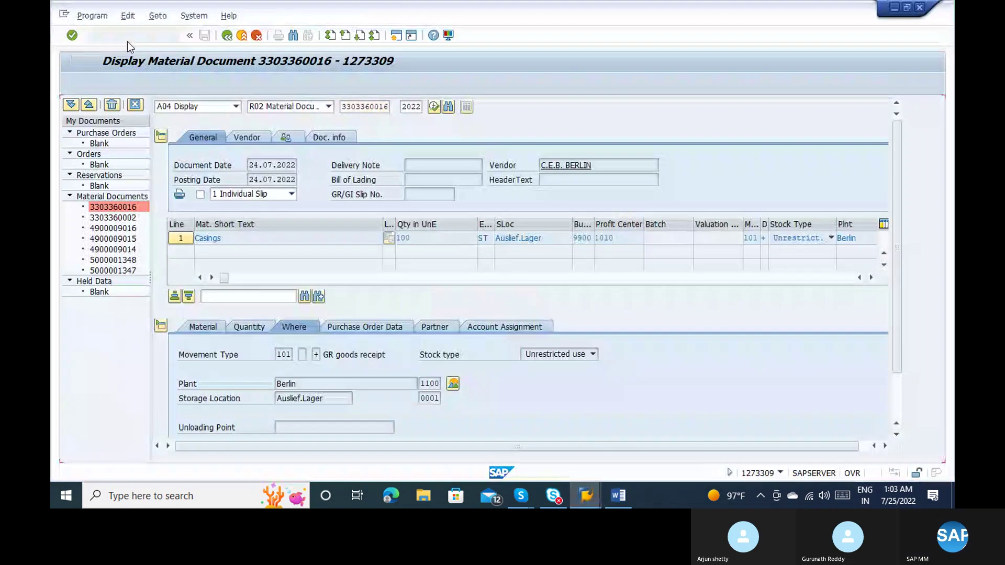
Open the ERS selection and toggle Settle Documents on and off again to compare the available selection fields
key("Return")
left_click(114, 401)
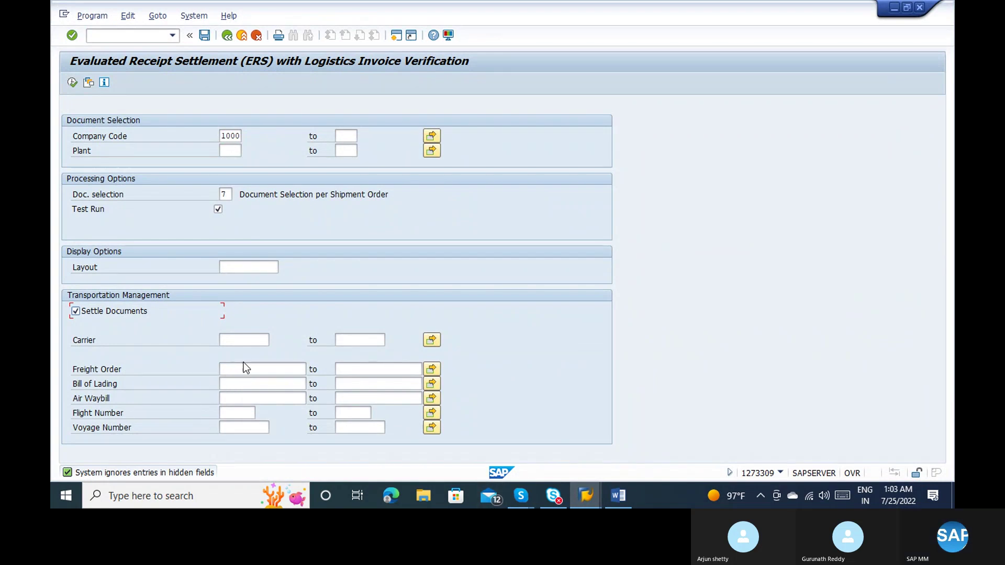
left_click(100, 312)
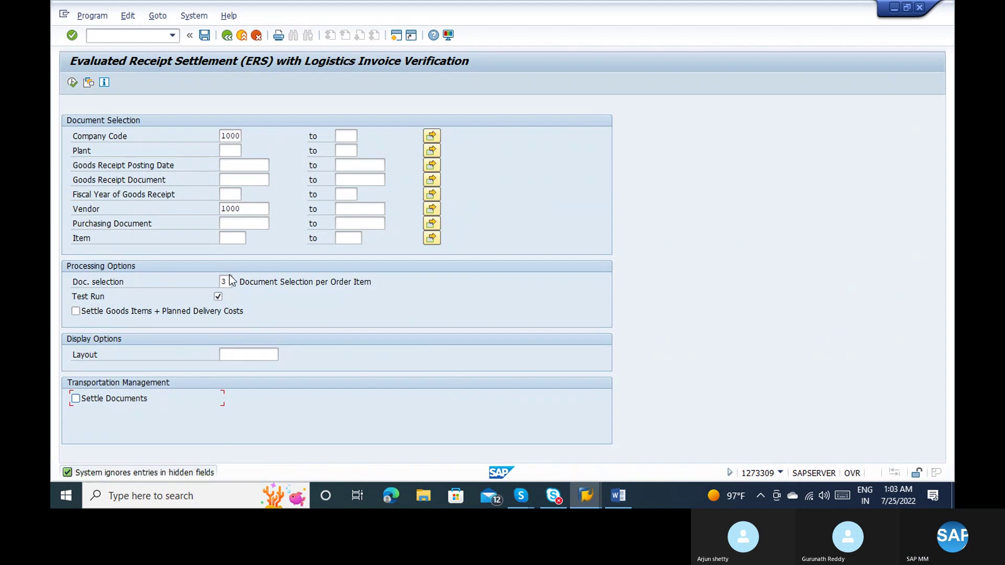
Leave the ERS selection and display the logistics invoice document generated by the settlement
left_click(124, 36)
type("/nmiro")
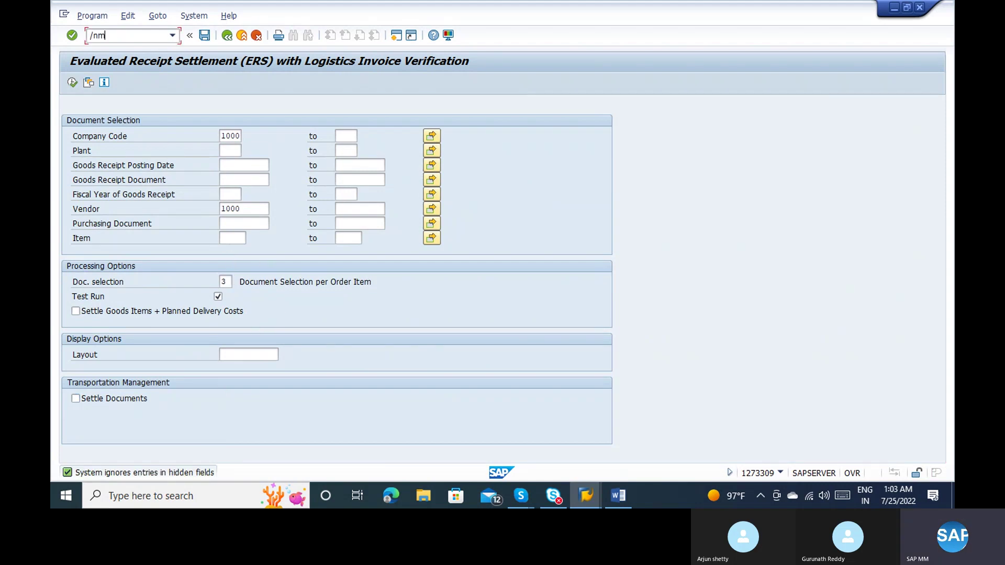
key("Return")
key("Return")
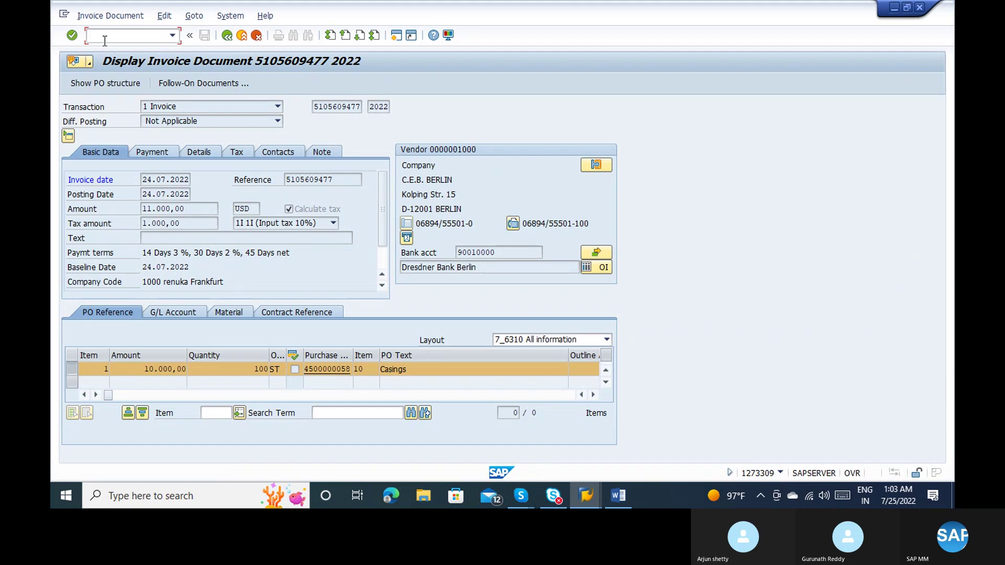
Open the invoice's accounting document from its follow-on documents, examine the vendor, goods received/invoice received and input tax lines, and return
left_click(180, 87)
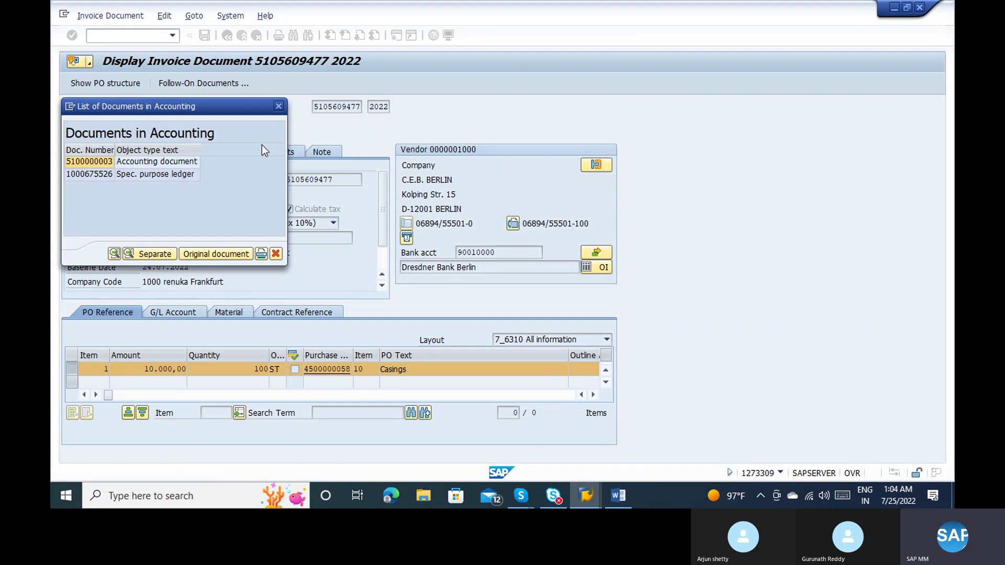
double_click(188, 163)
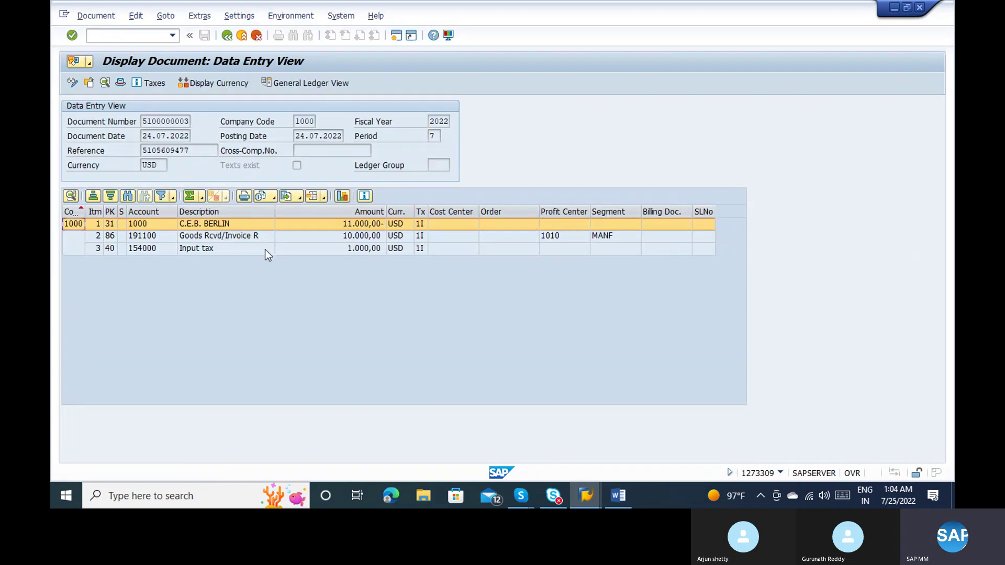
left_click(265, 249)
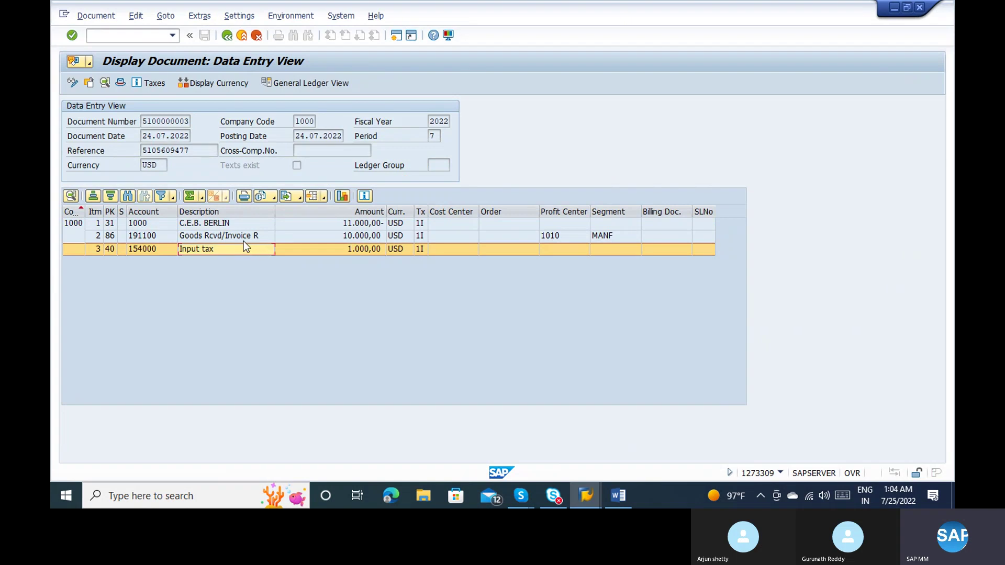
left_click(220, 236)
left_click(212, 226)
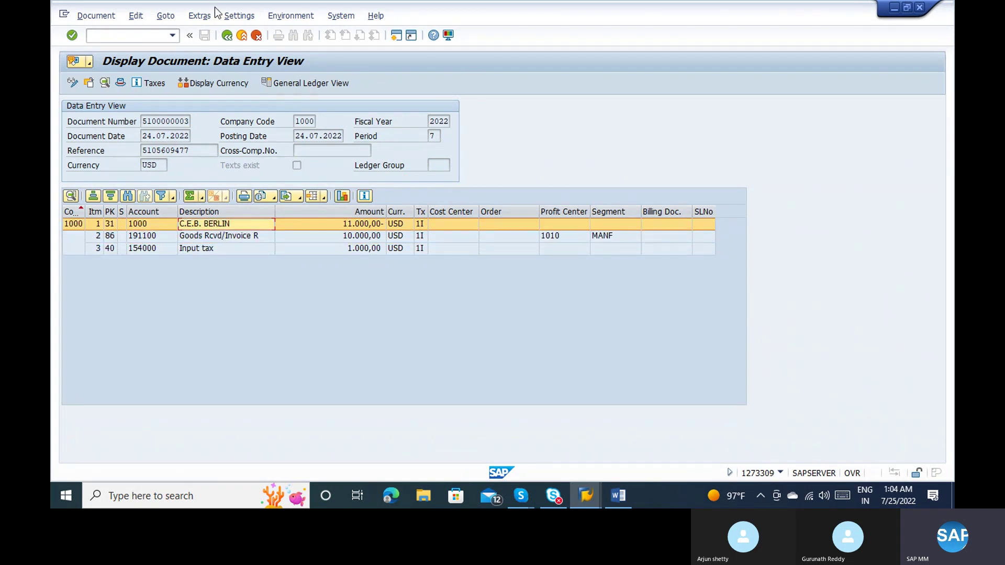
left_click(237, 40)
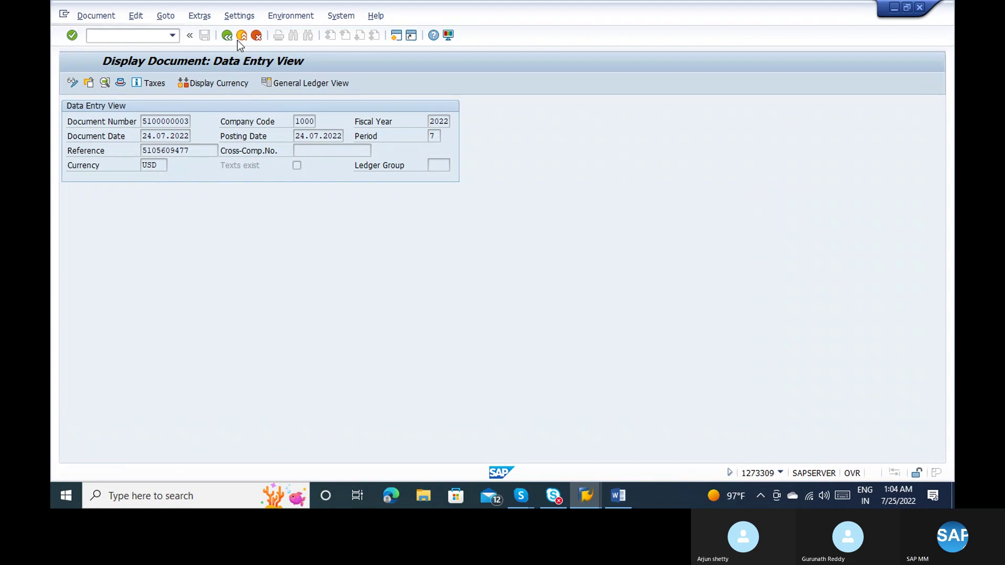
left_click(237, 40)
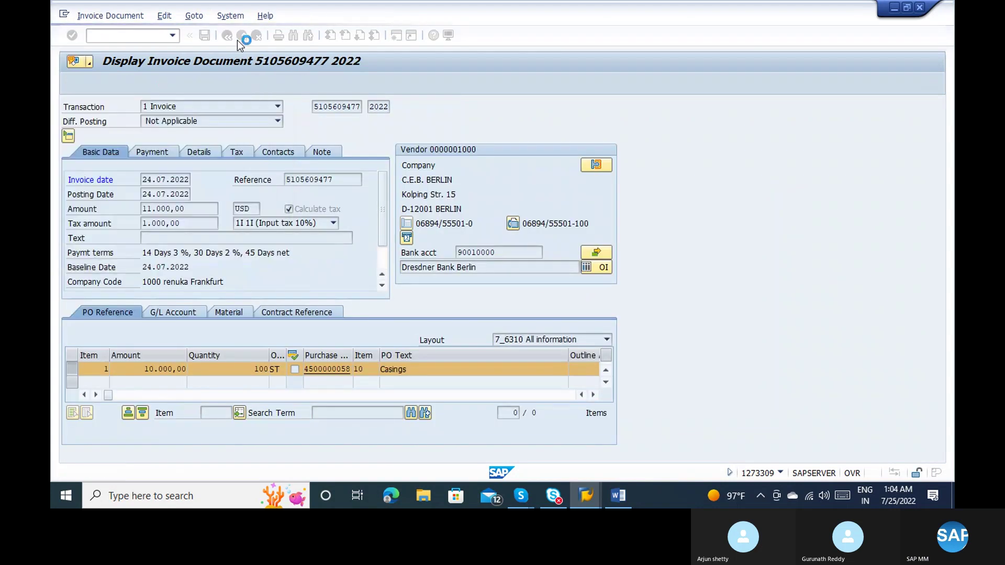
Start Output Messages in Logistics Invoice Verification and list the outputs for the settled invoice
left_click(242, 40)
type("mm60")
key("Return")
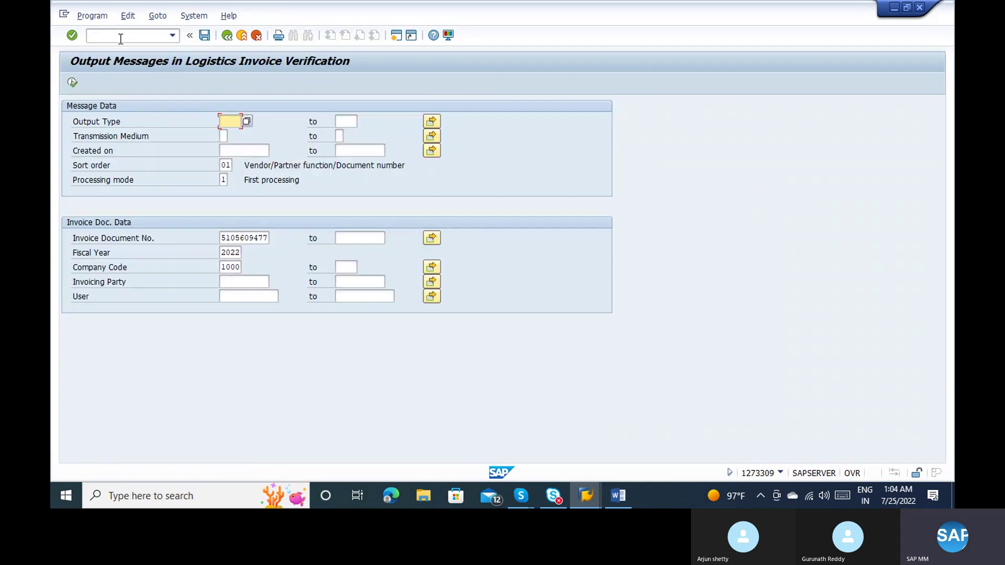
left_click(72, 82)
left_click(73, 82)
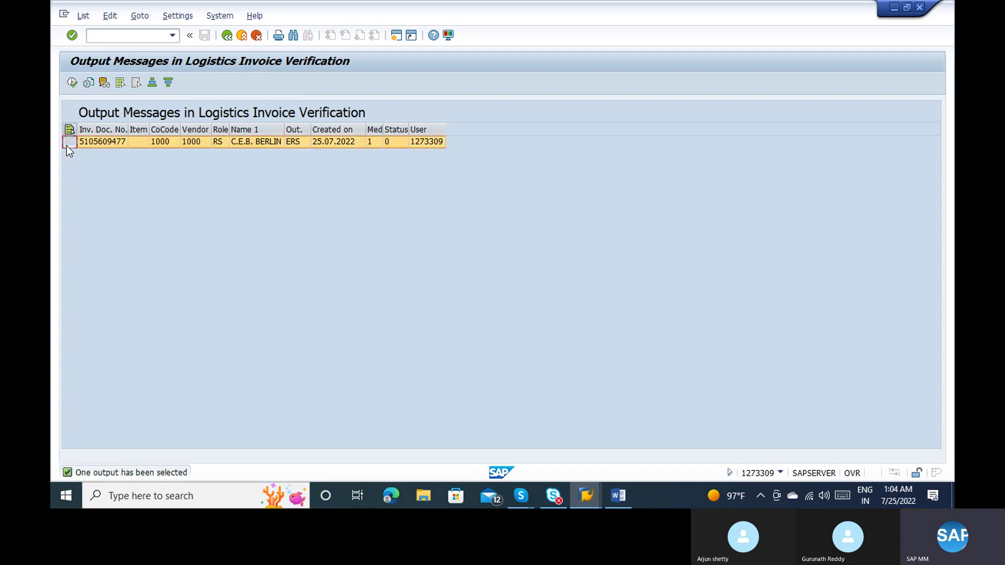
Preview the printed credit memo for the ERS output of vendor C.E.B. BERLIN, and return to the output selection
left_click(72, 82)
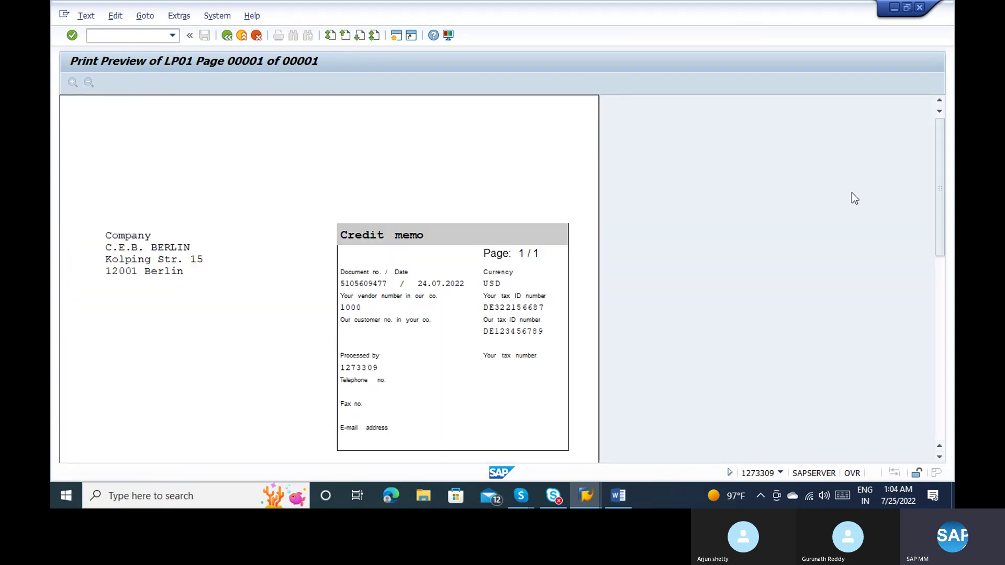
left_click(227, 36)
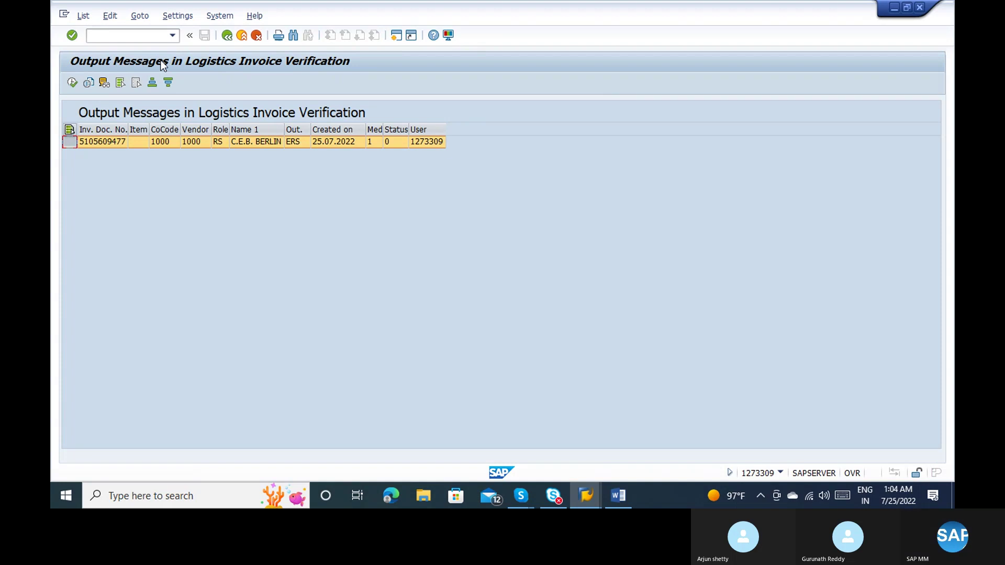
left_click(249, 35)
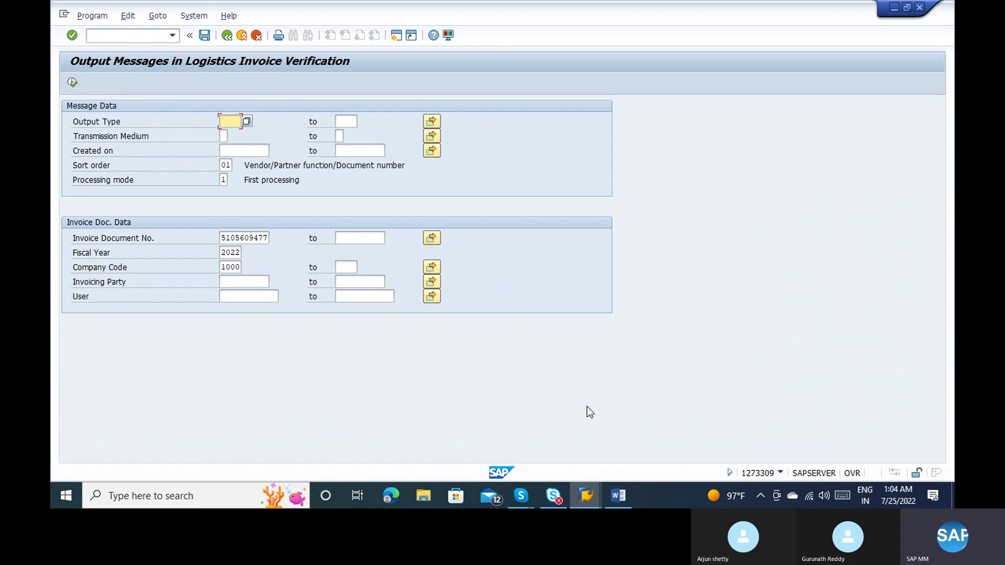
left_click(521, 496)
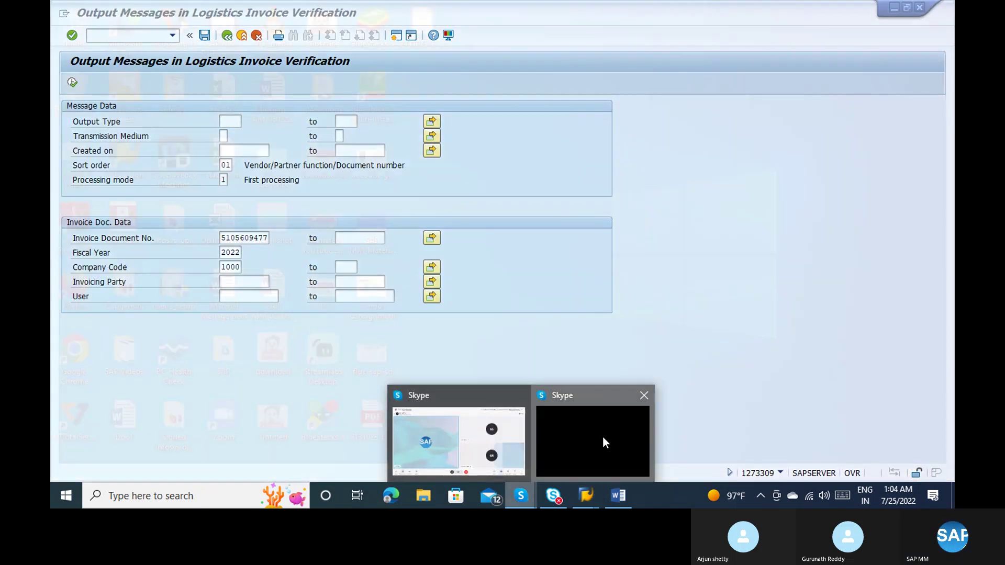
left_click(602, 435)
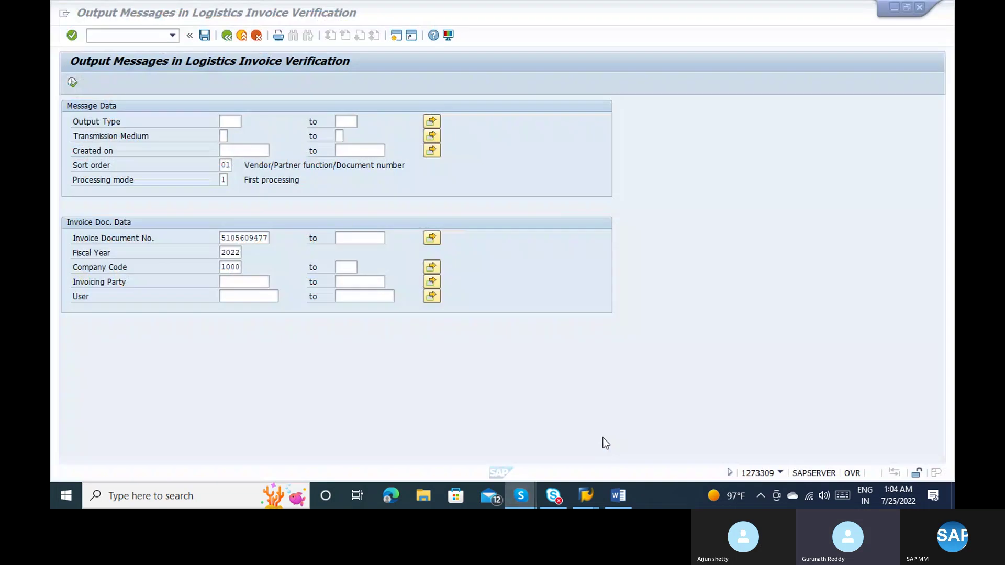
mouse_move(519, 483)
left_click(503, 460)
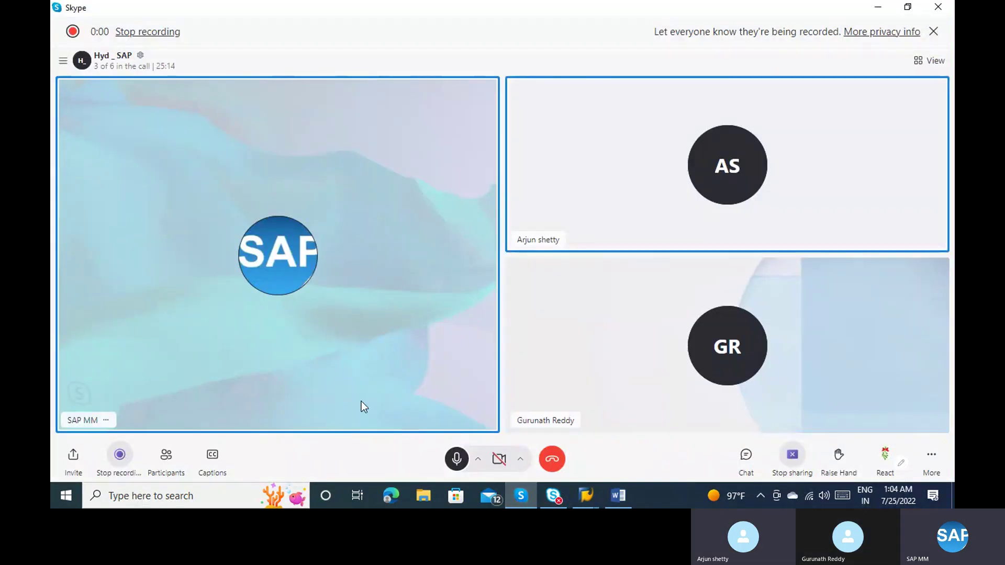
key("alt+Tab")
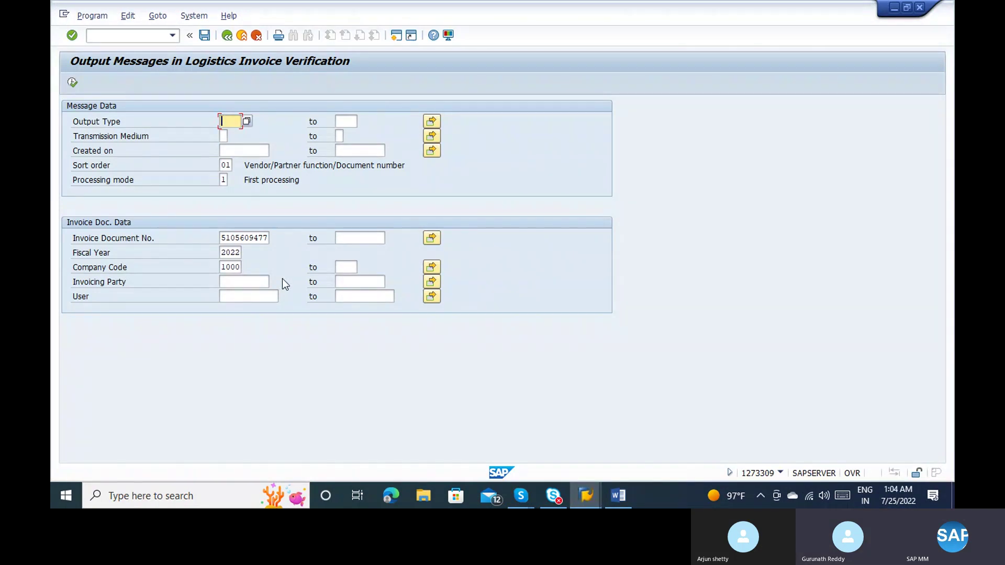
key("alt+Tab")
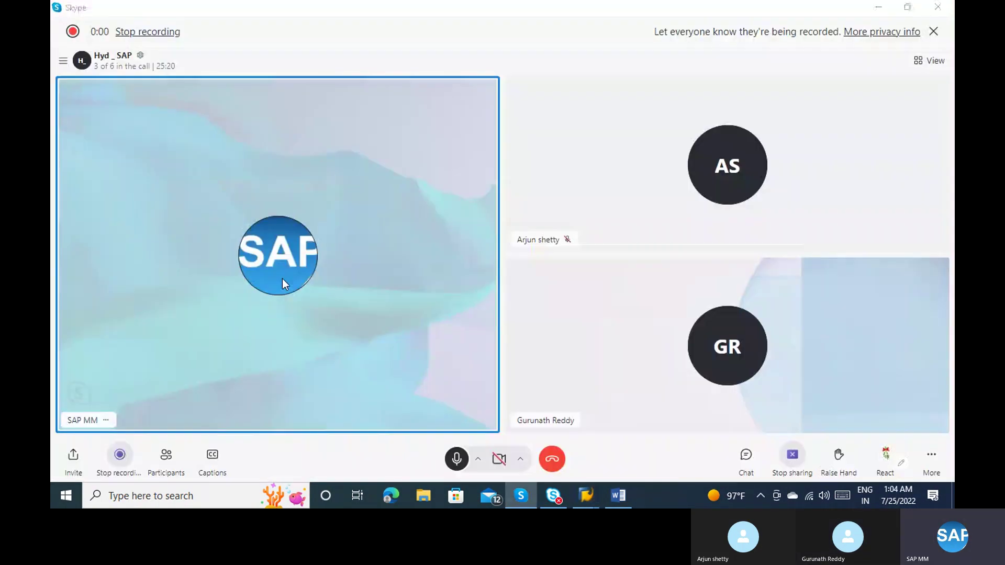
key("alt+Tab")
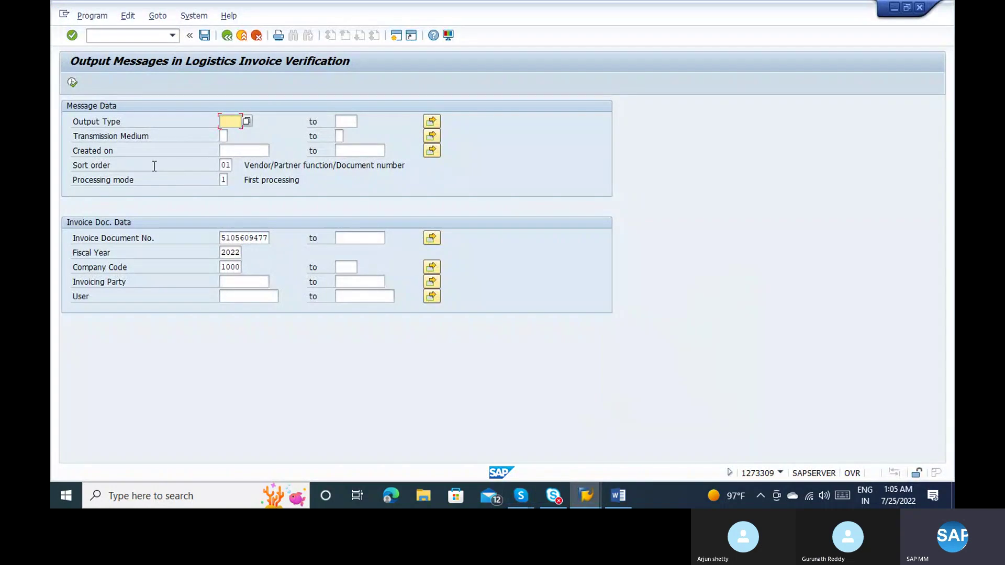
Start transaction NACE and display the output types of application MR (Invoice Verification)
left_click(111, 36)
type("/nnace")
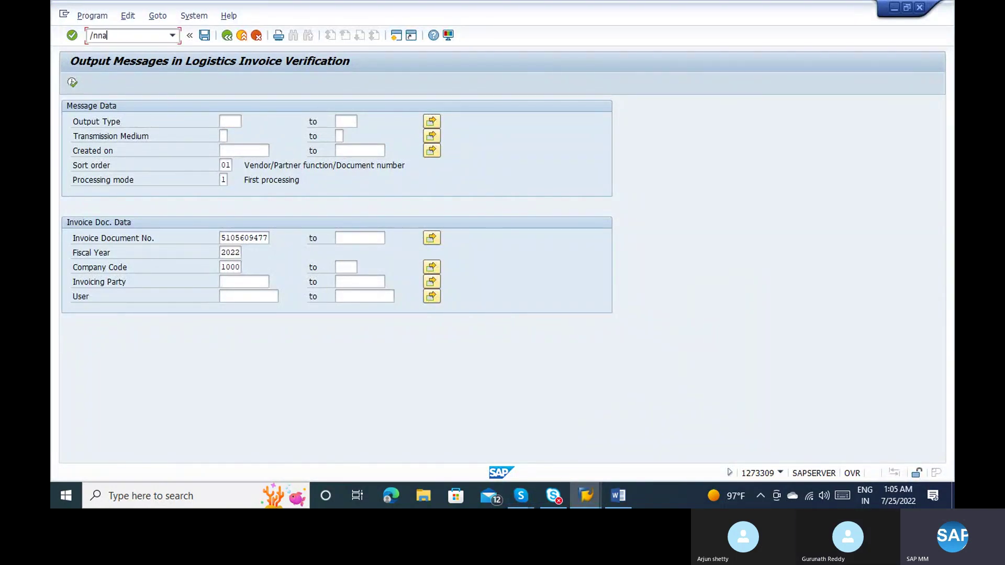
key("Return")
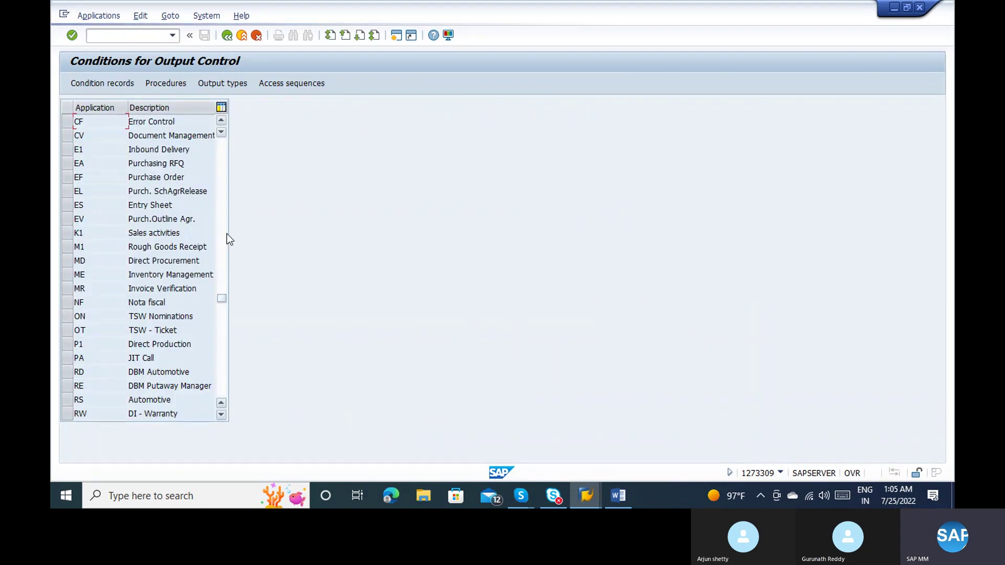
scroll(227, 234, "down", 5)
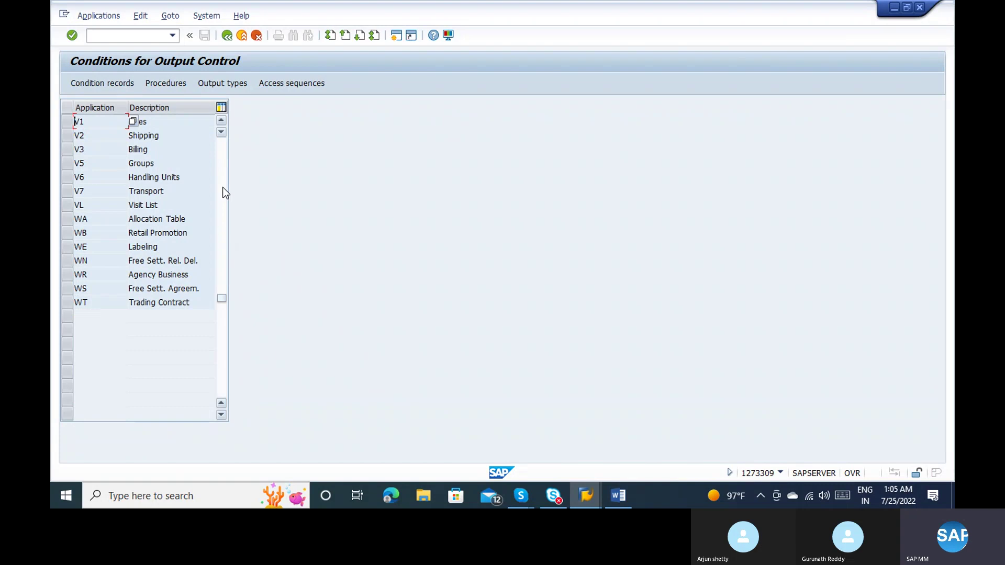
left_click(221, 120)
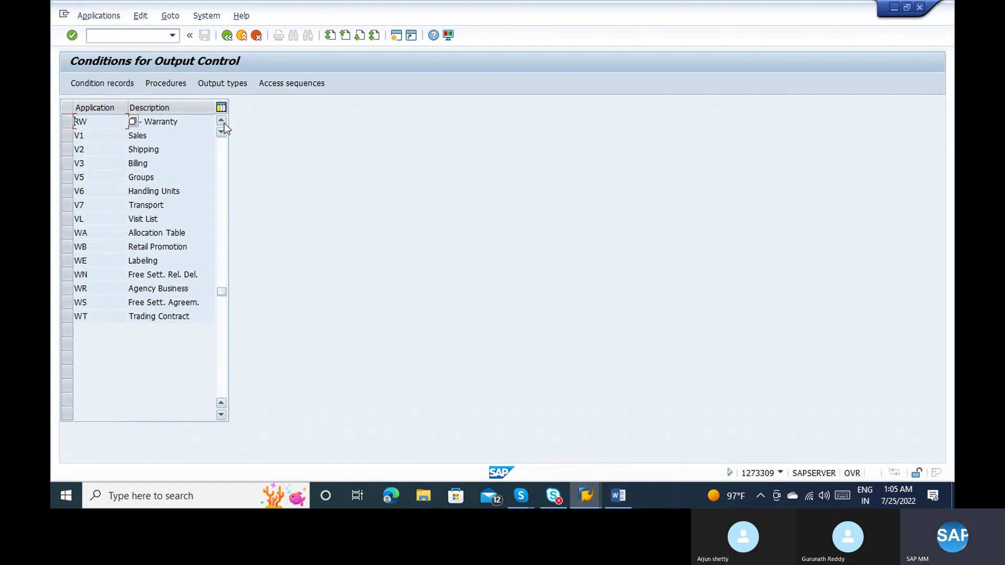
left_click(221, 121)
left_click(221, 120)
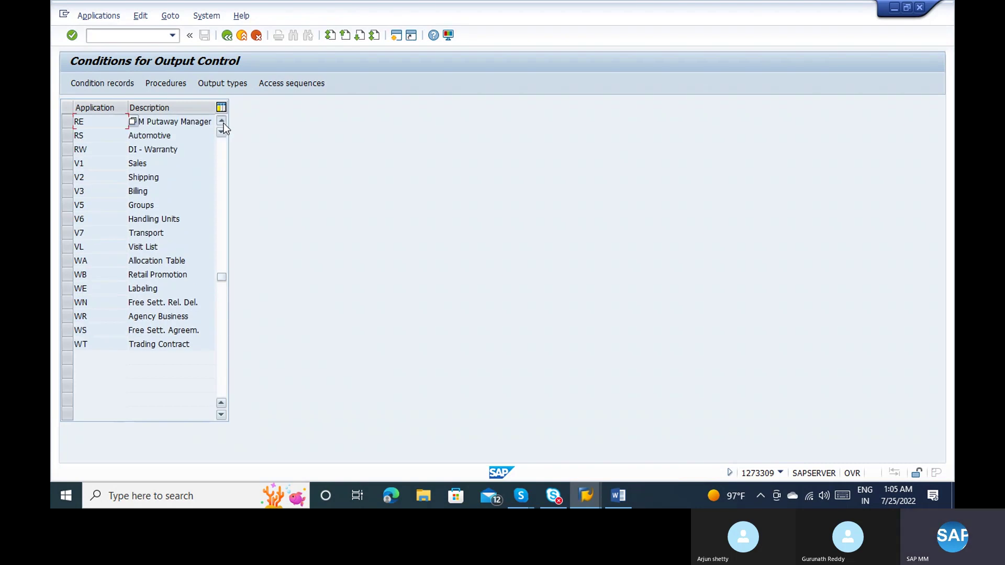
left_click(221, 120)
left_click(221, 120)
left_click(221, 121)
left_click(221, 120)
left_click(221, 120)
left_click(221, 120)
left_click(221, 121)
left_click(221, 120)
left_click(221, 120)
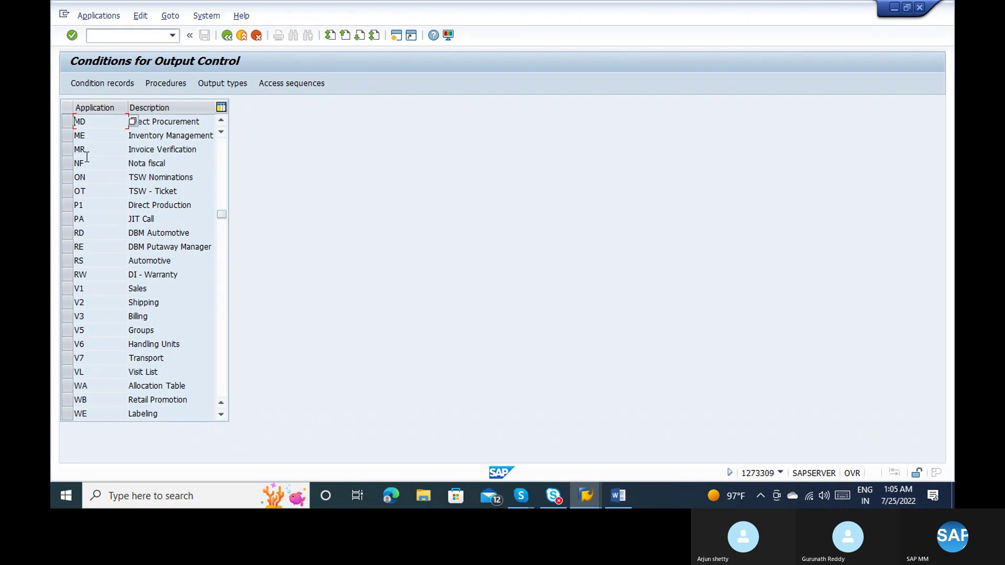
left_click(78, 149)
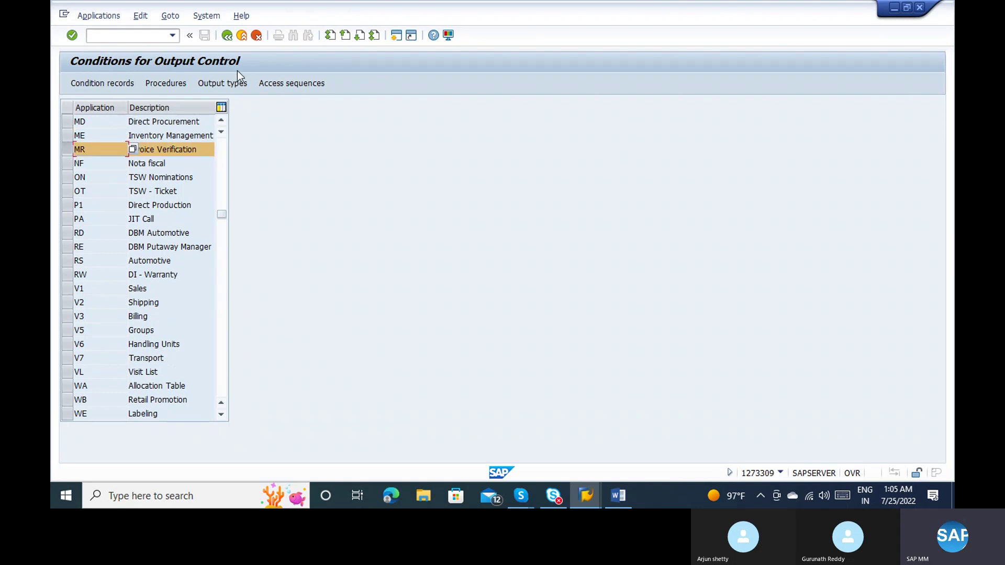
left_click(227, 83)
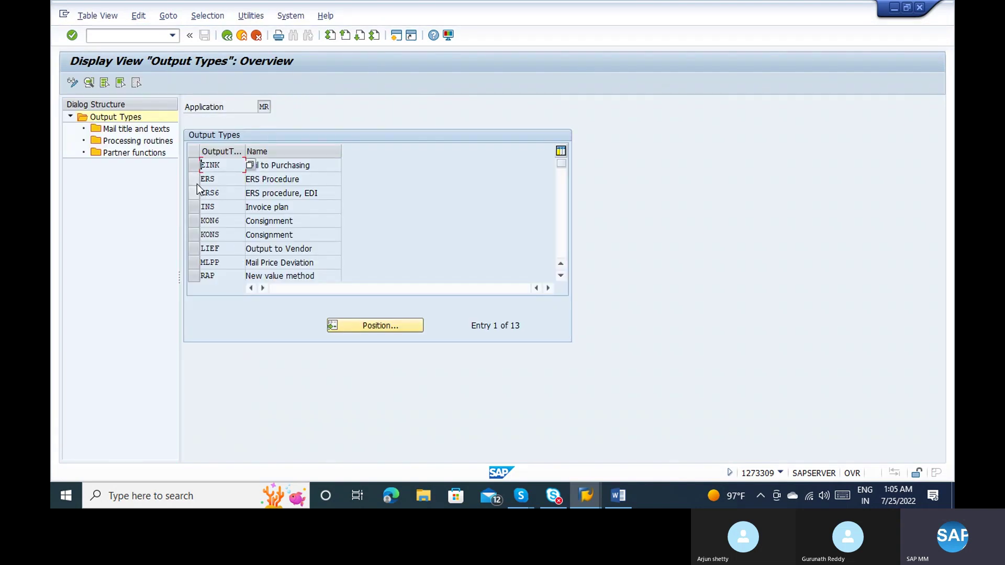
Examine the processing routines of output type ERS, including program and form, and return to the output types
left_click(197, 181)
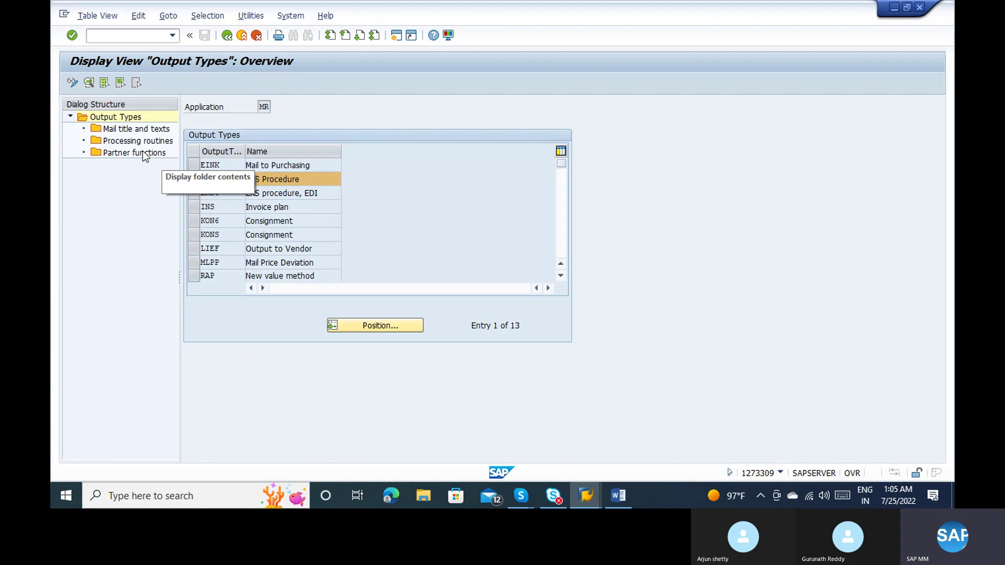
double_click(131, 142)
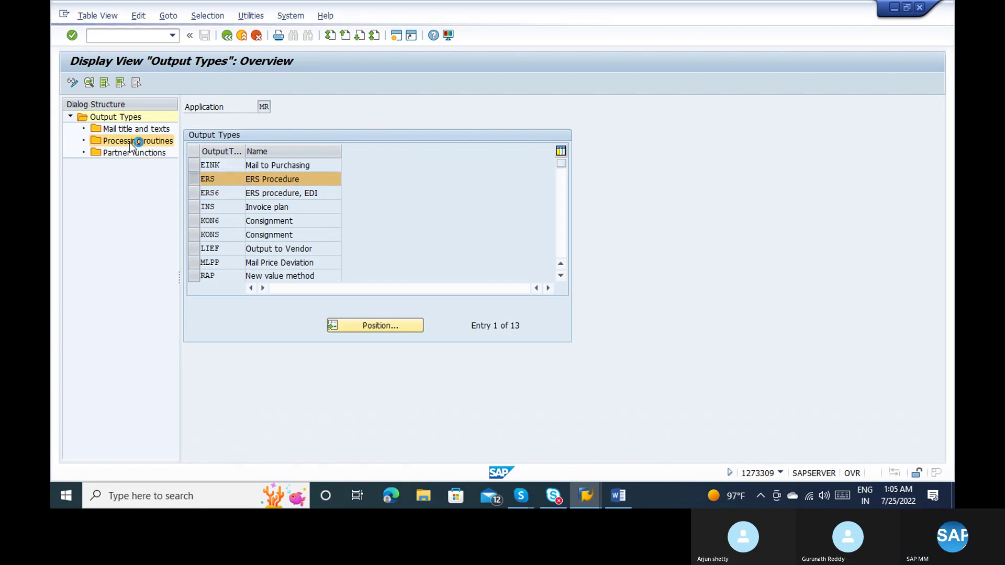
left_click(520, 179)
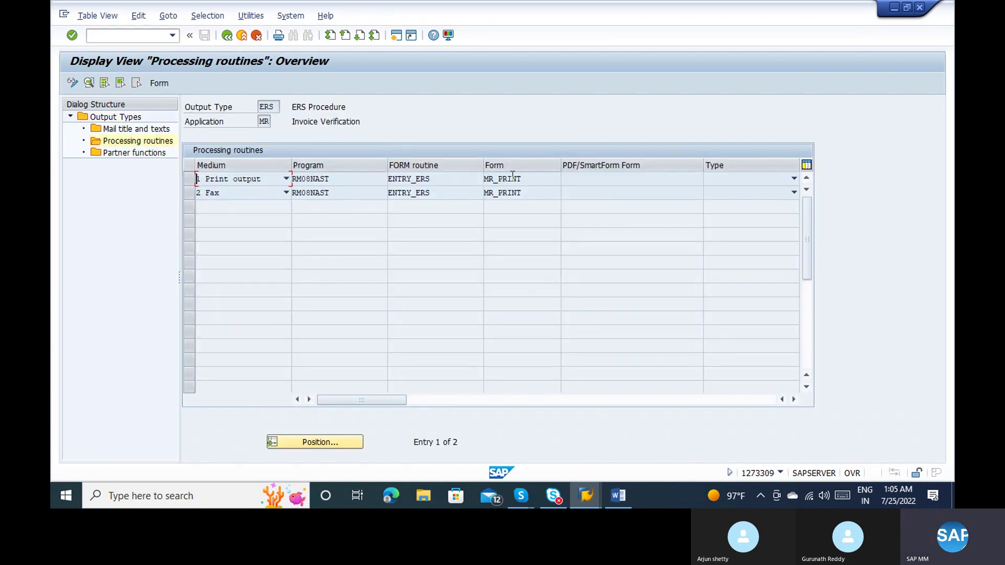
left_click(227, 35)
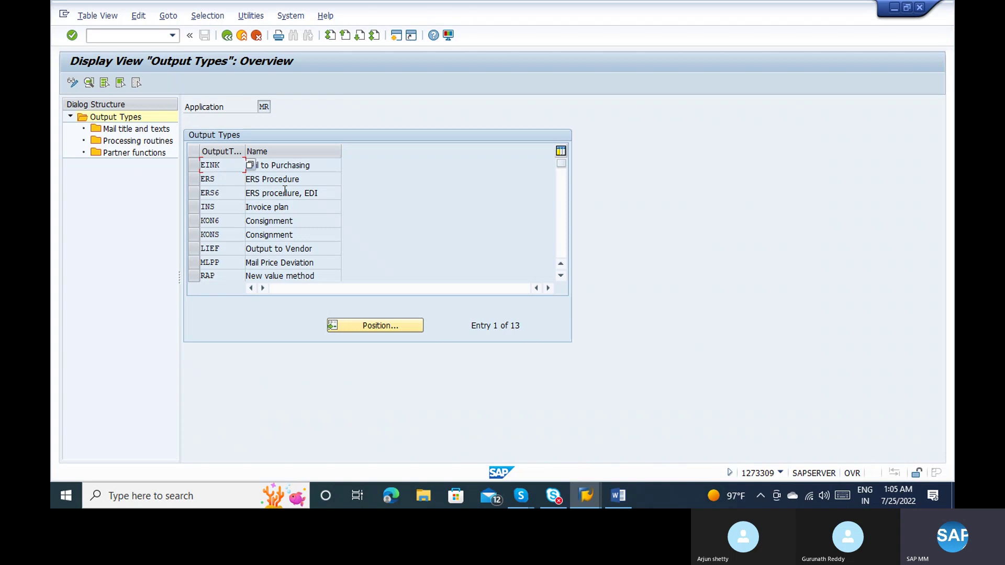
Review the ERS and consignment (KONS) output types of application MR, and leave NACE for the SAP Easy Access screen
left_click(199, 184)
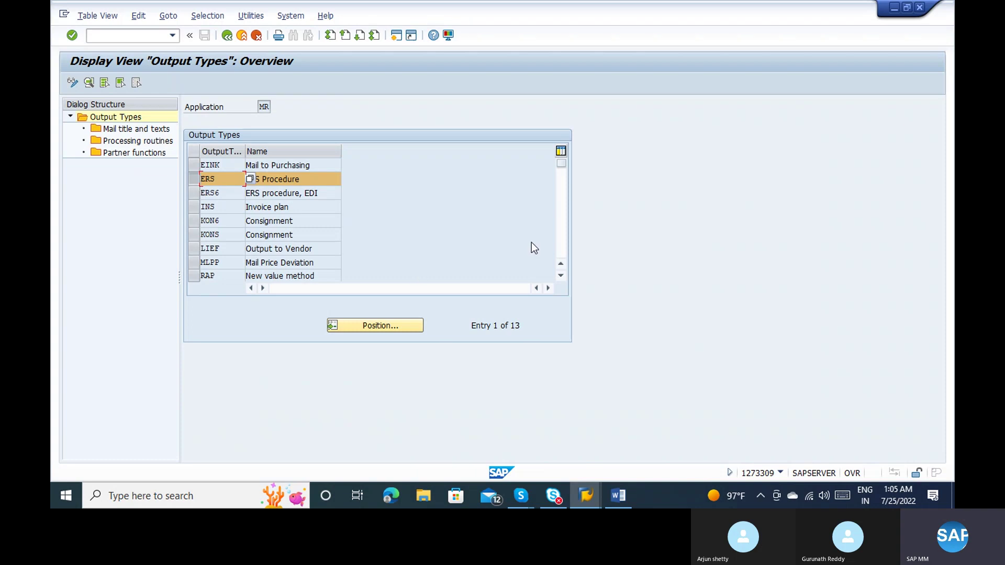
left_click(561, 238)
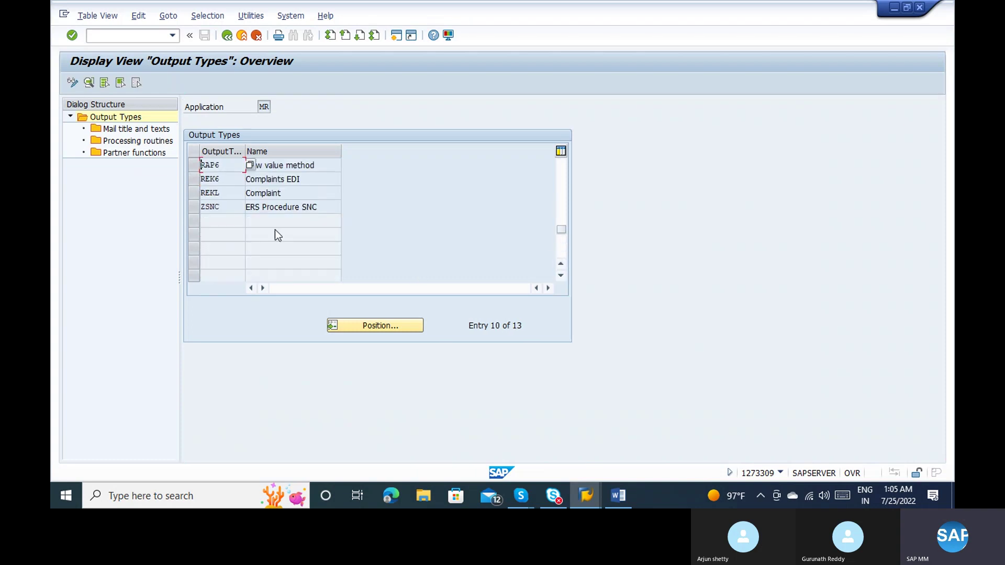
left_click(559, 222)
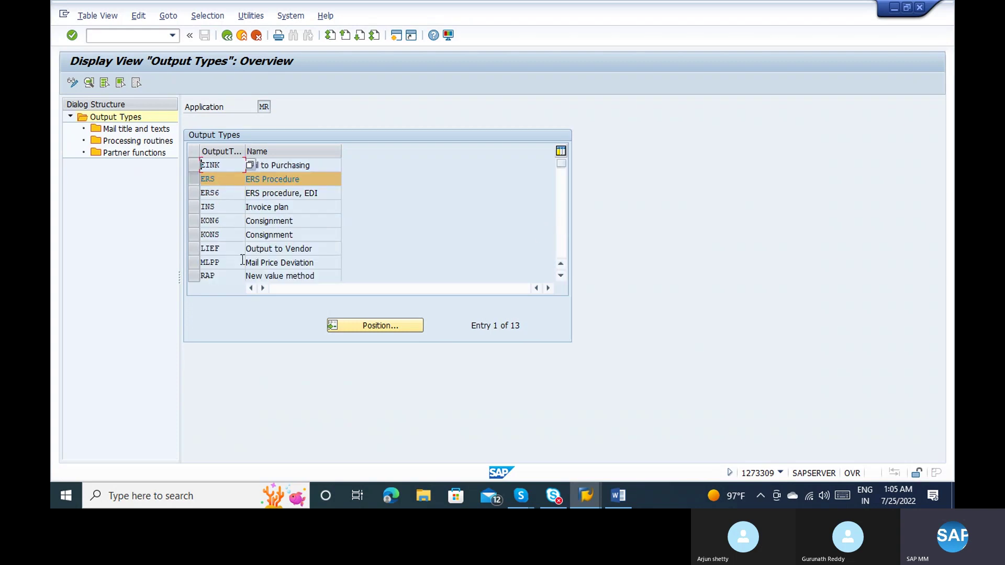
left_click(193, 237)
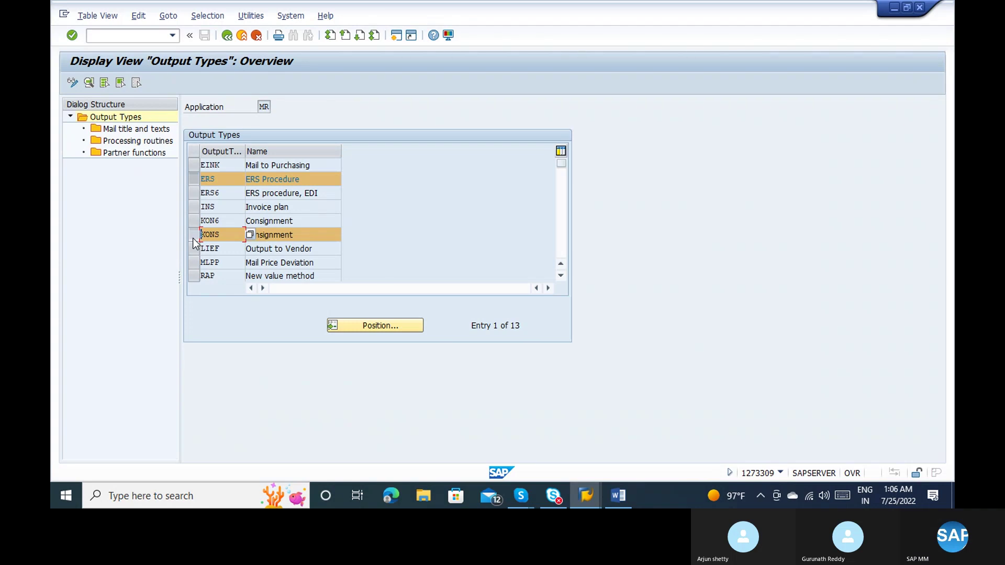
left_click(248, 39)
left_click(248, 39)
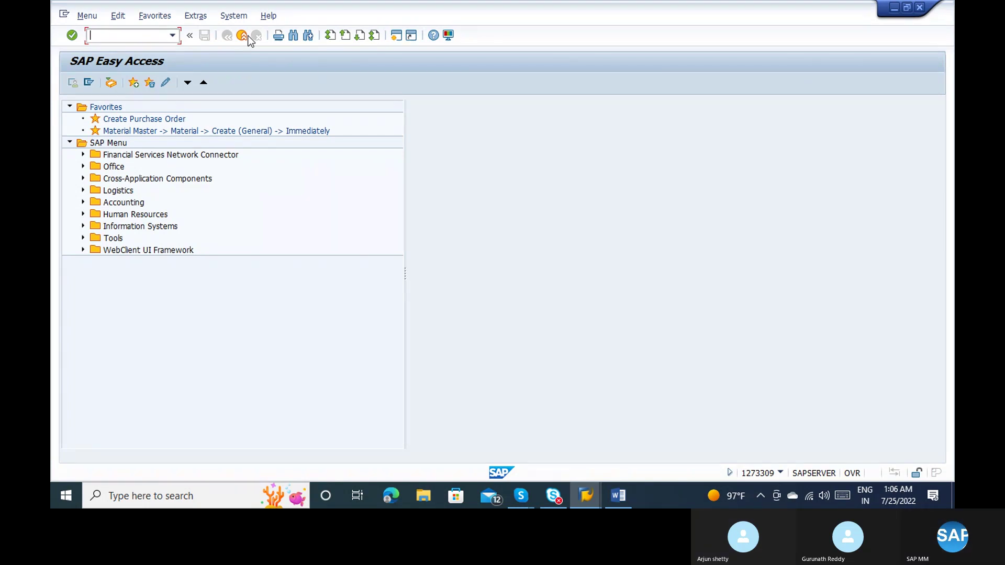
left_click(810, 496)
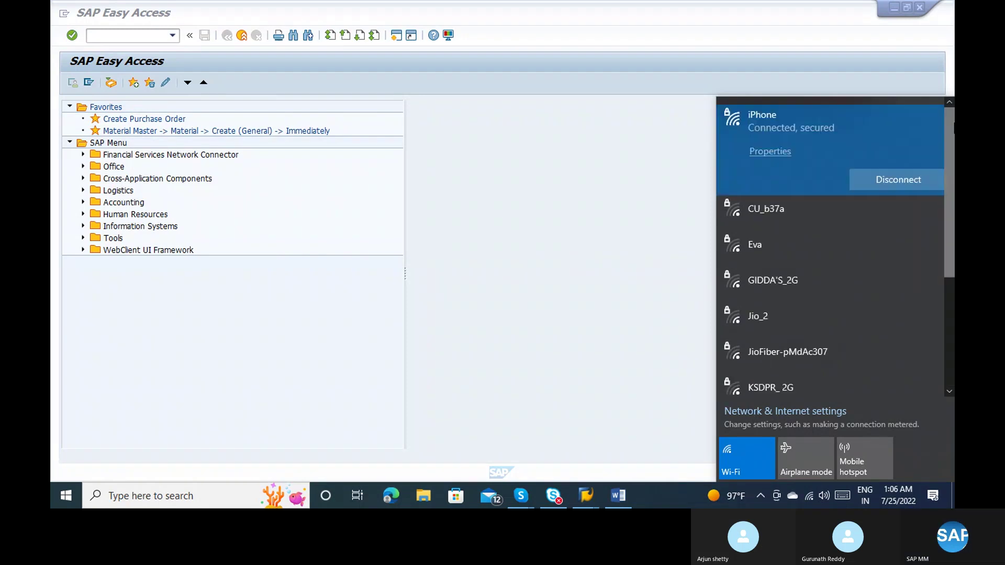
left_click(457, 327)
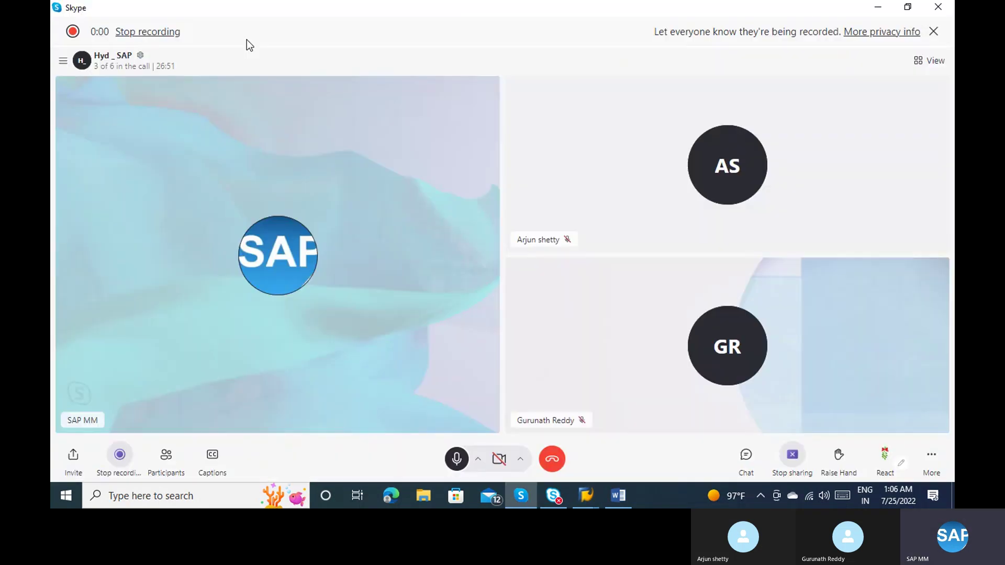
Return to the SAP session with the invoice document display, and exit it back to the ERS selection screen
mouse_move(589, 497)
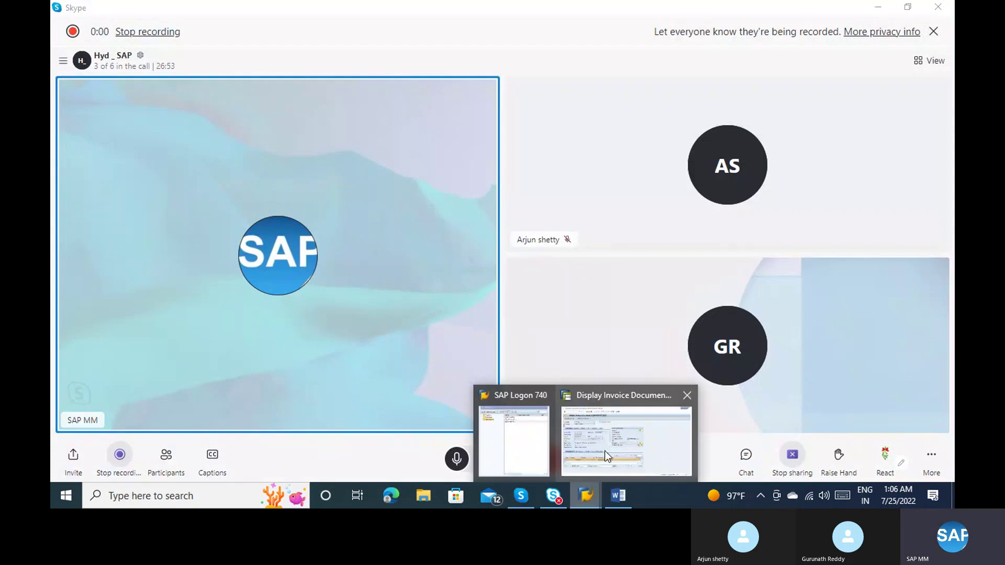
left_click(604, 450)
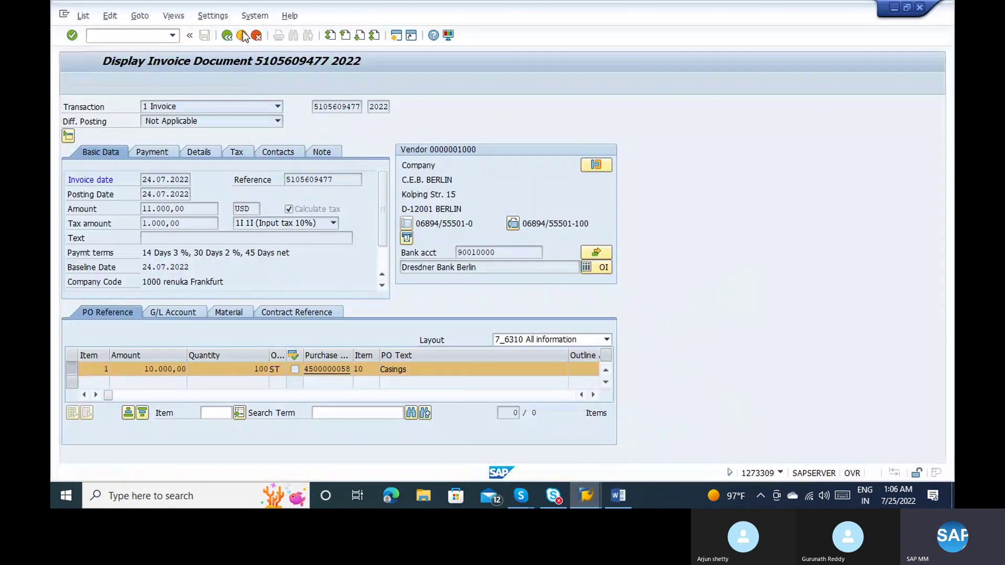
left_click(242, 35)
left_click(243, 34)
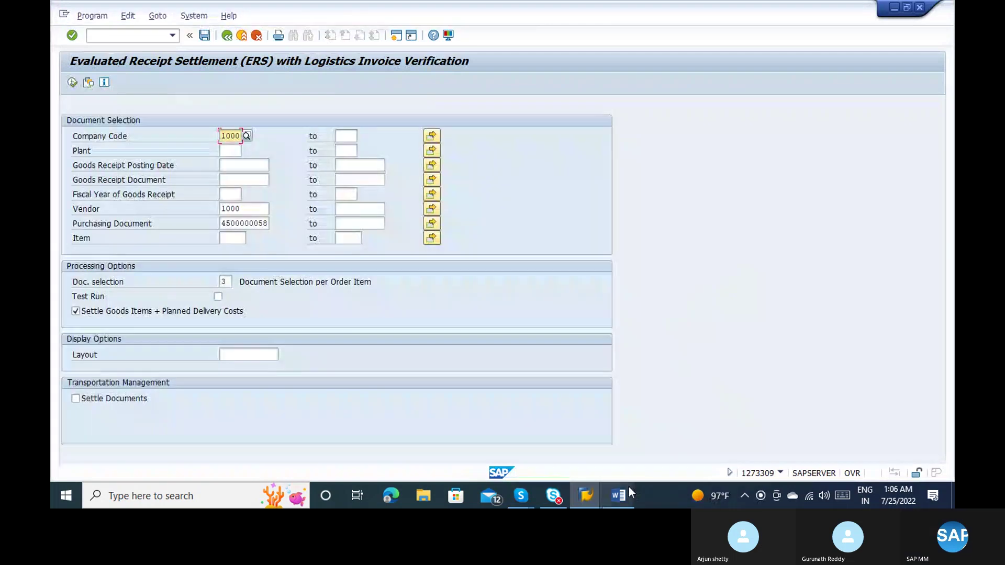
Switch to the Word document and delete the ERS notes, leaving only "INVOICE PLAN" in the heading
left_click(629, 489)
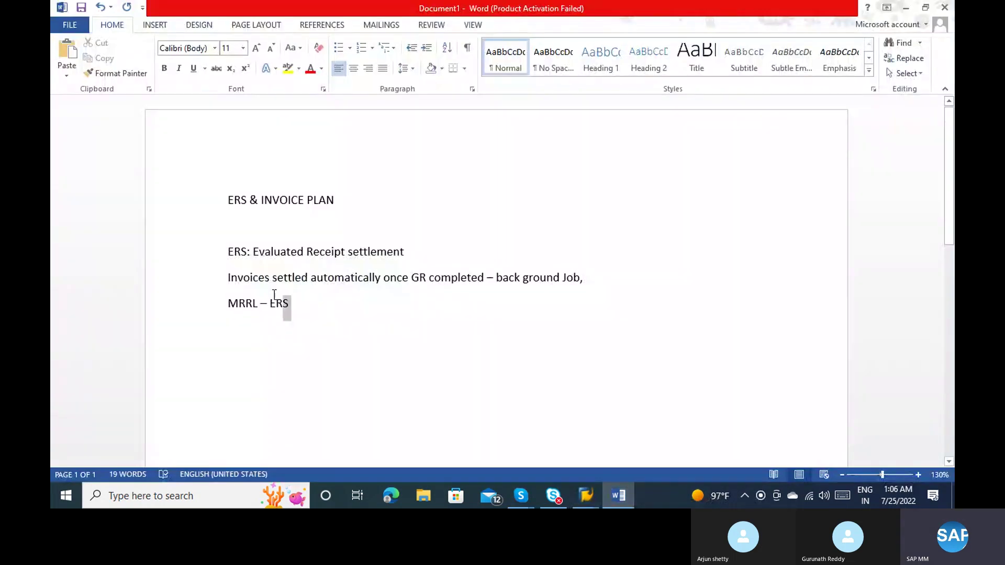
left_click_drag(288, 306, 233, 260)
key("Delete")
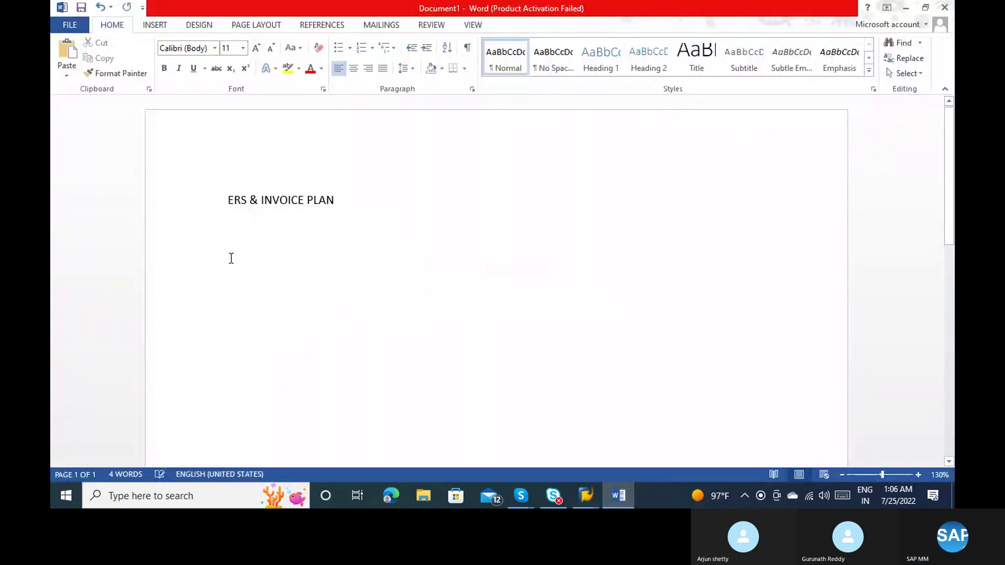
key("BackSpace")
key("BackSpace")
key("BackSpace")
key("BackSpace")
key("BackSpace")
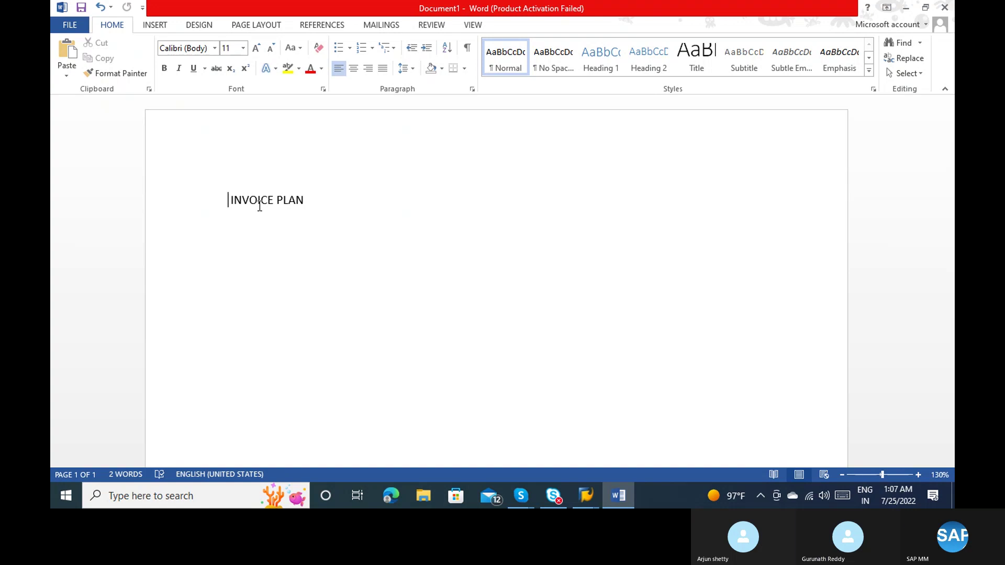
Add a colon to the heading so it reads "INVOICE PLAN:", correct its flagged spacing, and add an empty line below
left_click(314, 196)
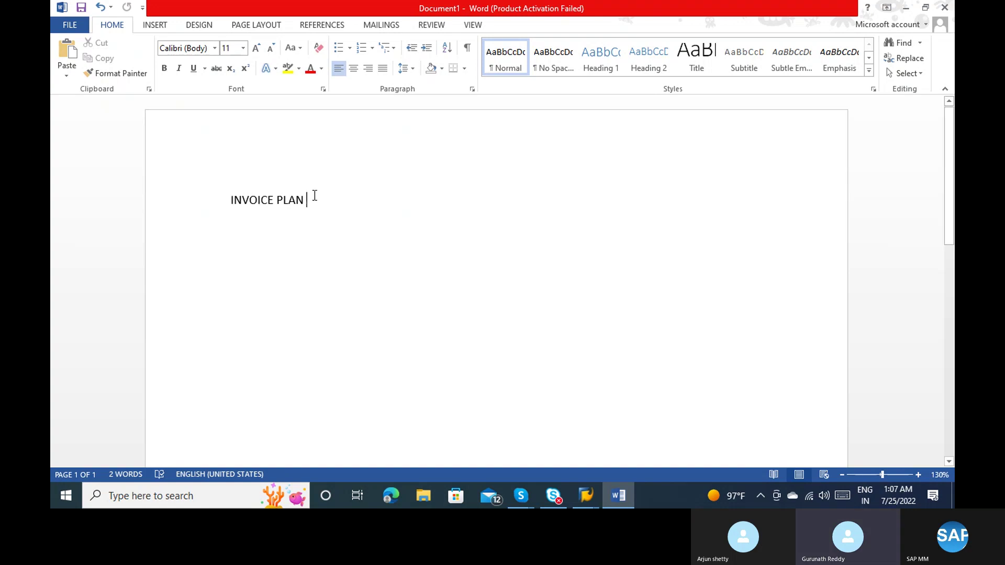
type(":")
key("Return")
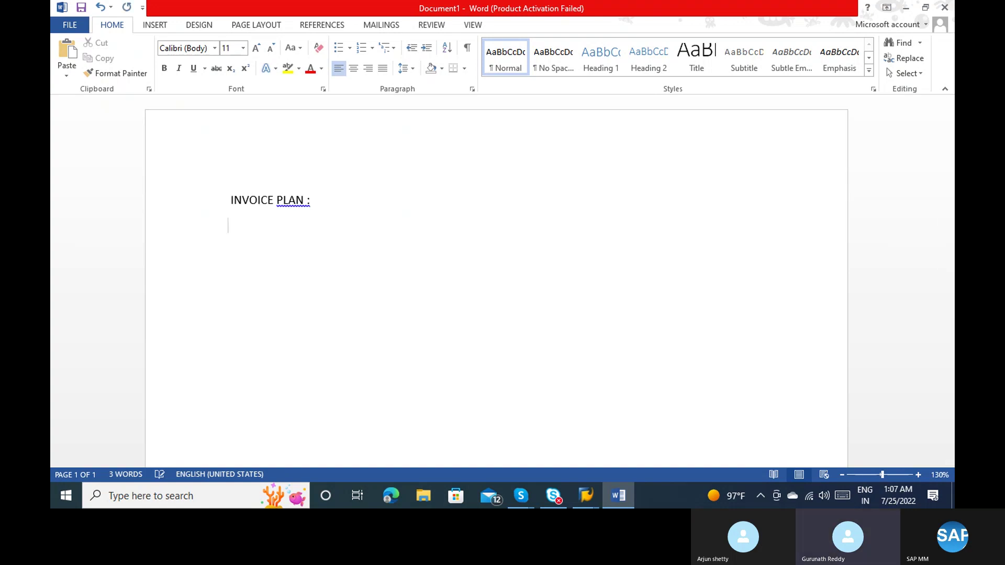
left_click(297, 201)
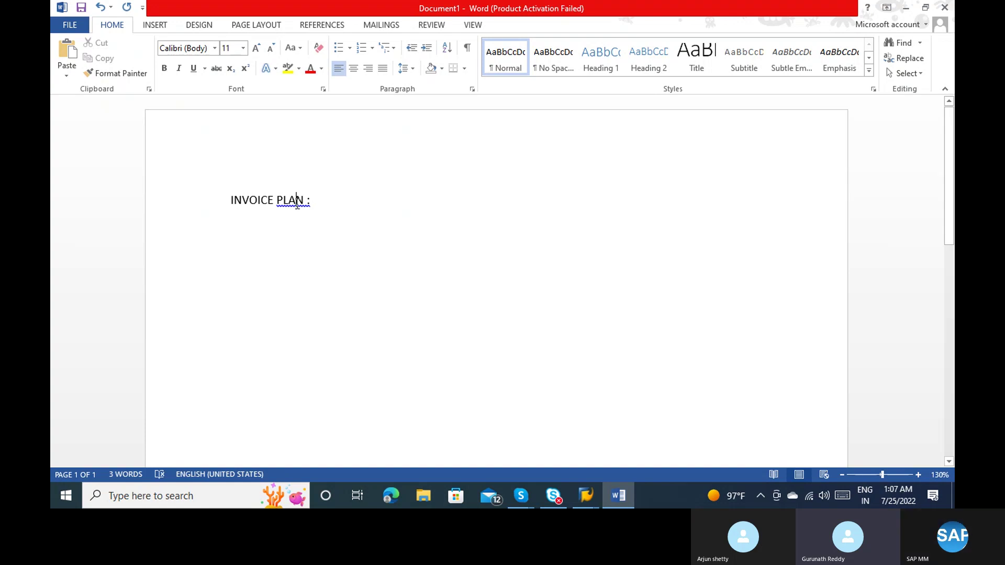
right_click(298, 205)
left_click(322, 214)
key("Return")
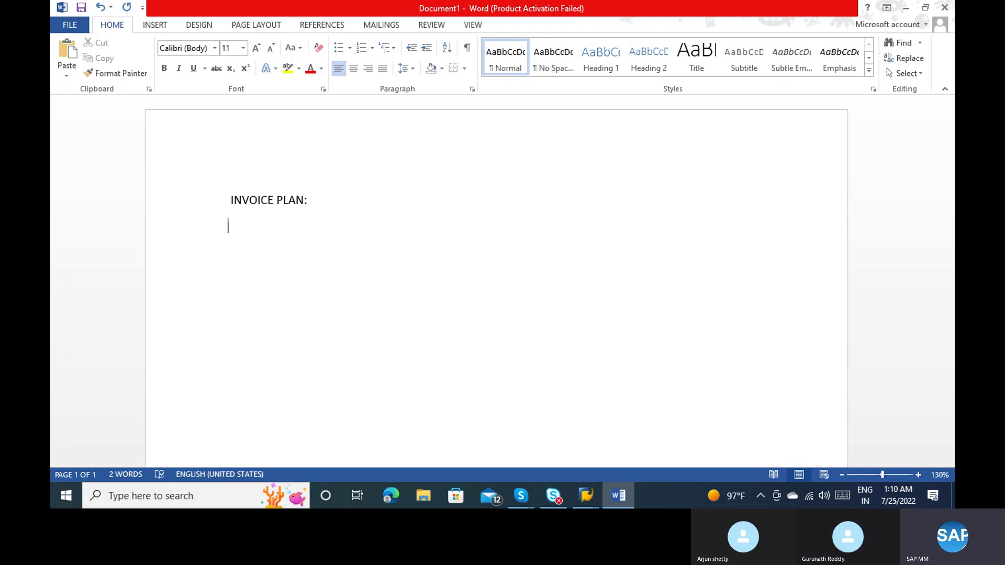
Write a numbered list under the heading with "Periodic Invoice Plan -" and "Partial invoice plan"
type("1) ")
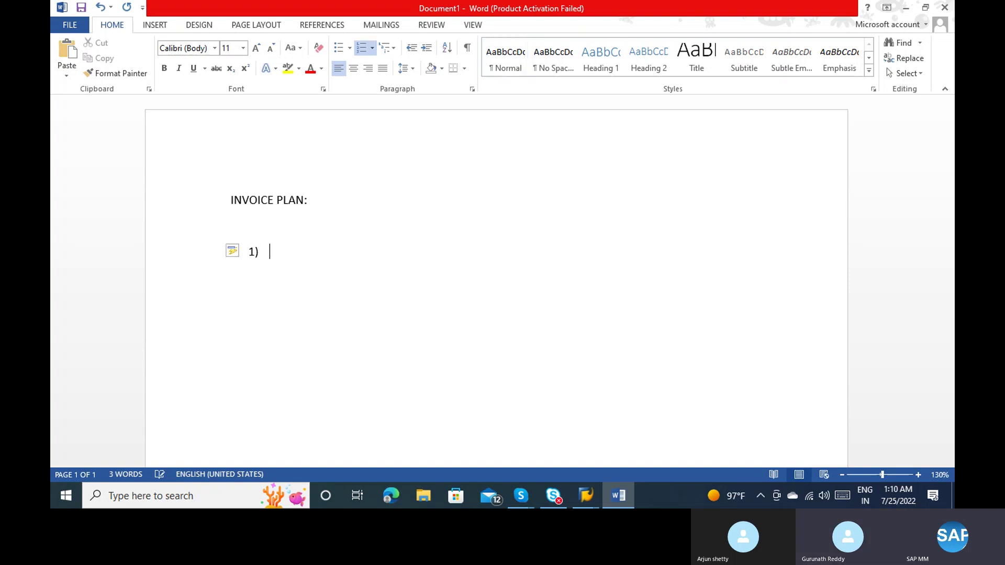
type("Periodic")
type("a")
key("BackSpace")
type("Invocie")
key("BackSpace")
key("BackSpace")
key("BackSpace")
key("BackSpace")
type("ic")
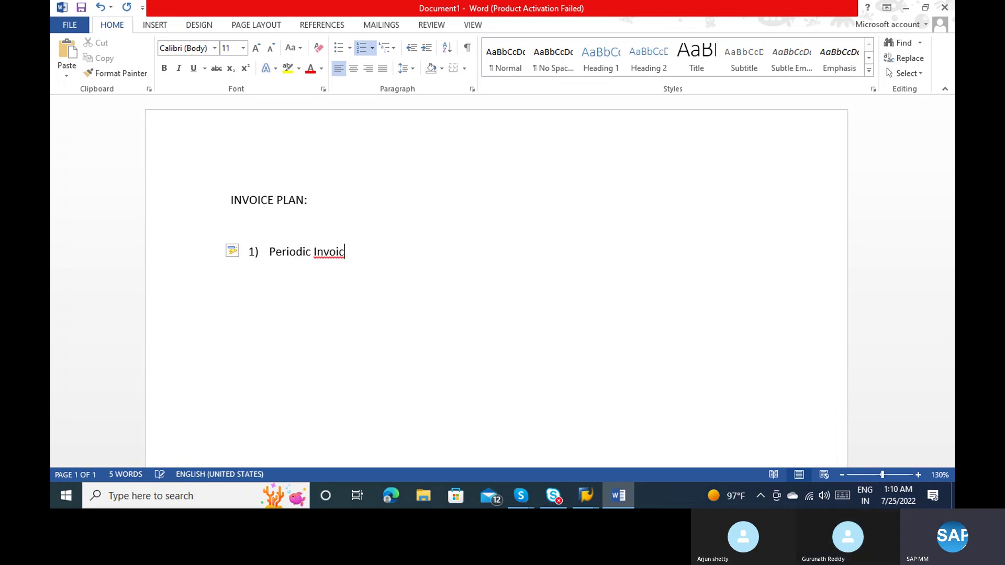
type("e Plan")
key("Return")
type("Partial")
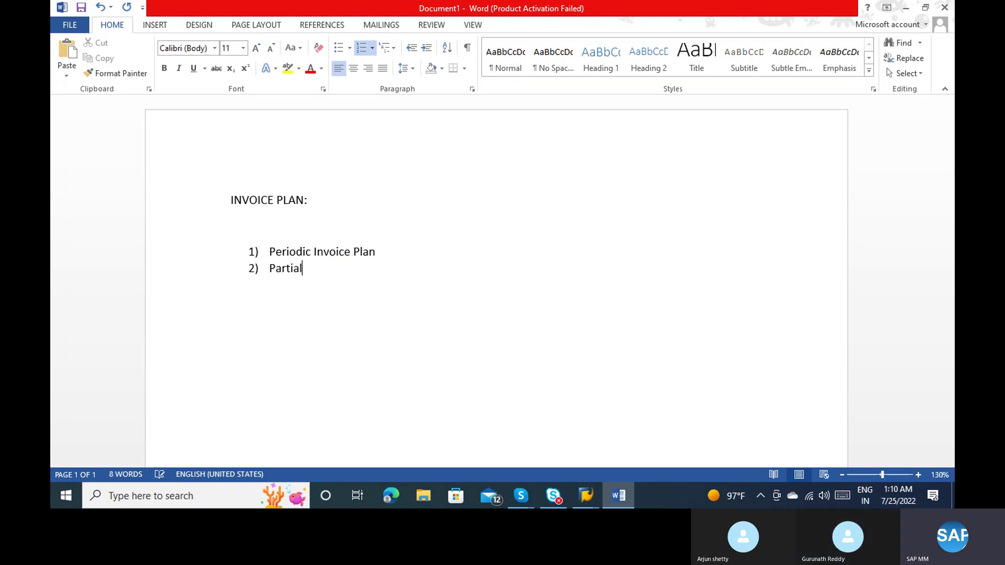
type(" invoice plan")
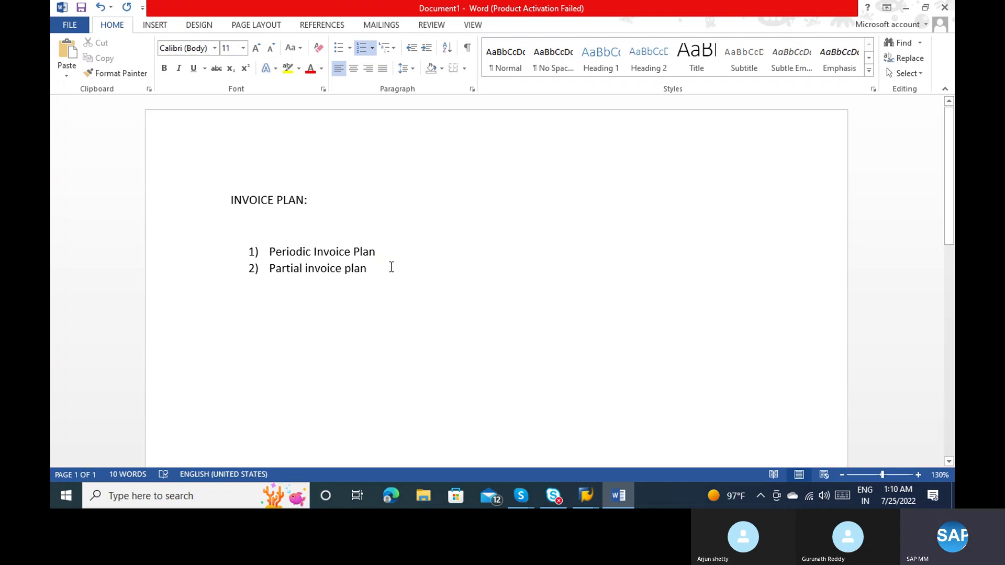
type("- ")
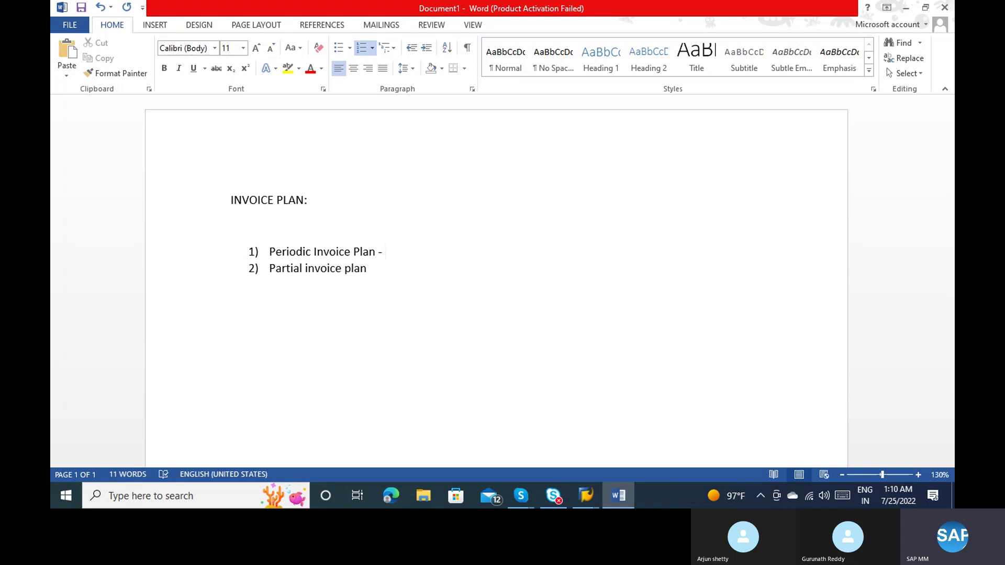
type("1")
key("BackSpace")
type("each month")
key("BackSpace")
key("BackSpace")
key("BackSpace")
key("BackSpace")
key("BackSpace")
key("BackSpace")
key("BackSpace")
key("BackSpace")
key("BackSpace")
key("BackSpace")
key("BackSpace")
Complete the second list item as "Partial invoice plan - prescheduled" and end the numbered list
left_click(390, 271)
type("-")
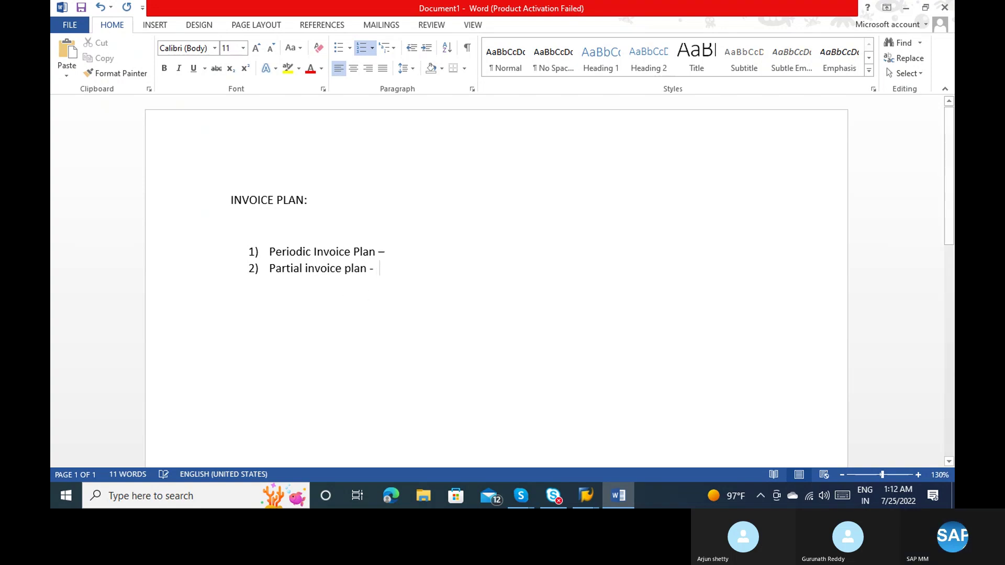
type("pres")
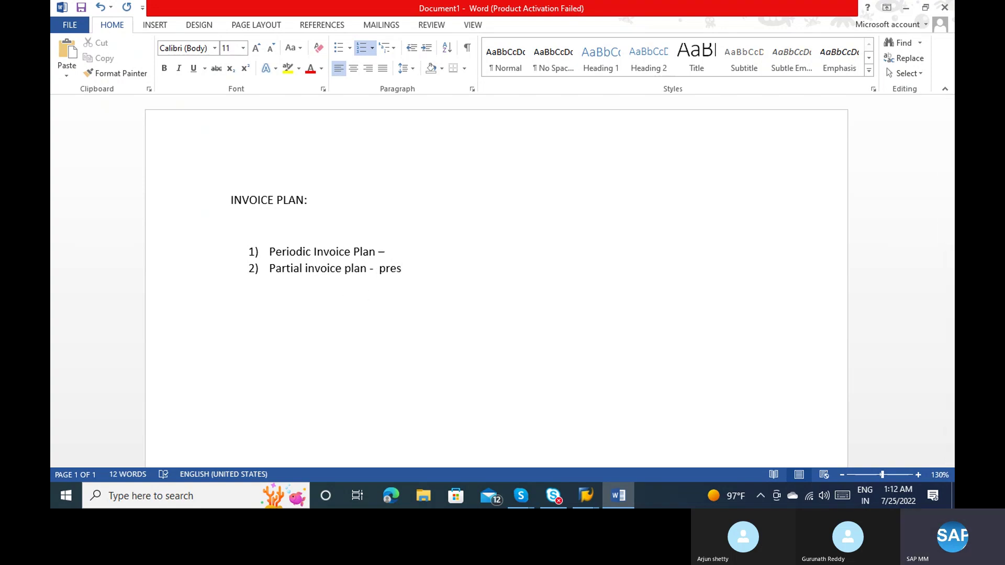
type("cheduled")
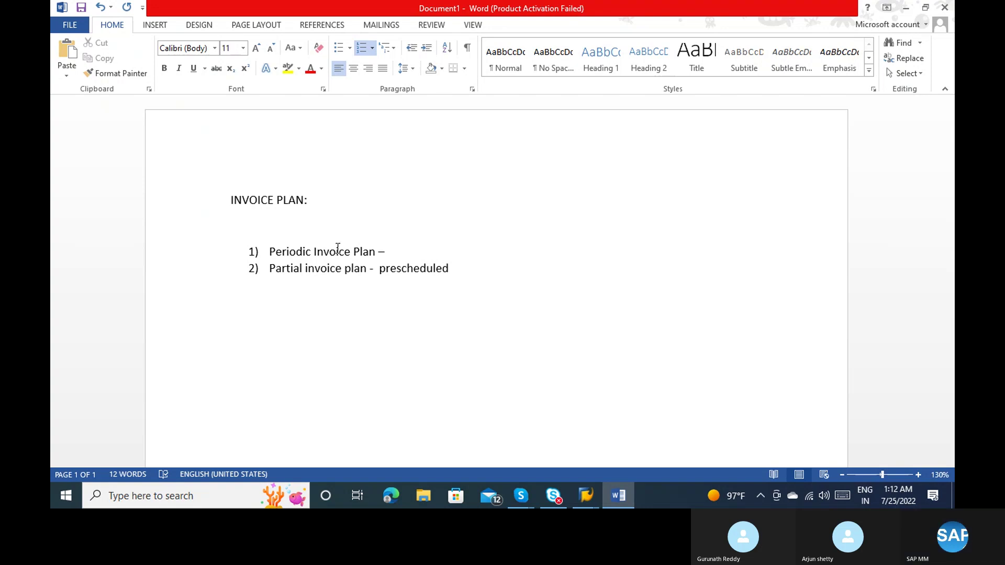
left_click(475, 263)
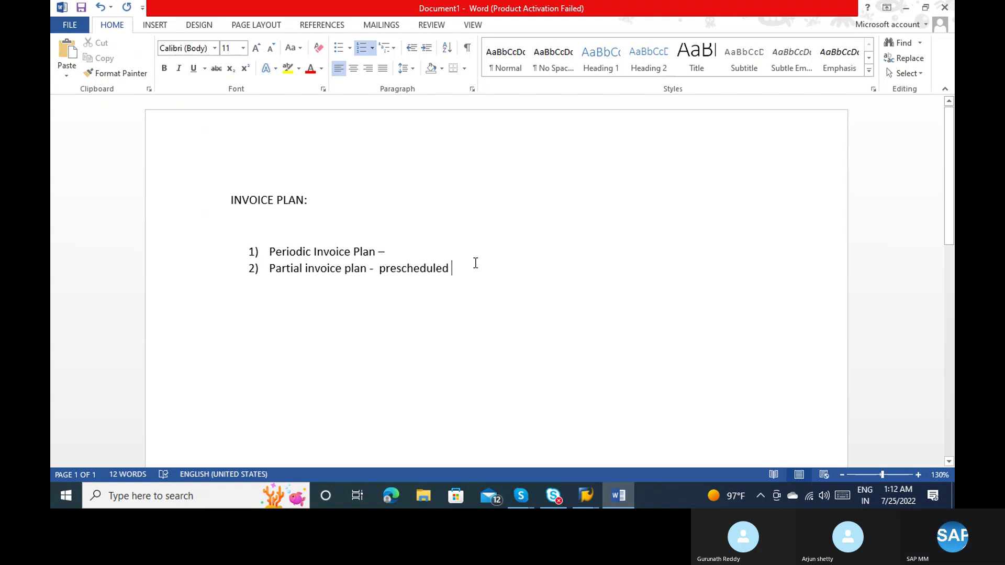
key("Return")
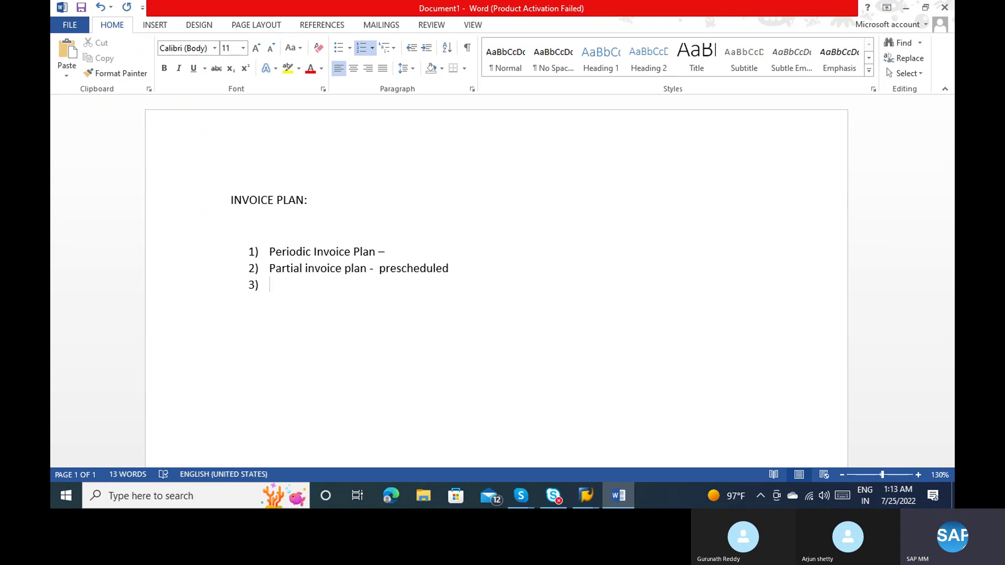
key("Return")
key("Return")
Switch to the SAP session on the ERS selection screen and try to start transaction MIRO
left_click(587, 495)
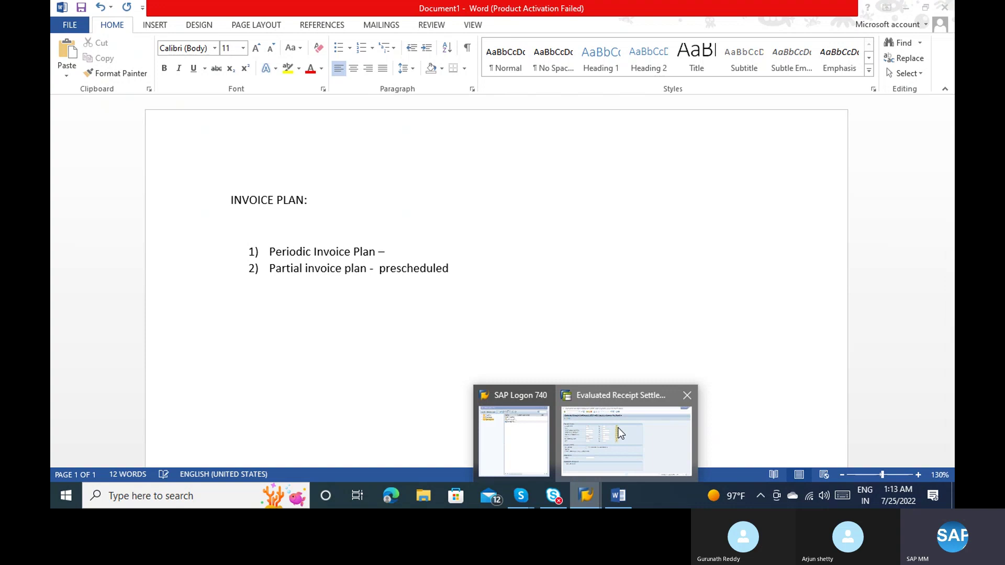
left_click(618, 428)
left_click(125, 36)
type("/nmiro")
key("Return")
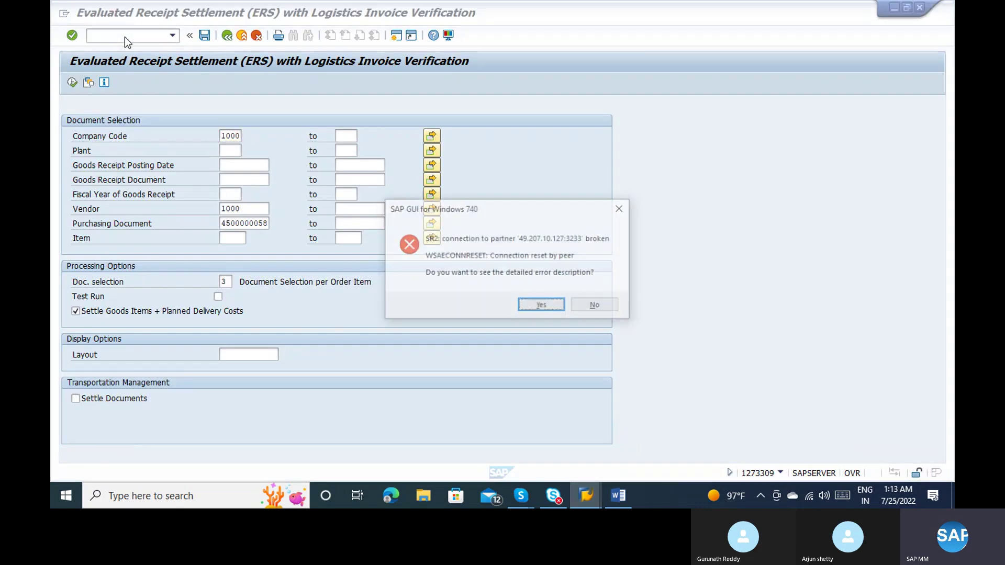
key("Return")
key("Return")
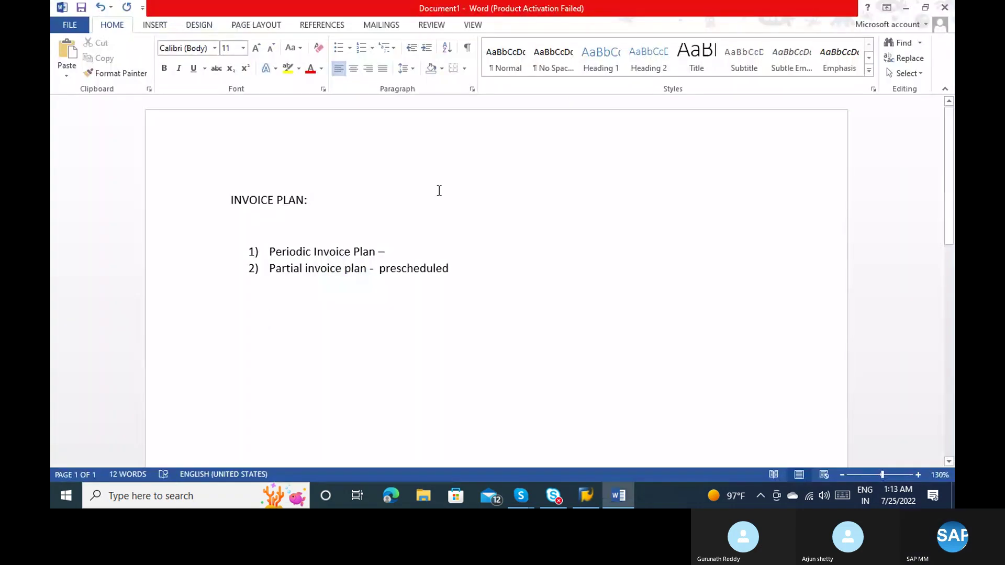
Switch to SAP Logon and open the logon screen of the last connection in the list
left_click(598, 492)
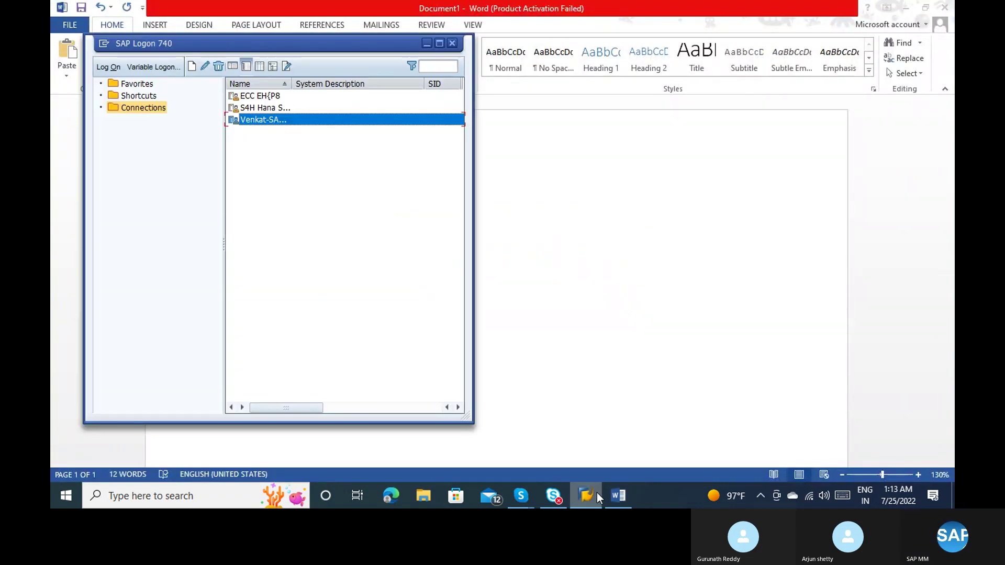
left_click(279, 108)
left_click(276, 121)
double_click(276, 122)
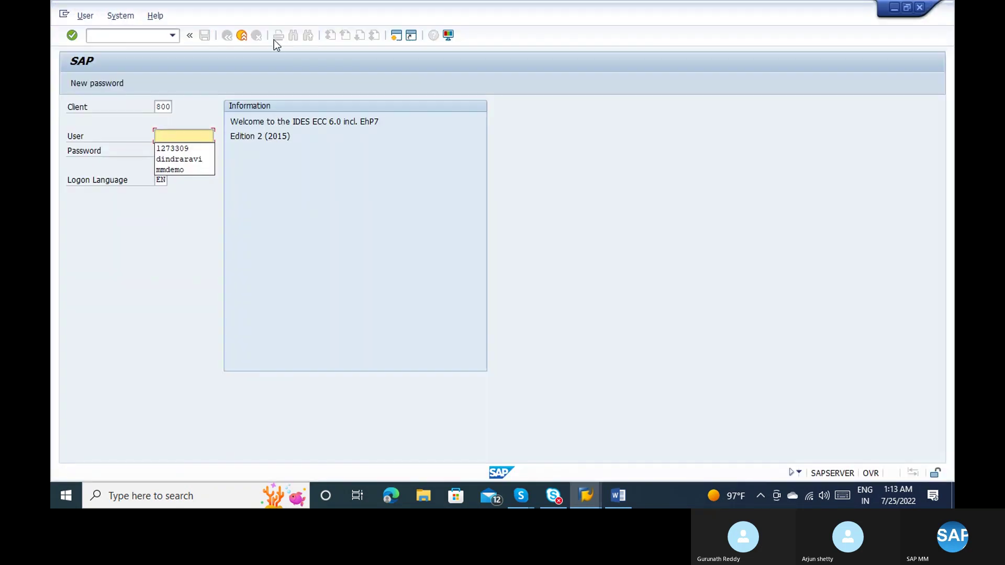
left_click(242, 37)
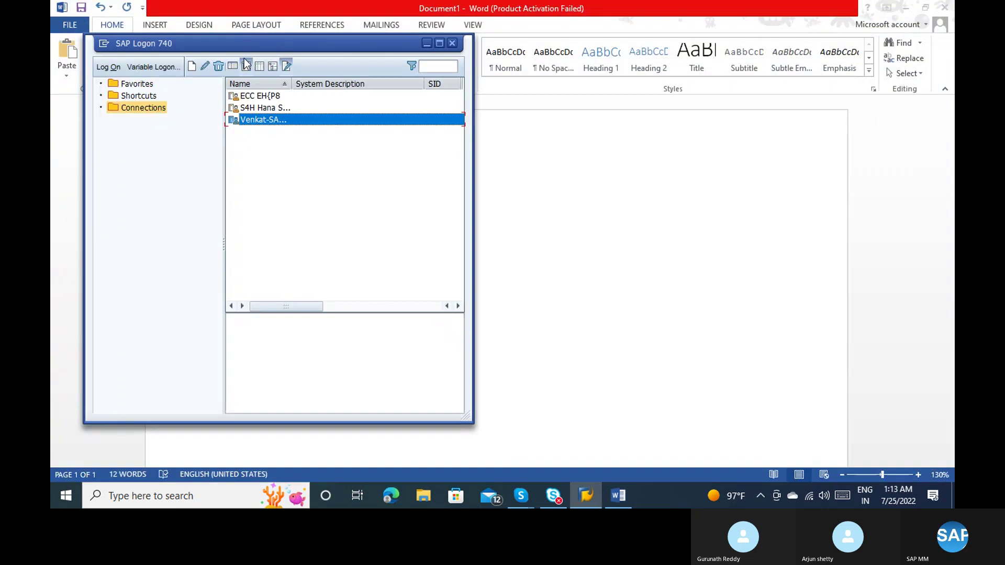
double_click(253, 118)
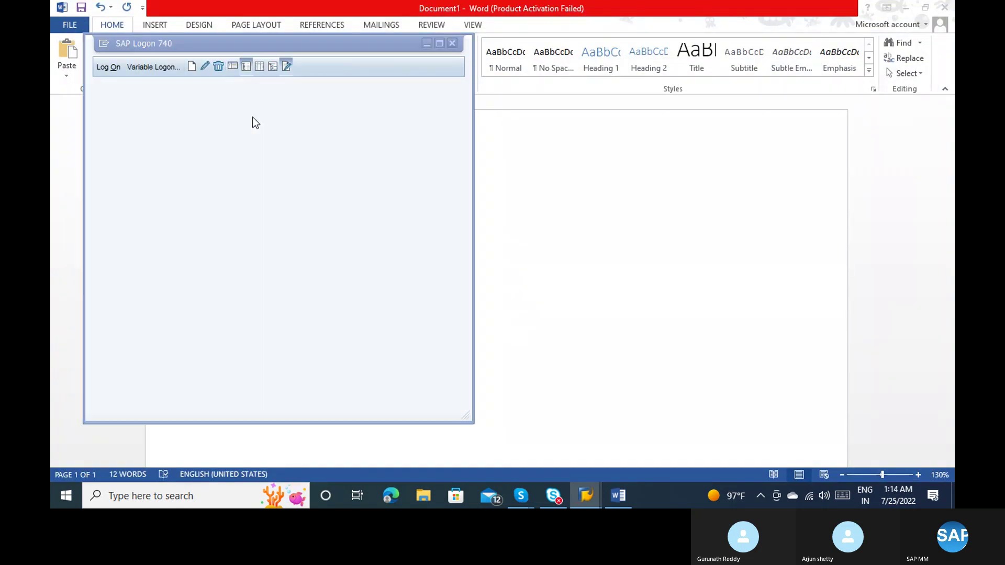
Log on to client 800 with the stored user ID and the account password, continuing this logon and ending any other logons
key("Down")
key("Tab")
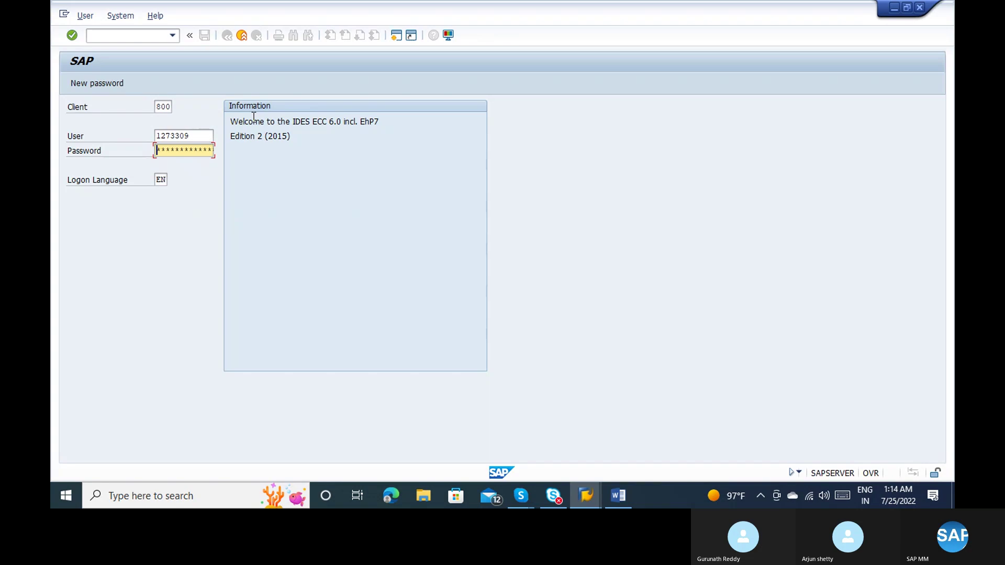
type("**")
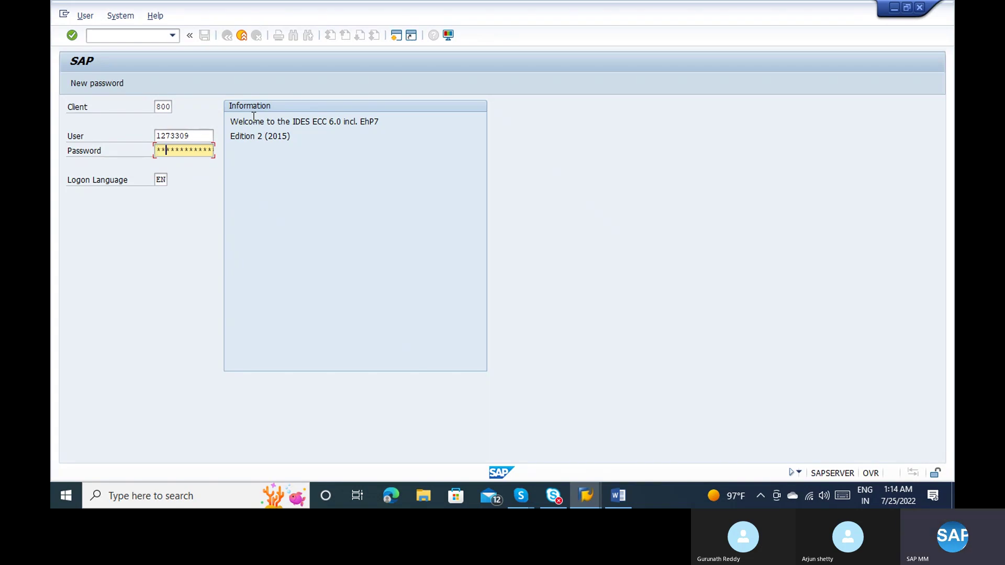
type("**")
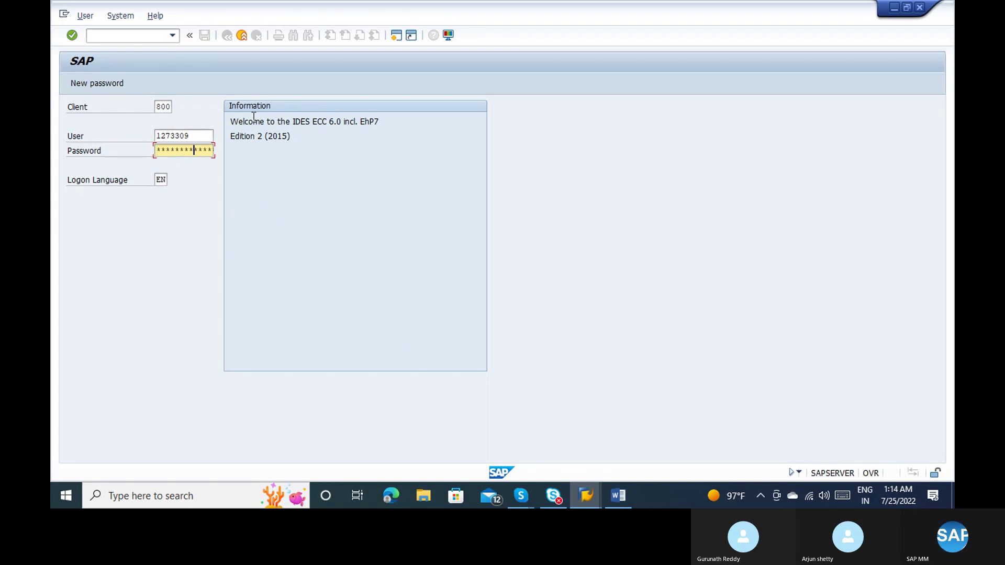
key("Return")
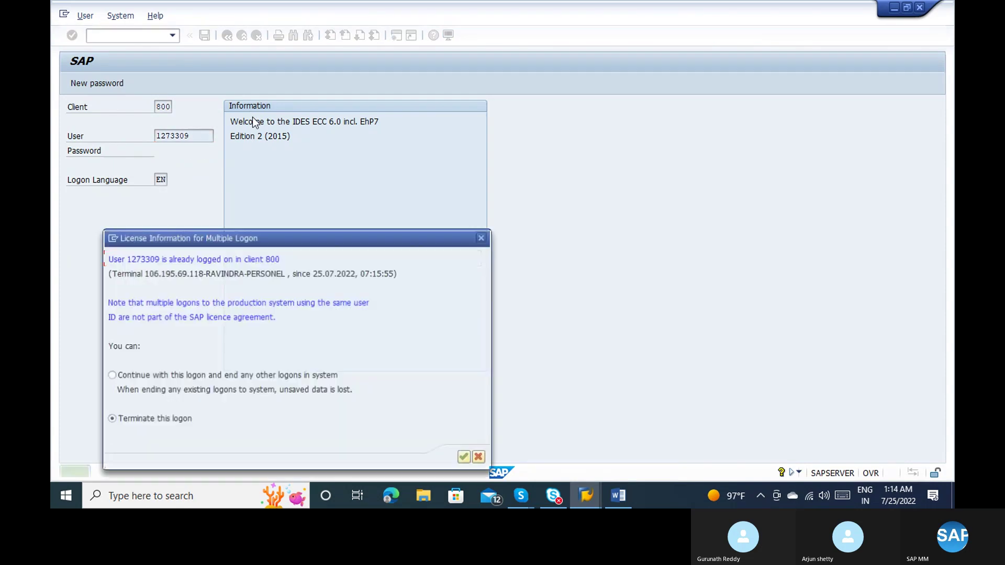
key("Up")
key("Return")
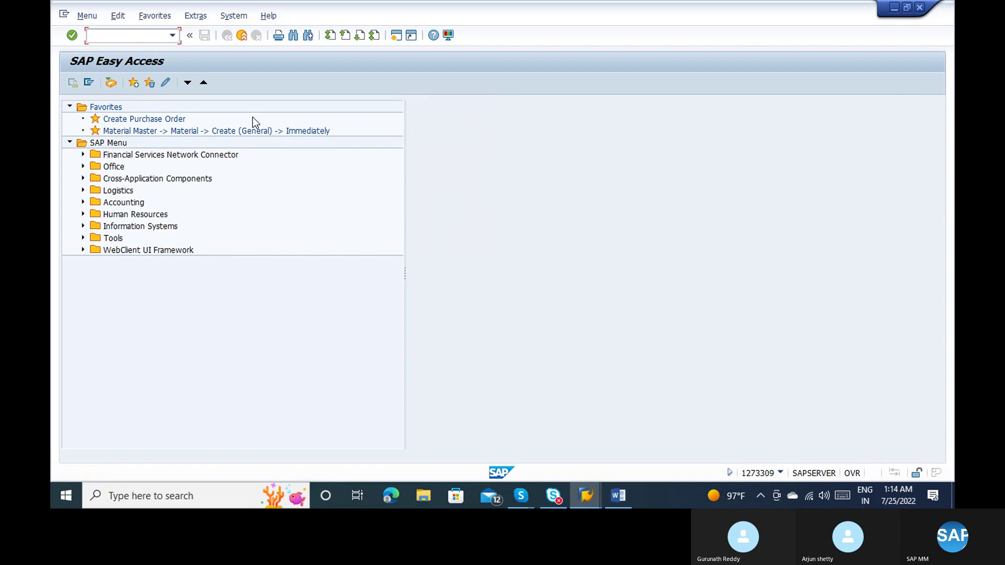
Start transaction XK02 to change a vendor centrally
type("xk02")
key("Return")
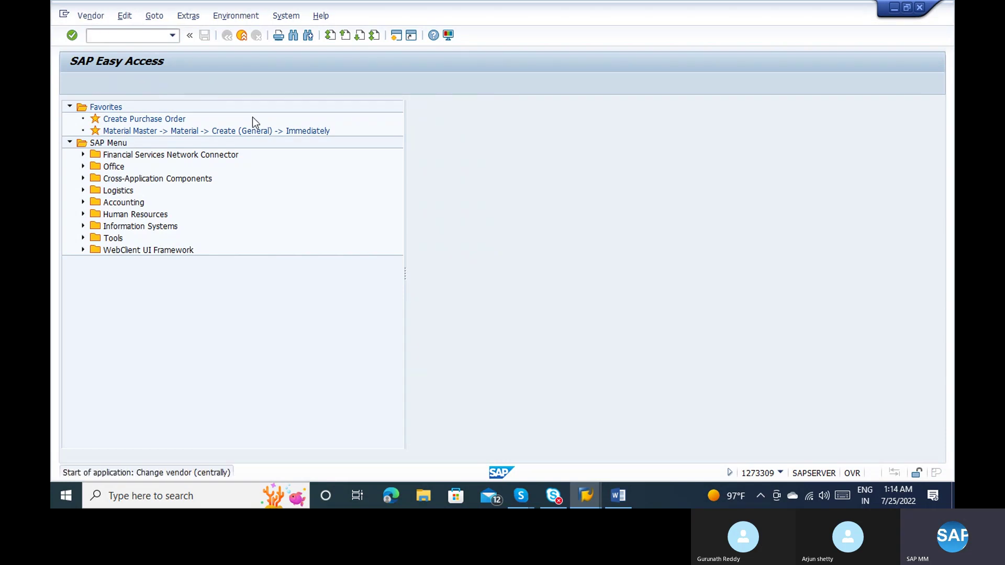
left_click(220, 108)
type("1")
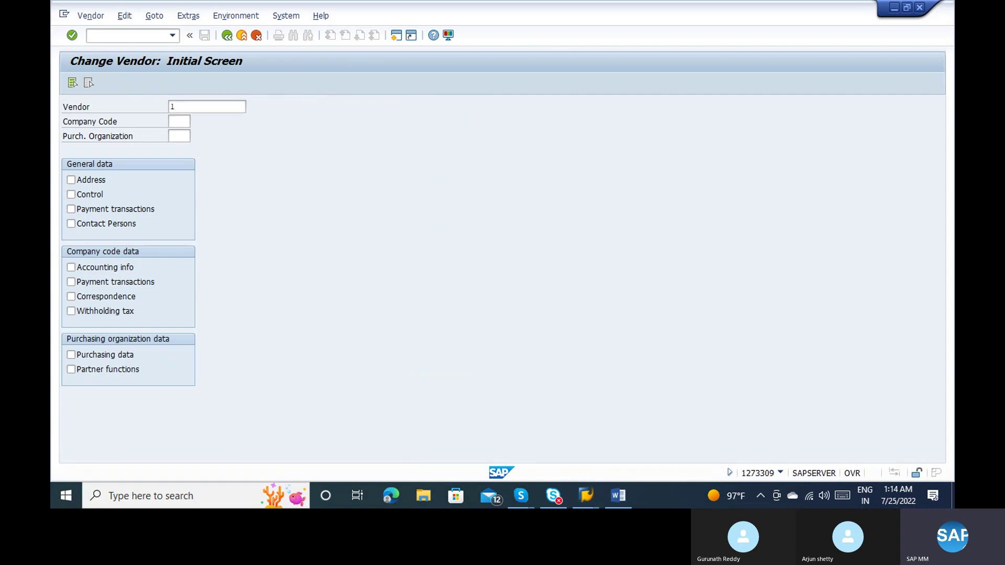
type("00-100")
key("Tab")
left_click(218, 108)
key("BackSpace")
key("BackSpace")
key("BackSpace")
key("BackSpace")
key("BackSpace")
key("BackSpace")
key("BackSpace")
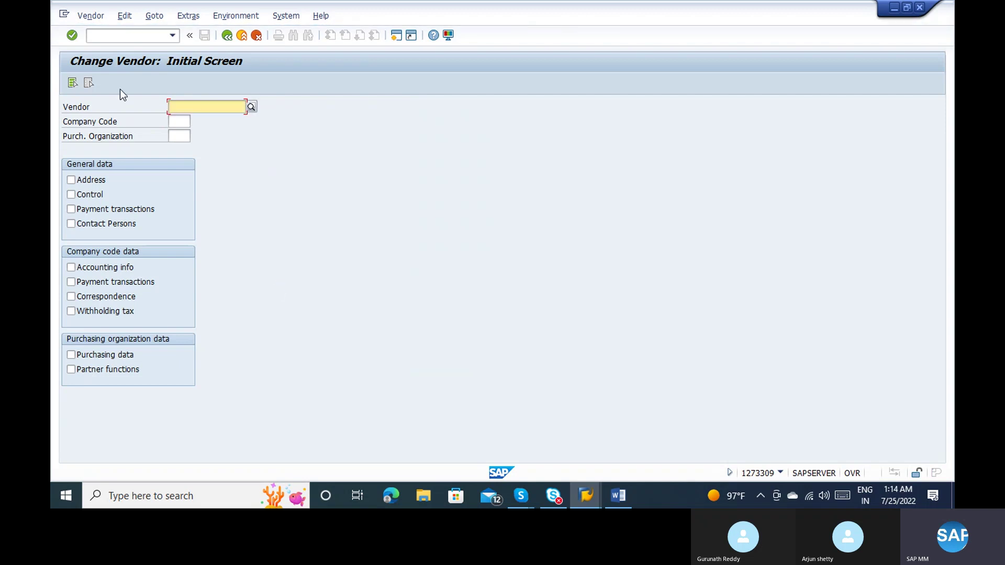
Open the purchasing data of vendor 2 for company code 1000 and purchasing organization 1000
type("2")
key("Tab")
type("1000")
key("Tab")
type("1000")
key("Tab")
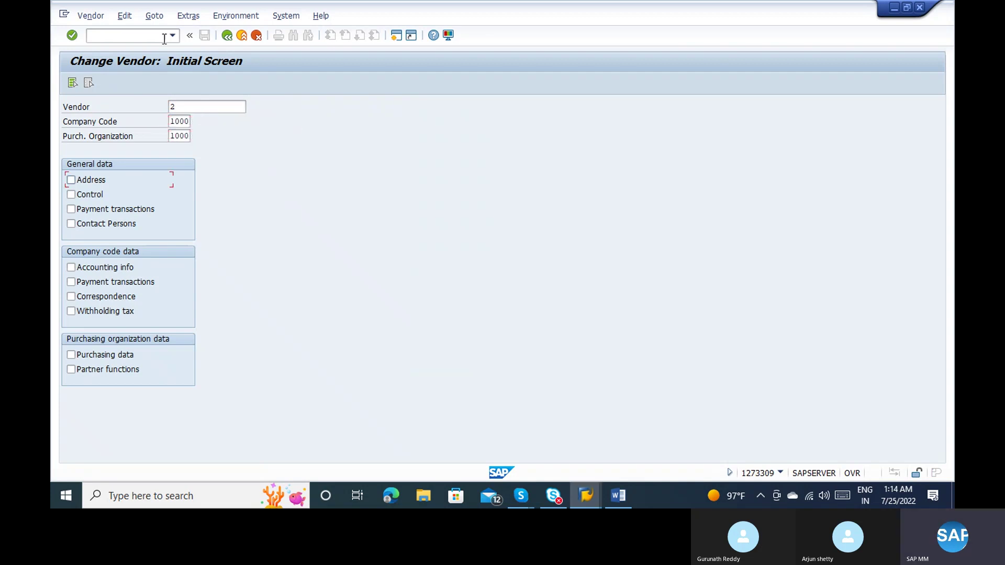
left_click(95, 349)
key("Return")
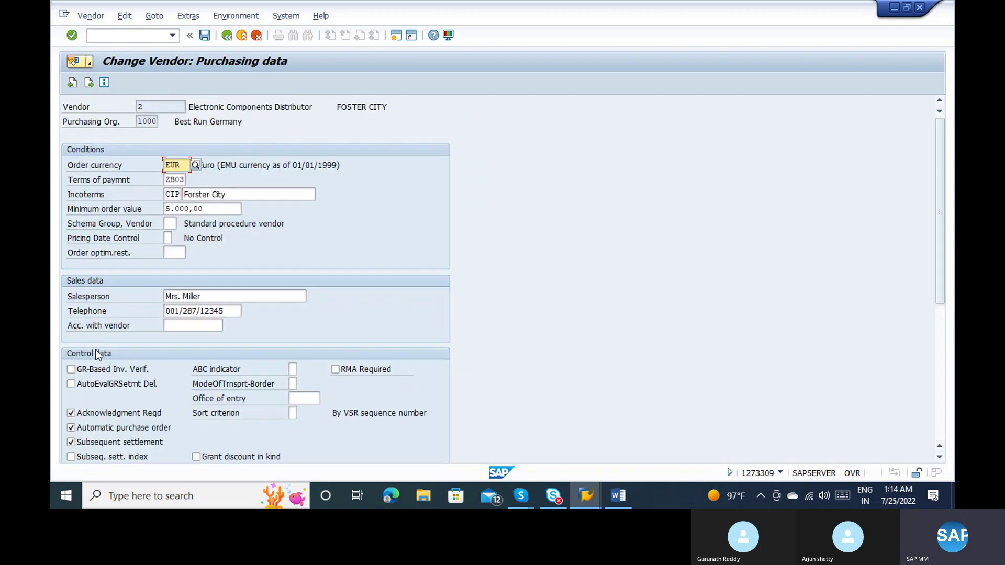
Activate AutoEvalGRSetmt Del. together with GR-Based Inv. Verif. in the vendor's control data and save the change
left_click(95, 385)
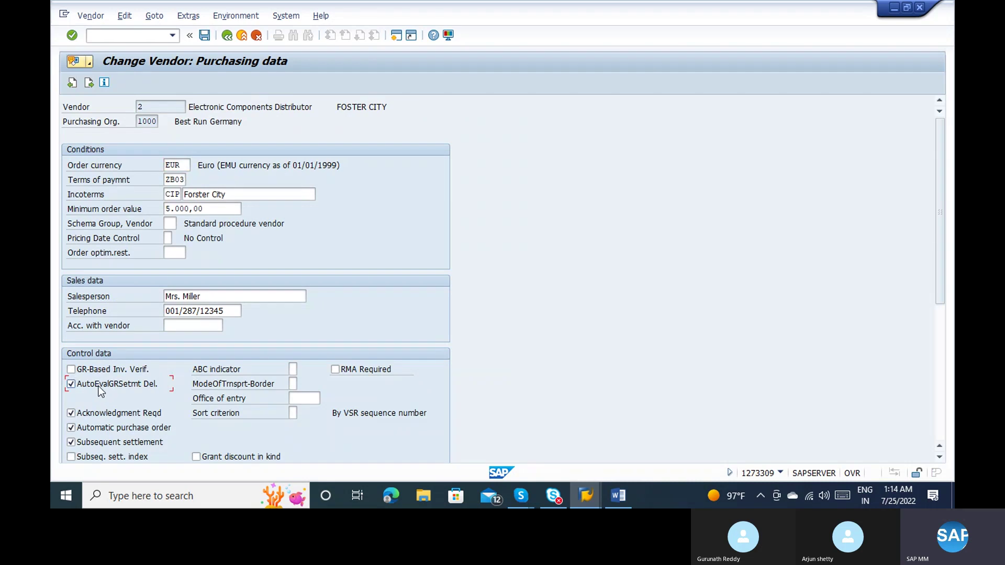
key("Return")
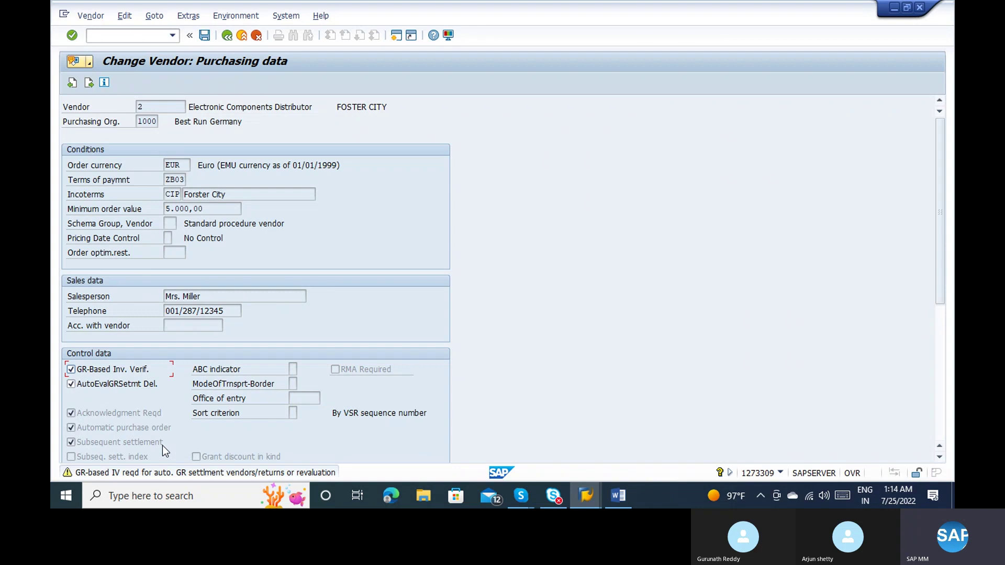
key("Return")
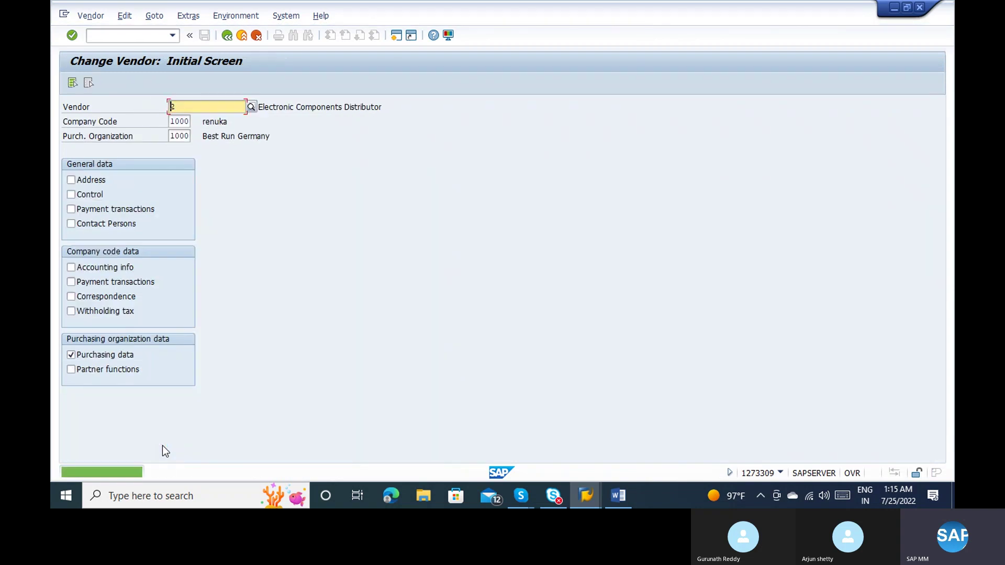
Leave the vendor change and start transaction ME21N to create a purchase order
left_click(128, 33)
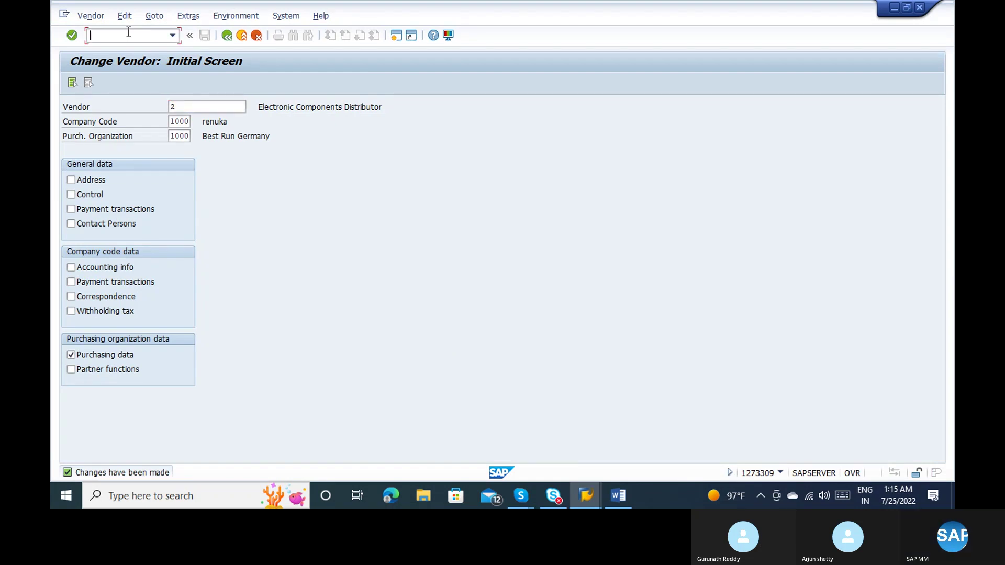
type("/nme21n")
key("Return")
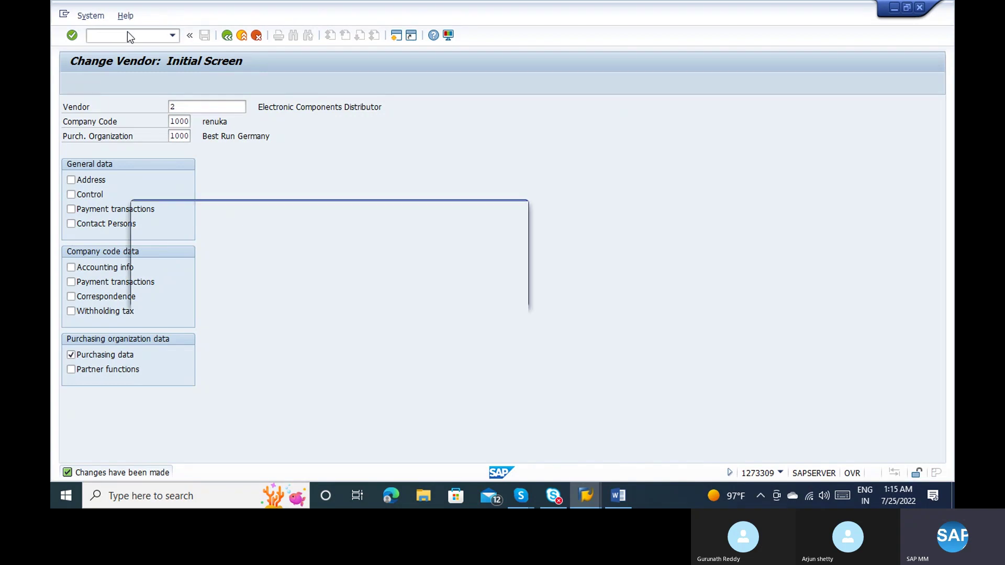
key("Return")
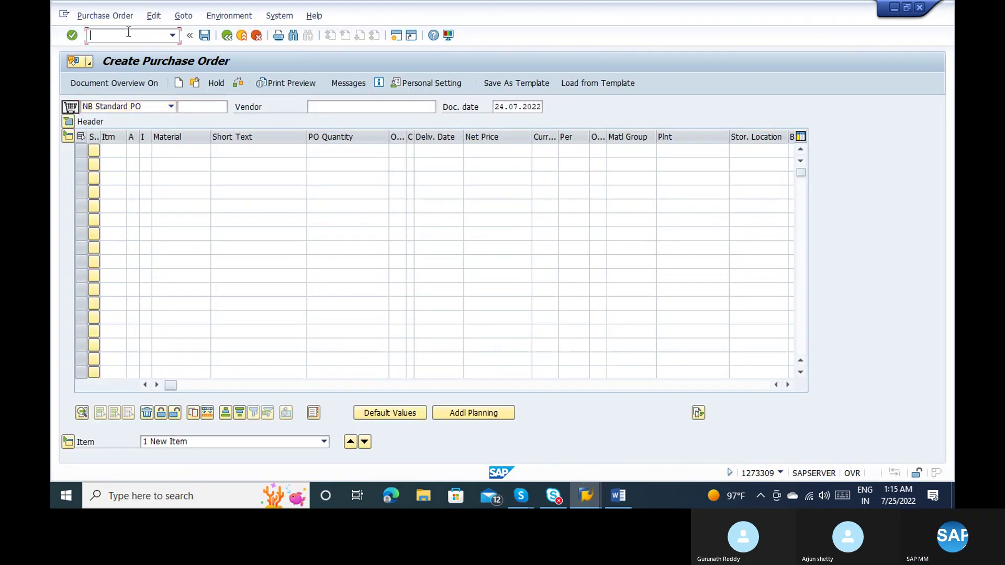
left_click(129, 32)
type("/nme21n")
key("Return")
Enter vendor 2, purchasing organization 1000, purchasing group 000 and company code 1000 in the purchase order header
left_click(311, 106)
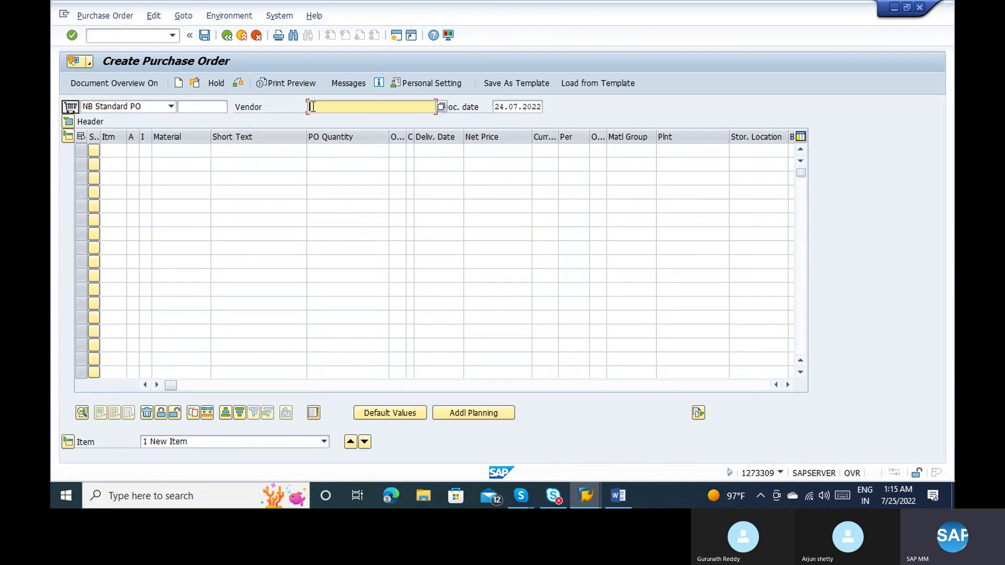
type("2")
key("Return")
type("1000")
key("Return")
type("000")
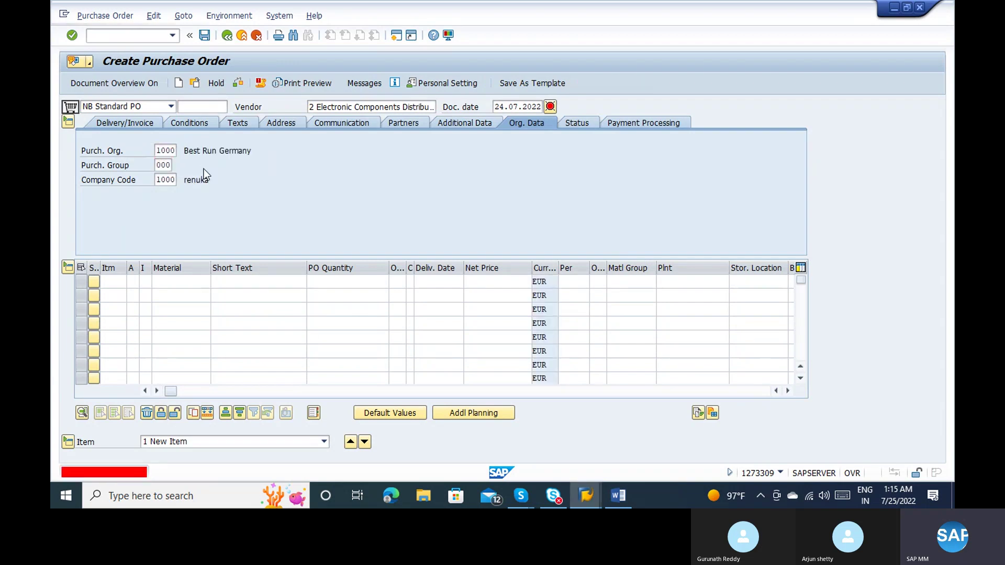
key("Return")
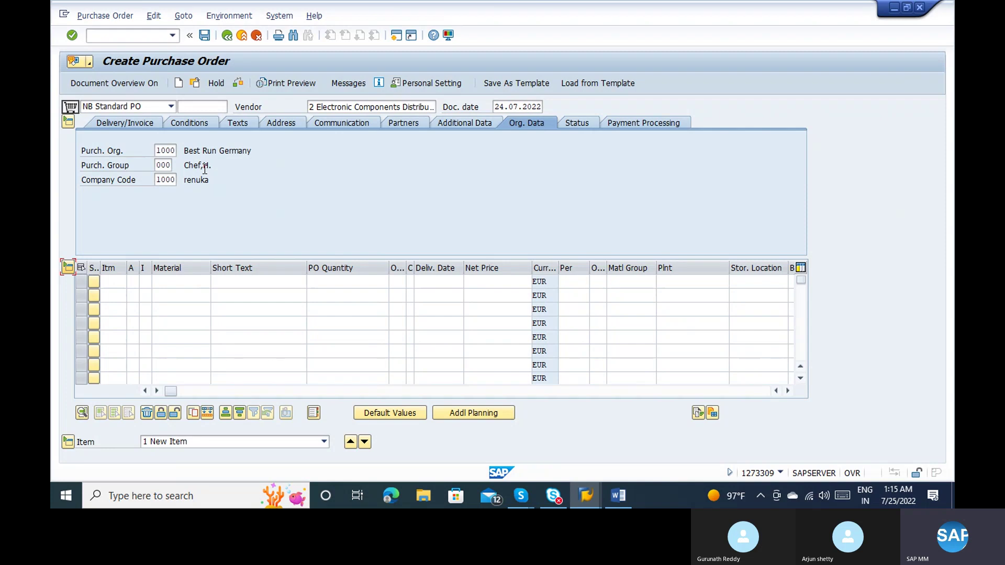
Change the purchase order's document type to FO Framework order and set its validity start to 01.07.2022
left_click(134, 106)
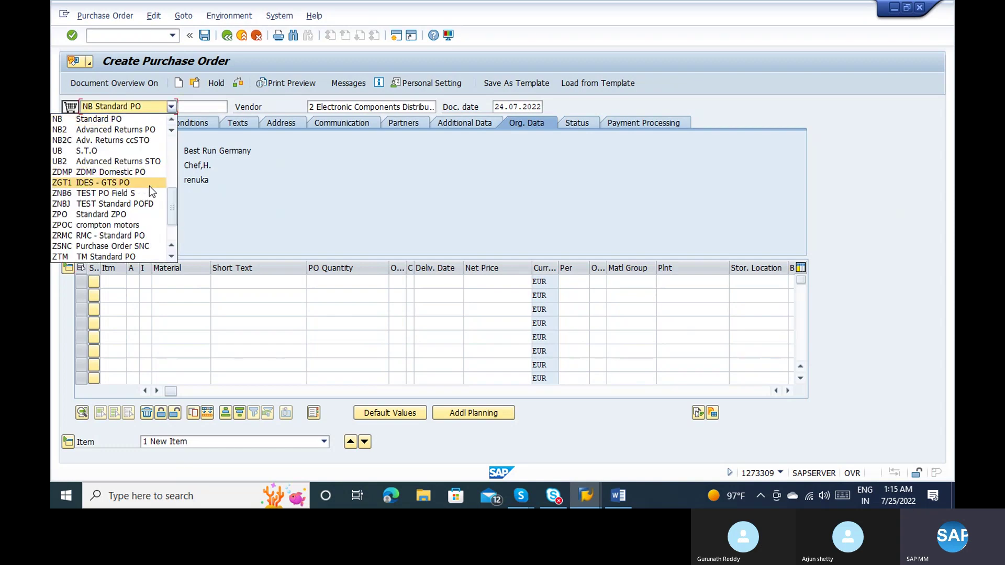
scroll(150, 186, "up", 3)
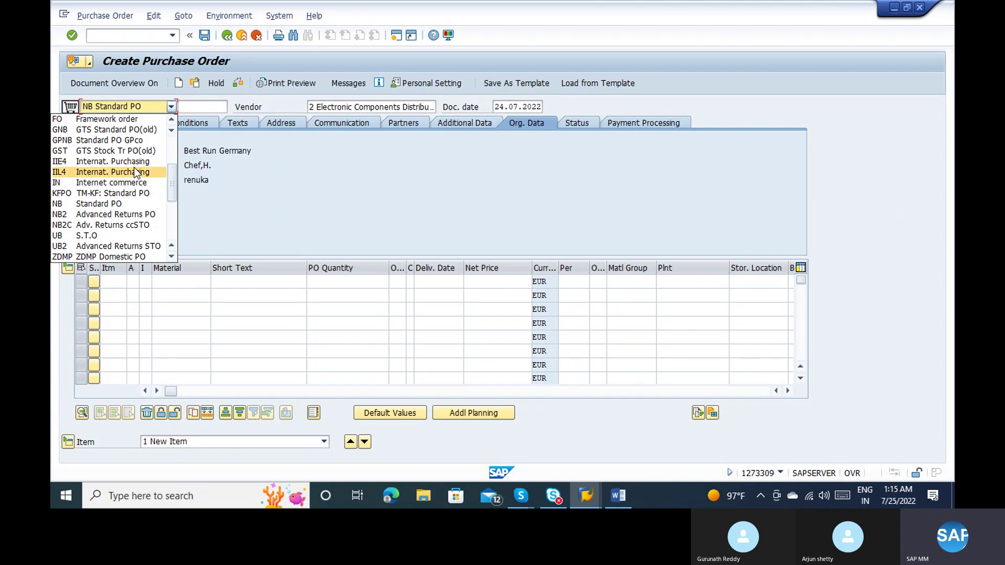
left_click(112, 119)
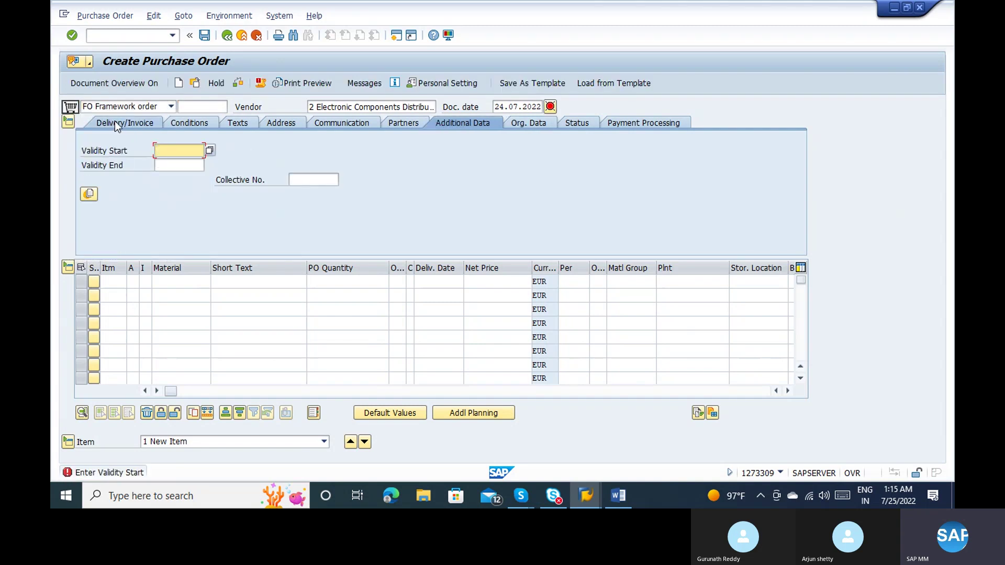
left_click(210, 151)
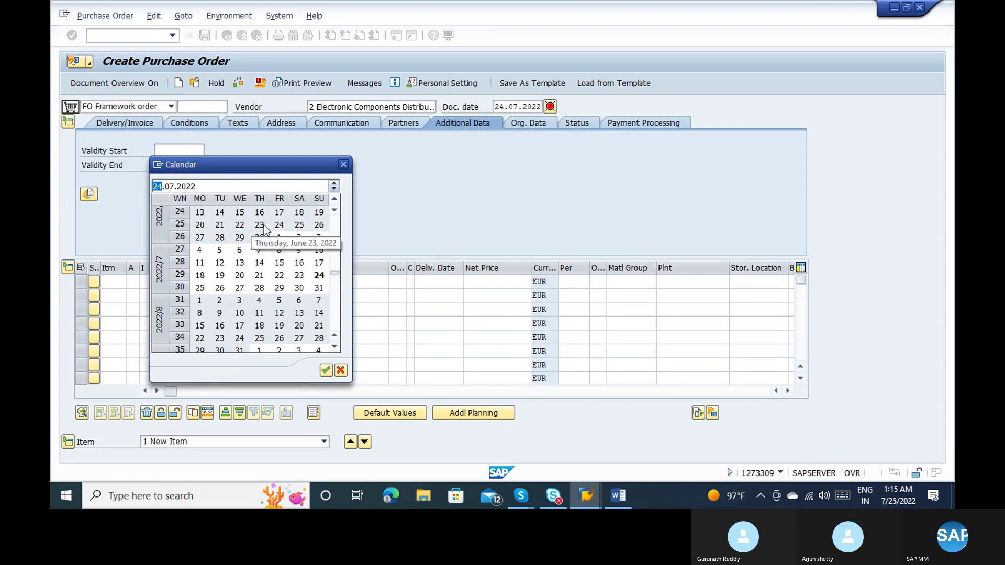
double_click(282, 239)
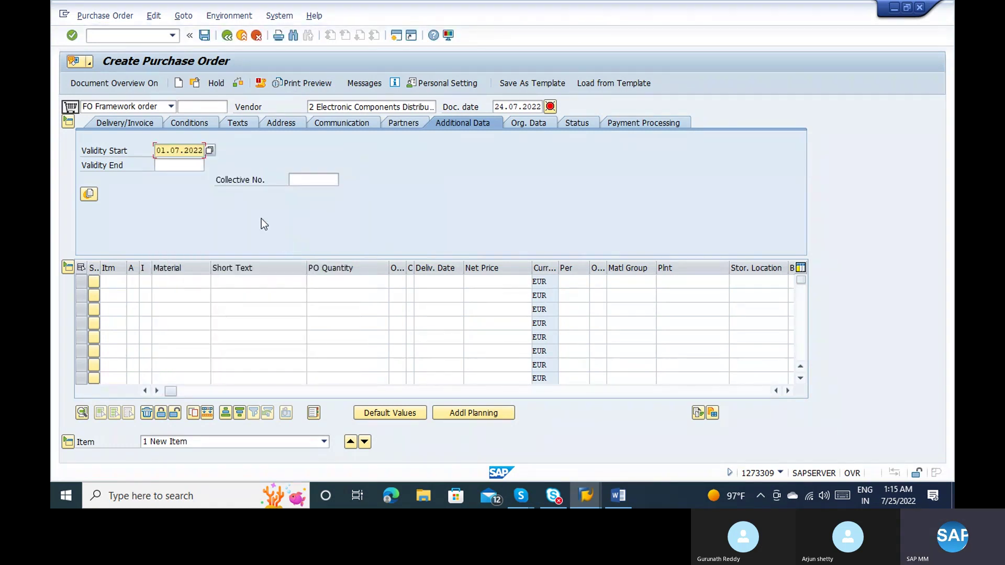
Set the framework order's validity end to 01.07.2202 and accept the entry
left_click(187, 166)
left_click(210, 165)
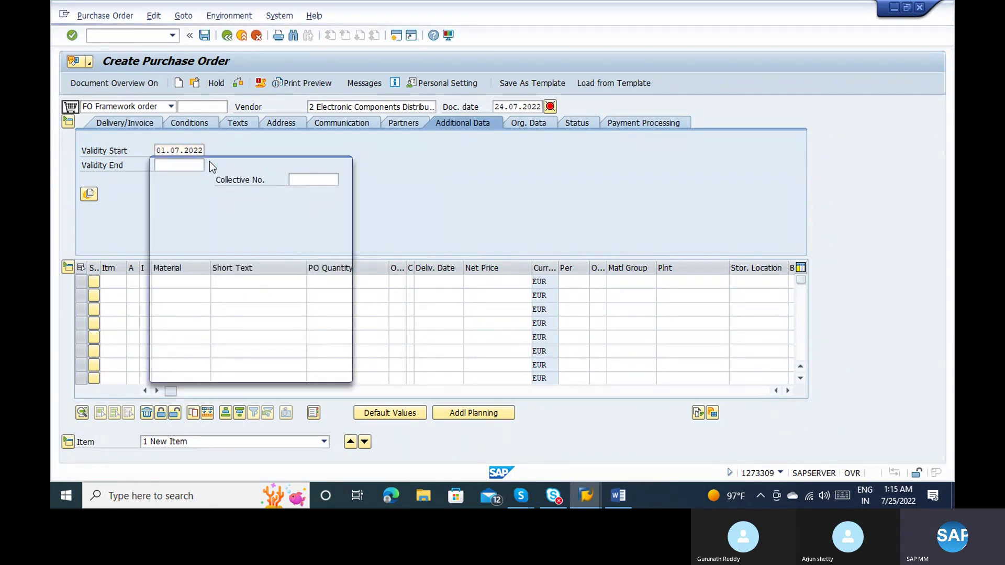
double_click(279, 238)
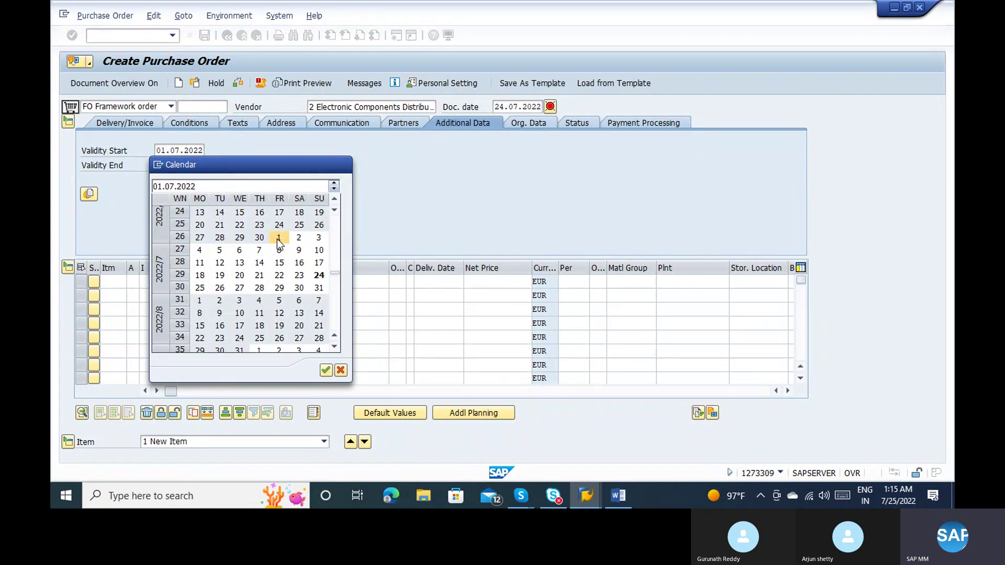
key("BackSpace")
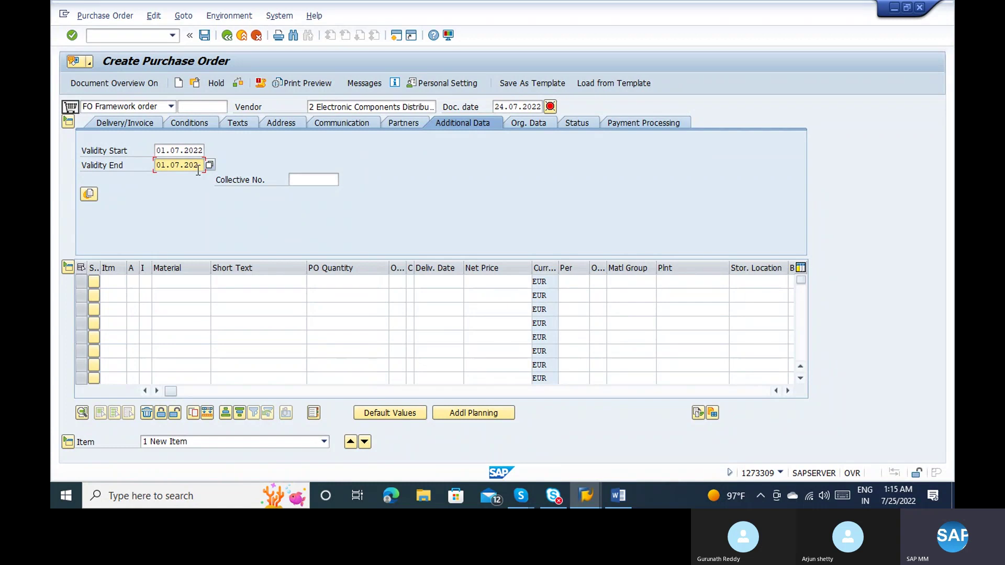
type("2")
key("Return")
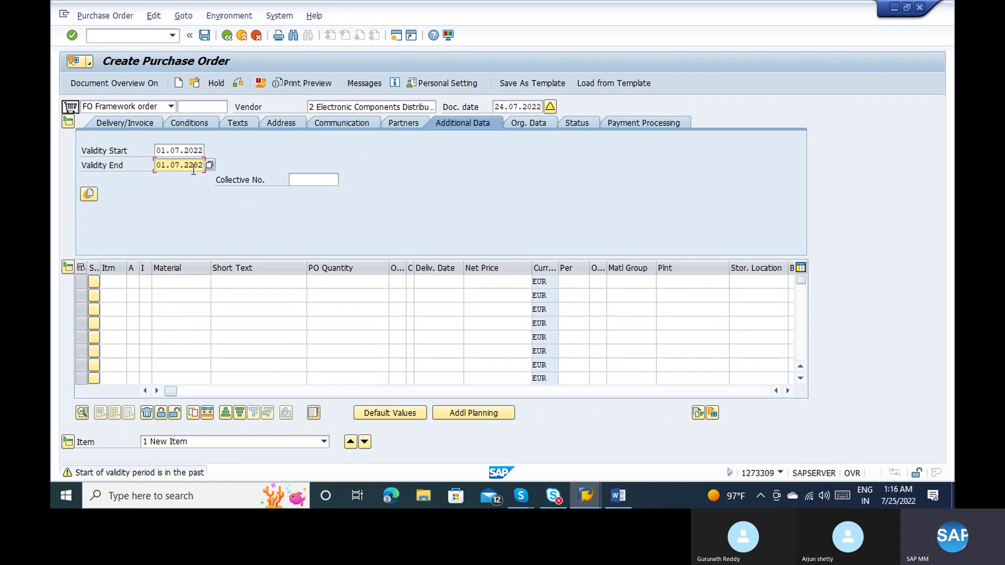
key("Return")
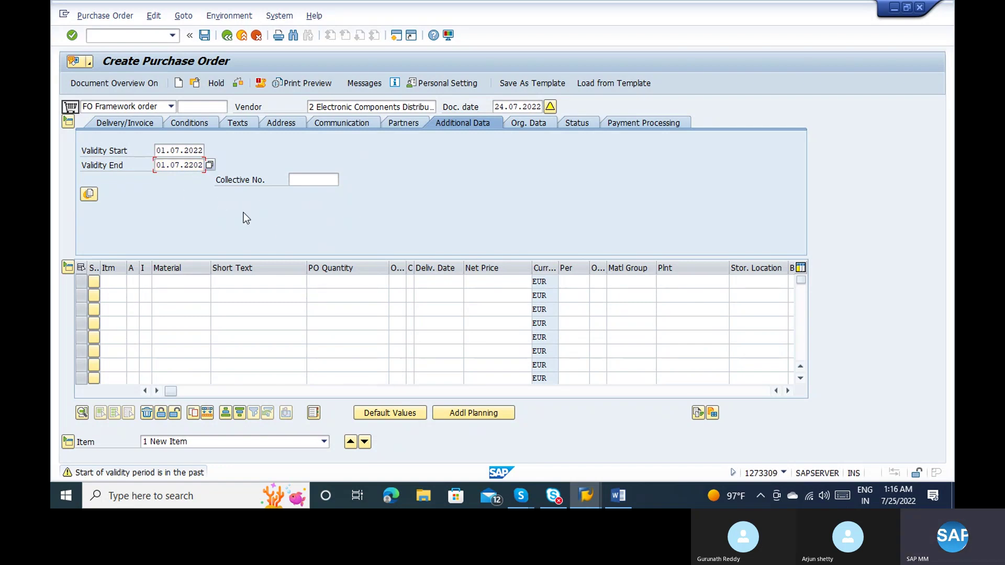
Try to correct the framework order's validity end to 01.07.2002 and accept the entry
left_click(189, 165)
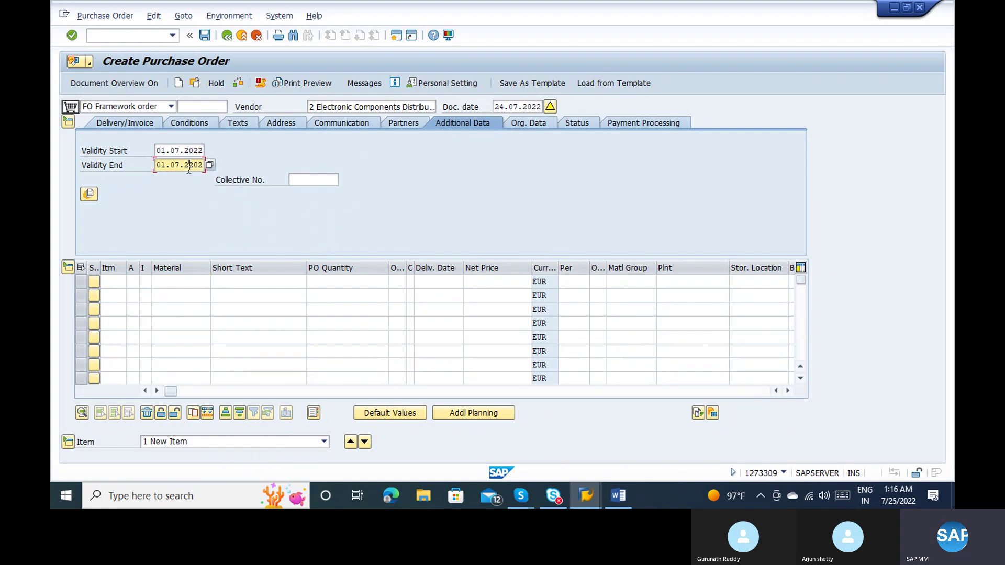
key("Insert")
key("Insert")
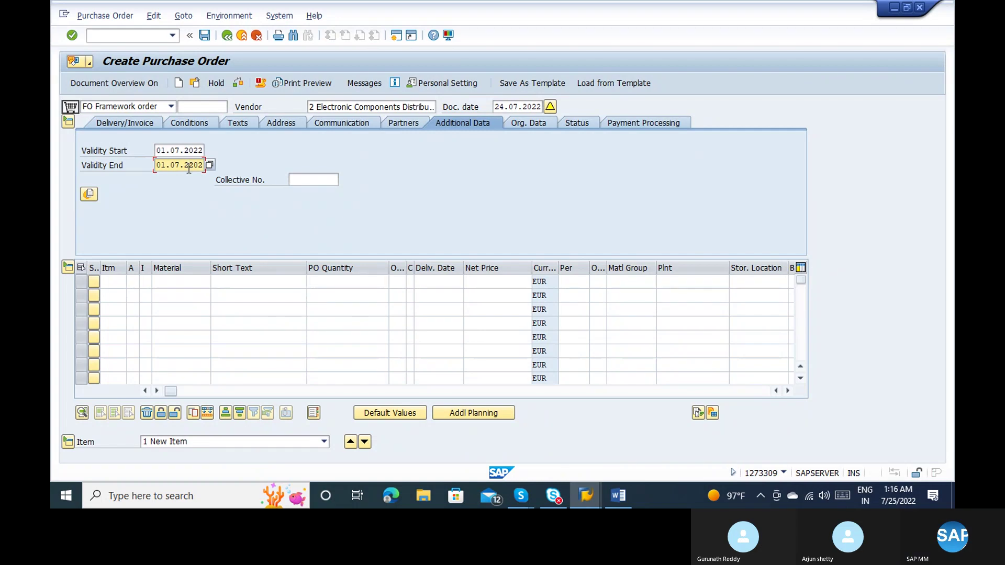
key("Delete")
key("Delete")
type("002")
key("Return")
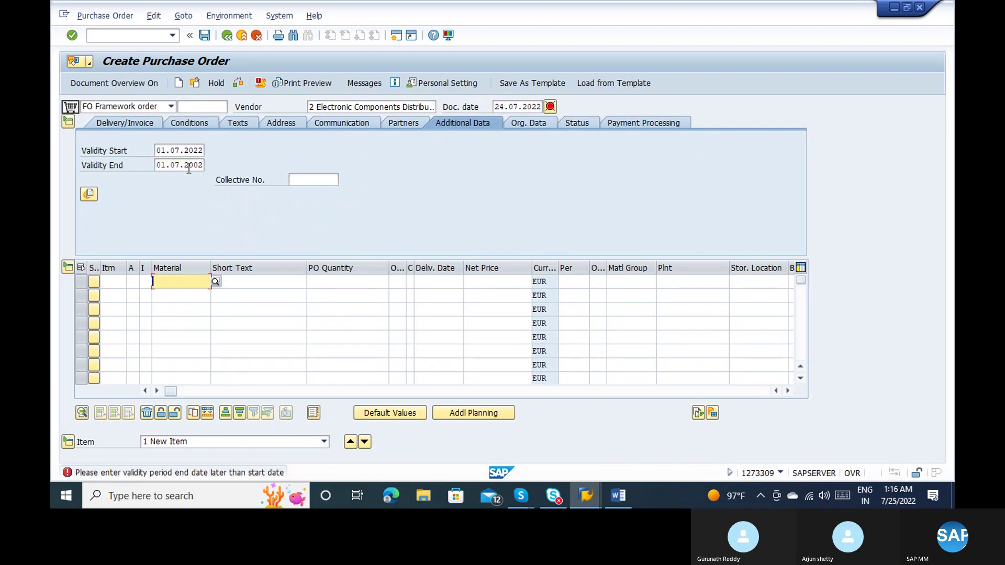
Set the framework order's validity end to 01.07.2023 and accept the entry
left_click_drag(189, 169, 211, 174)
key("Delete")
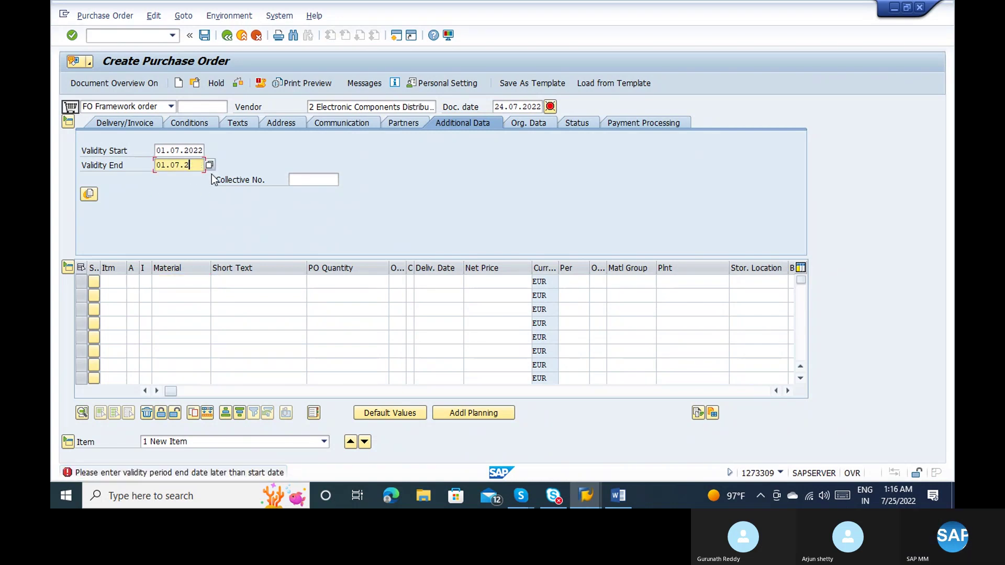
type("023")
key("Return")
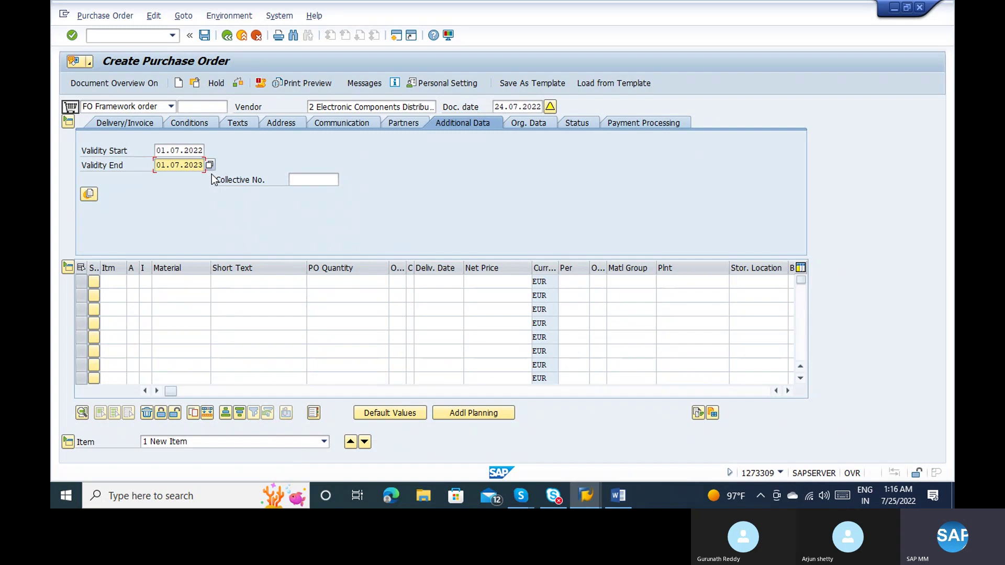
Try to assign item category K to the purchase order's first item
left_click(146, 281)
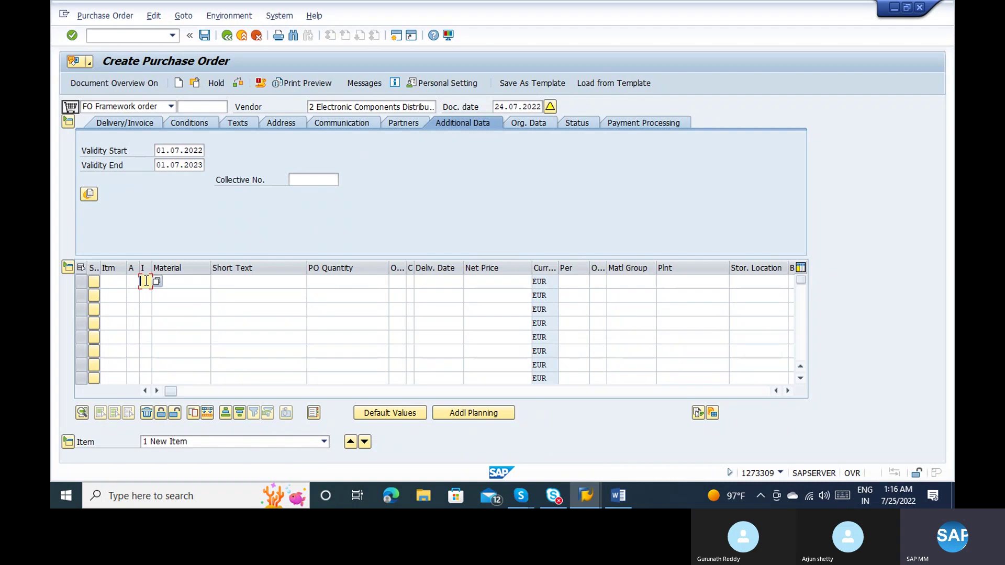
type("K")
key("Return")
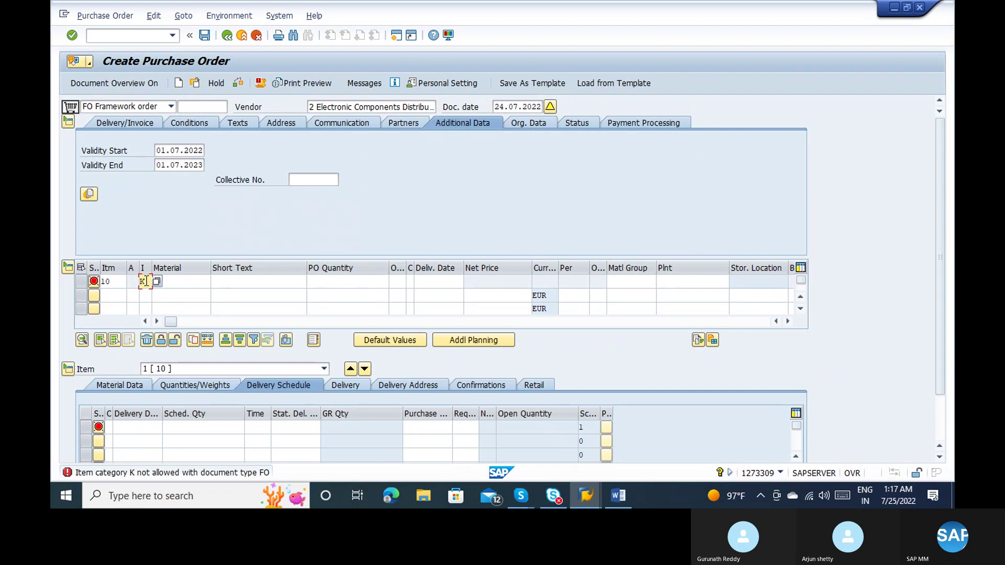
Leave the purchase order for transaction SPRO and display the SAP Reference IMG
left_click(94, 34)
type("/")
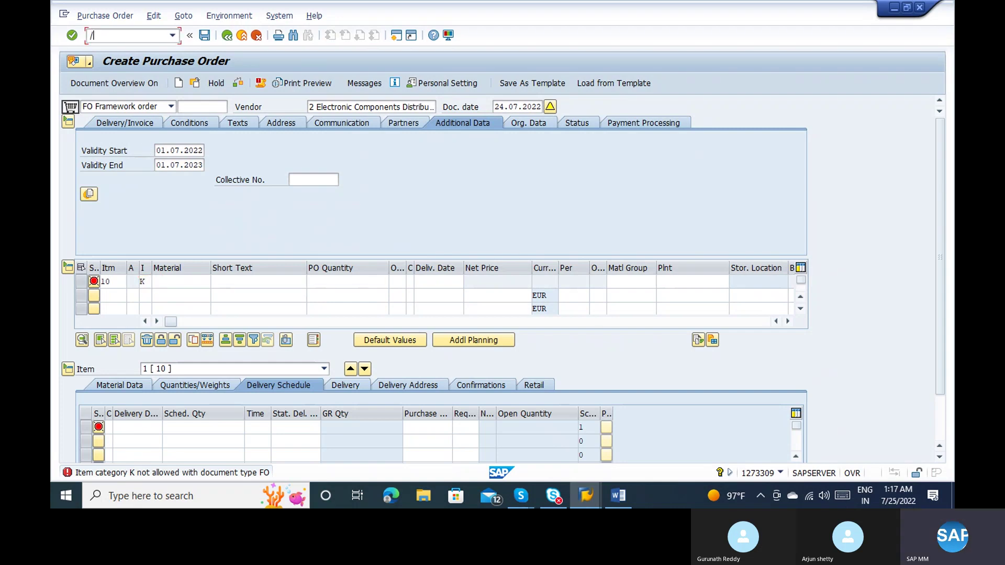
type("nspro")
key("Return")
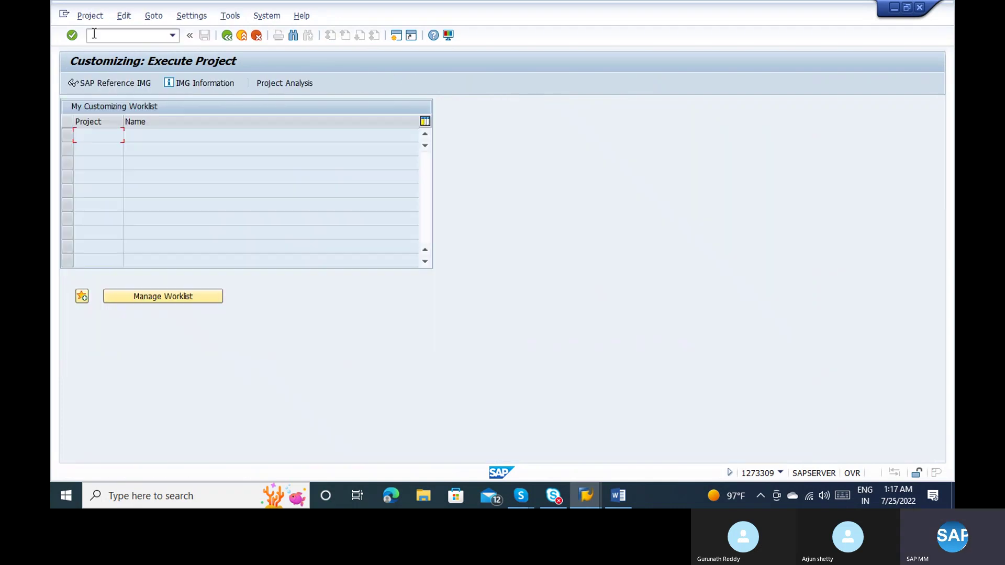
left_click(98, 86)
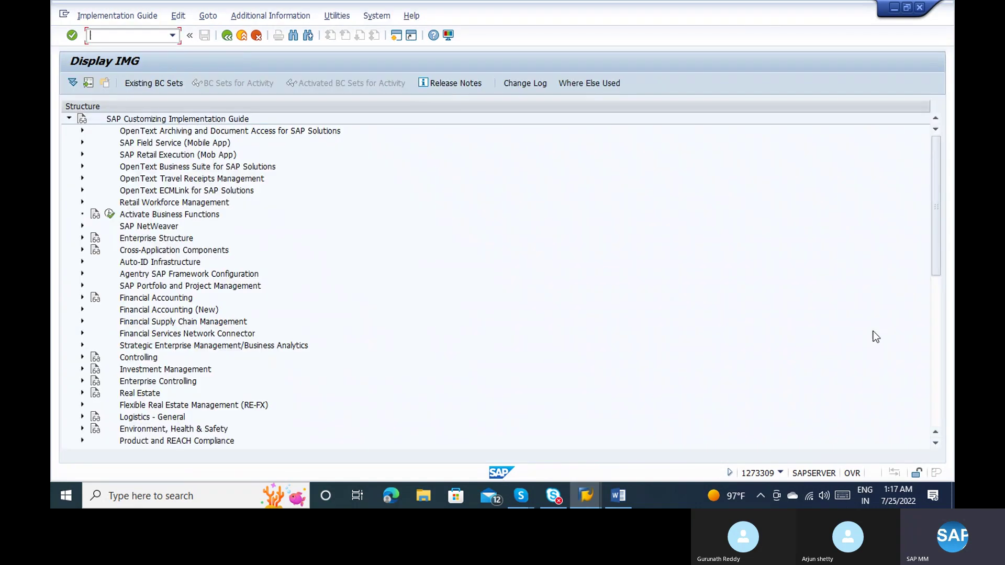
Open the Define Document Types activity for purchase orders under Materials Management, Purchasing in the IMG
left_click(933, 318)
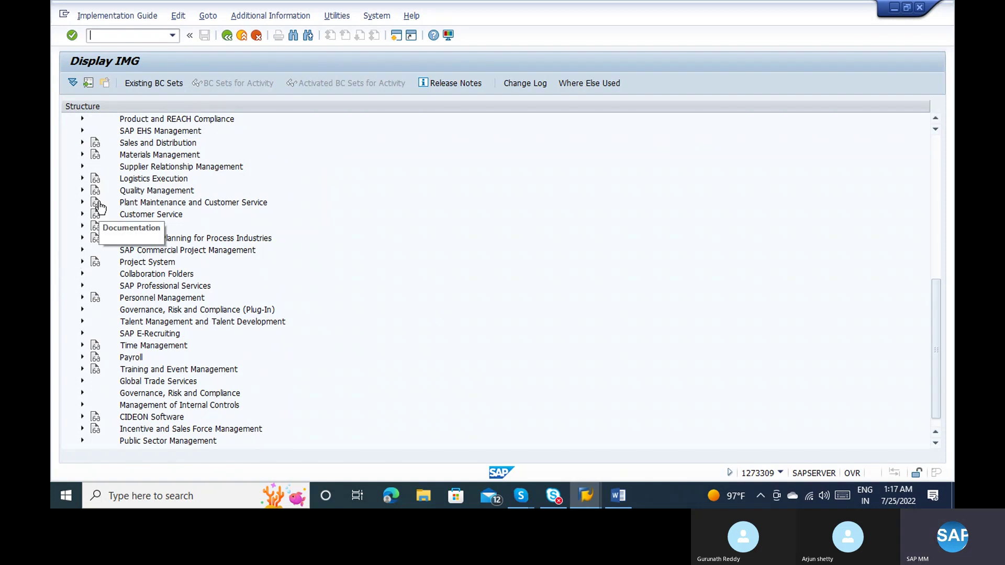
left_click(81, 154)
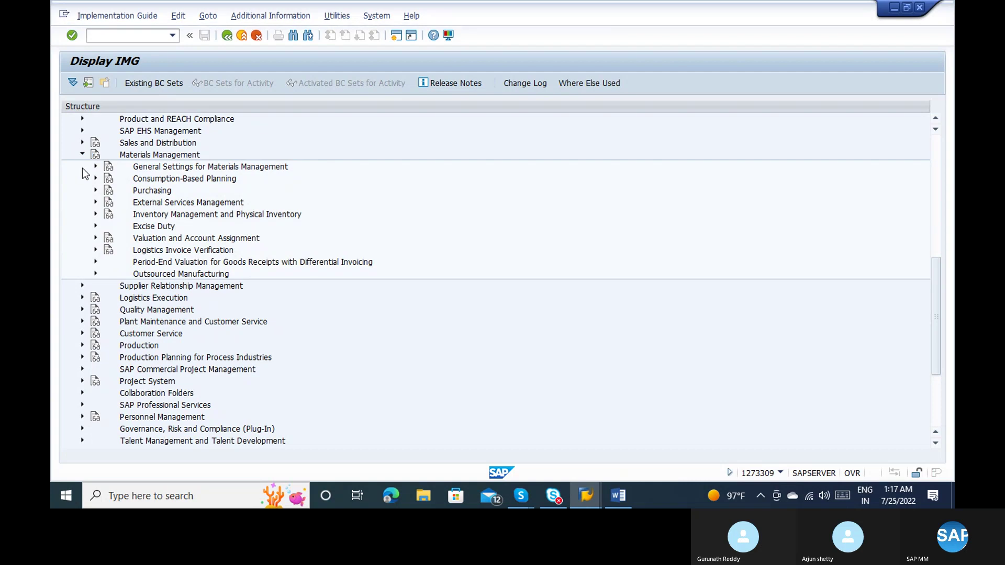
left_click(91, 189)
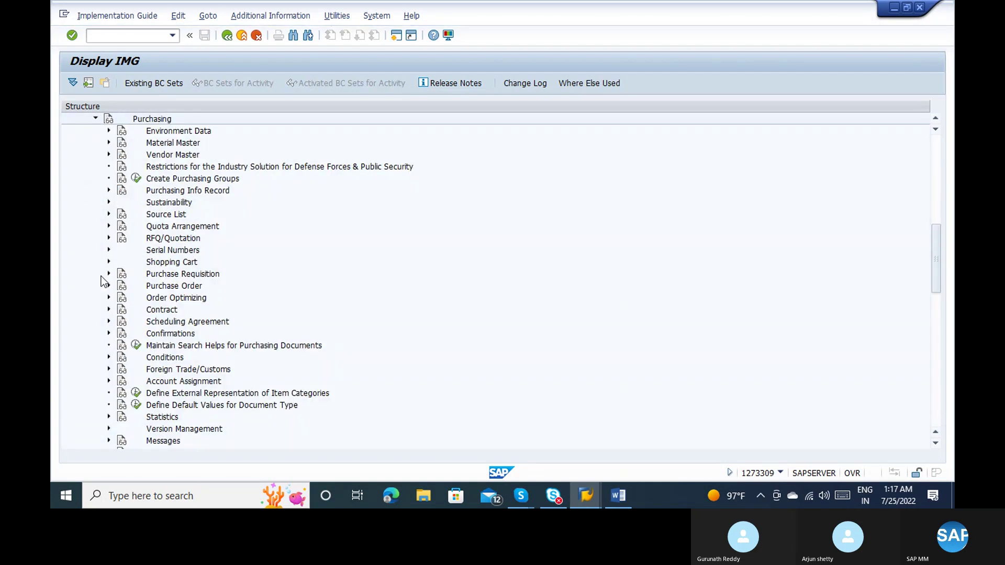
left_click(108, 286)
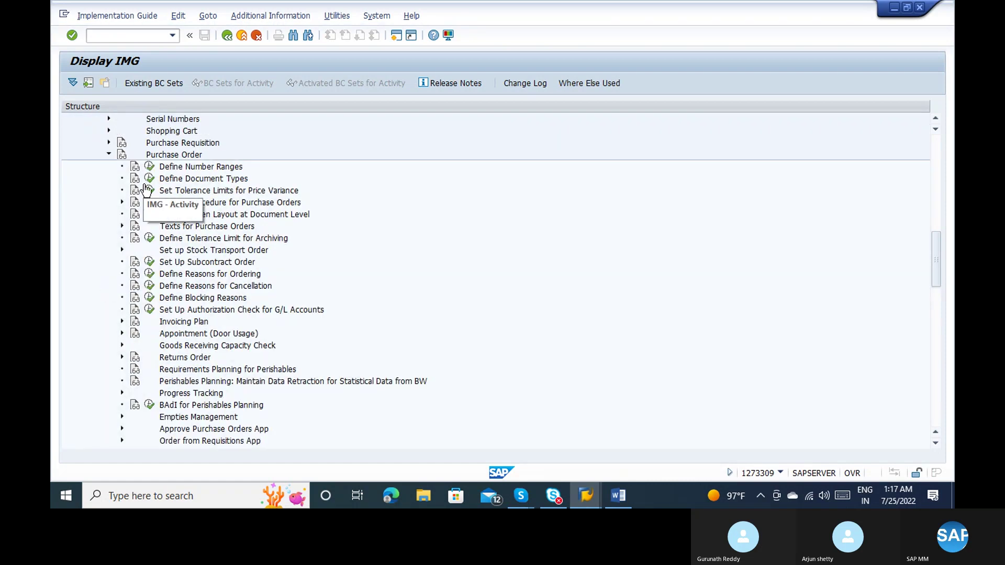
left_click(150, 178)
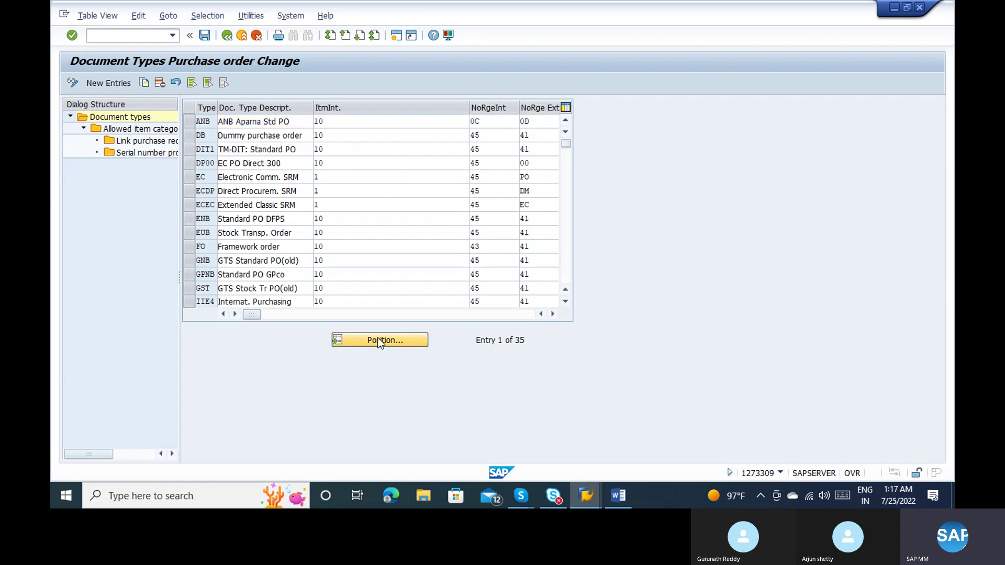
Find document type FO Framework order and display its allowed item categories
left_click(378, 339)
type("FO")
key("Return")
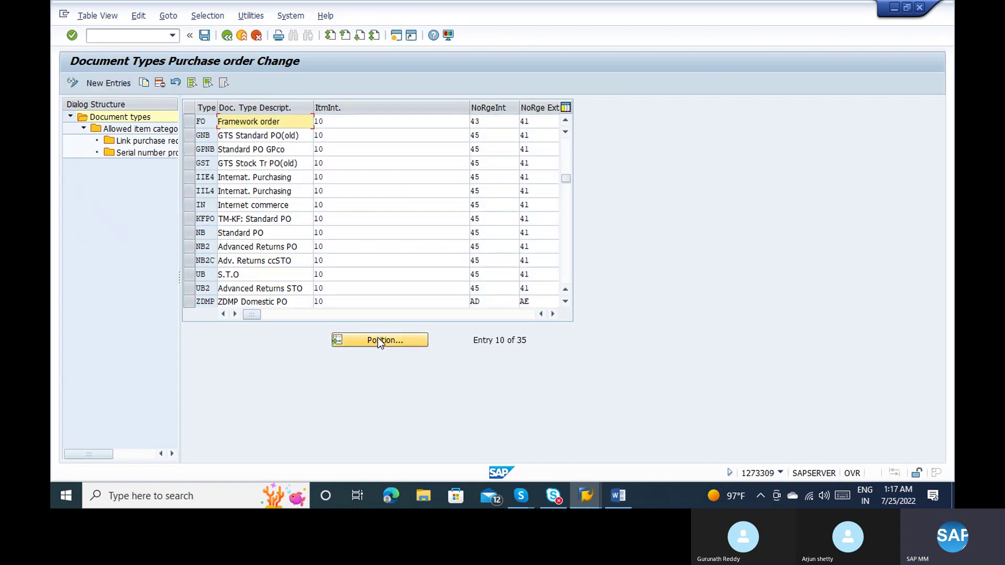
left_click(188, 121)
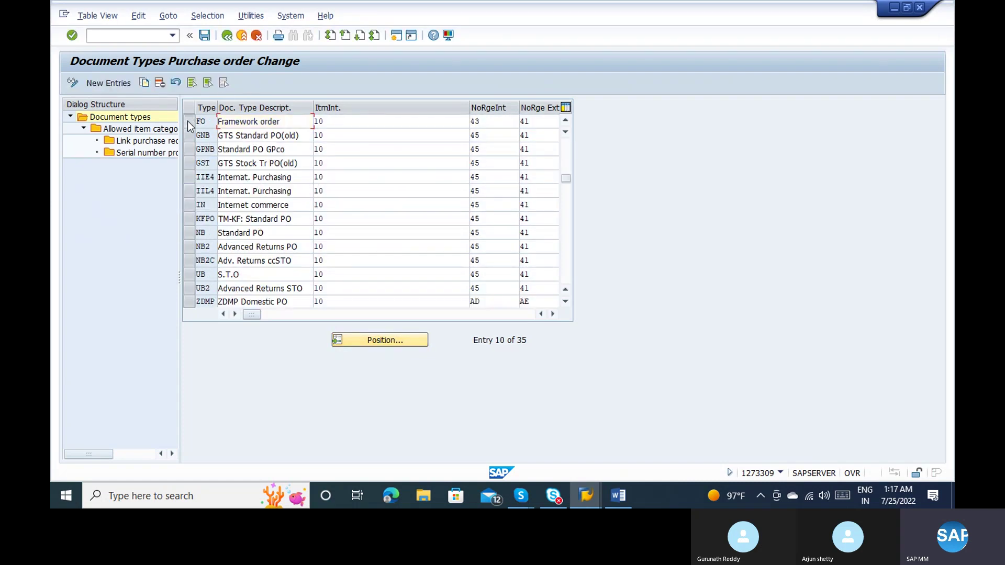
double_click(150, 132)
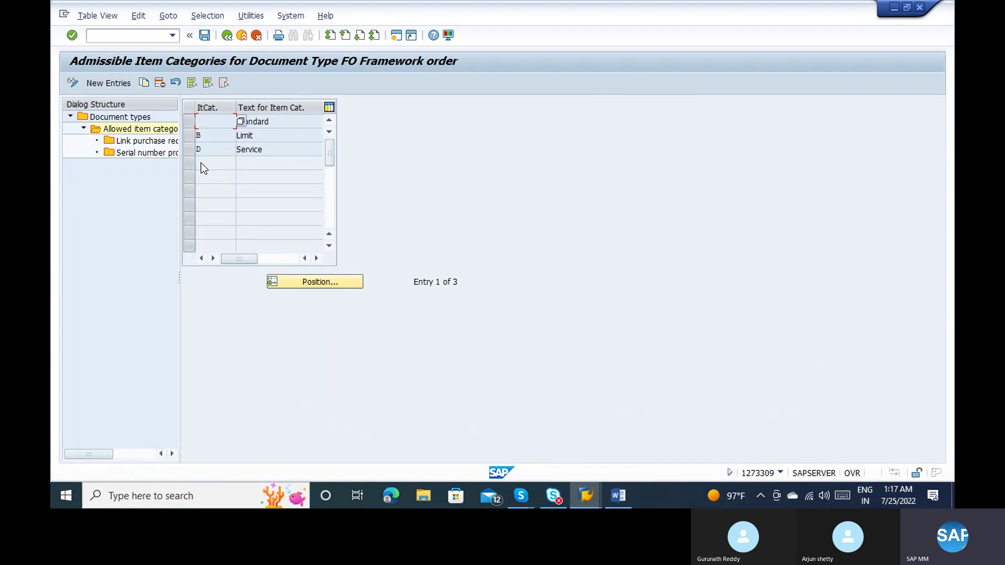
Try to view document type FO's purchase requisition links and serial number profiles, and return to the IMG structure
double_click(152, 144)
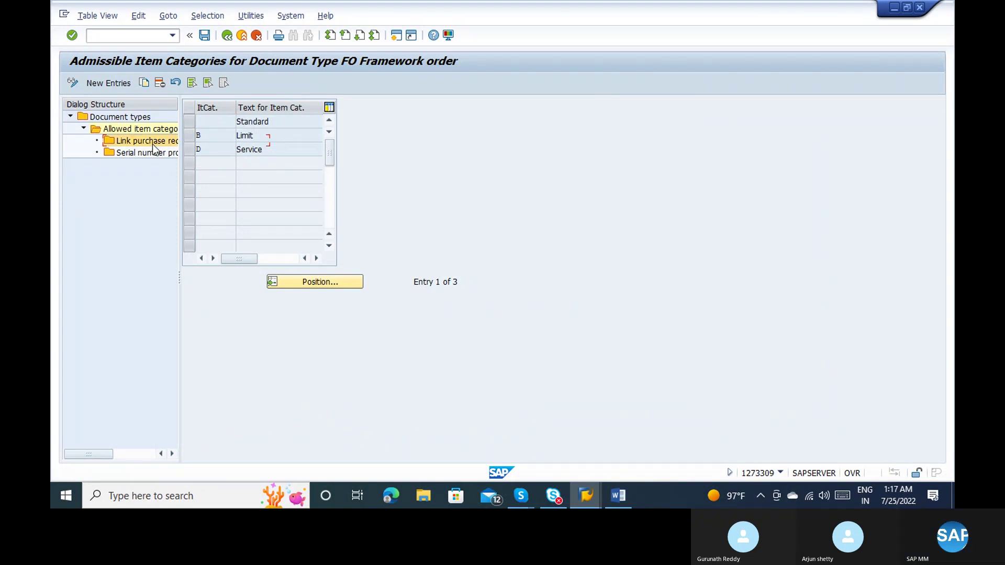
double_click(153, 143)
double_click(144, 156)
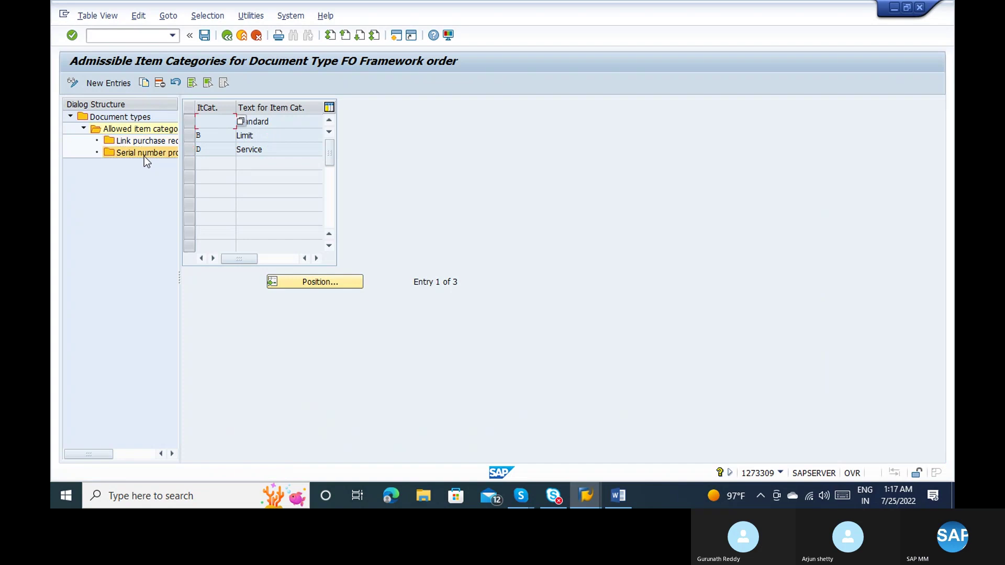
left_click(244, 36)
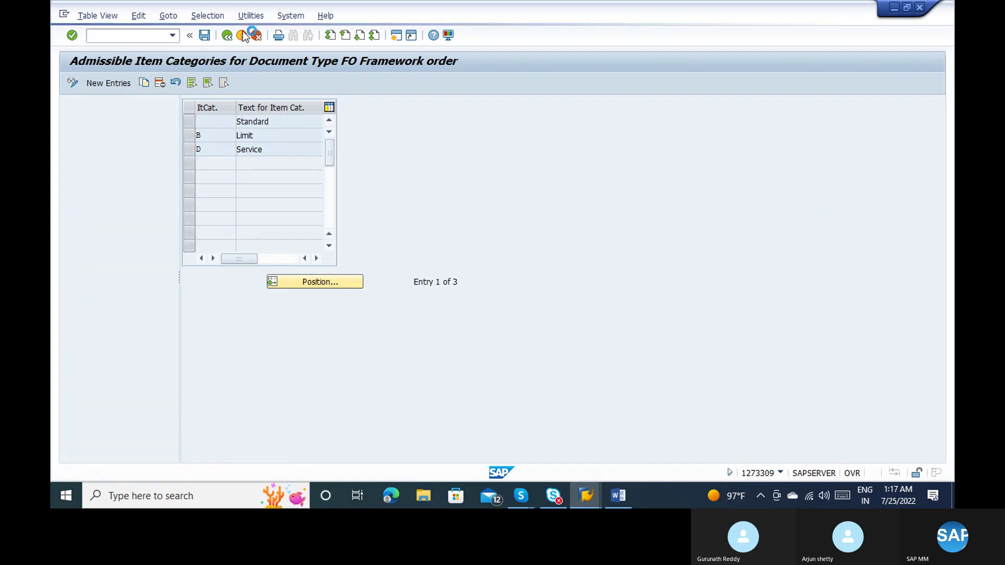
left_click(244, 35)
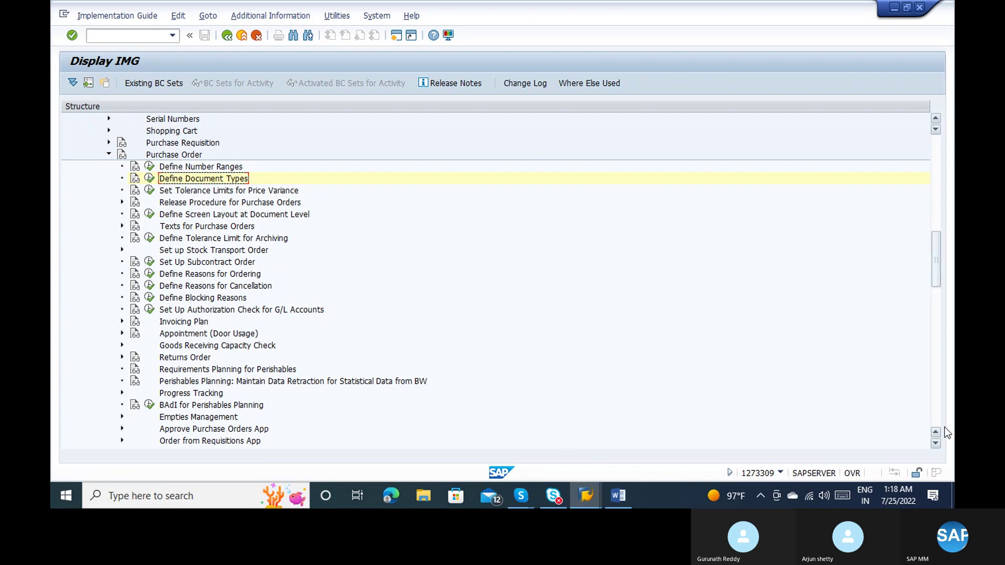
Look through the Purchase Order customizing activities, including Texts for Purchase Orders, and expand Invoicing Plan
left_click(935, 442)
left_click(936, 443)
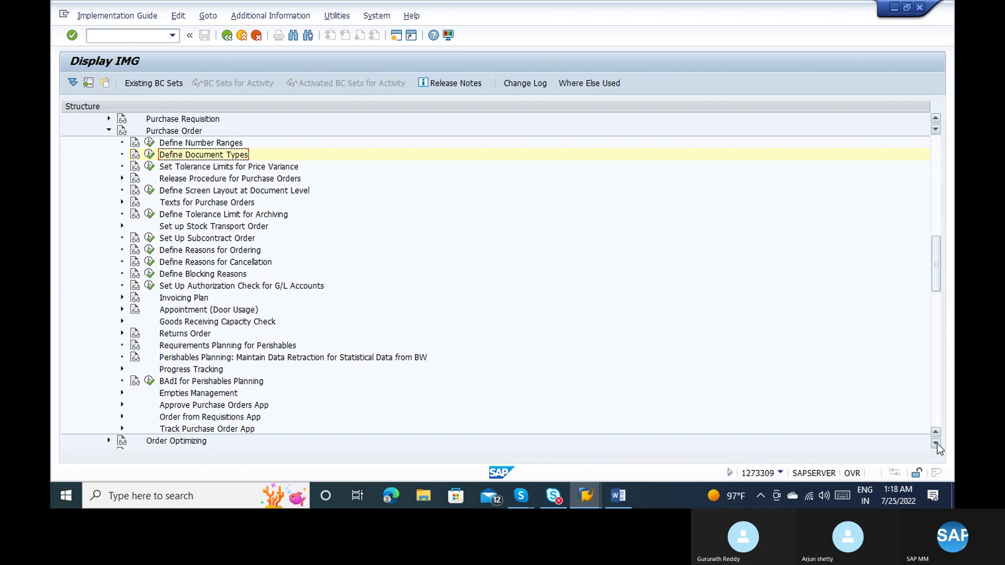
left_click(936, 443)
left_click(936, 443)
left_click(936, 443)
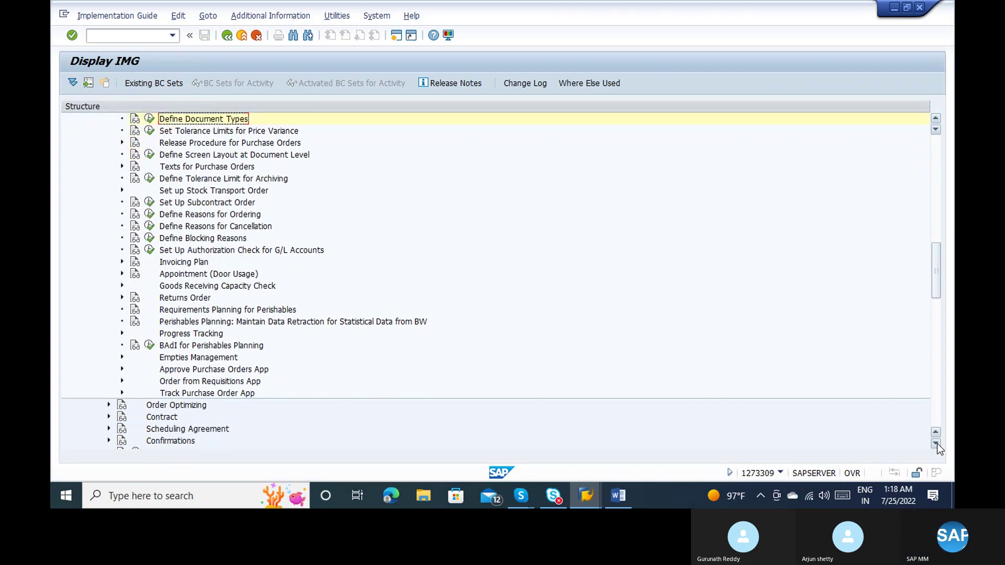
left_click(120, 142)
left_click(120, 143)
left_click(122, 166)
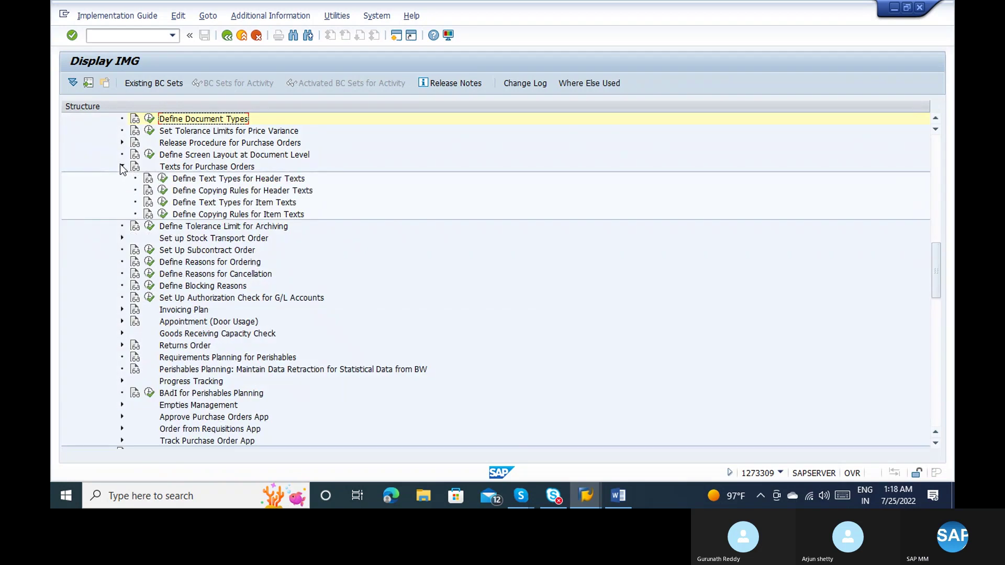
left_click(121, 167)
left_click(120, 188)
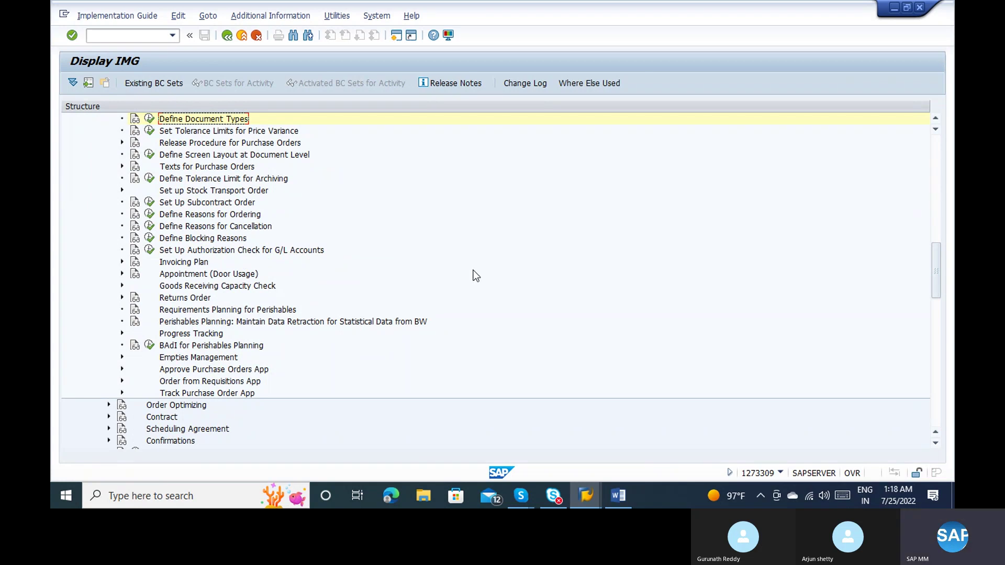
left_click(201, 311)
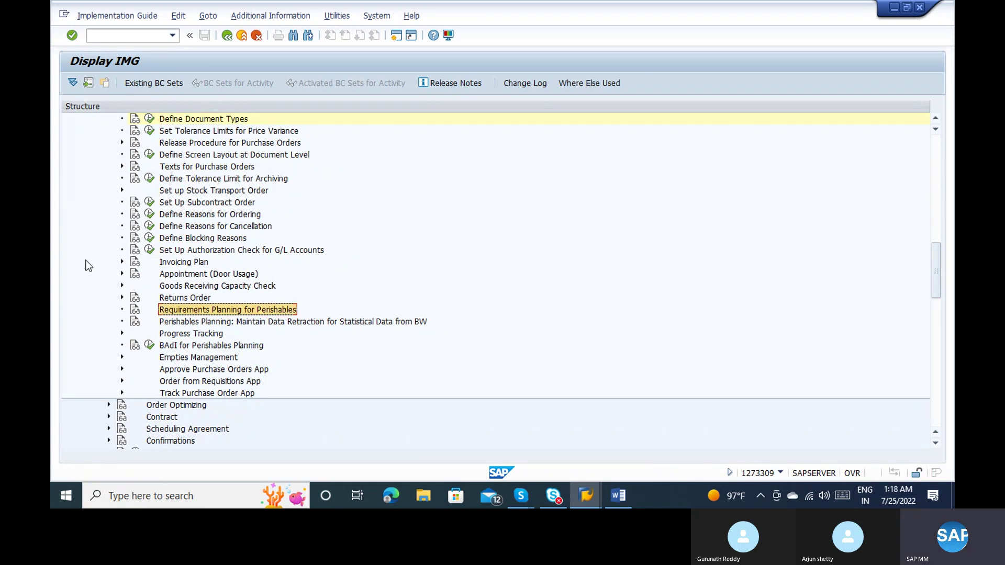
left_click(122, 262)
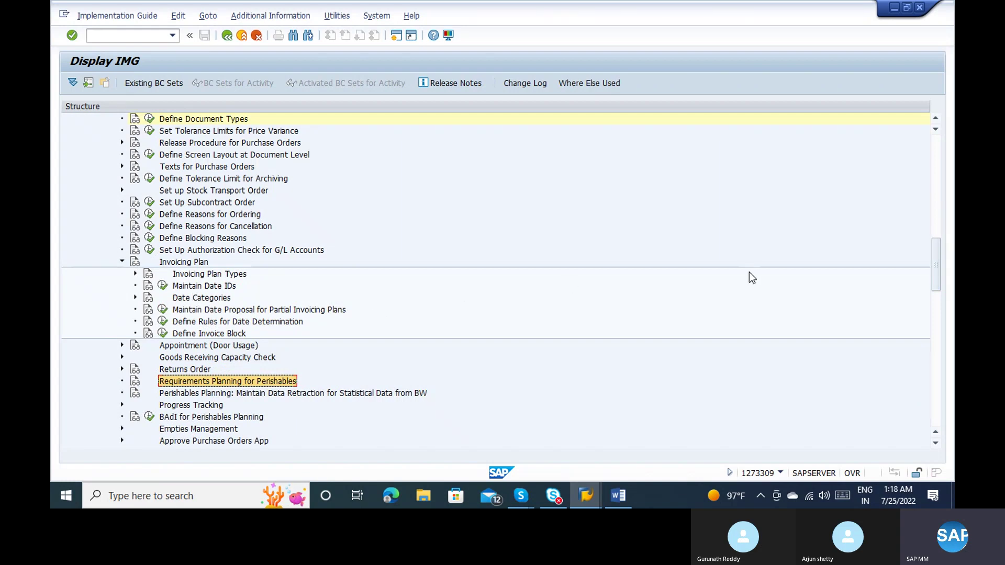
View the Maintain Account Assignment Categories activity under Purchasing, Account Assignment, and return to the IMG structure
left_click(938, 224)
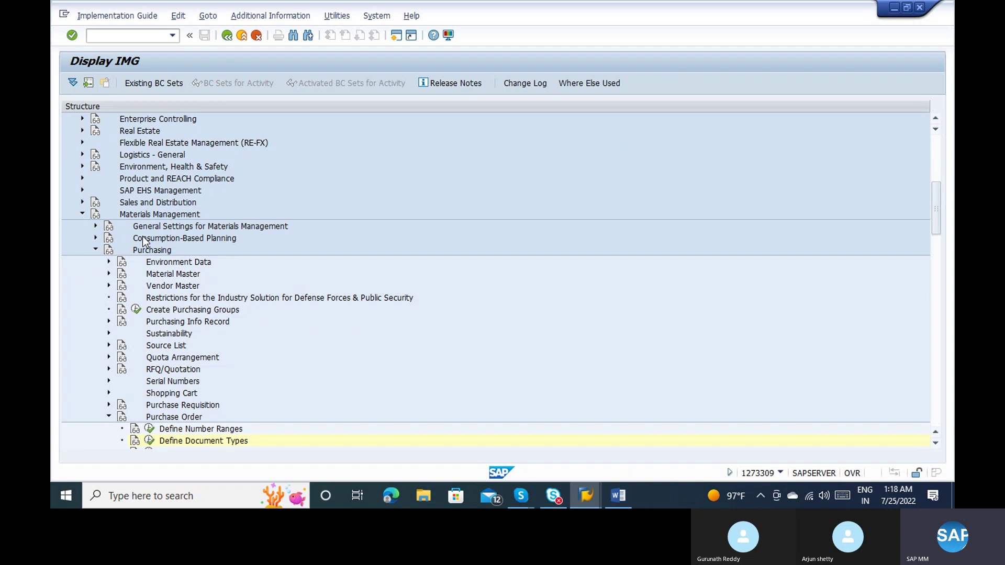
left_click(95, 251)
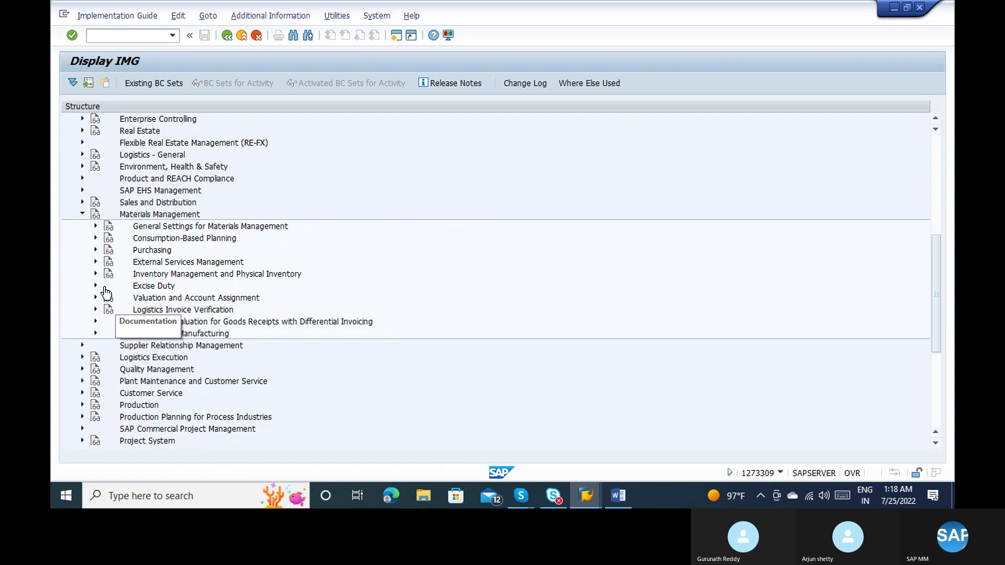
left_click(95, 250)
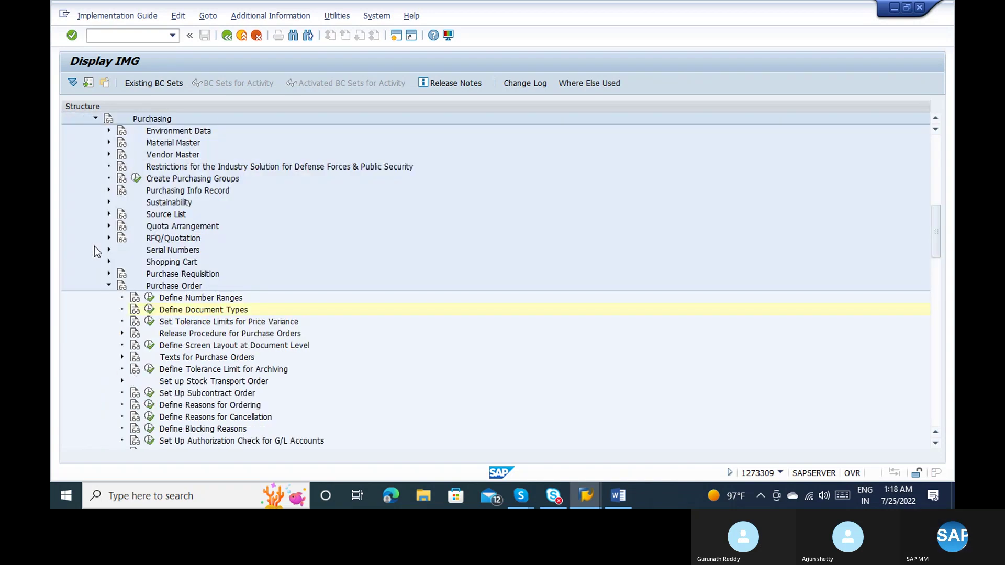
left_click(109, 285)
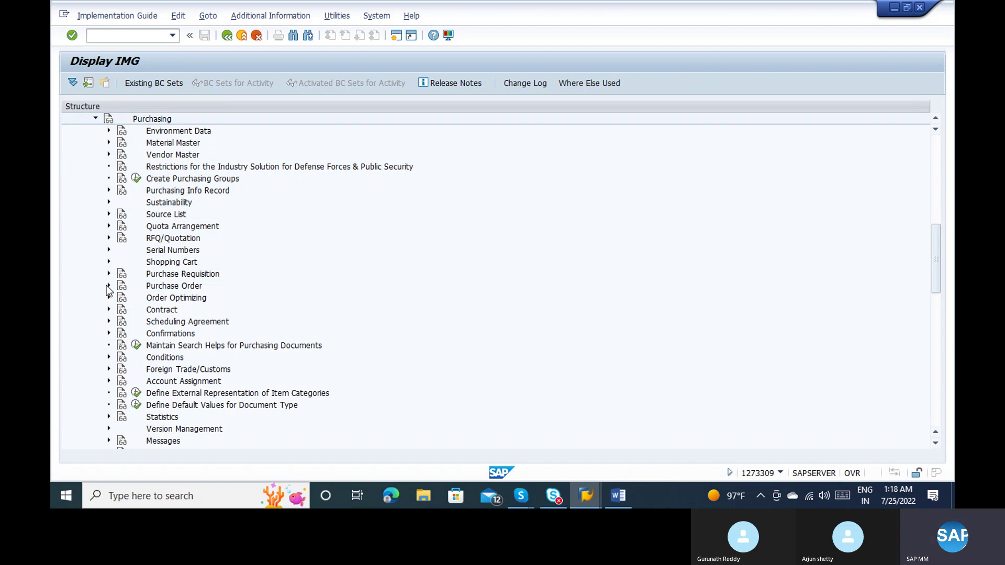
left_click(109, 380)
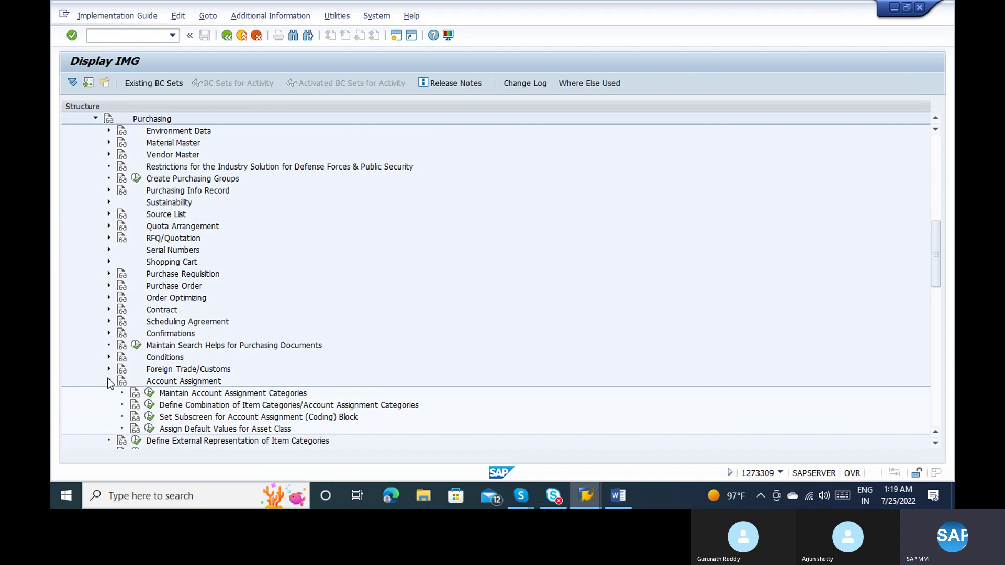
left_click(151, 394)
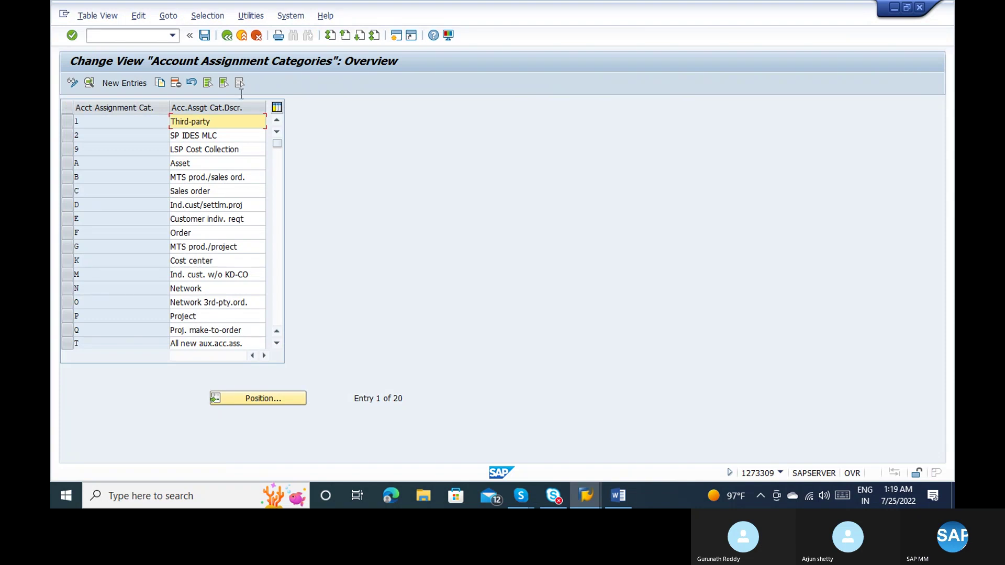
left_click(227, 37)
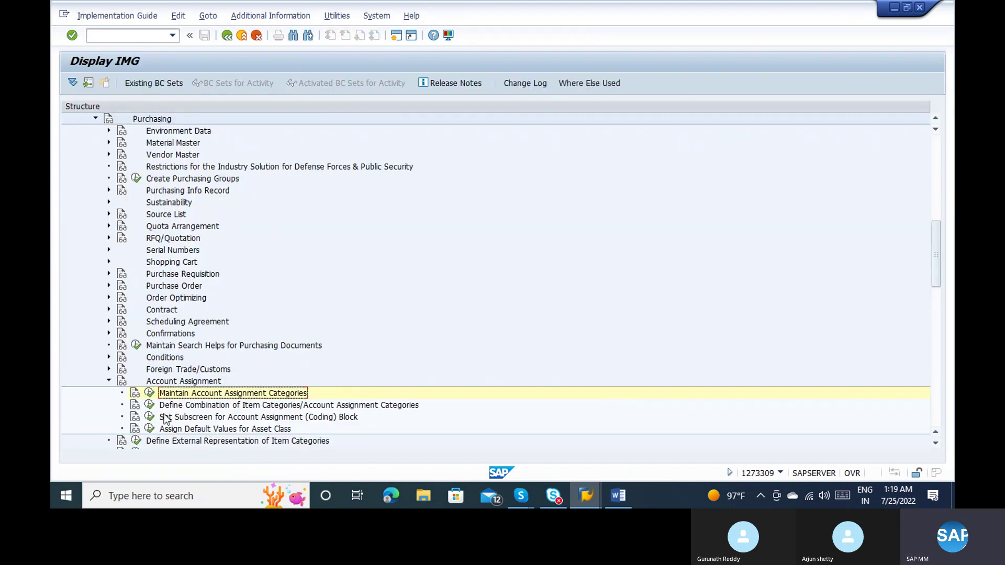
Review the allowed item category and account assignment category combinations, checking Cost center, and glance at the invoice plan notes in Word
left_click(151, 405)
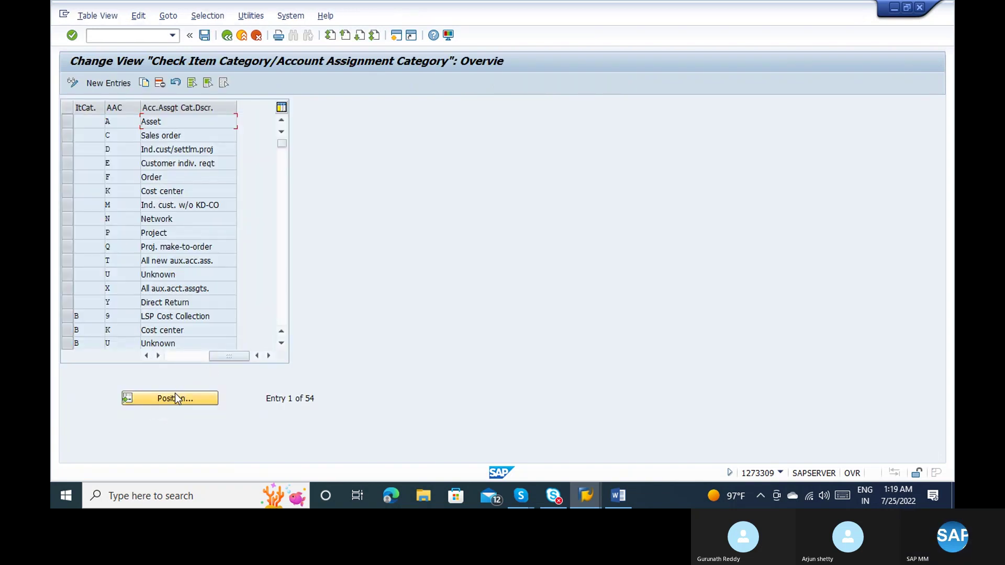
left_click(159, 190)
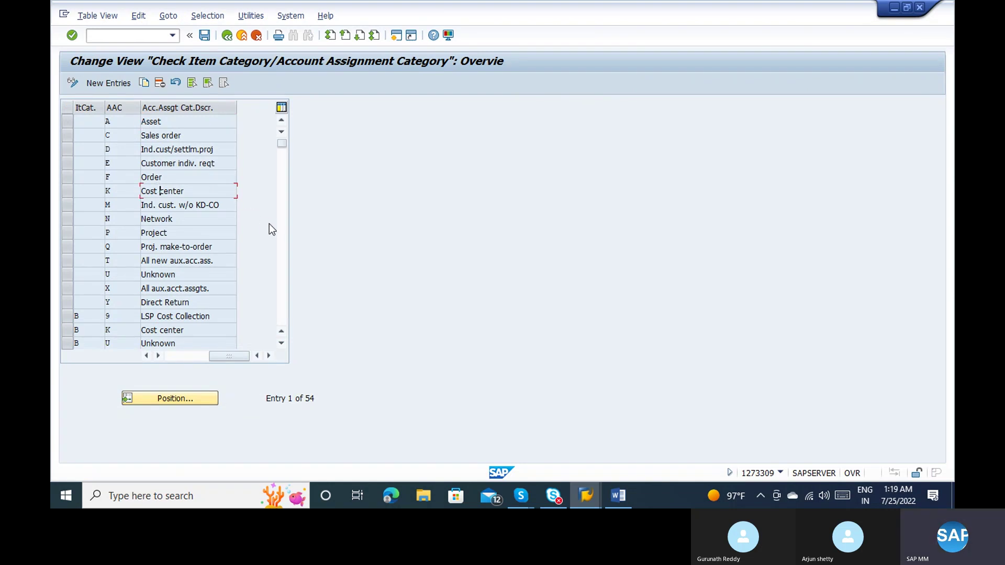
key("alt+Tab")
key("alt+Tab")
key("alt+Tab")
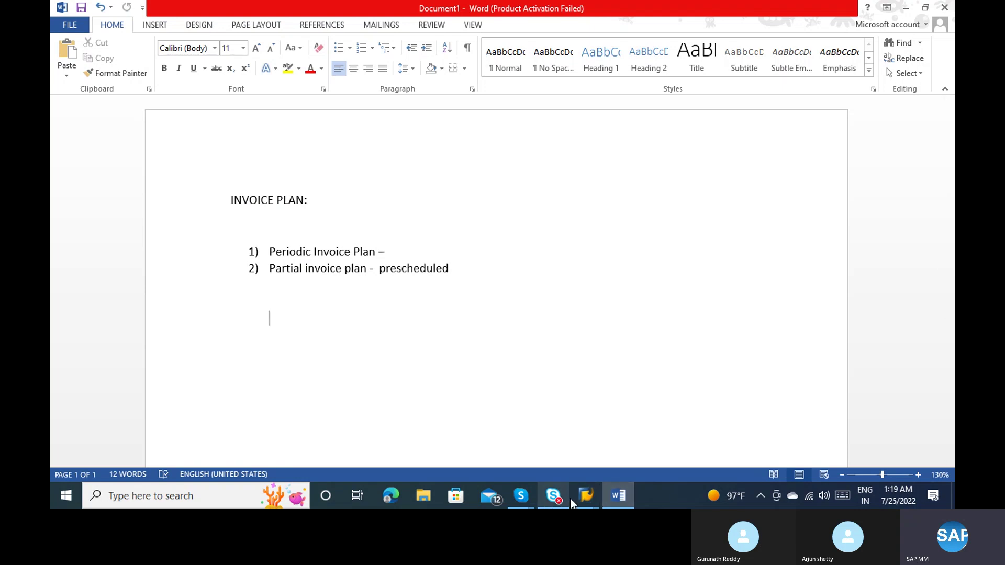
mouse_move(576, 495)
left_click(617, 431)
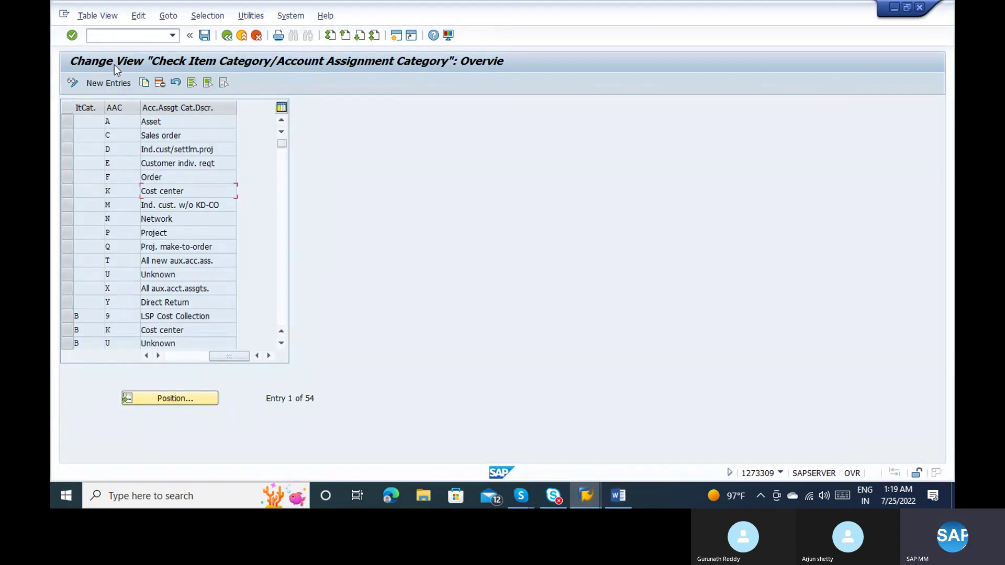
Start a new purchase order with ME21N for vendor 2, purchasing organization 1000 and purchasing group 000
type("/nme21n")
key("Return")
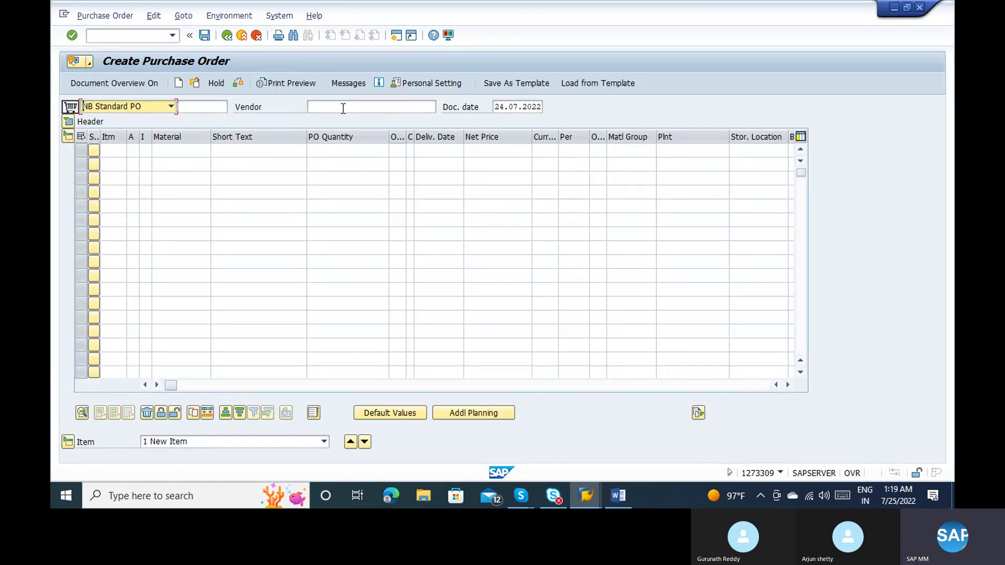
left_click(343, 108)
type("2")
key("Return")
type("1000")
key("Return")
type("000")
key("Return")
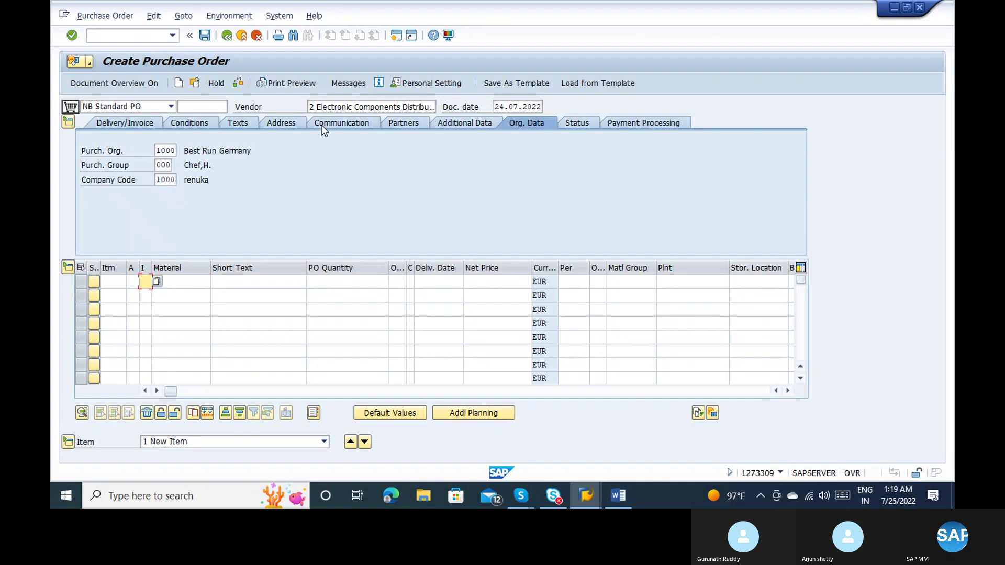
Set the document type to FO Framework order with validity from 01.07.2022 to 01.07.2023
left_click(161, 104)
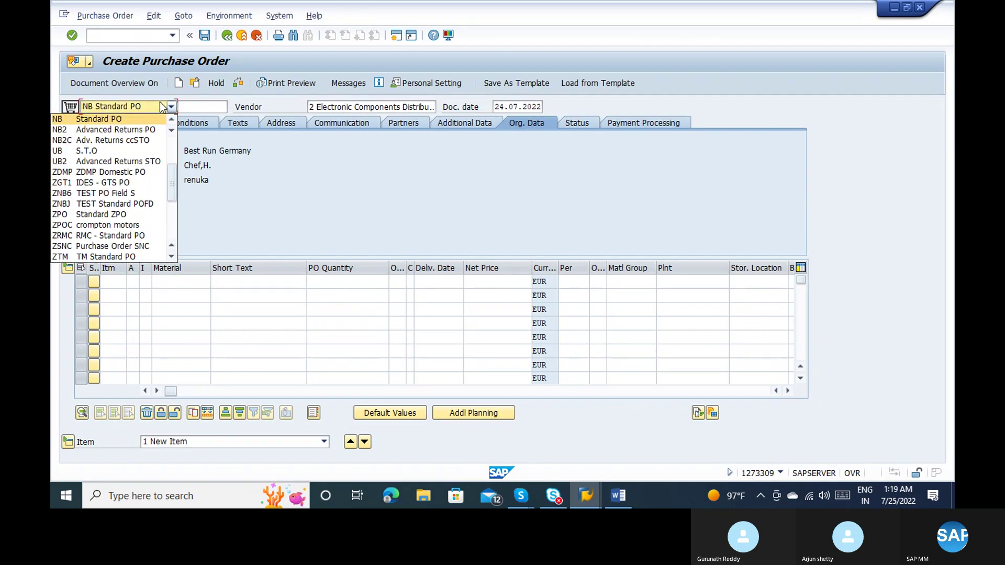
key("f")
key("Return")
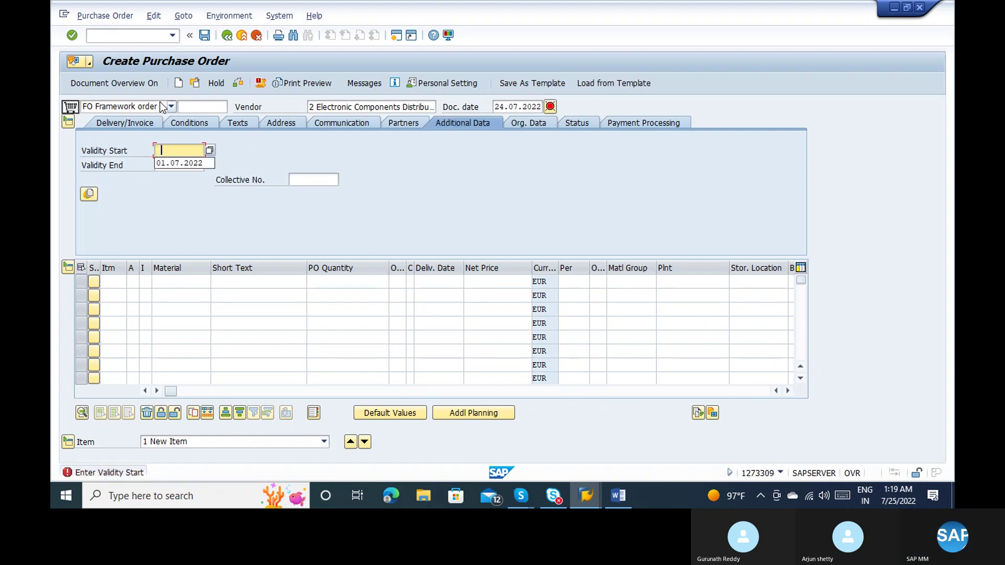
key("Down")
key("Return")
key("Tab")
key("Down")
key("Down")
key("Return")
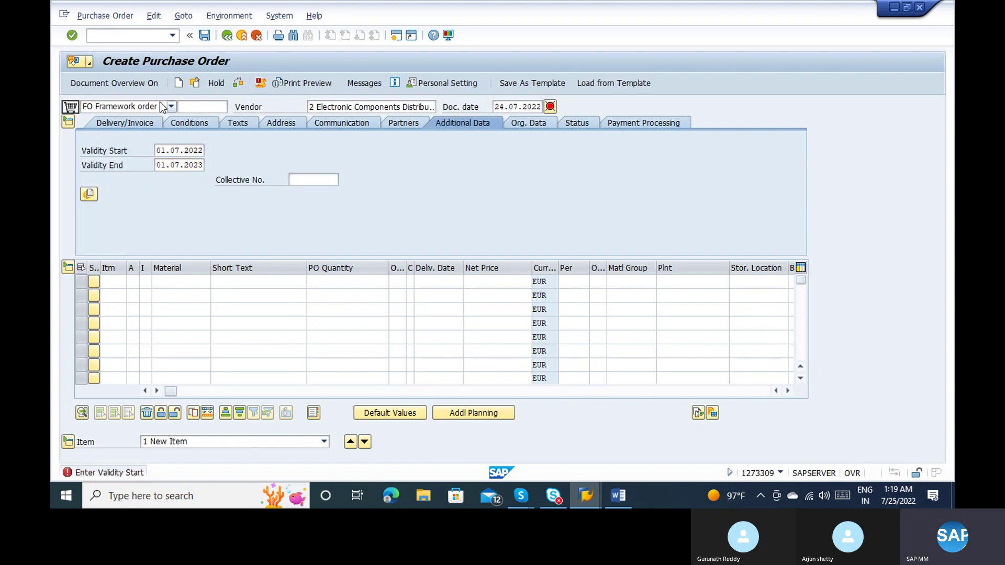
Add a first item with account assignment category K and the short text RENT
left_click(131, 281)
type("k")
key("Return")
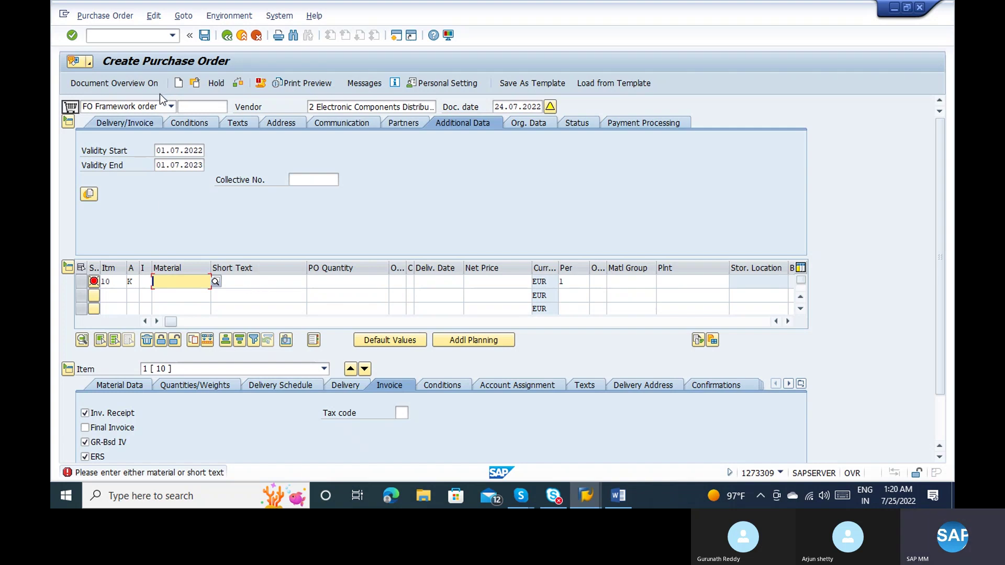
left_click(133, 283)
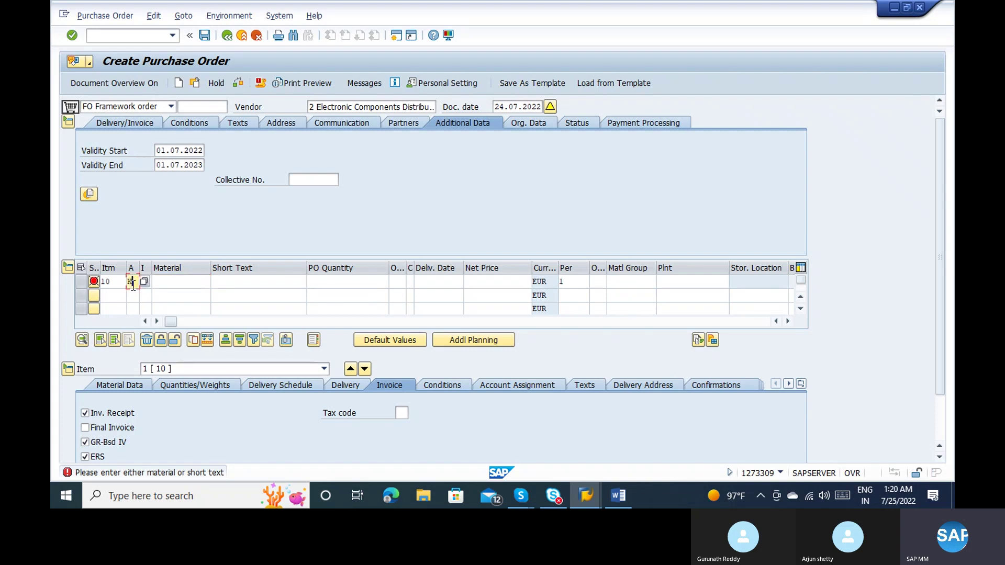
left_click(238, 279)
type("RENT")
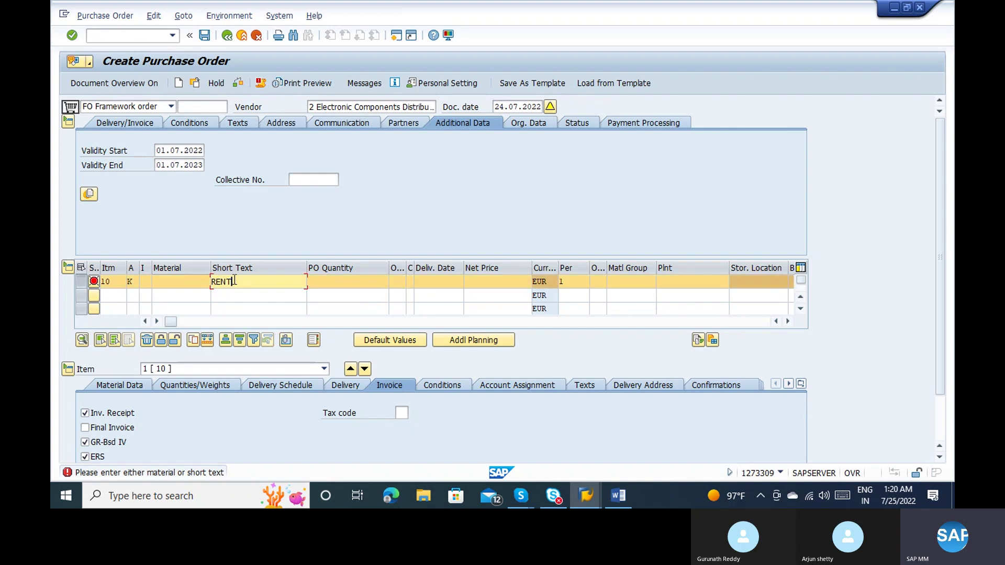
Give the RENT item a PO quantity of 1, plant 1100 and material group 007
left_click(347, 293)
left_click(345, 284)
type("1")
key("Tab")
key("Tab")
key("Tab")
key("Tab")
key("Tab")
key("Tab")
key("Tab")
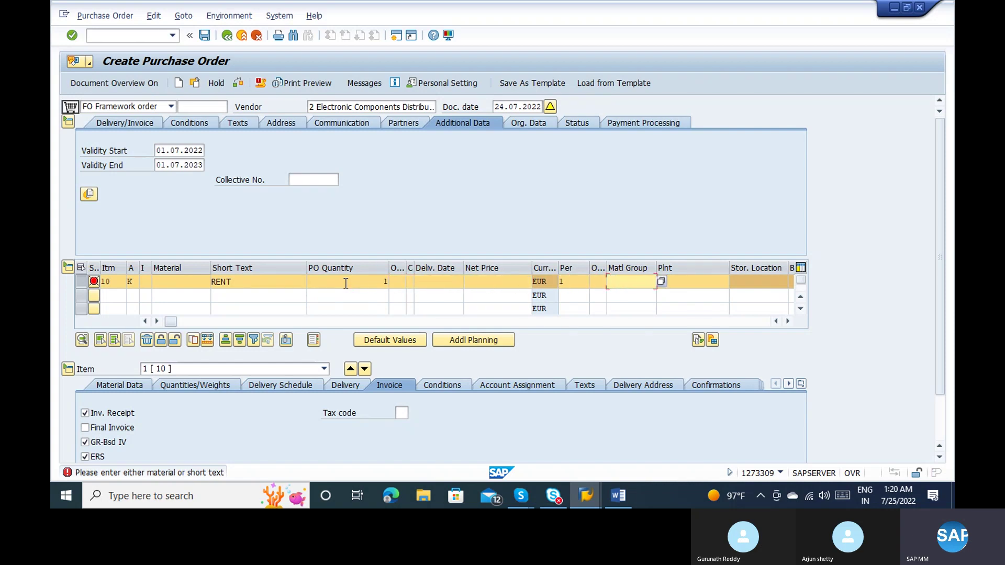
type("1100")
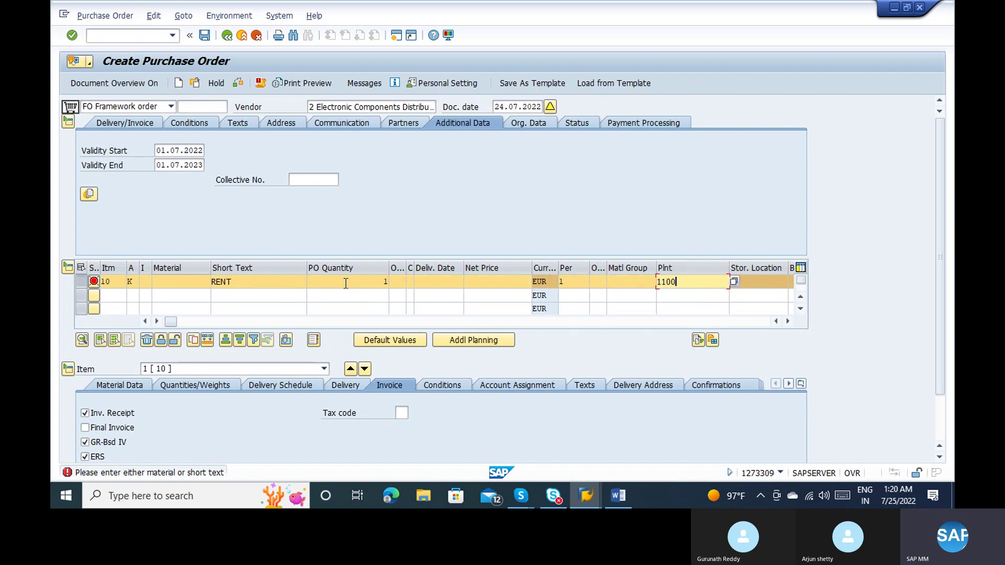
key("shift+Tab")
type("007")
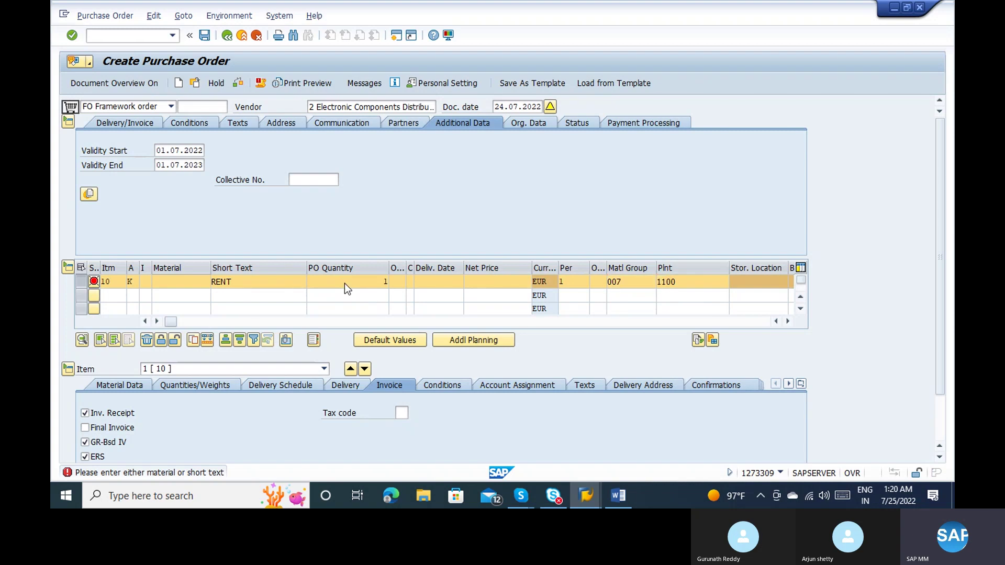
key("Return")
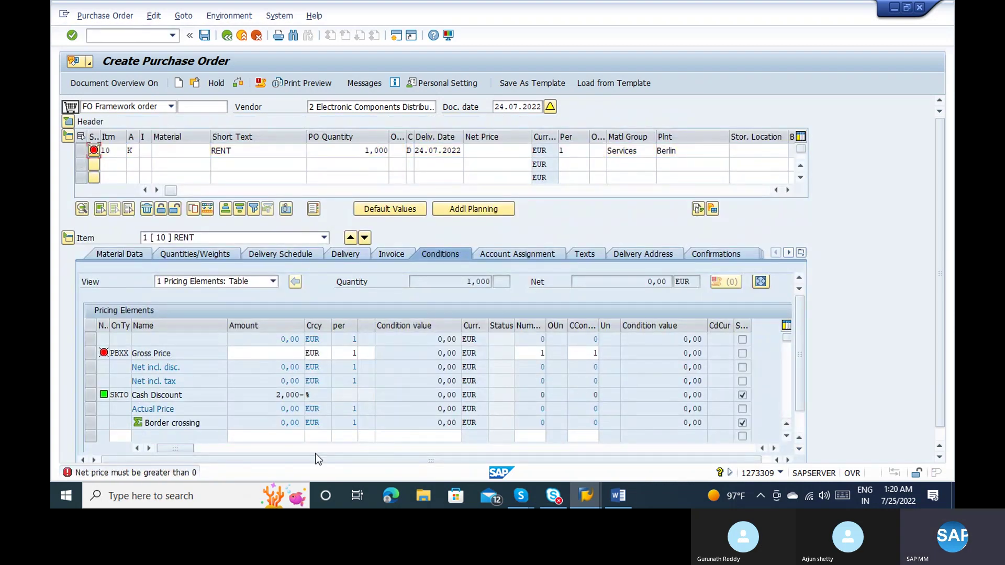
Set the RENT item's gross price to 10.000 EUR and its order unit to MON
left_click(276, 356)
type("10.000")
key("Return")
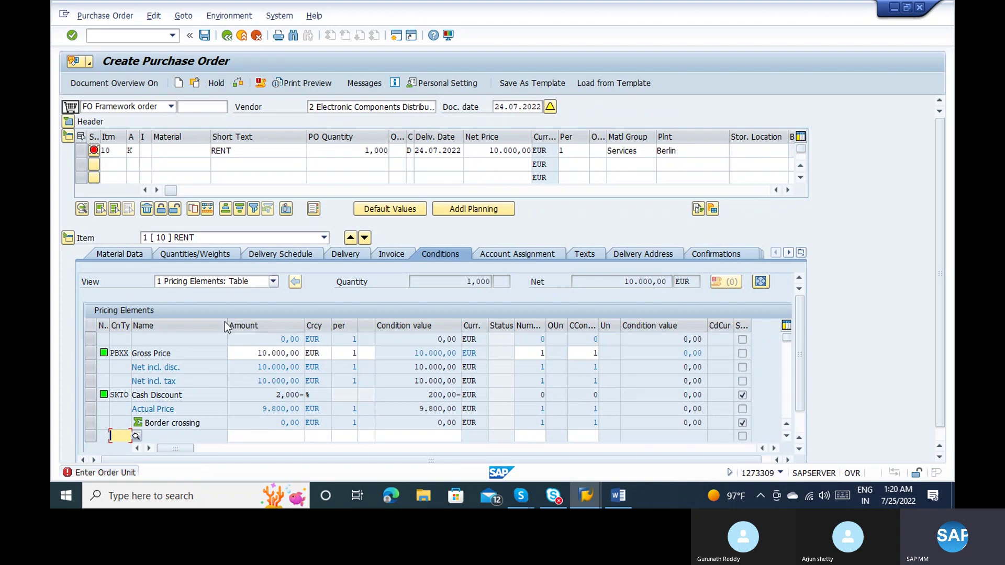
left_click(394, 150)
left_click(411, 151)
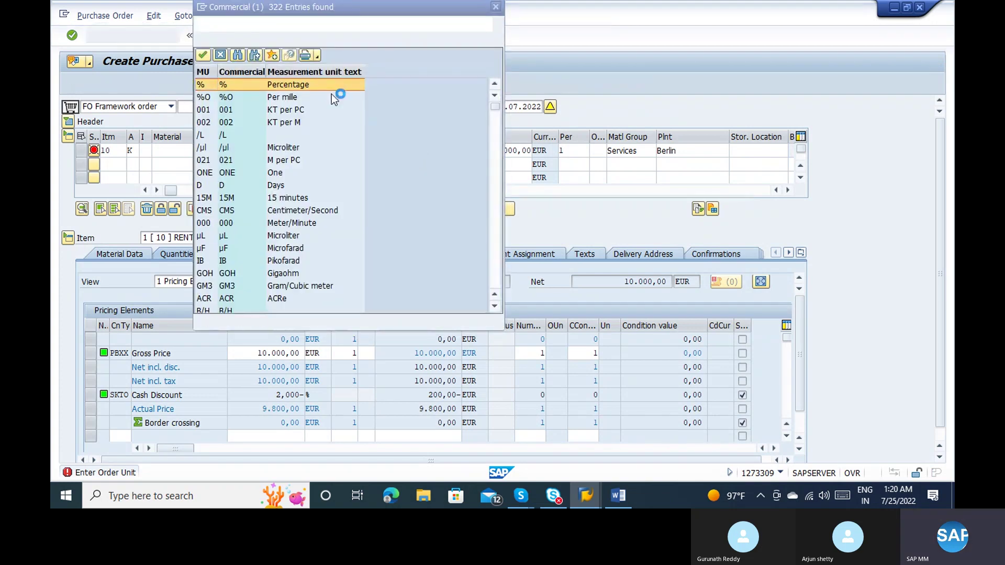
key("Escape")
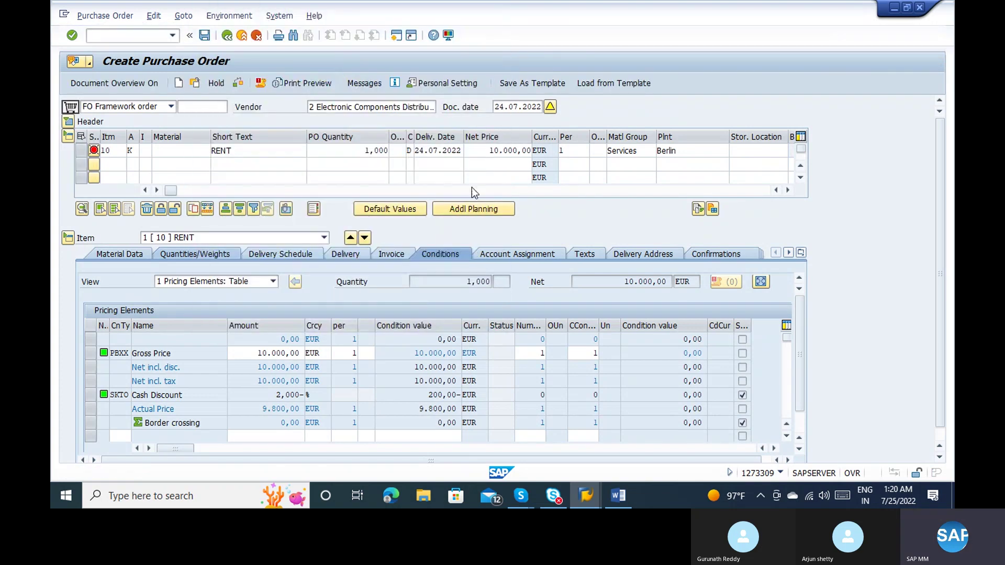
type("ON")
key("Return")
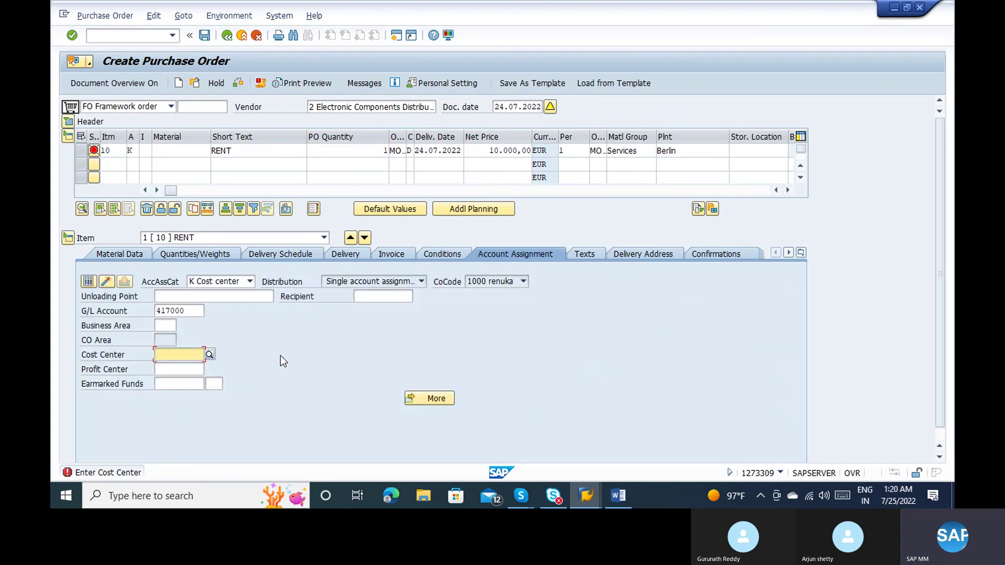
Look up the cost centers of company code 1000 and assign 2100 FINANCE & ADMIN. to the RENT item
left_click(211, 353)
left_click(213, 354)
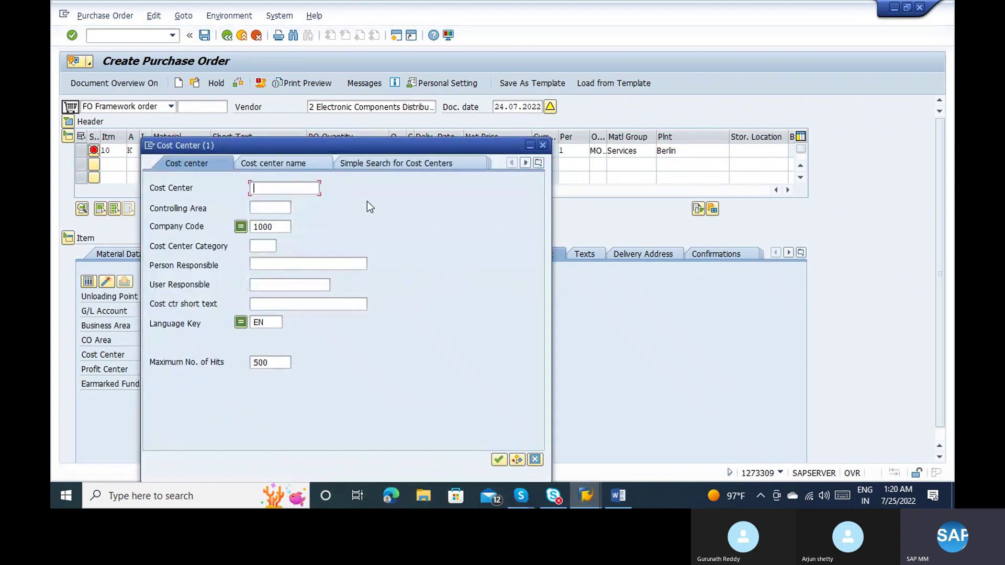
key("Return")
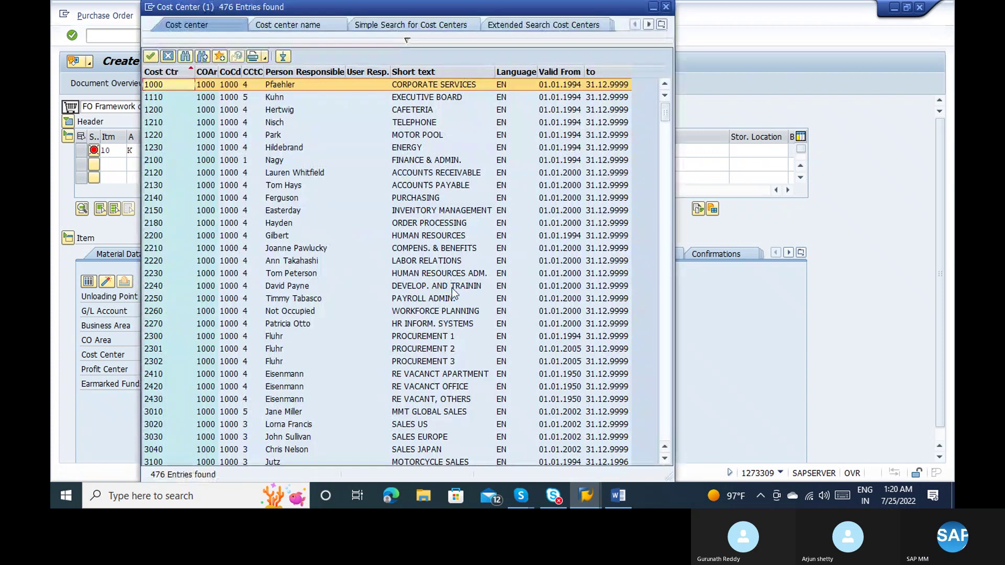
left_click(418, 160)
double_click(419, 161)
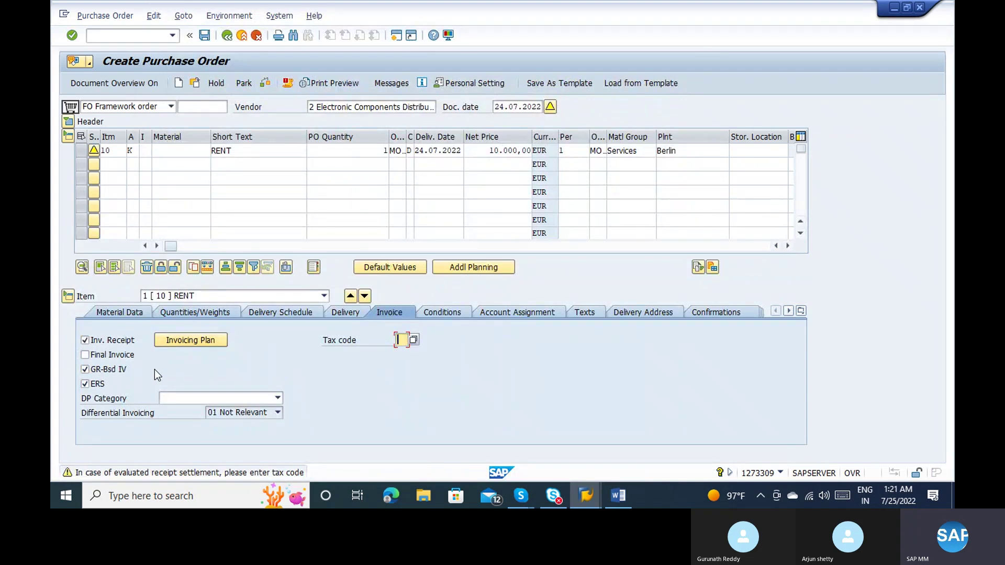
Set the item's tax code to 1I and try to open its invoicing plan
key("BackSpace")
type("1I")
key("Return")
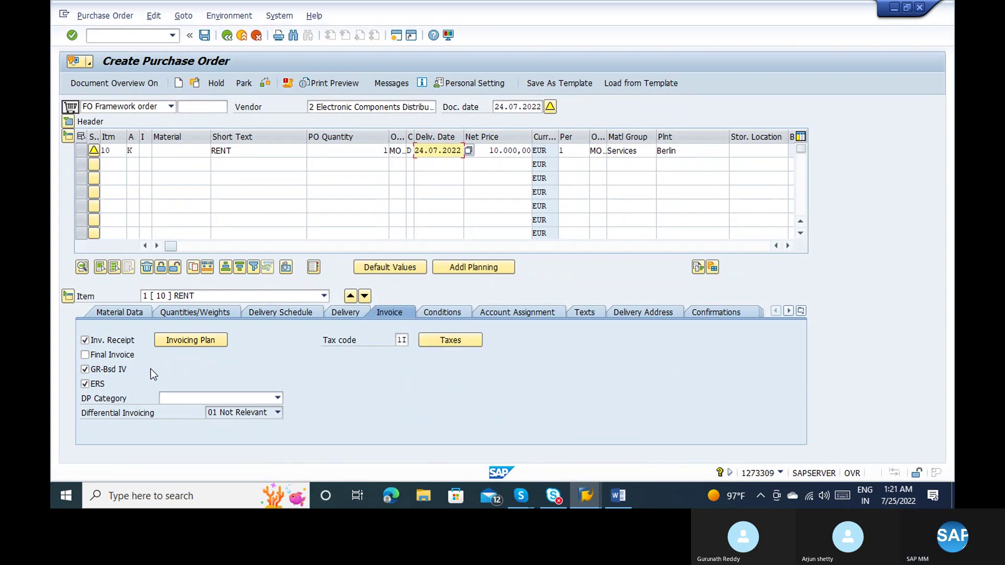
left_click(196, 339)
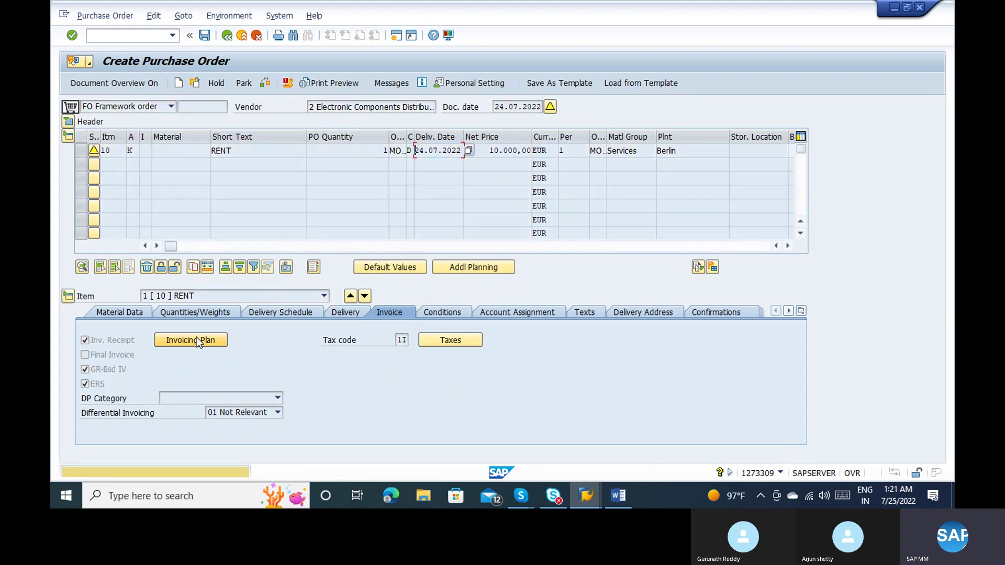
left_click(196, 340)
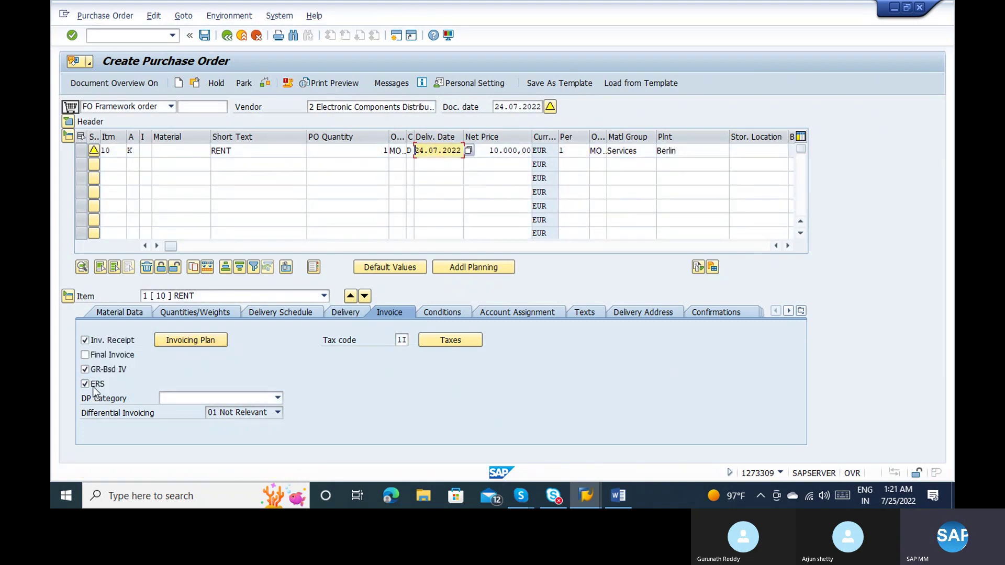
Turn off GR-Bsd IV and Goods Receipt for the RENT item so that an invoicing plan can be used
left_click(85, 369)
left_click(183, 343)
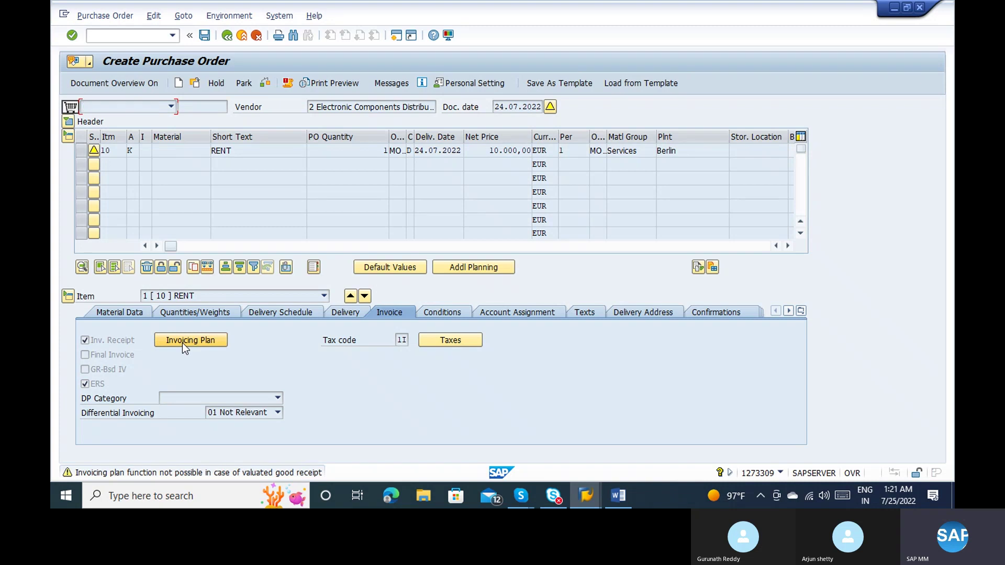
key("Return")
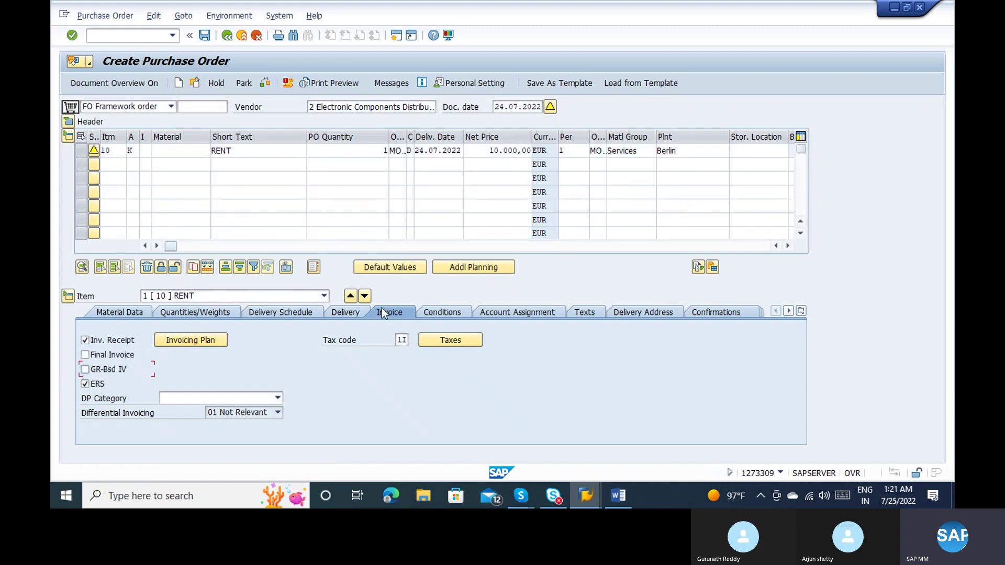
left_click(363, 309)
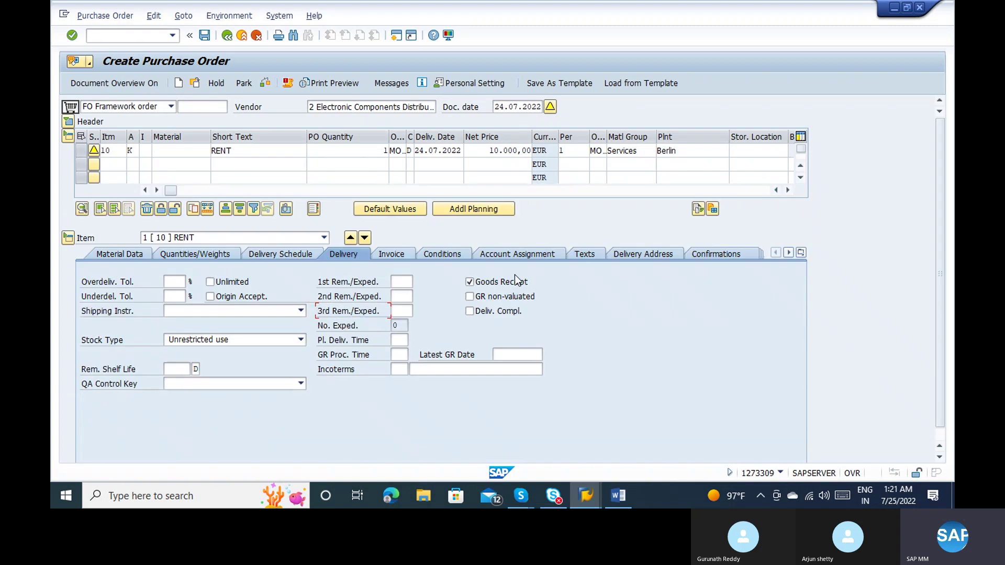
left_click(517, 280)
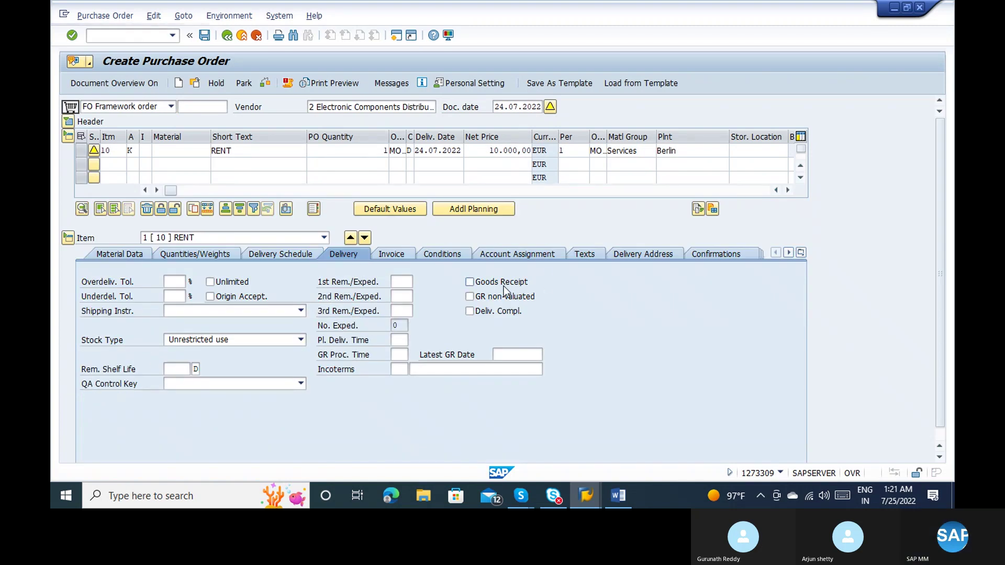
Create an invoicing plan for the RENT item with plan type M1 Sample periodic invoice plan
left_click(389, 256)
left_click(175, 344)
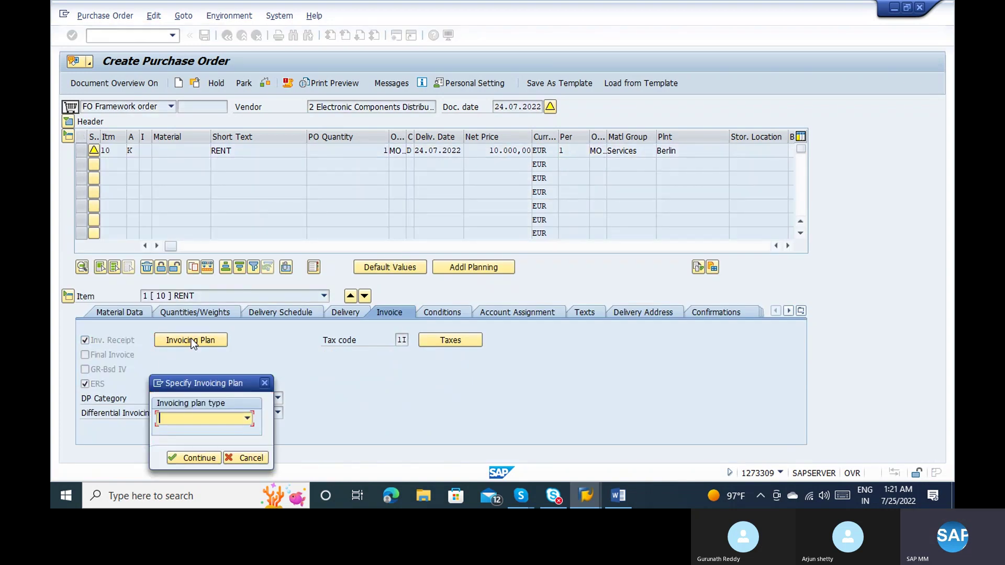
left_click(245, 422)
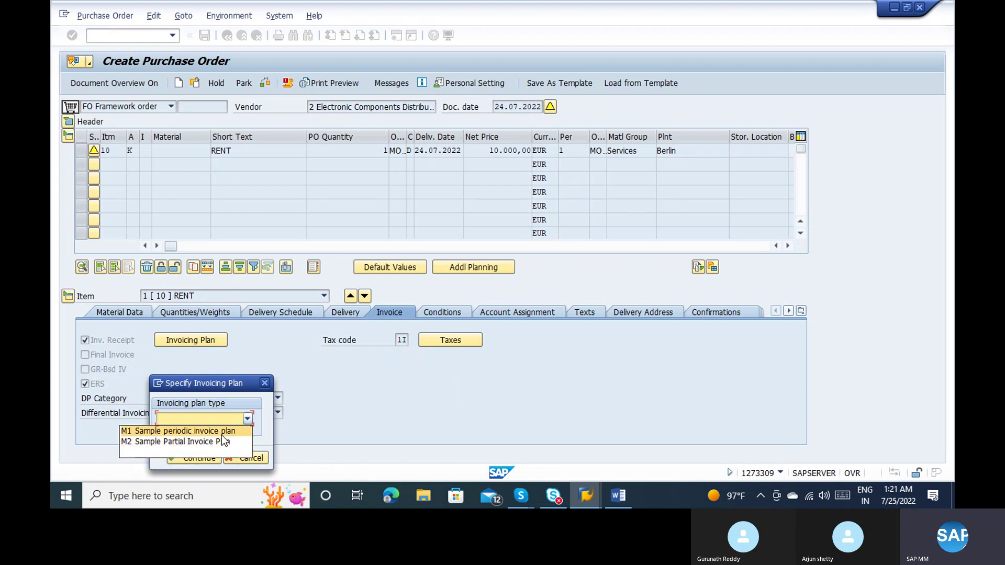
left_click(220, 432)
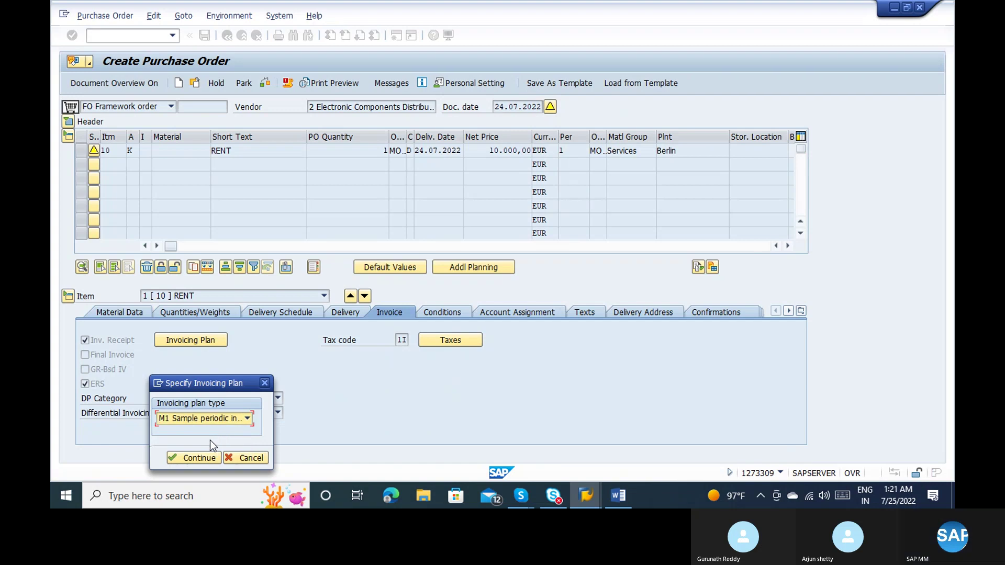
left_click(198, 459)
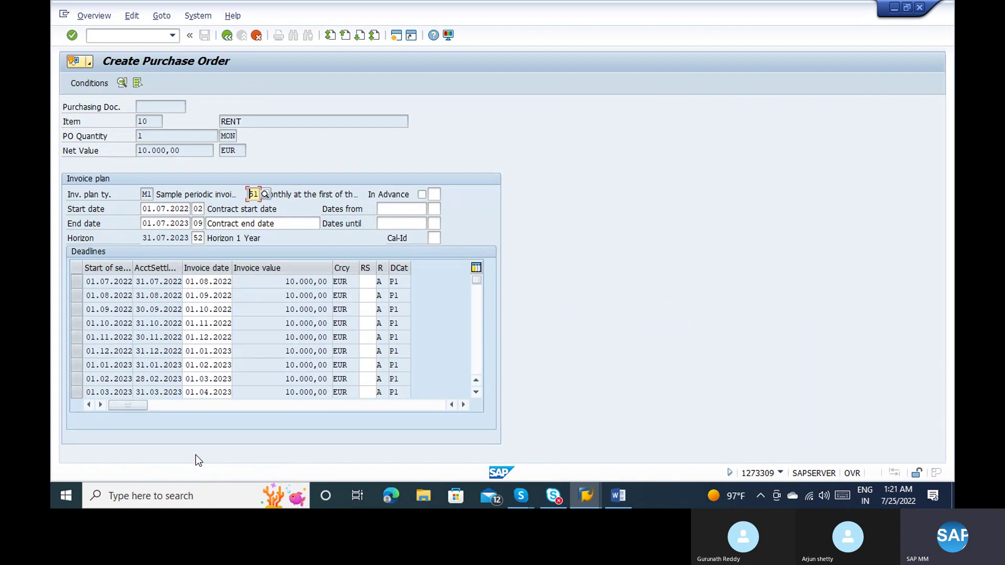
Examine the settlement start dates and invoice dates of the first deadlines in the periodic invoice plan
left_click(99, 281)
left_click(86, 283)
left_click(200, 281)
left_click(212, 297)
left_click(214, 311)
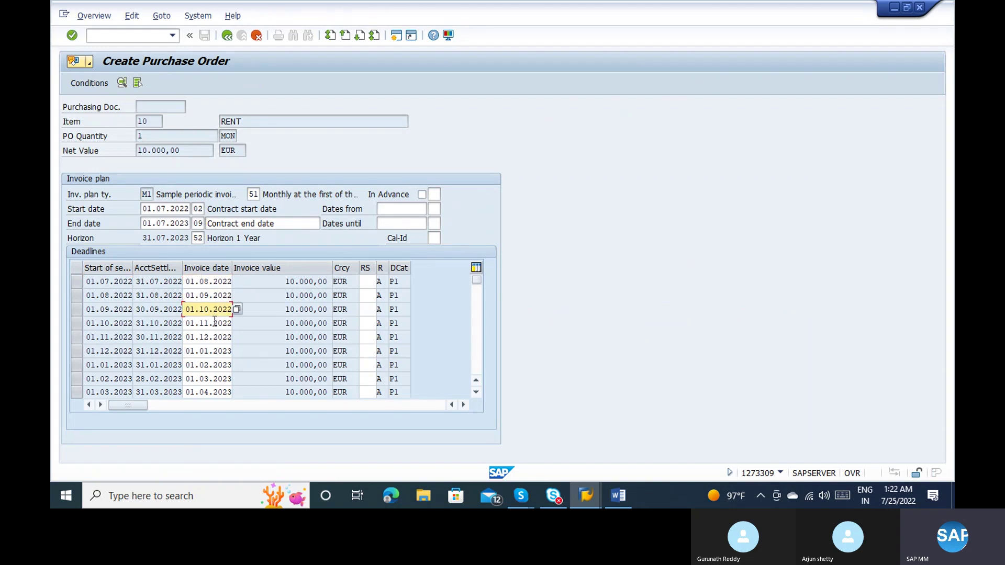
Examine the remaining invoice dates and the net value, and look through the available date determination rules for the invoice plan
left_click(214, 324)
left_click(215, 351)
left_click(214, 365)
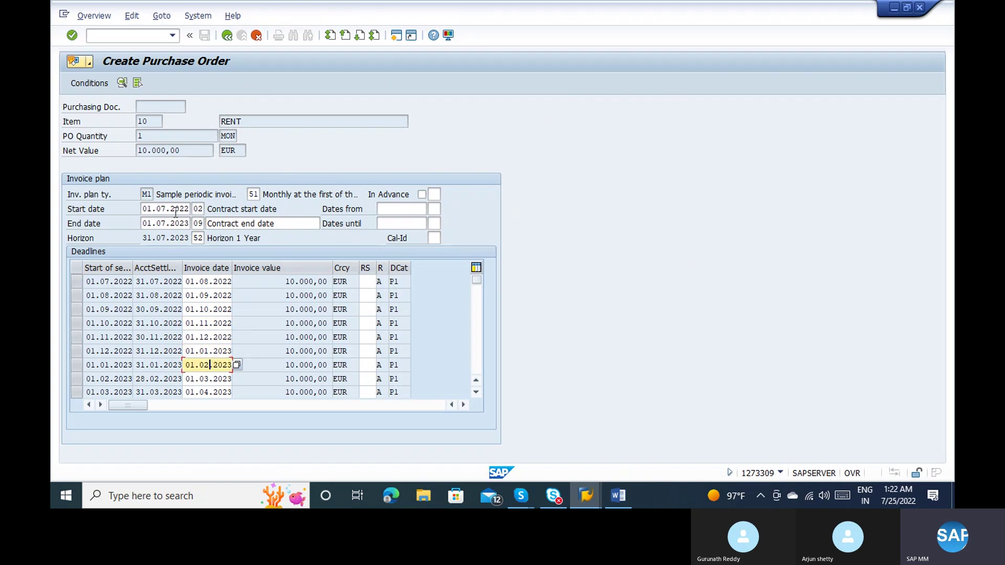
left_click(177, 151)
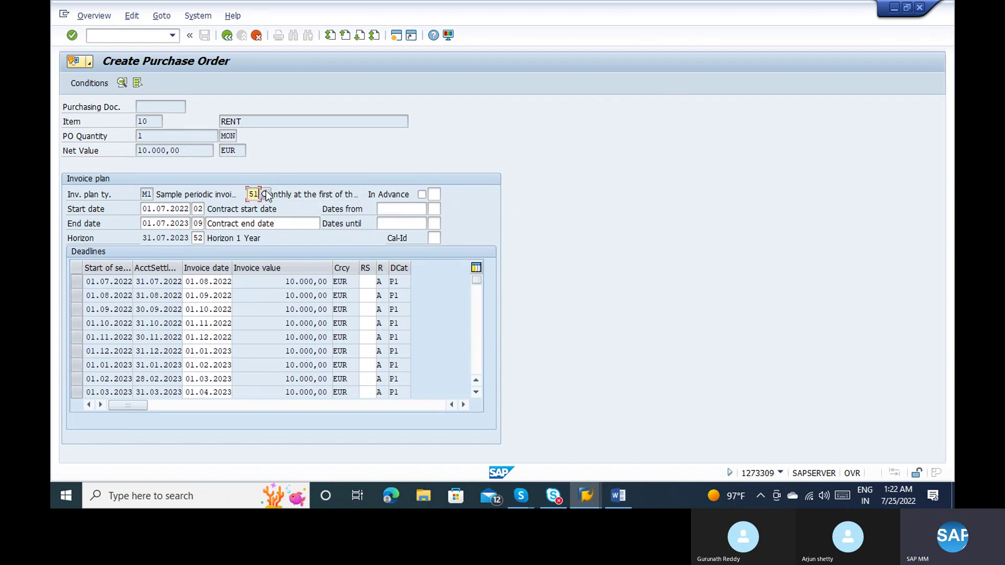
left_click(266, 193)
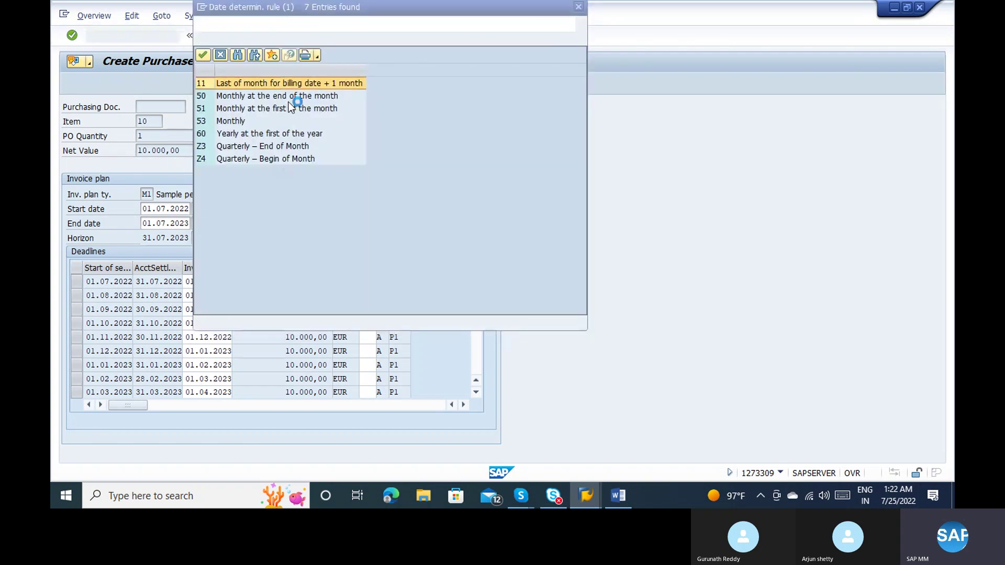
left_click(266, 99)
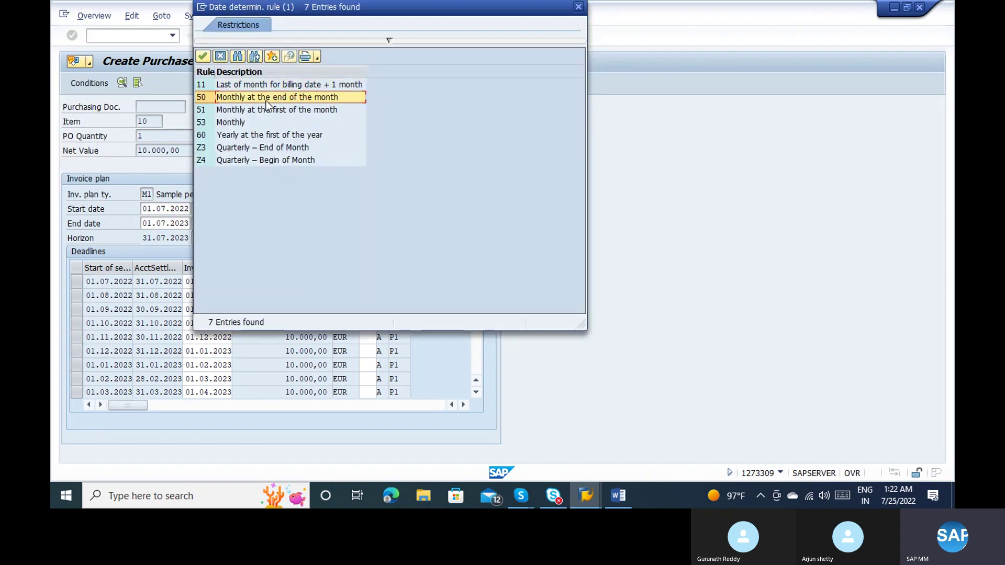
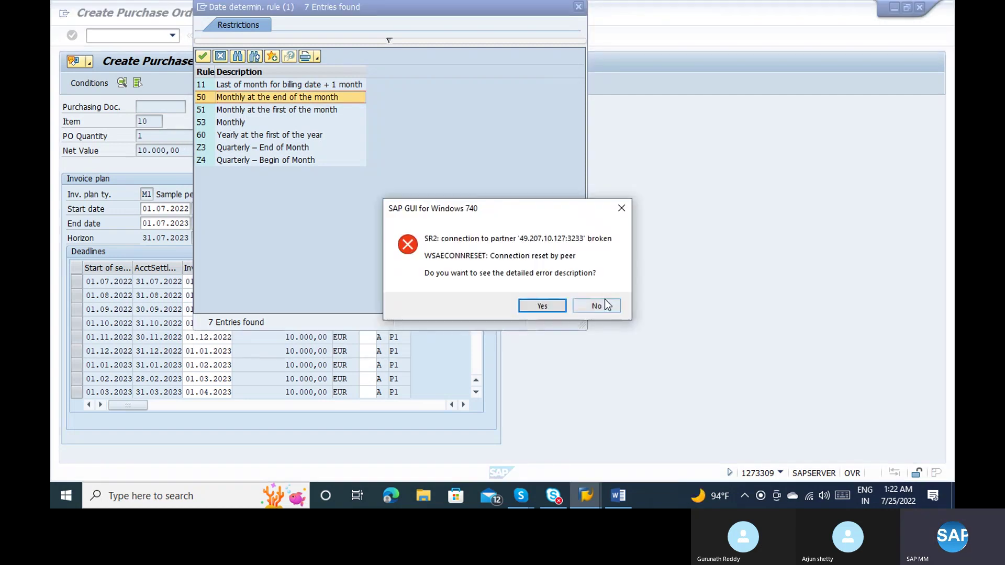
Dismiss the connection error and log on to the SAP system again with the account password, ending any other logons of this user
left_click(606, 304)
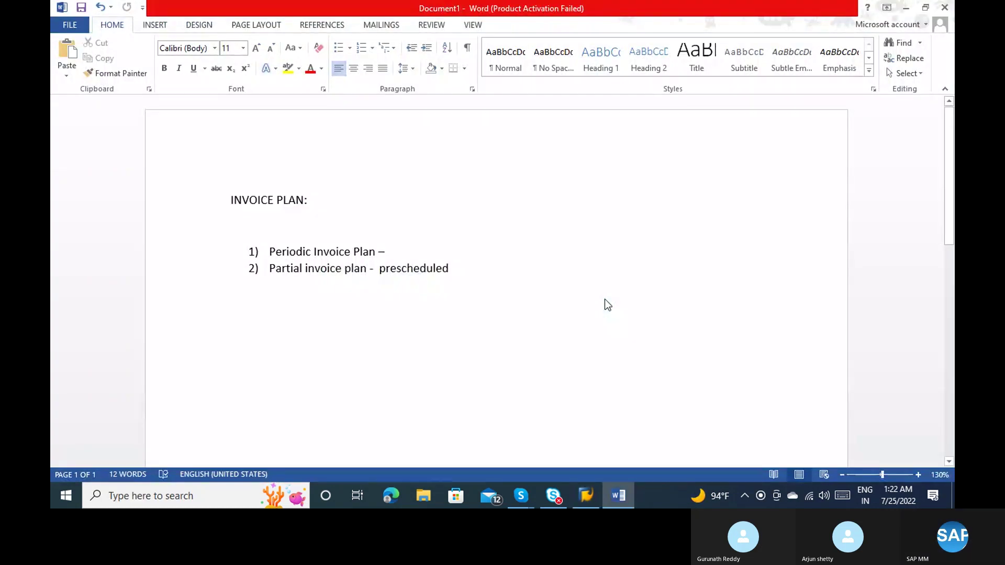
left_click(586, 496)
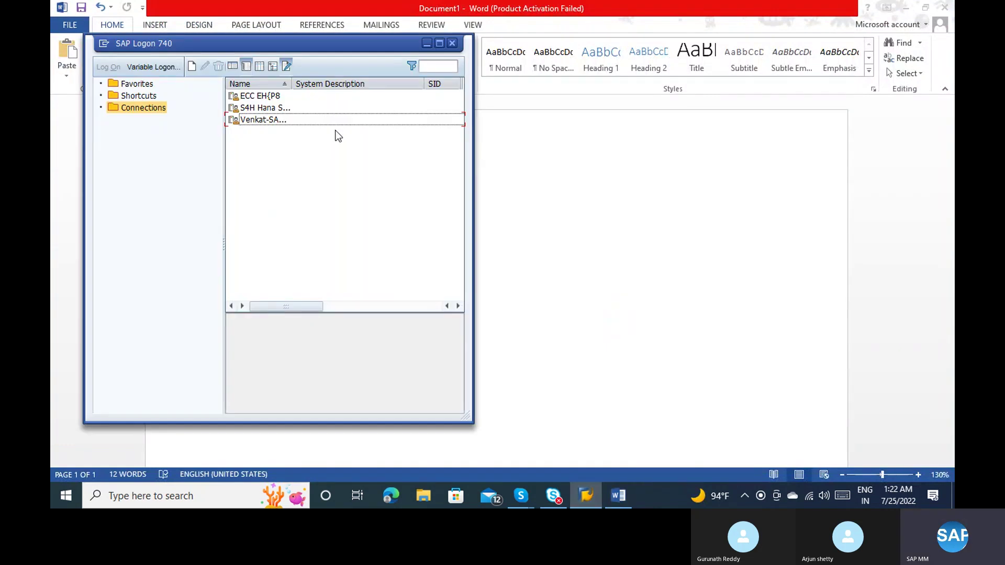
double_click(276, 119)
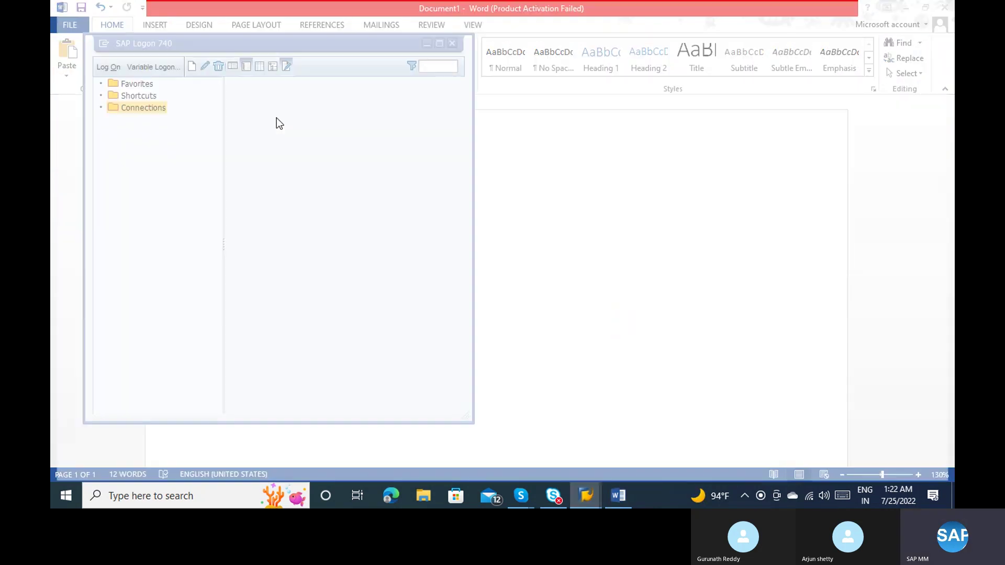
key("Down")
key("Tab")
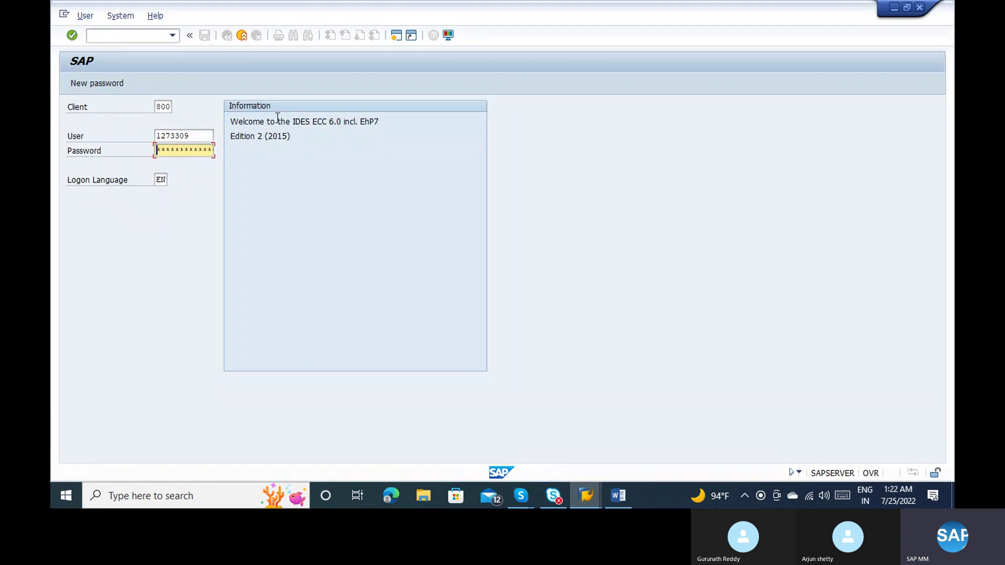
type("***")
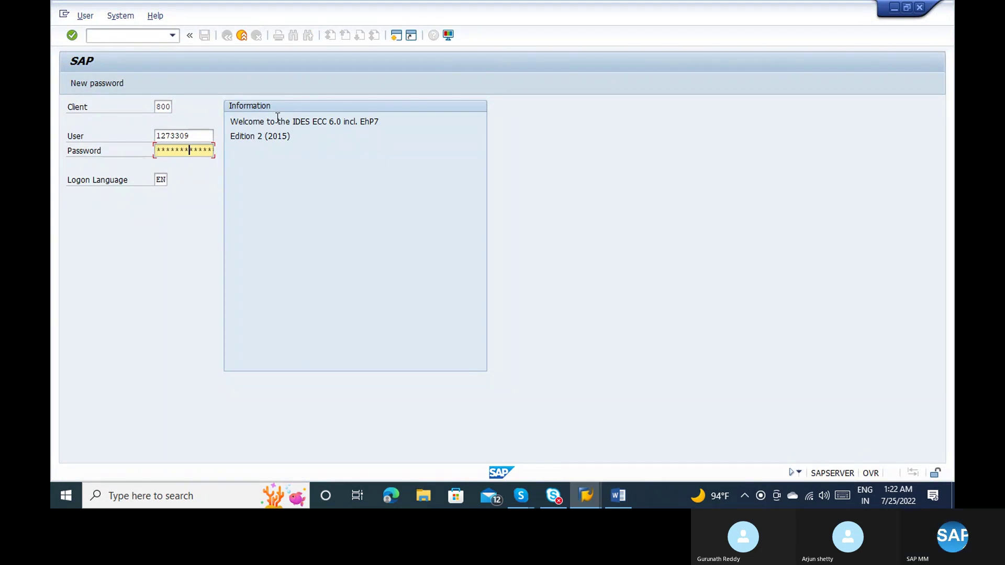
key("Return")
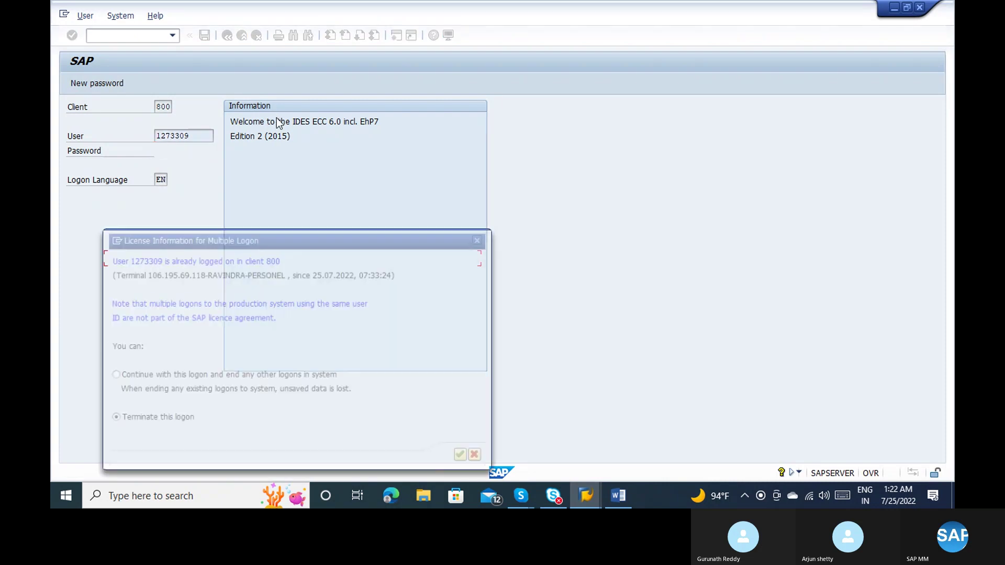
left_click(137, 376)
key("Return")
Start a new purchase order with transaction ME21N, using document type FO Framework order and vendor 2
type("me21n")
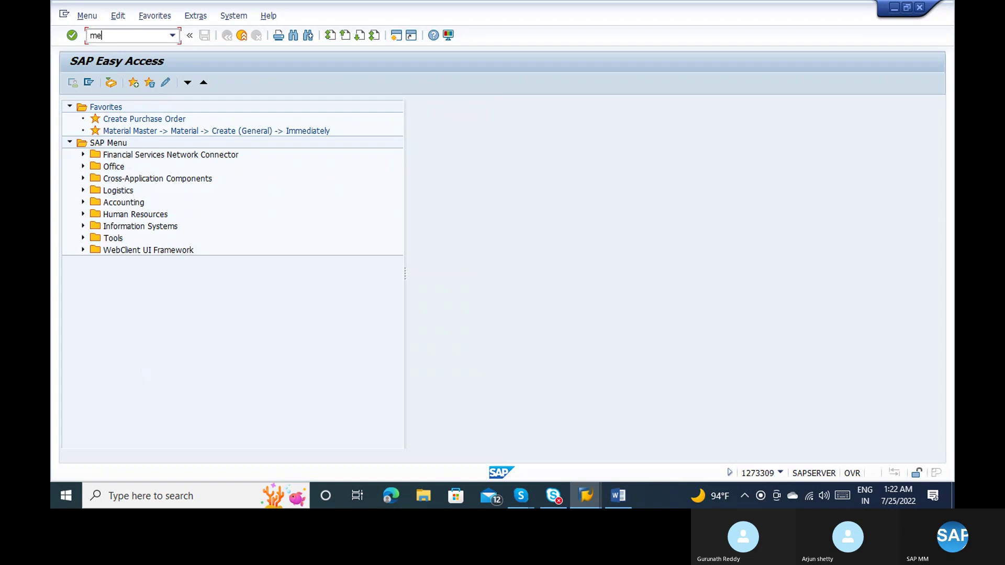
key("Return")
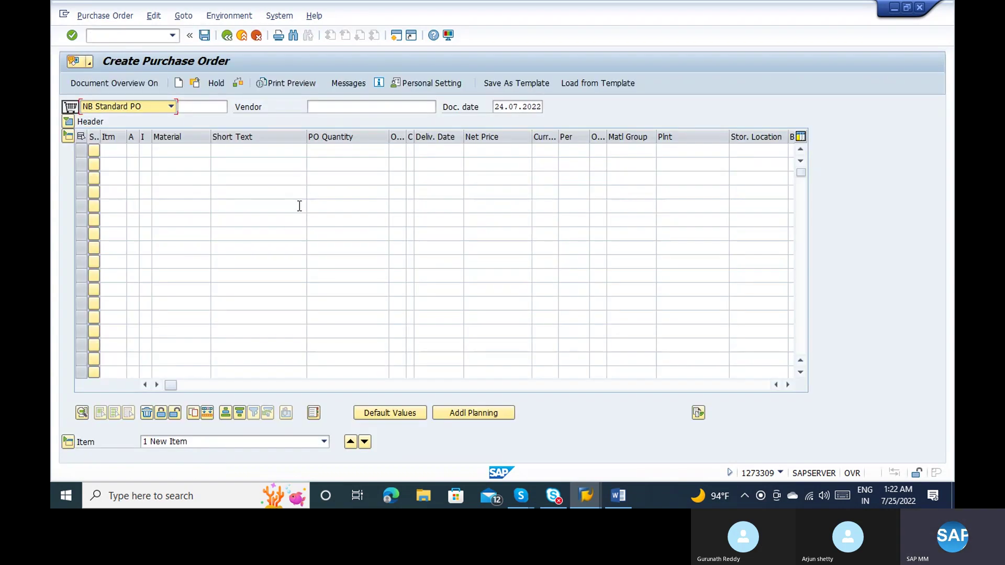
key("F4")
key("Return")
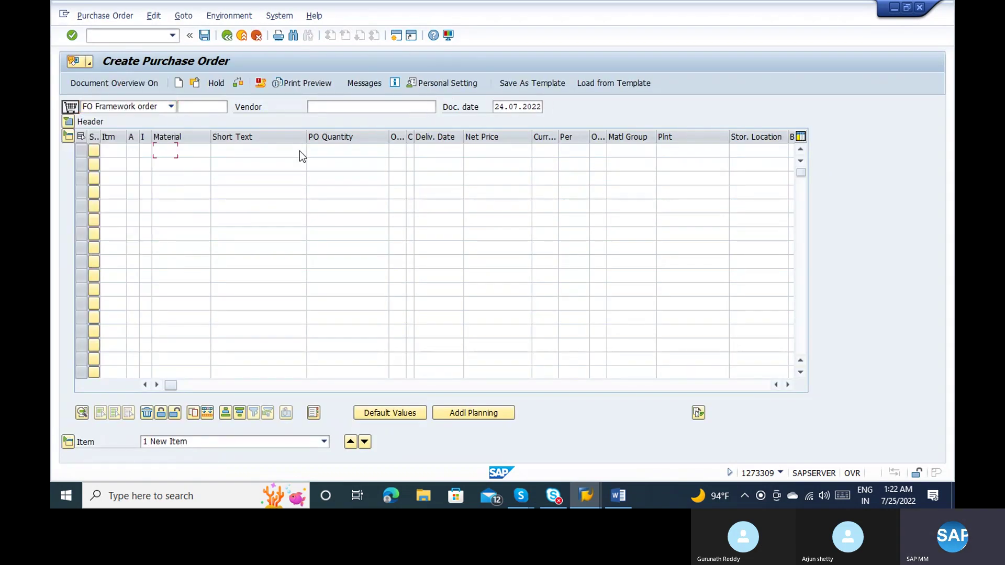
left_click(335, 103)
type("2")
key("Return")
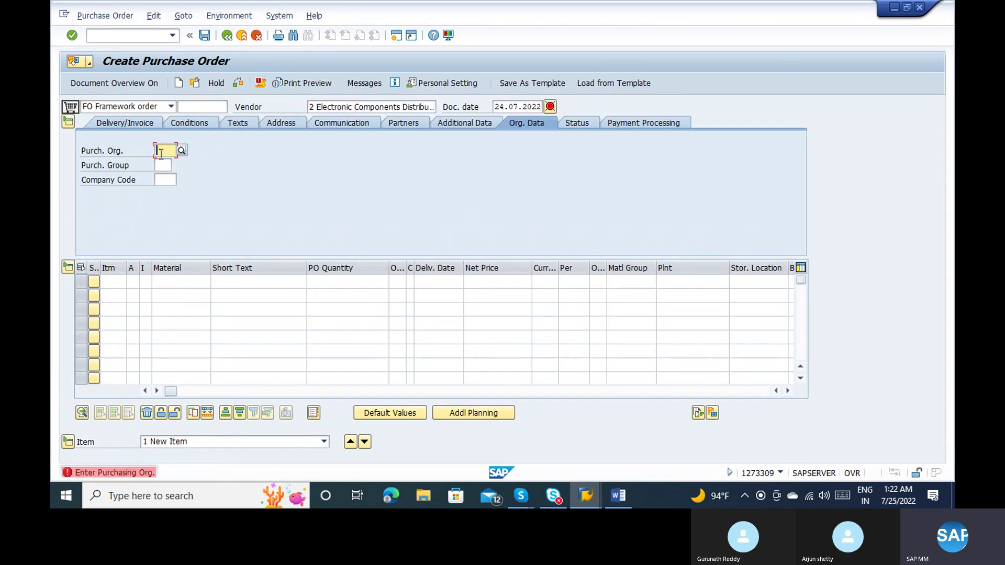
Set the purchasing organization to 1000 and the purchasing group to 000 in the order header
type("1000")
key("Return")
type("0")
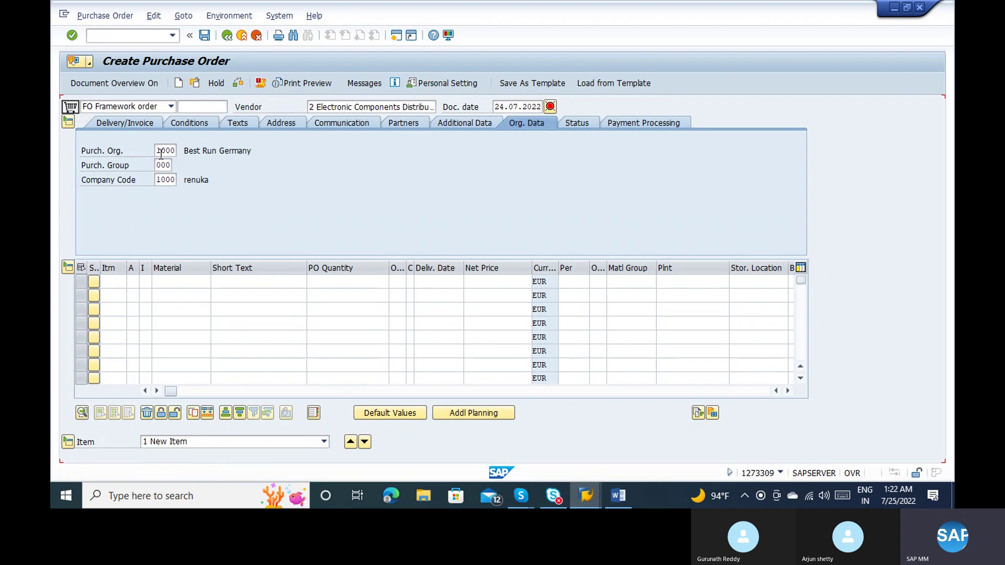
key("Return")
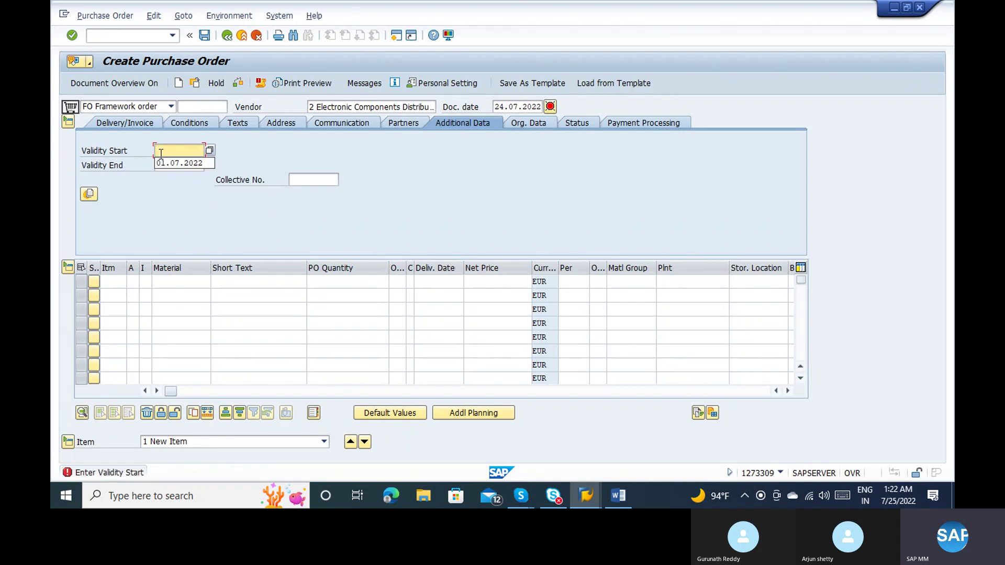
Set the framework order's validity period from 01.07.2022 to 01.07.2023
key("Down")
key("Tab")
key("Down")
key("Down")
key("Return")
key("Return")
key("Return")
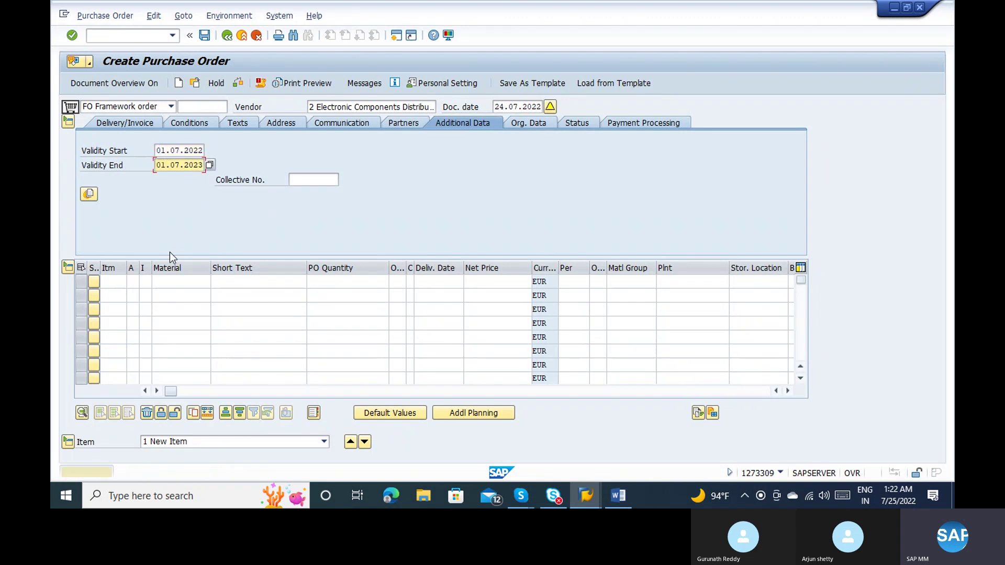
key("Return")
Add an order item with account assignment category K and short text RENT
left_click(132, 282)
type("K")
key("Tab")
key("Tab")
key("Tab")
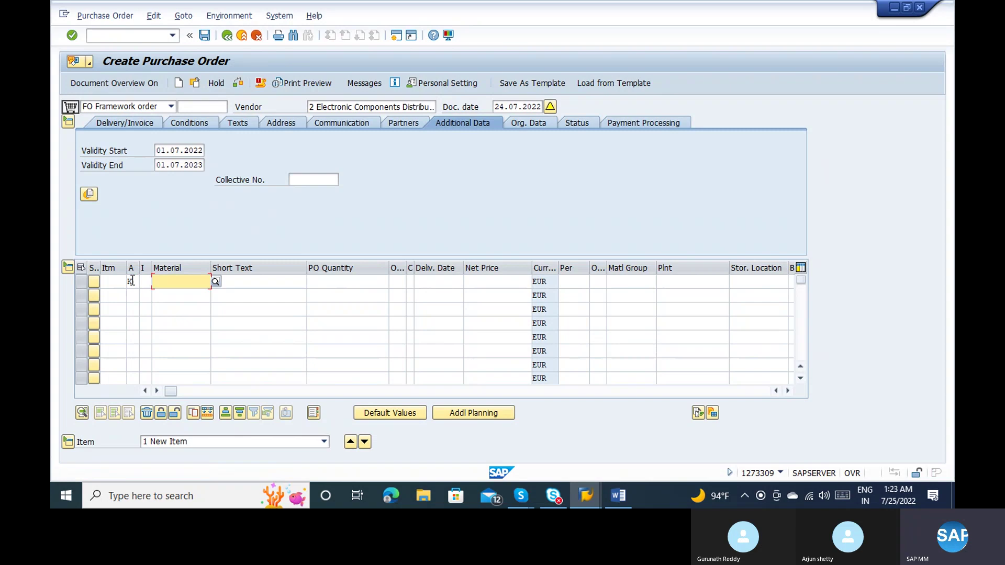
type("RENT")
key("Return")
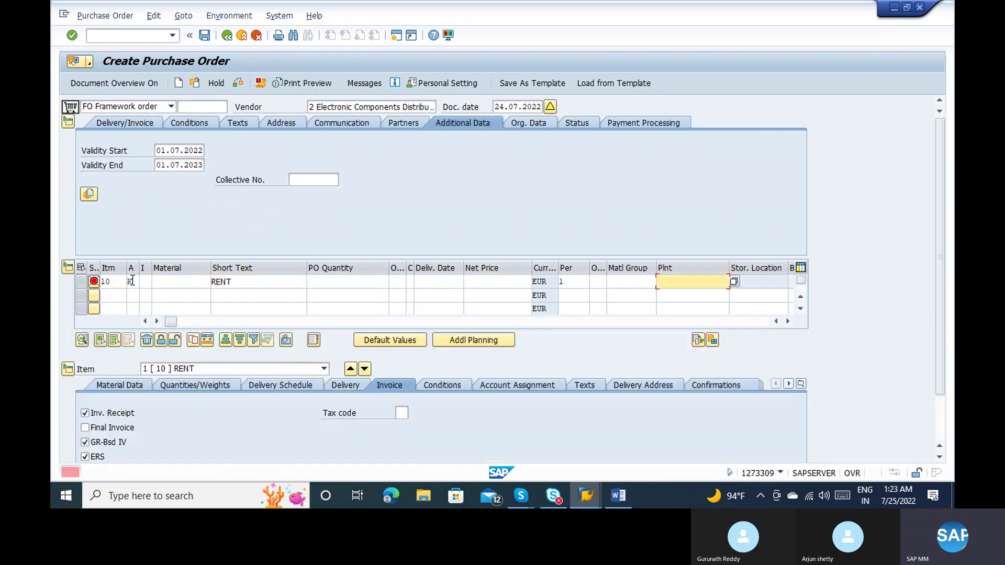
Assign the RENT item to plant 1100 and material group Services
type("1100")
key("Tab")
key("Return")
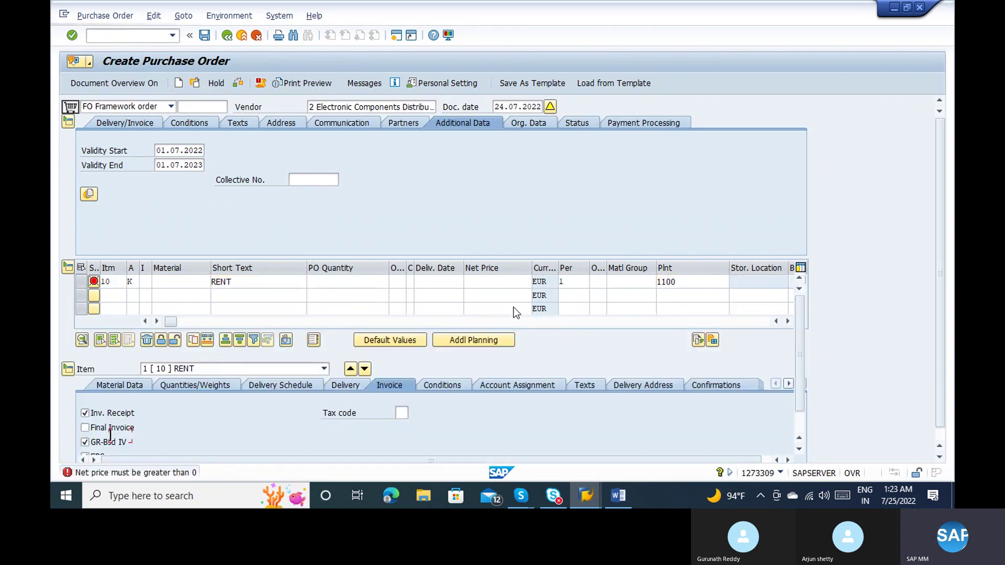
left_click(624, 153)
type("Services")
key("Return")
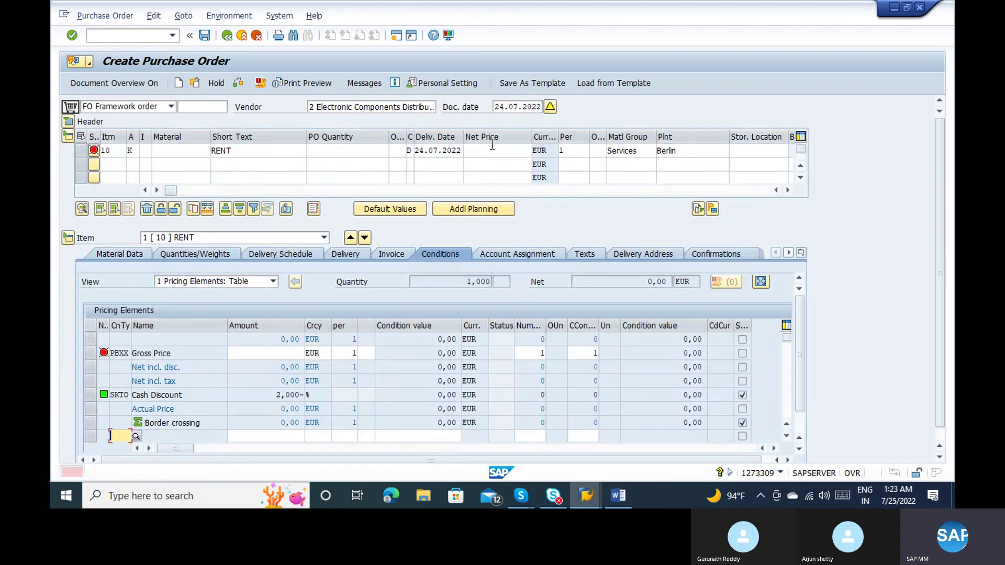
Set the RENT item's net price to 1000 EUR and its quantity to 1 MON
left_click(492, 148)
type("1000")
key("shift+Tab")
key("shift+Tab")
key("shift+Tab")
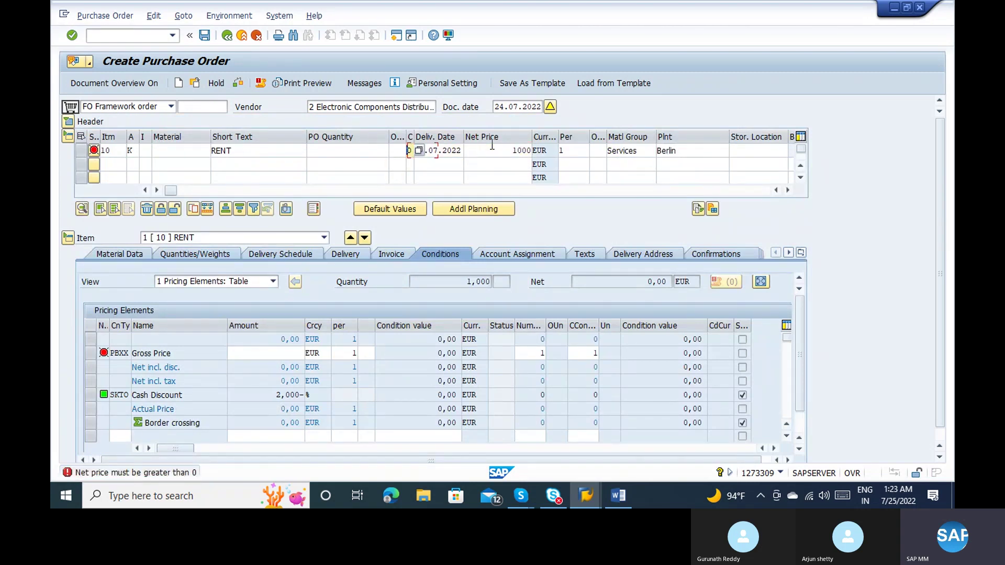
type("1")
key("Tab")
type("MON")
key("Return")
Assign the RENT item to cost center 2100 and set its tax code to 1I
type("2100")
key("Return")
type("1I")
key("Return")
key("Return")
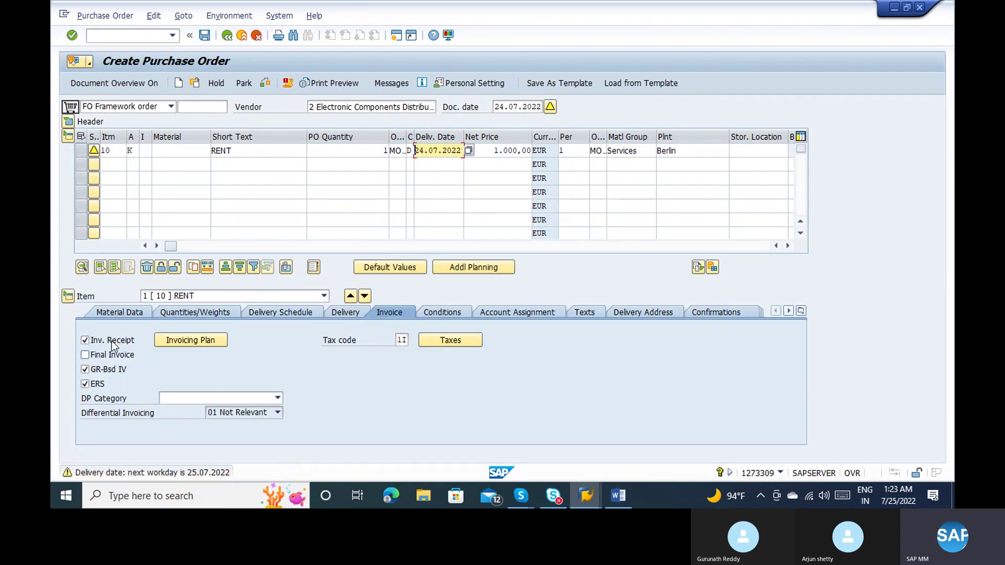
Turn off GR-Bsd IV and Goods Receipt for the RENT item in the new framework order
left_click(100, 373)
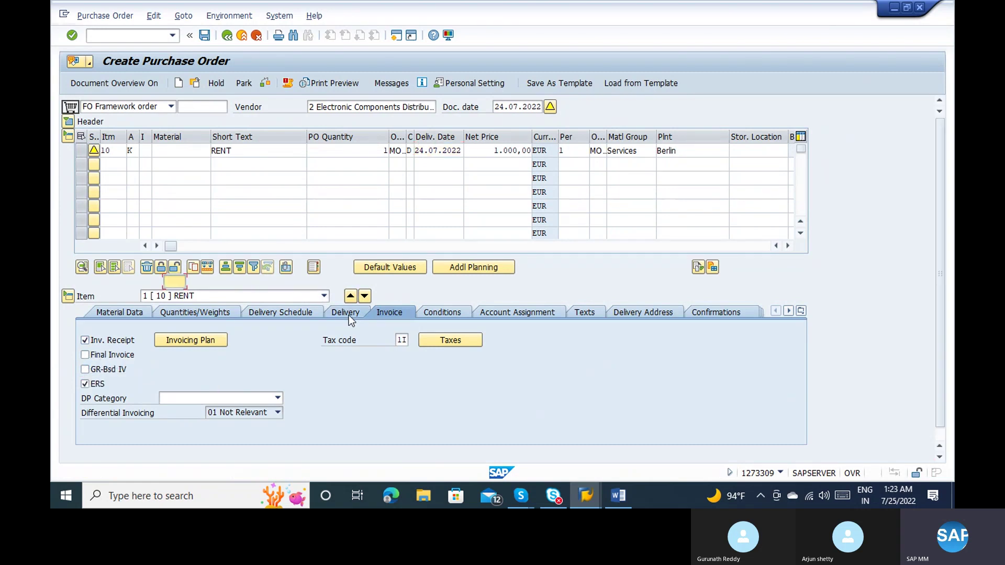
left_click(348, 315)
left_click(482, 286)
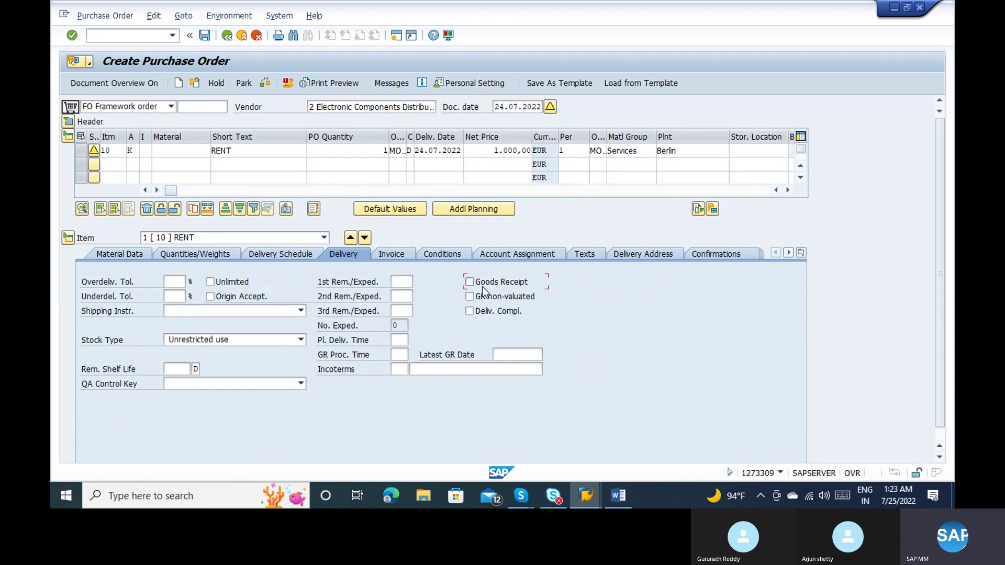
Create a periodic invoicing plan of type M1 for the re-entered RENT item
left_click(385, 253)
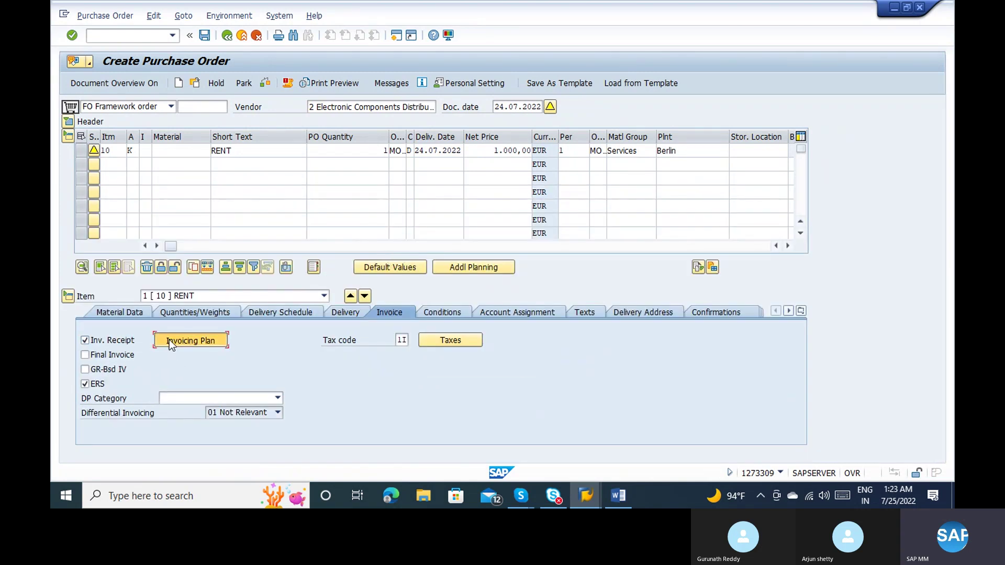
left_click(168, 340)
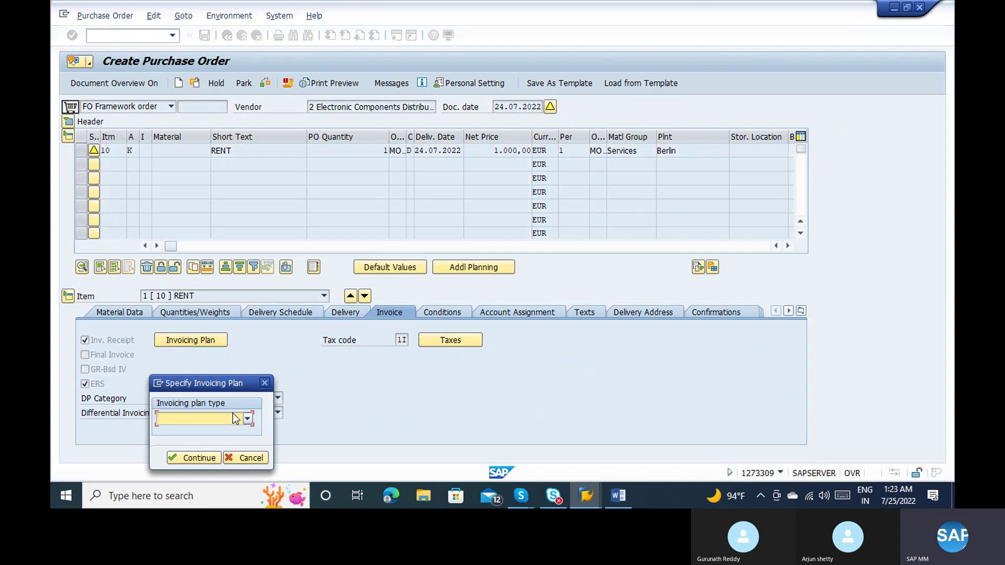
left_click(233, 417)
left_click(217, 432)
left_click(201, 457)
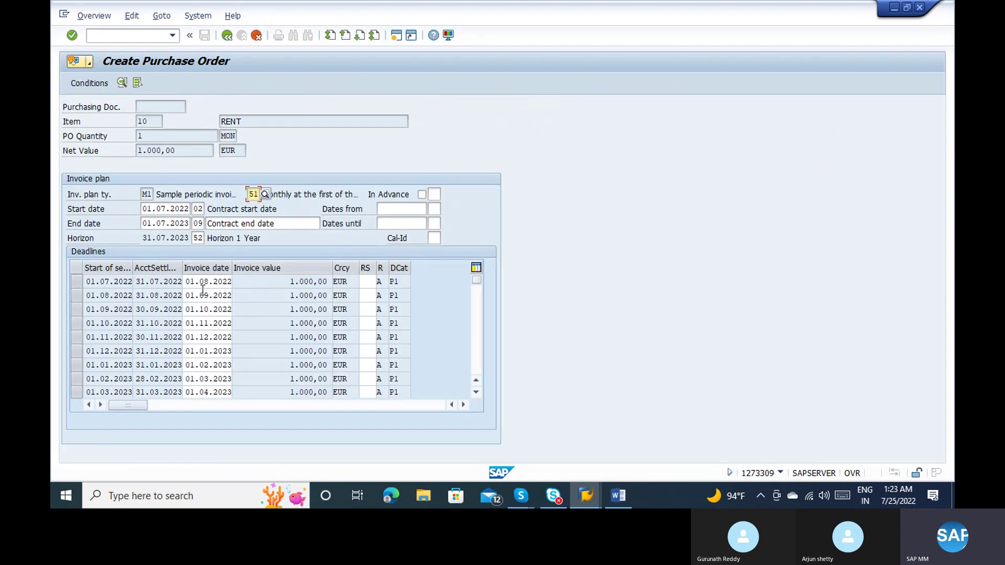
Compare the monthly date determination rules without choosing another one, and check the first deadline's invoice date
left_click(265, 194)
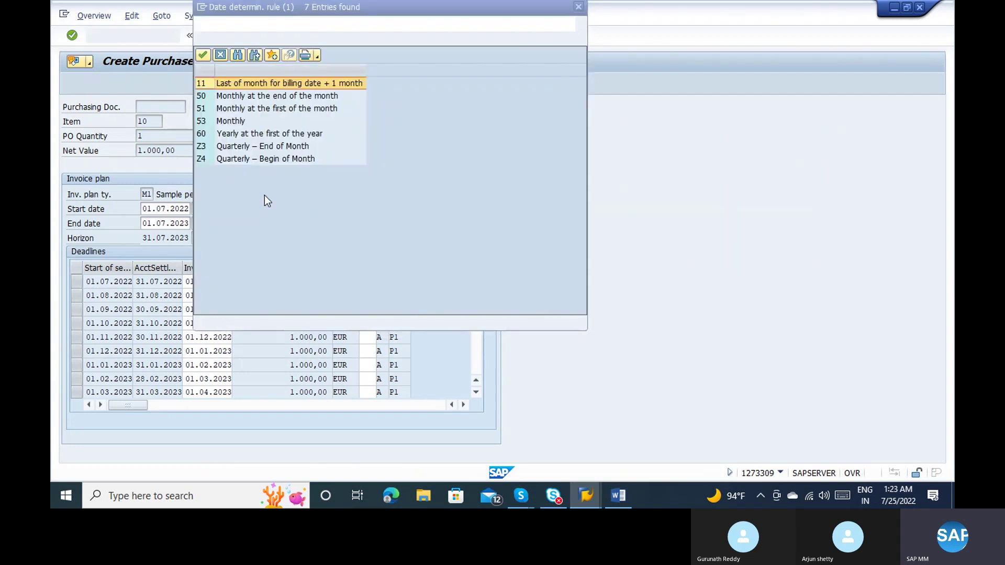
left_click(304, 122)
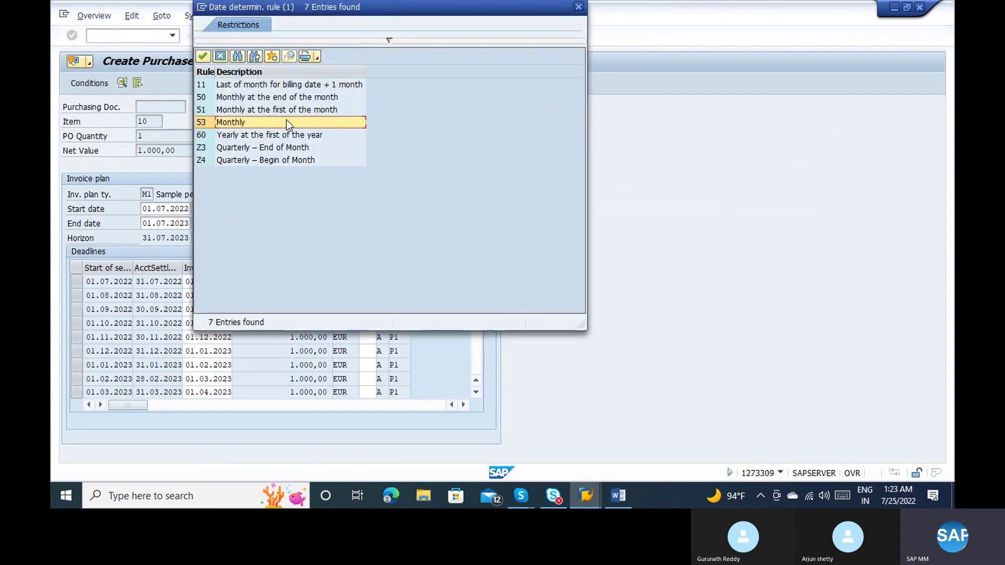
left_click(269, 115)
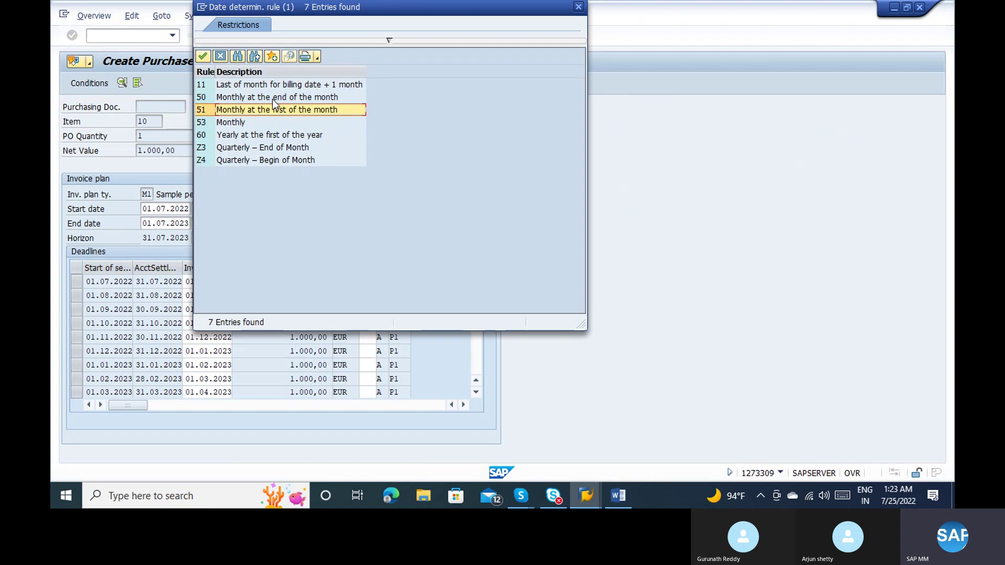
left_click(234, 124)
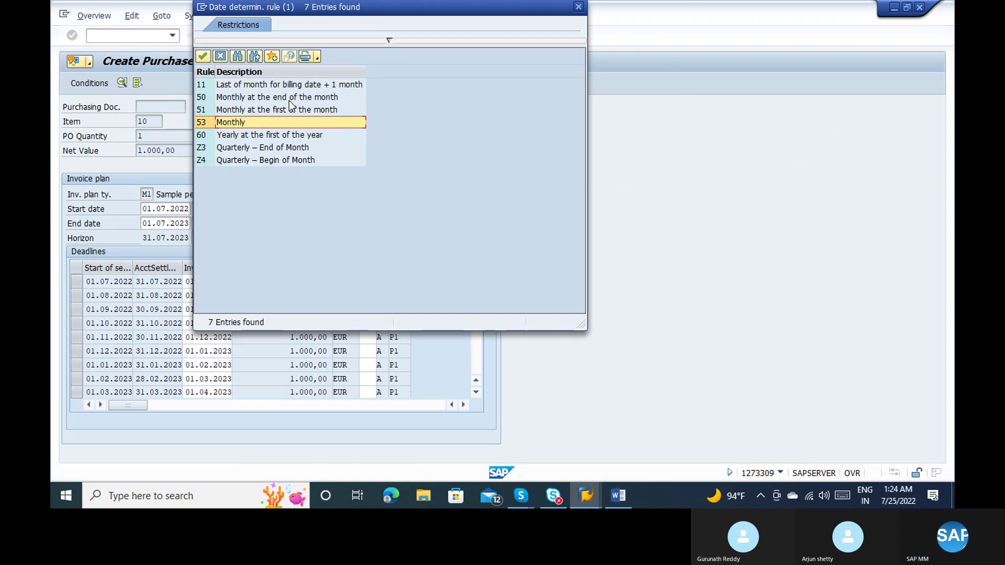
left_click(578, 7)
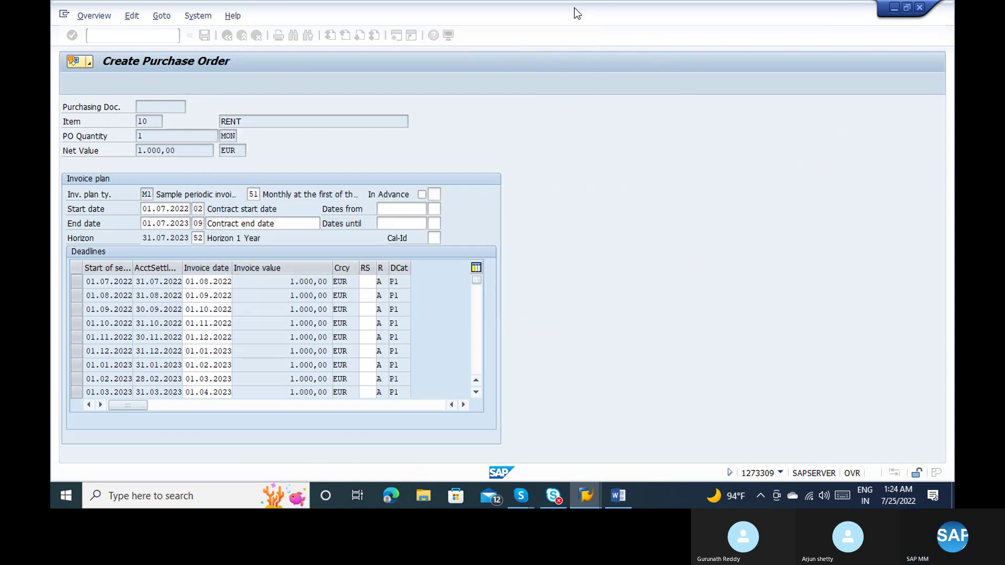
left_click(203, 282)
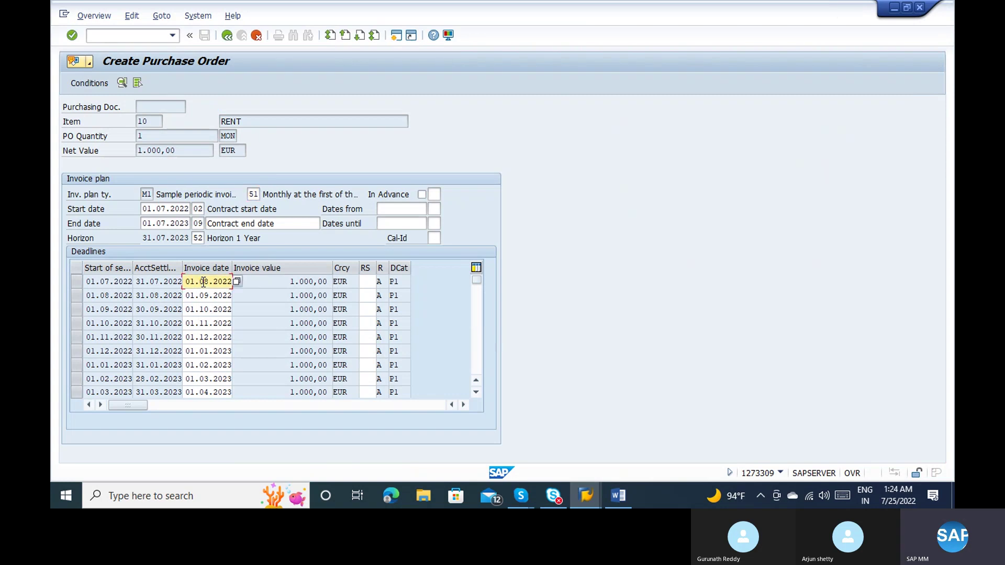
Set the first deadline's invoice date to 25.07.2022 and return from the invoicing plan to the purchase order
left_click(237, 282)
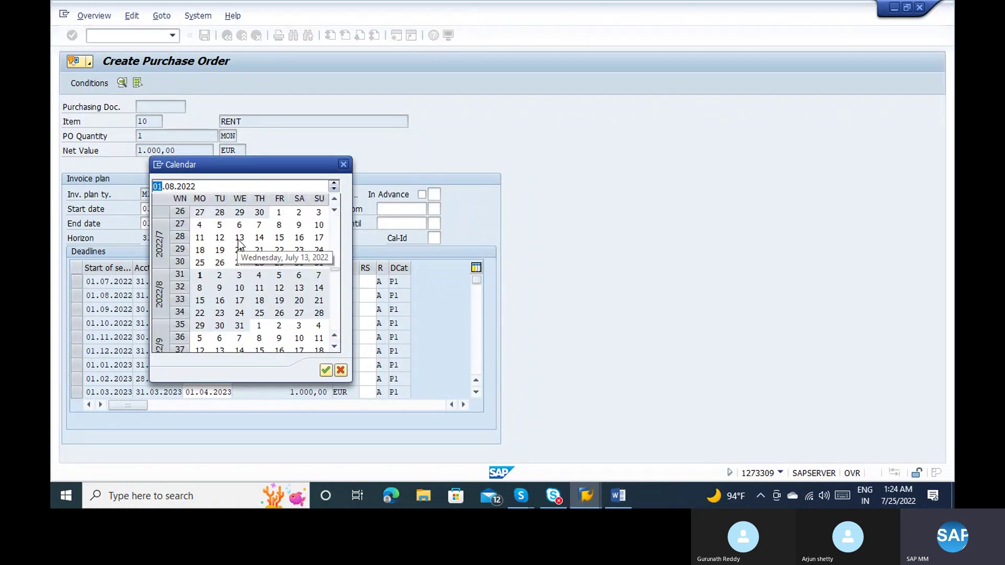
double_click(200, 263)
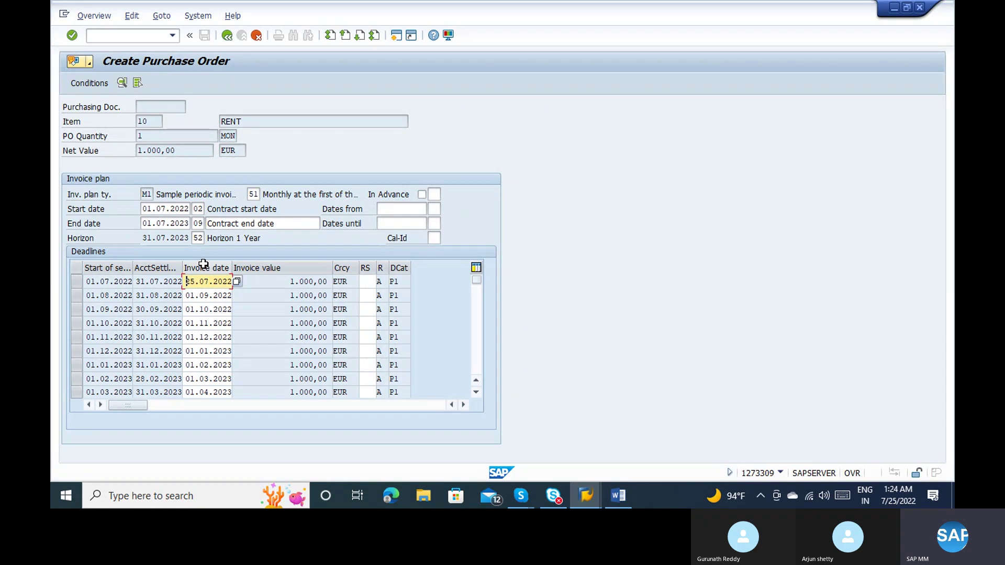
left_click(204, 295)
left_click(206, 309)
left_click(210, 337)
left_click(227, 36)
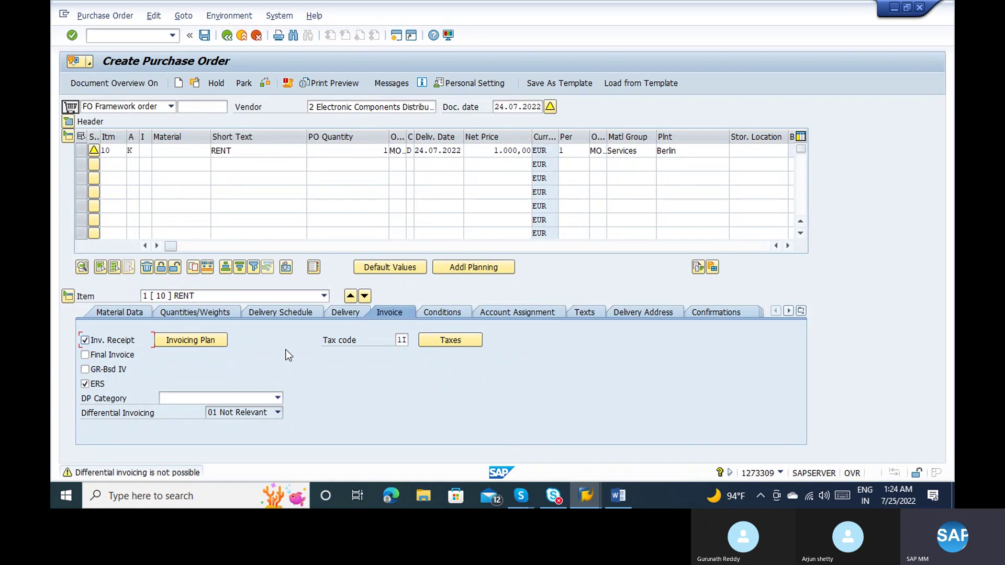
Check the order's messages and review the RENT item's delivery settings and differential invoicing options without changing them
left_click(353, 314)
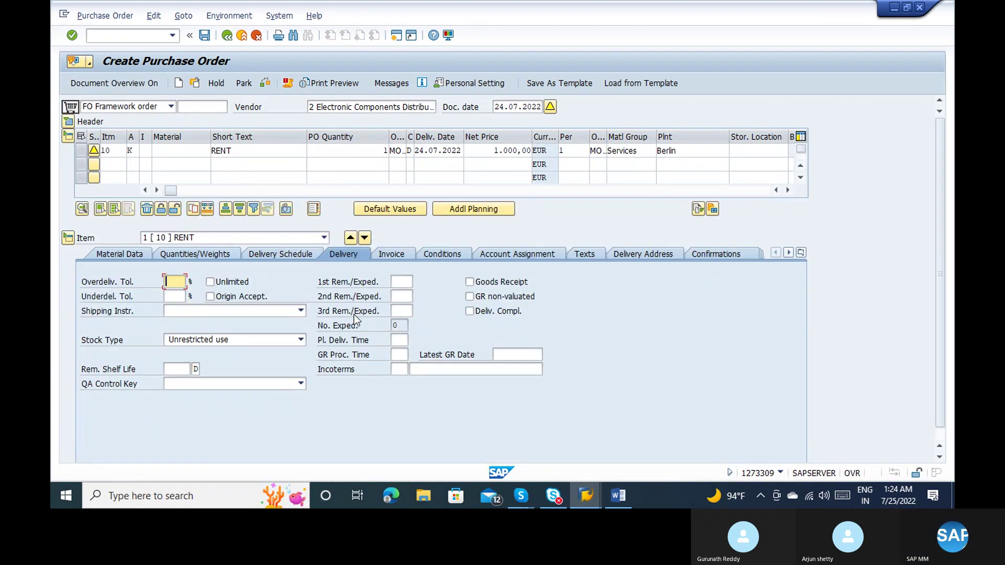
left_click(402, 260)
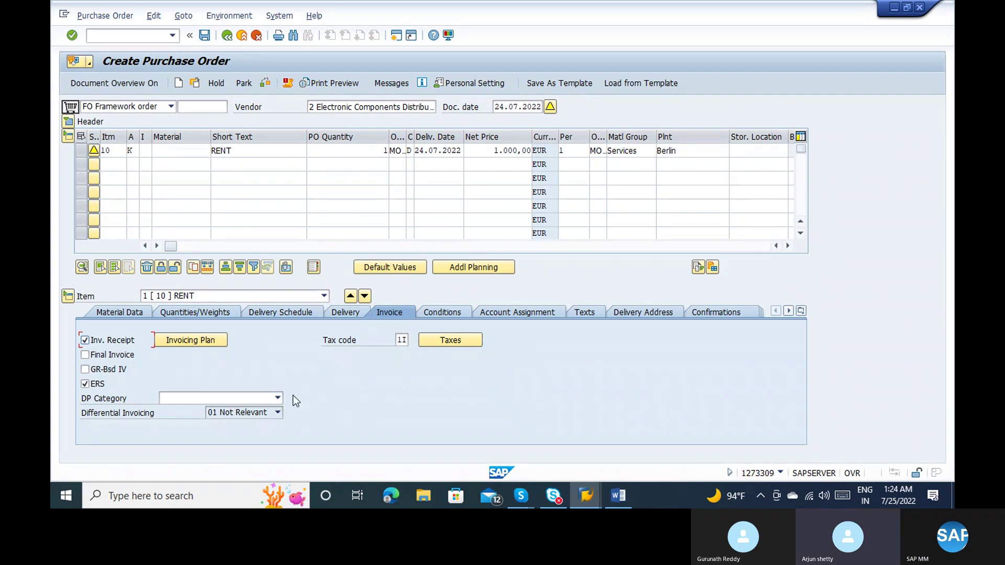
left_click(264, 85)
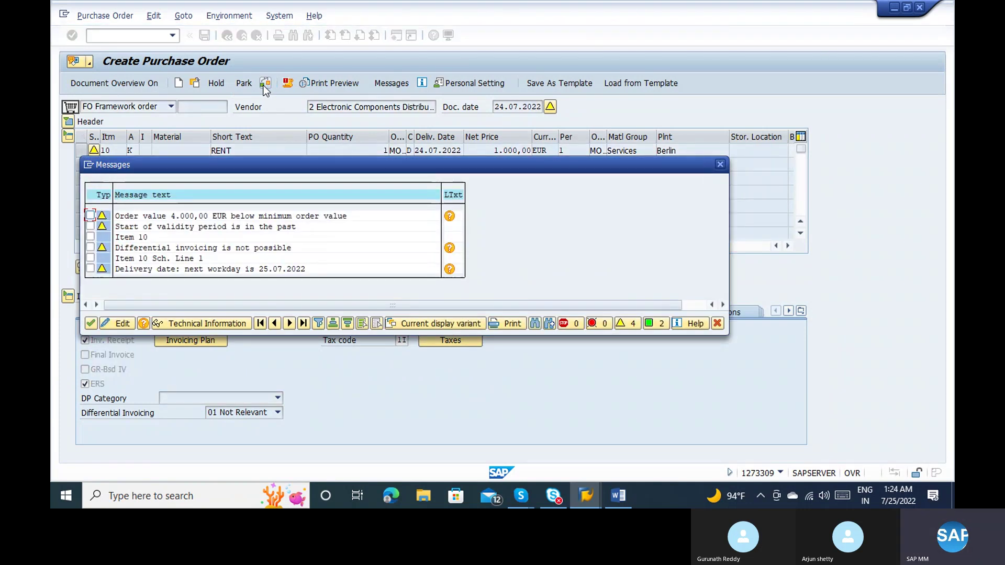
key("Return")
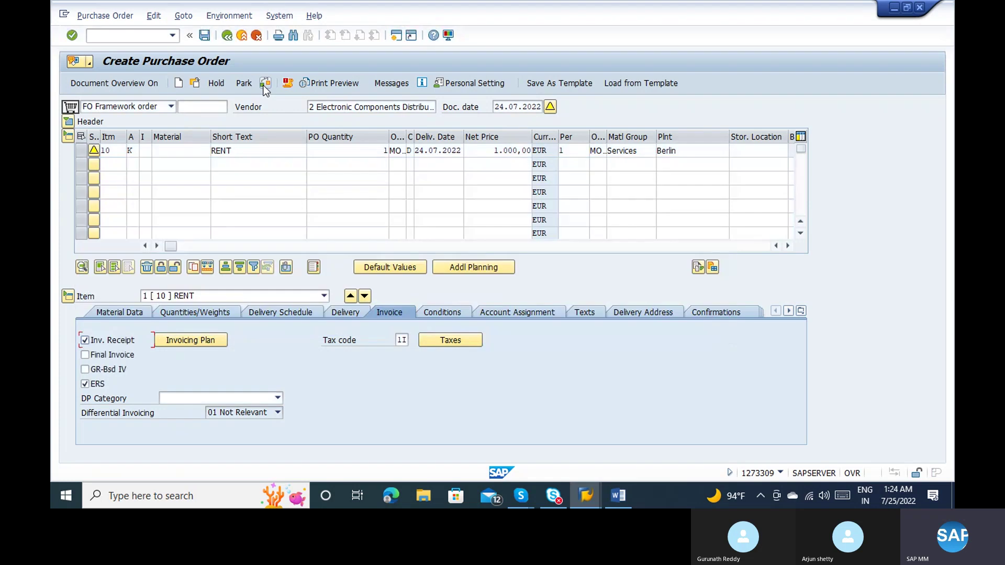
left_click(270, 414)
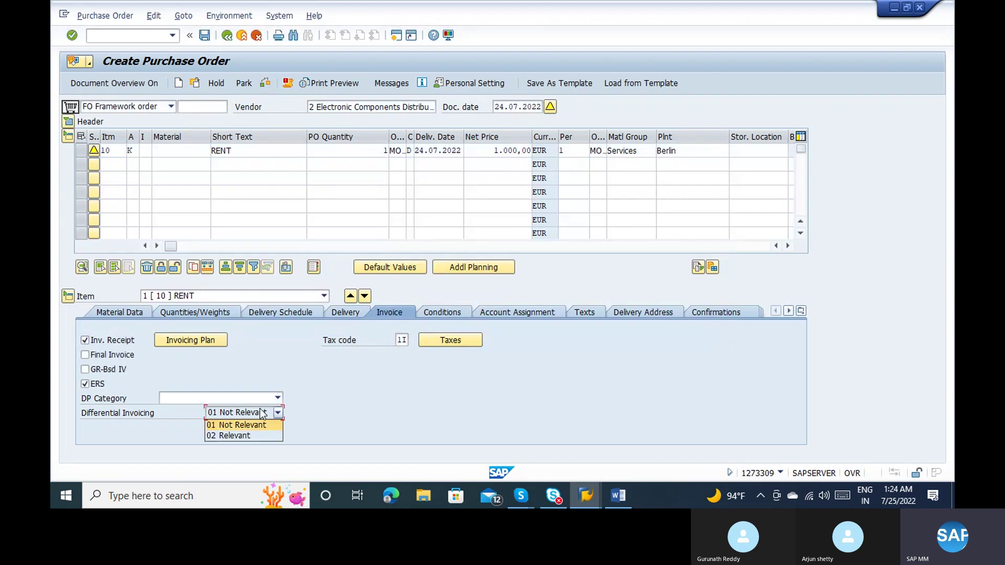
left_click(351, 397)
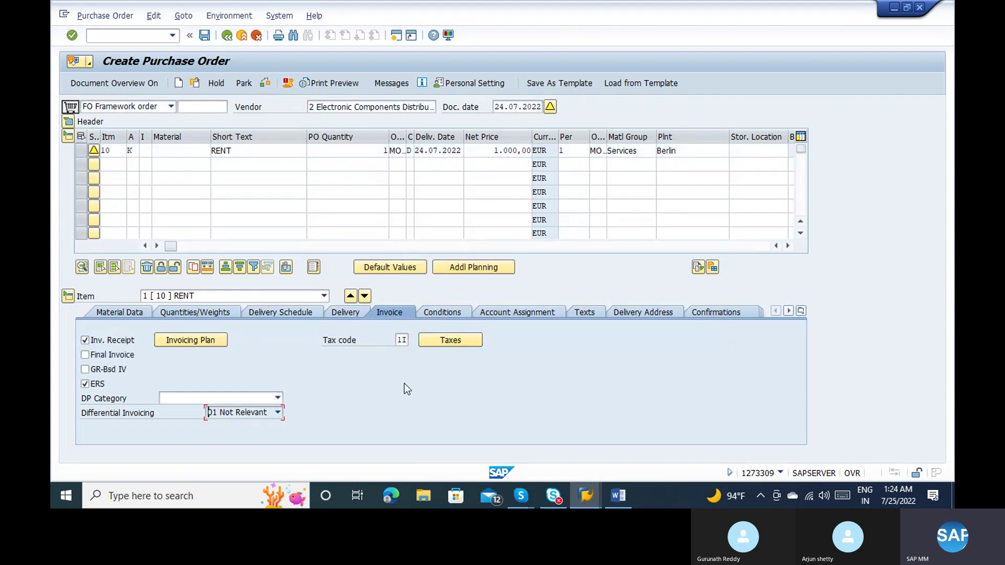
Save the framework order despite its warnings and reopen the saved document for display
left_click(204, 36)
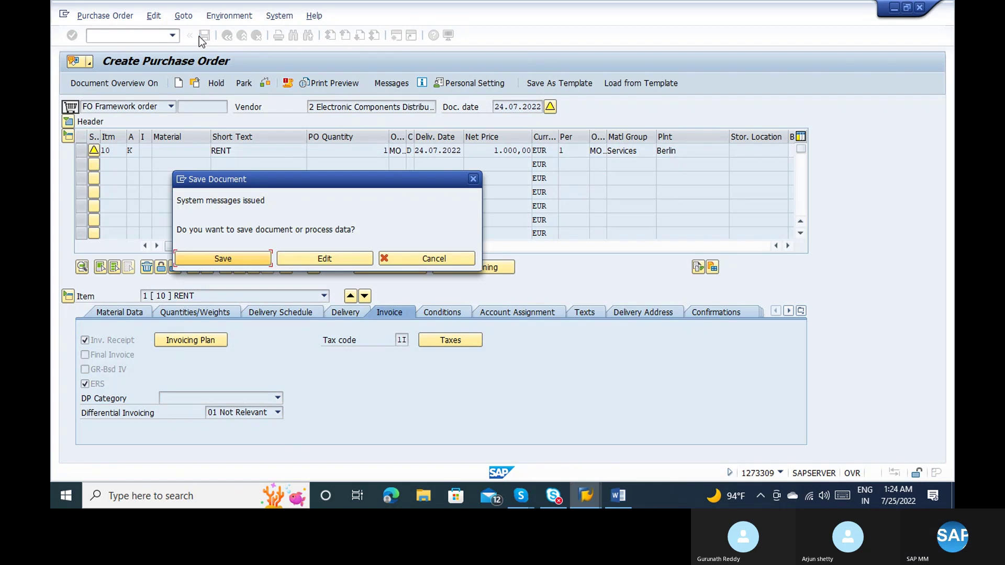
key("Return")
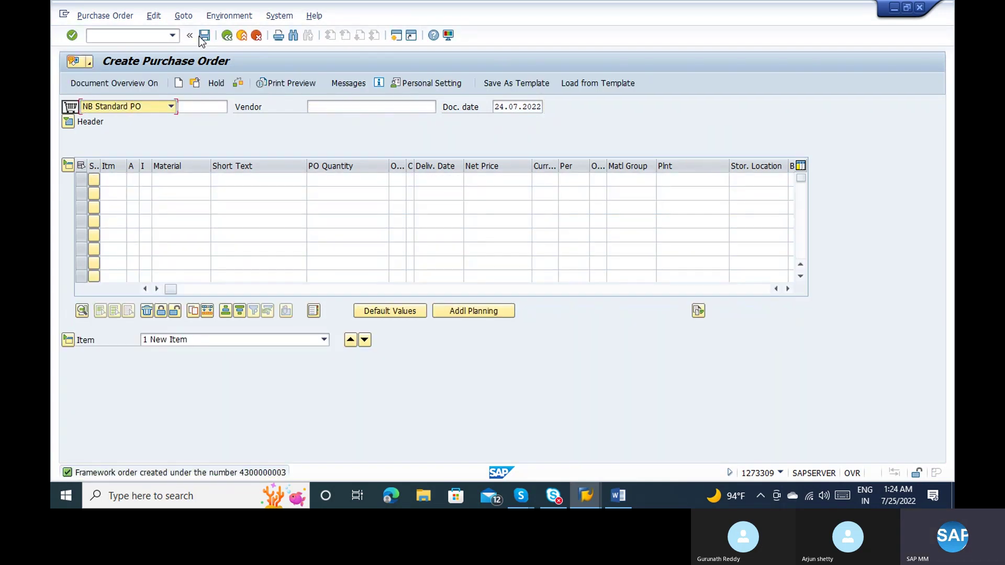
left_click(196, 78)
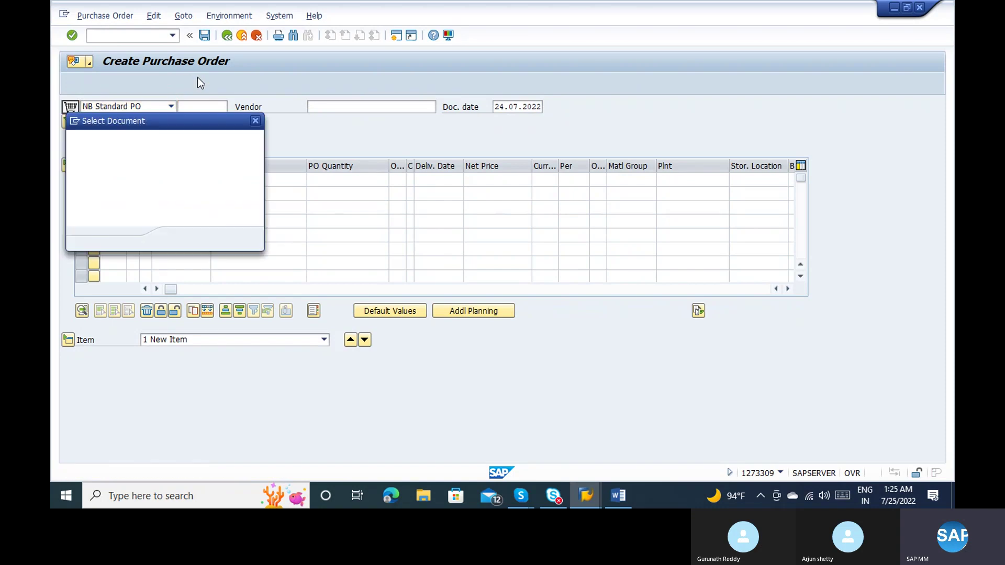
key("Return")
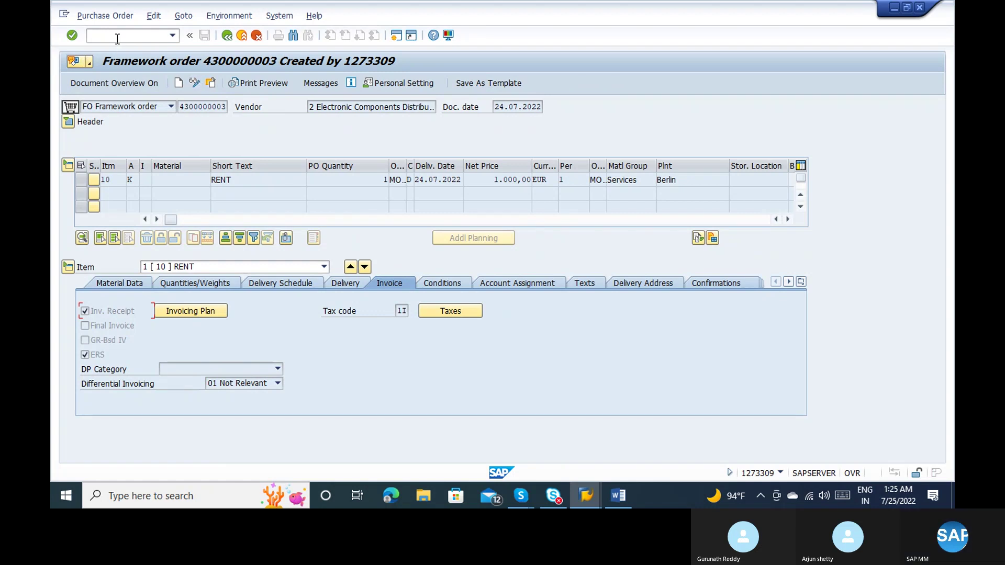
Test-run Invoicing Plan Settlement for the saved framework order, first with the preset vendor and again with the vendor filter cleared
type("/nmiru")
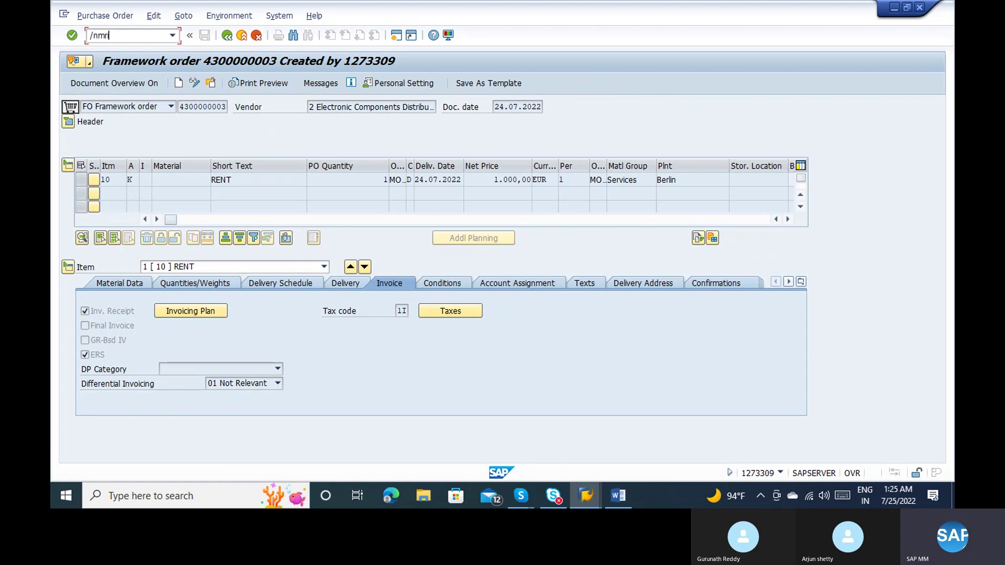
key("Return")
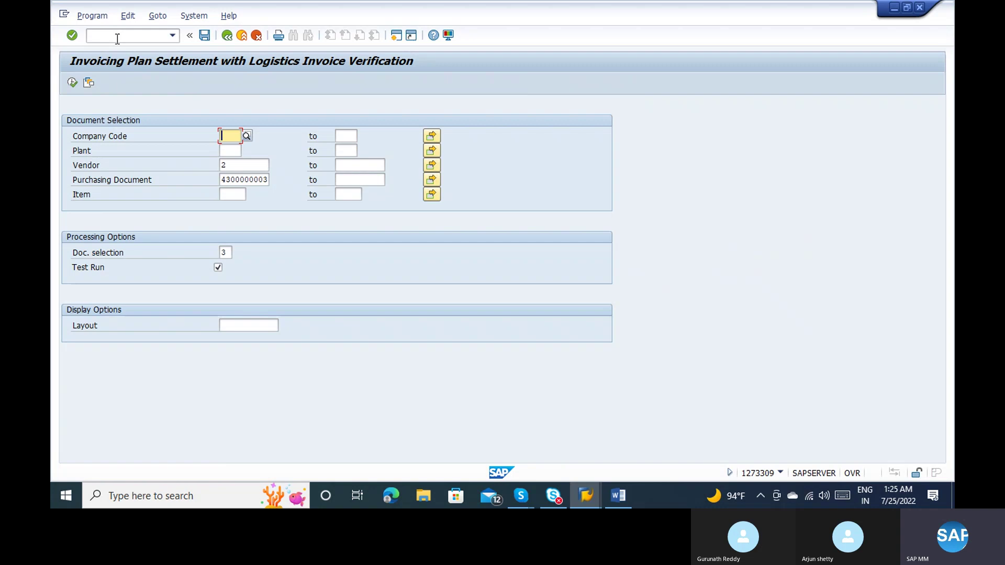
left_click(72, 83)
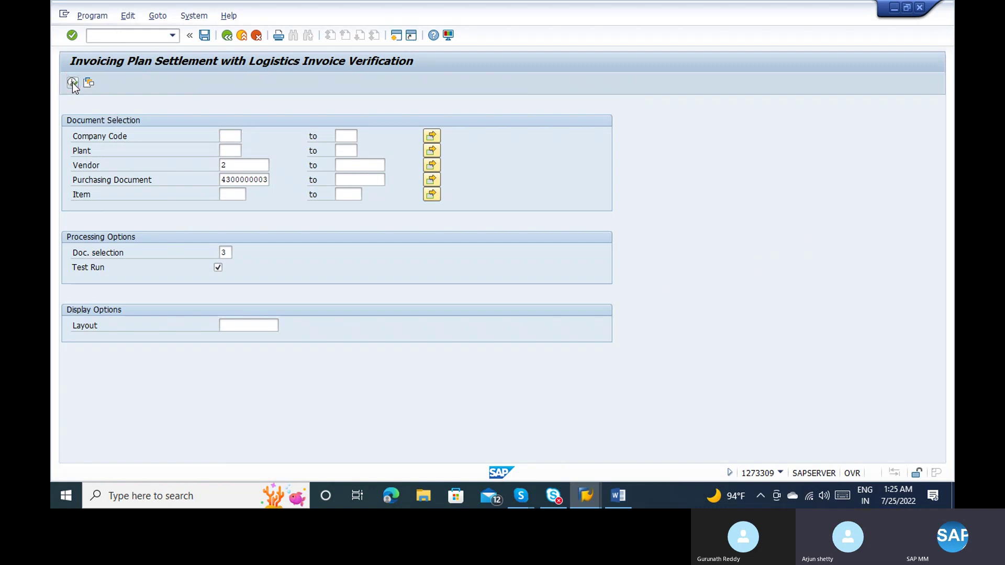
left_click(229, 166)
key("BackSpace")
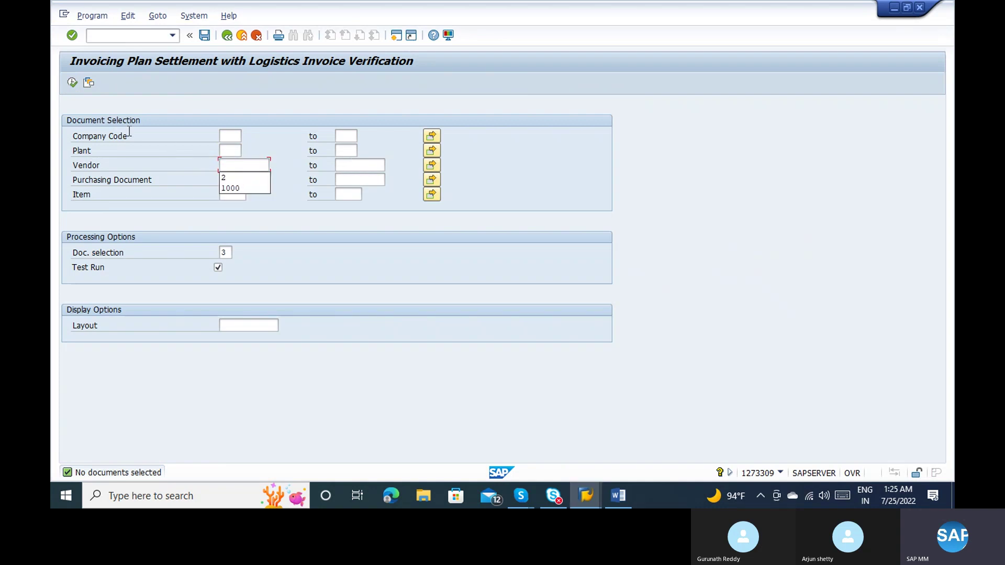
left_click(71, 84)
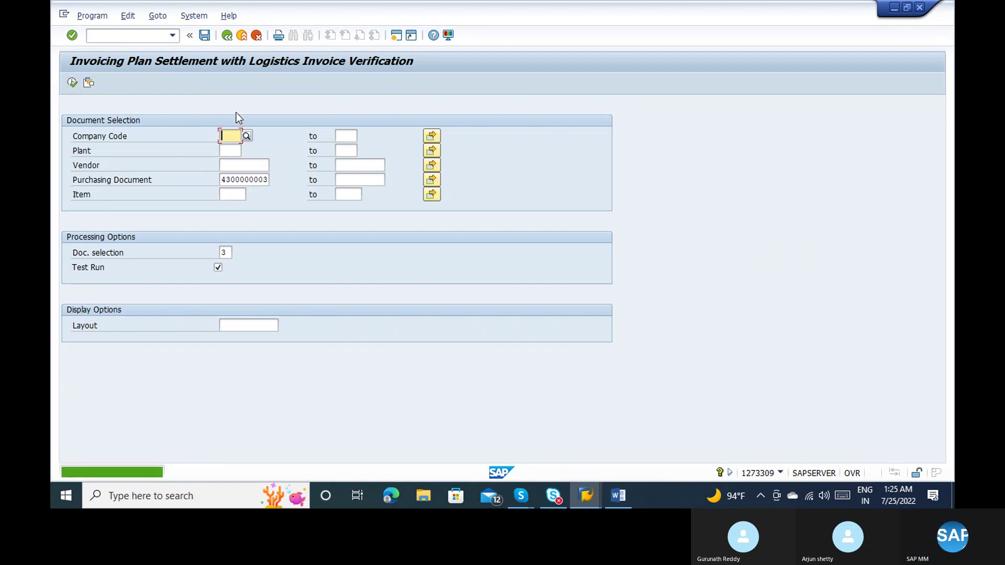
Open the saved framework order in a separate session with transaction ME23N
left_click(107, 36)
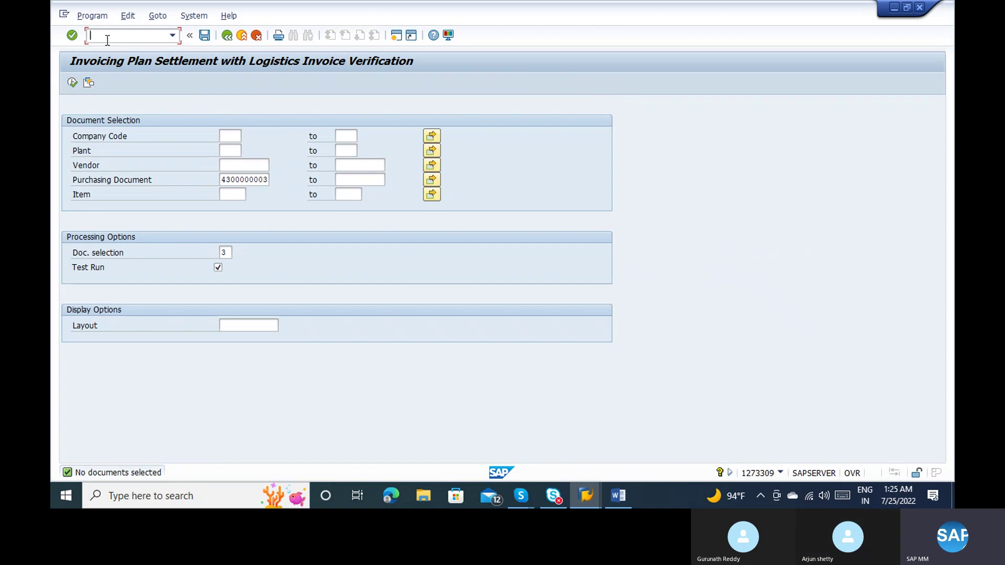
type("/n")
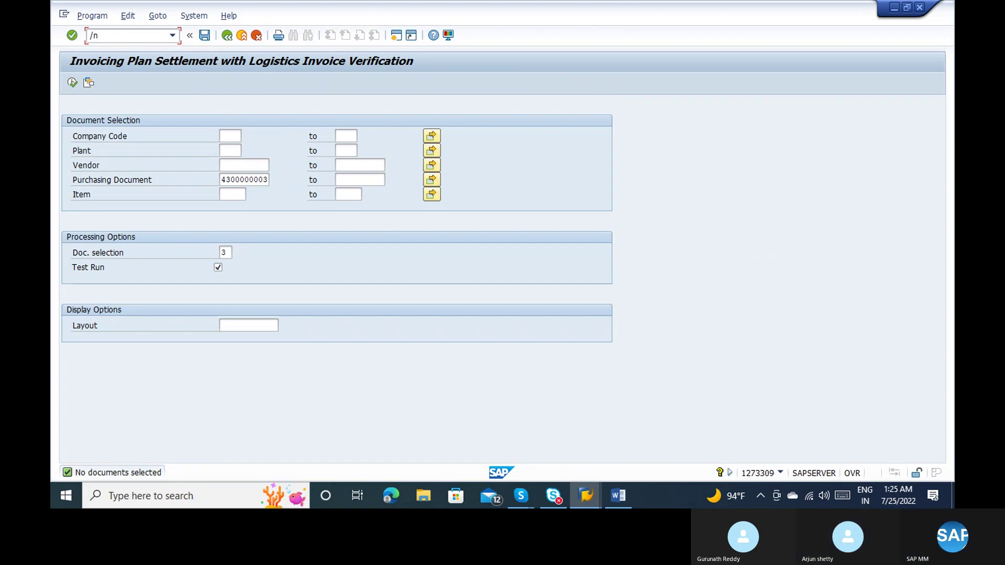
key("BackSpace")
key("BackSpace")
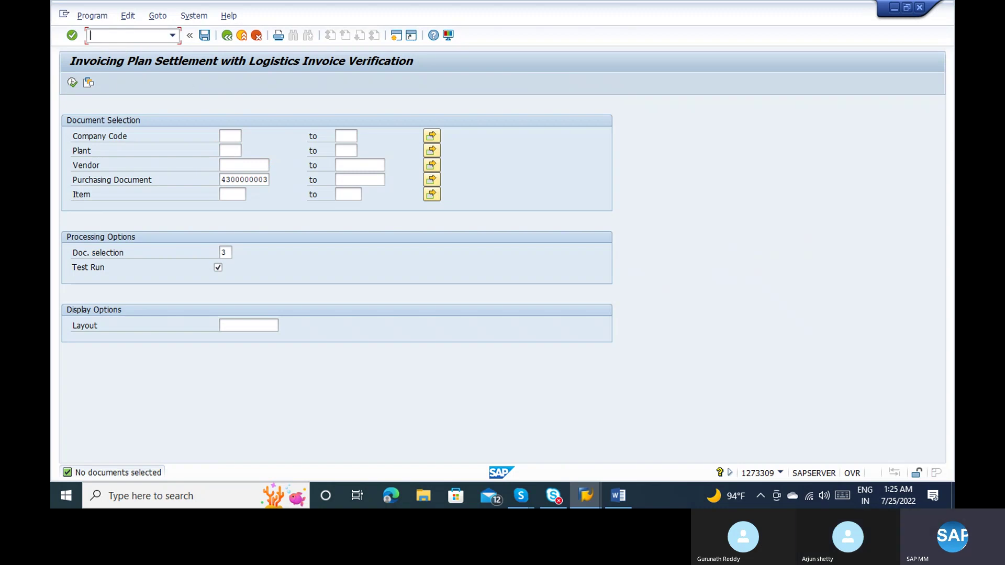
key("alt+Tab")
key("alt+Tab")
type("/ome23n")
key("Return")
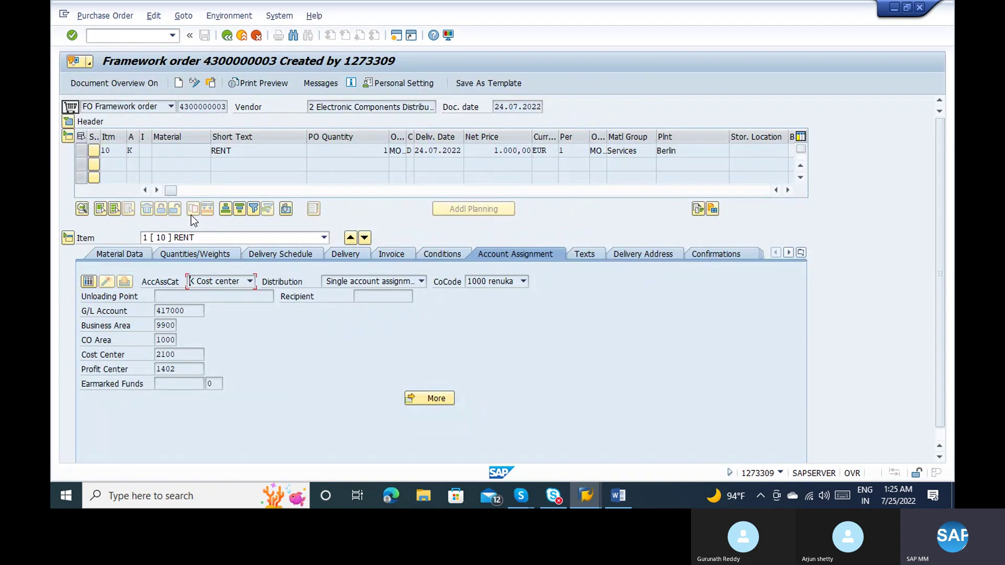
Examine the RENT item's further columns in the item overview of the framework order
left_click(199, 190)
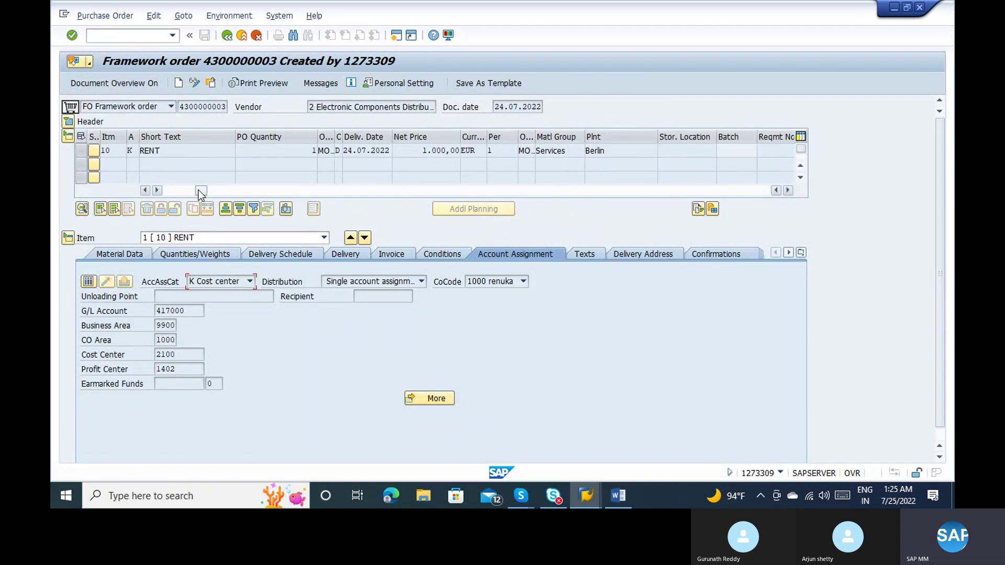
left_click(237, 189)
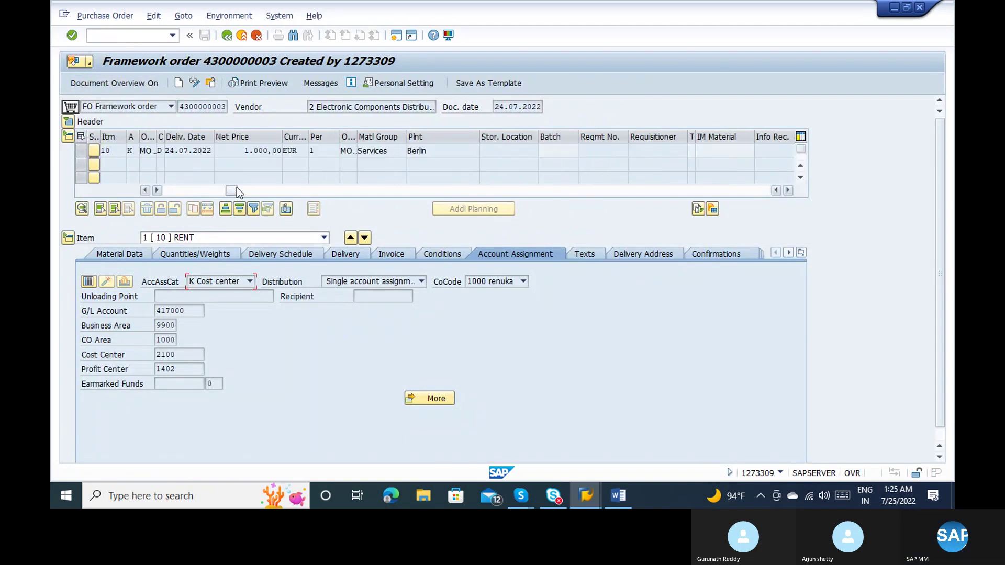
left_click(262, 193)
left_click(286, 191)
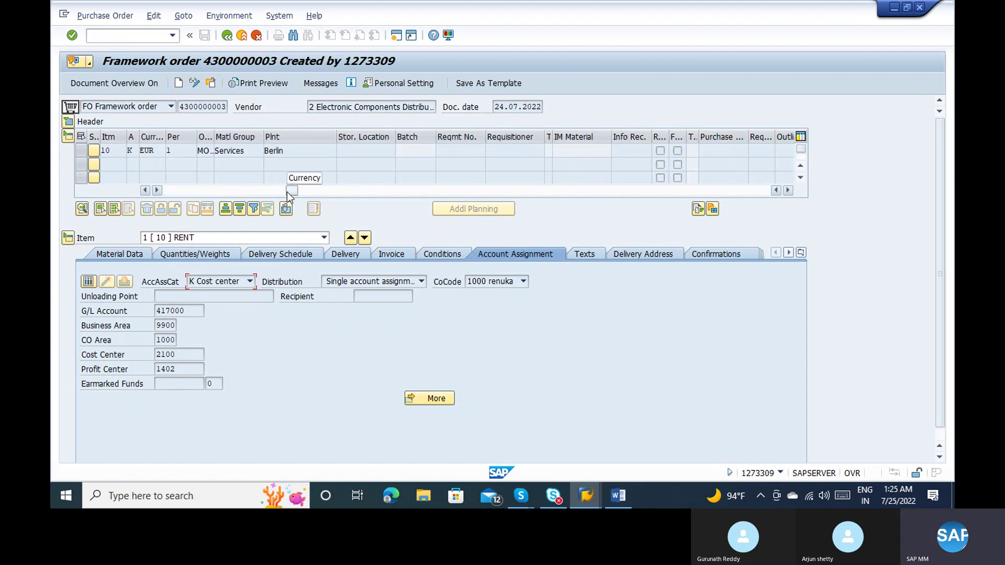
left_click(300, 192)
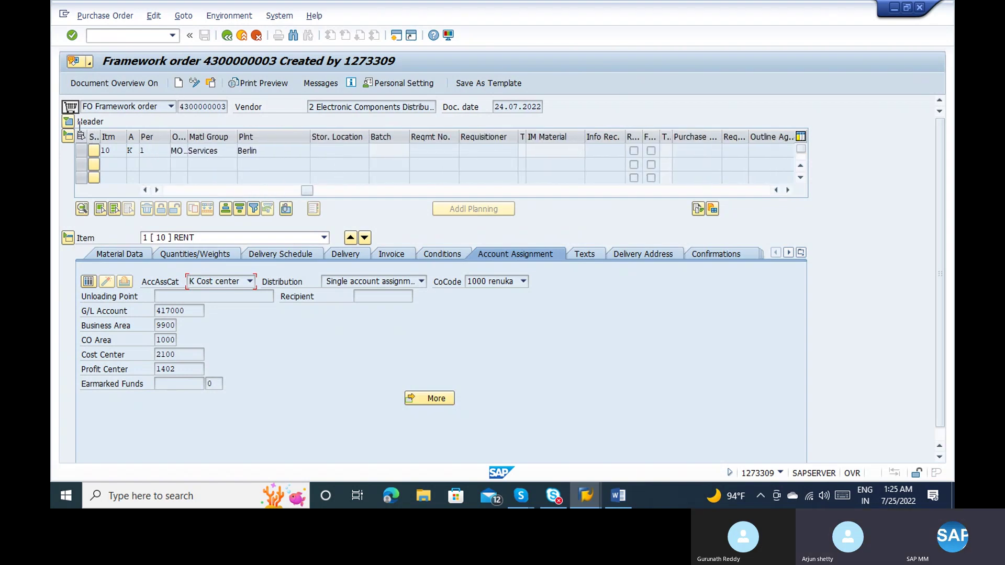
left_click(320, 192)
left_click(334, 193)
left_click(378, 193)
left_click(303, 193)
left_click(234, 192)
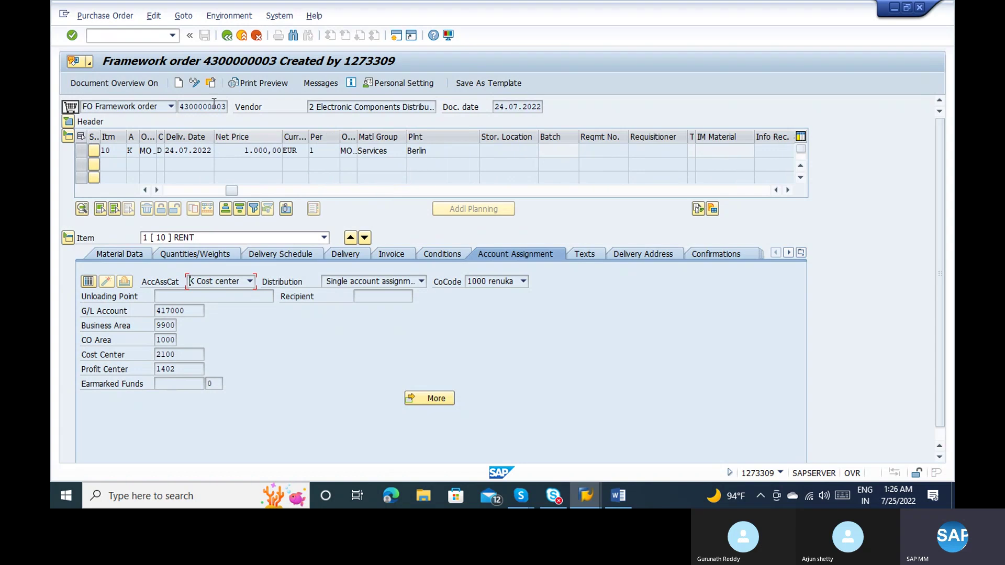
Switch the framework order to change mode, expand the item details, and check the document for messages
left_click(195, 83)
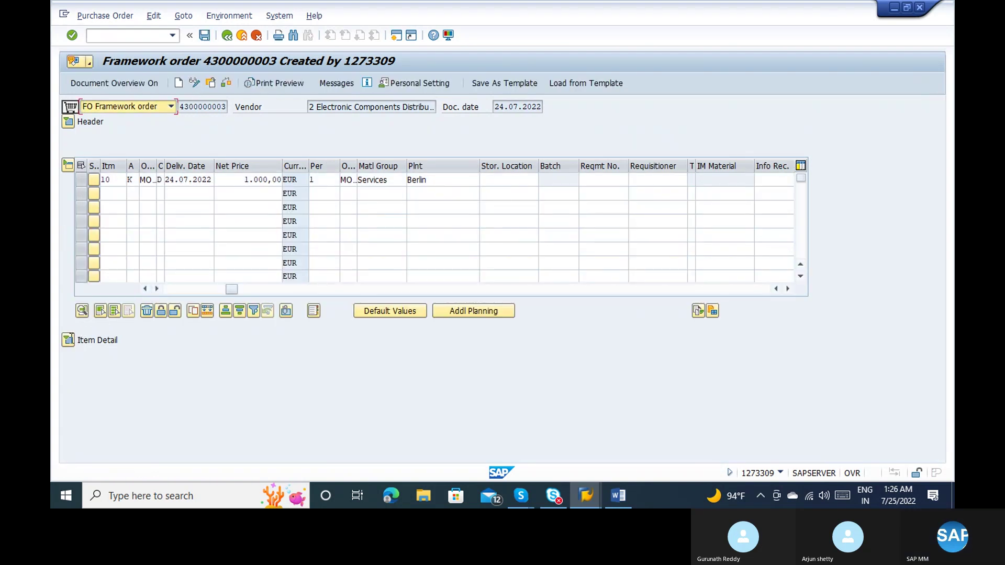
left_click(69, 339)
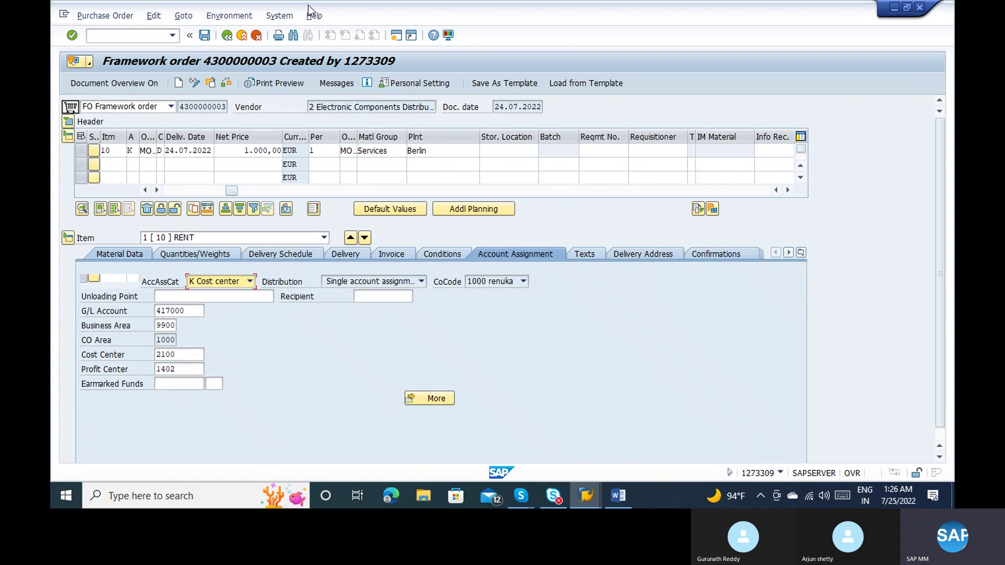
left_click(226, 84)
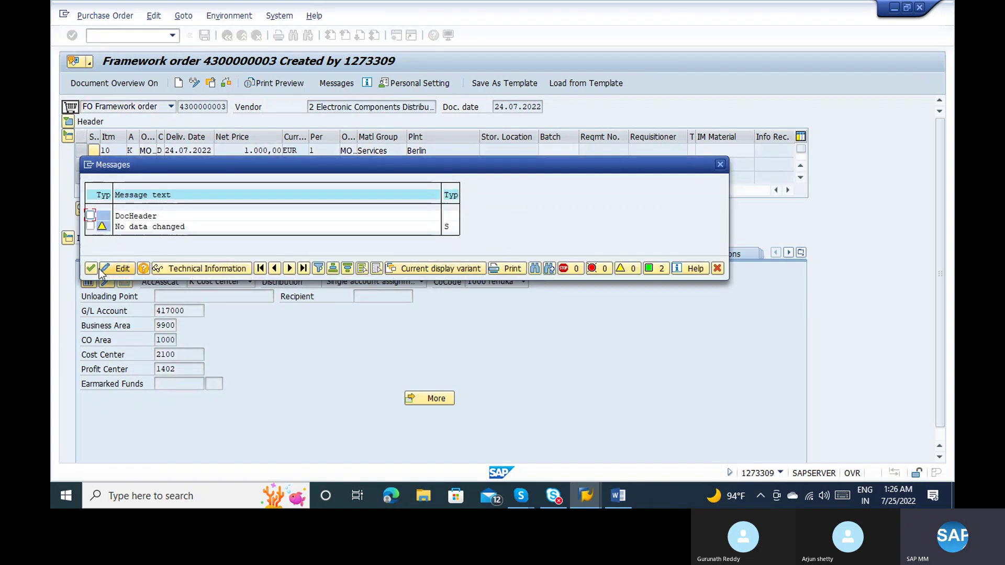
left_click(101, 268)
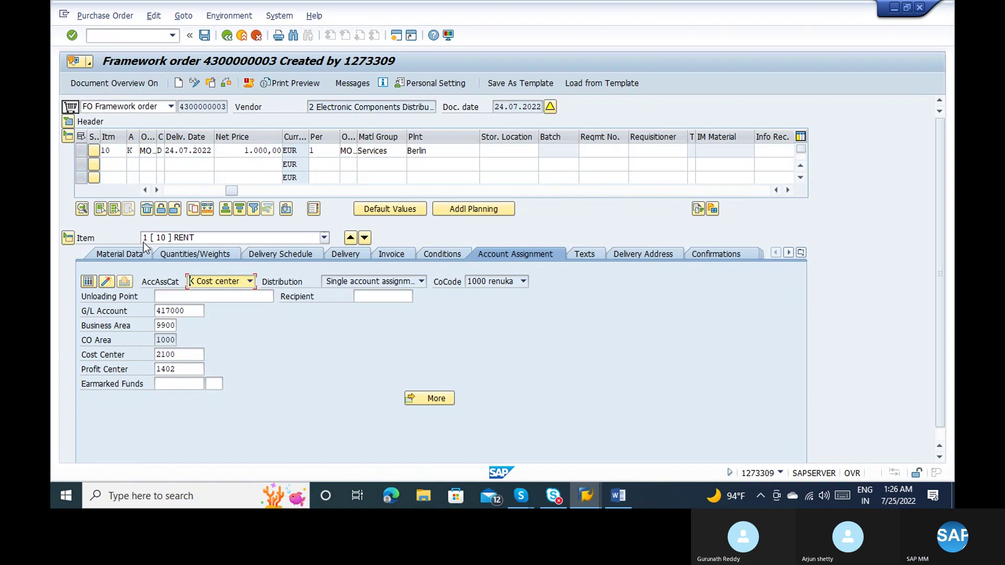
Glance at the settlement selection again, and review the RENT item's delivery schedule and invoice settings in the order
key("F3")
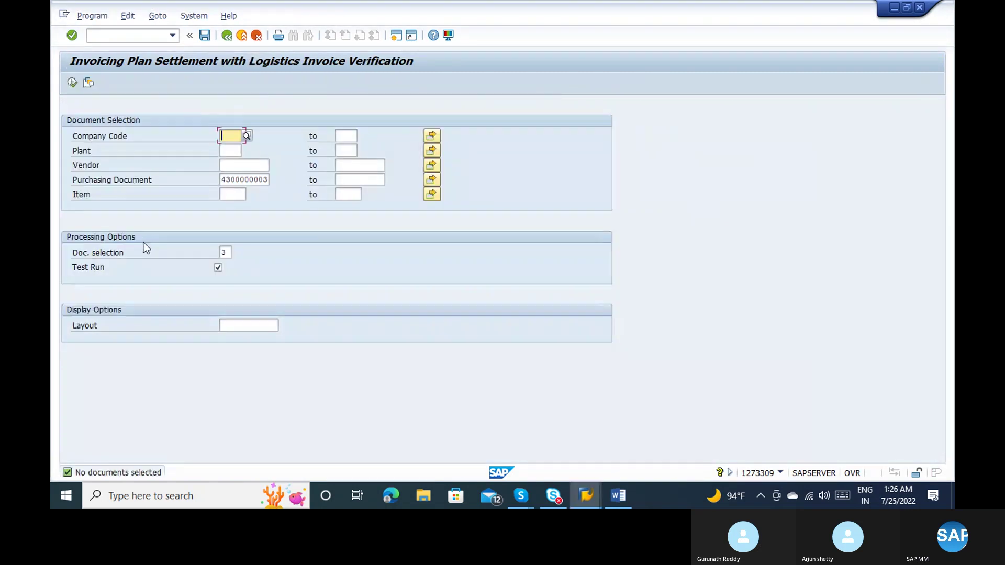
left_click(241, 36)
left_click(241, 36)
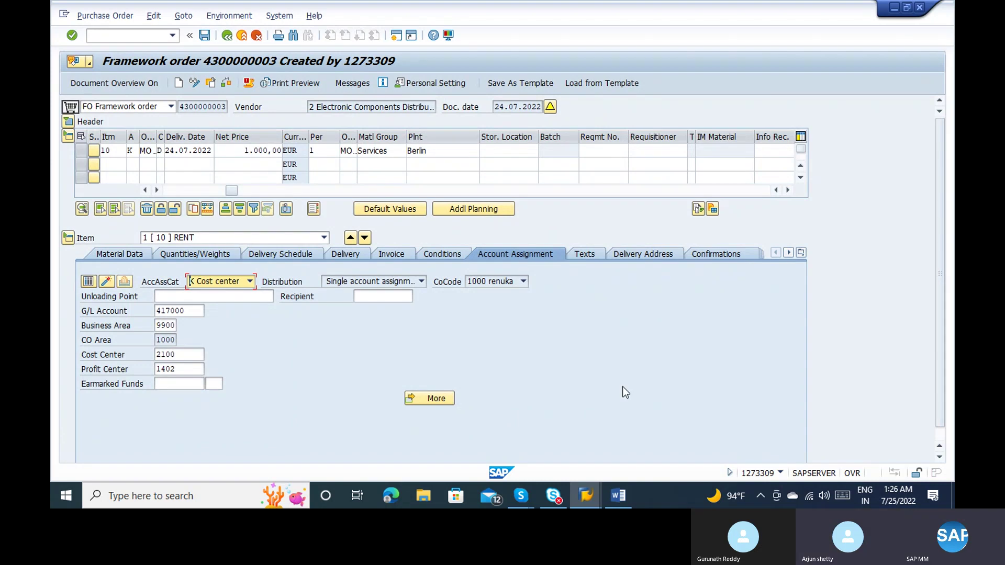
left_click(290, 255)
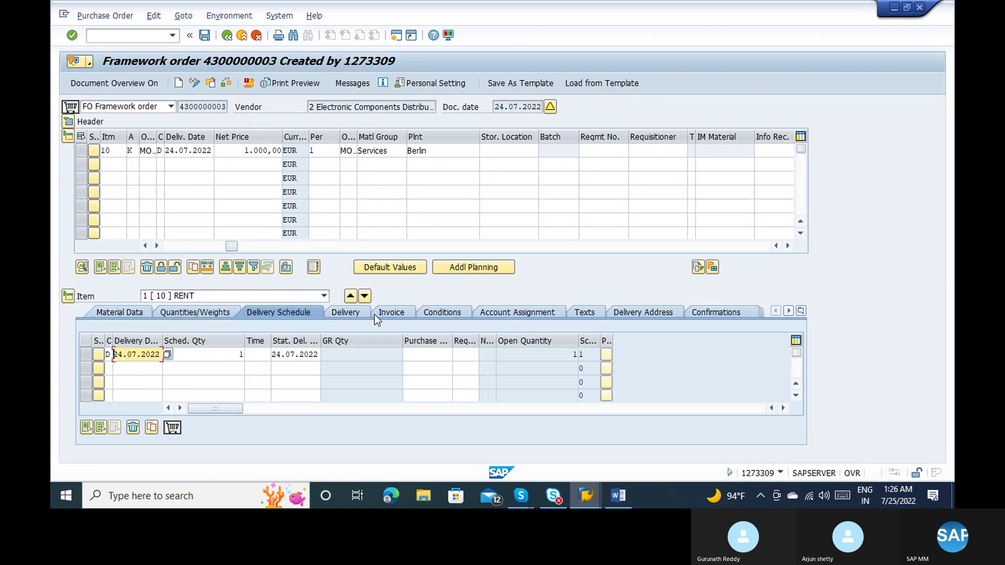
left_click(389, 312)
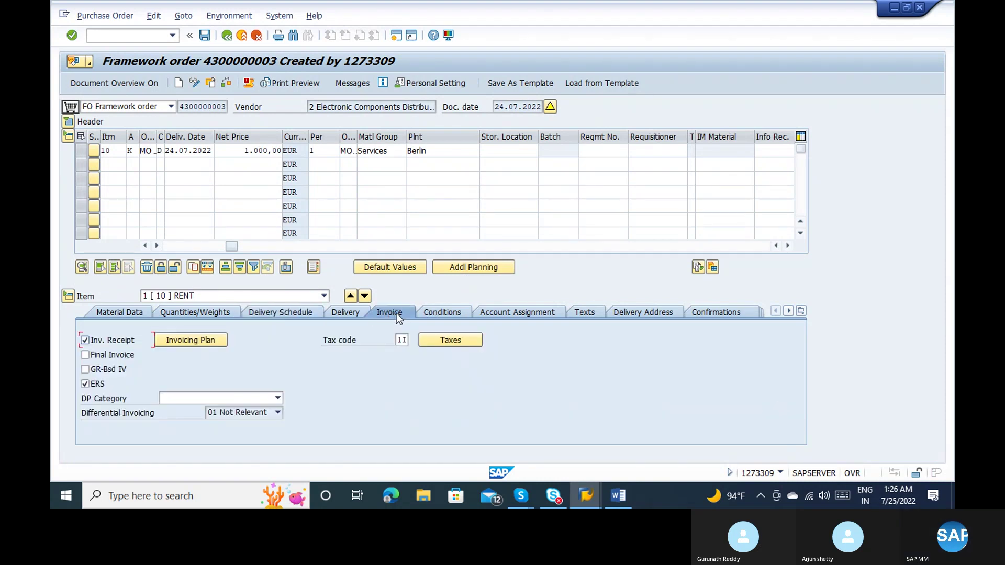
Review the RENT item's pricing conditions and cost center account assignment, including the search options for cost centers
left_click(462, 310)
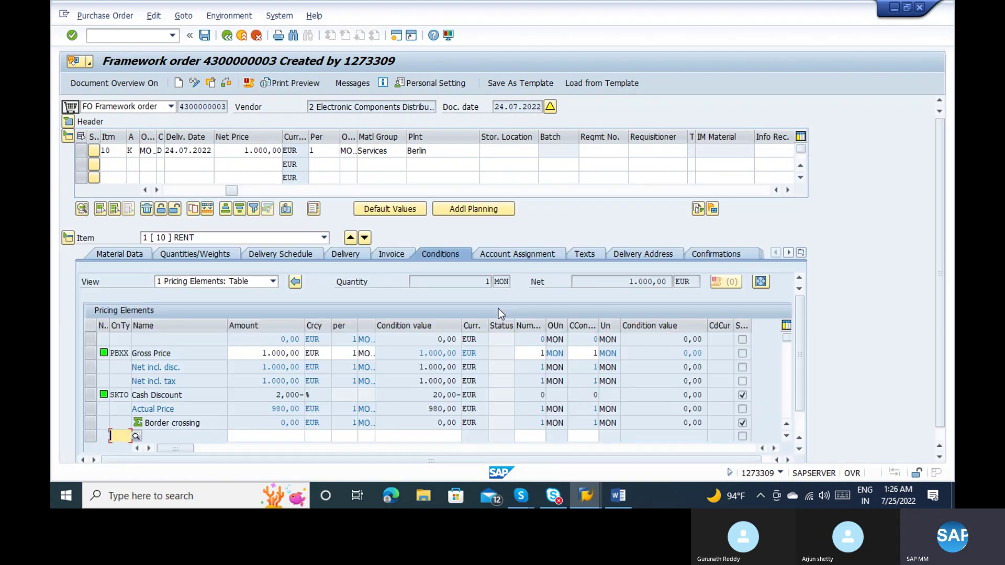
left_click(494, 253)
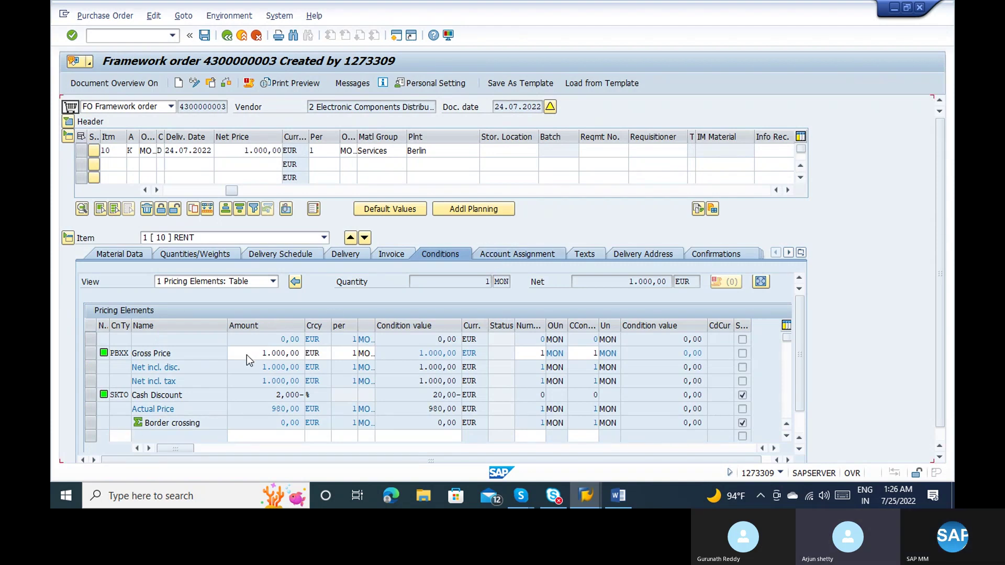
left_click(199, 355)
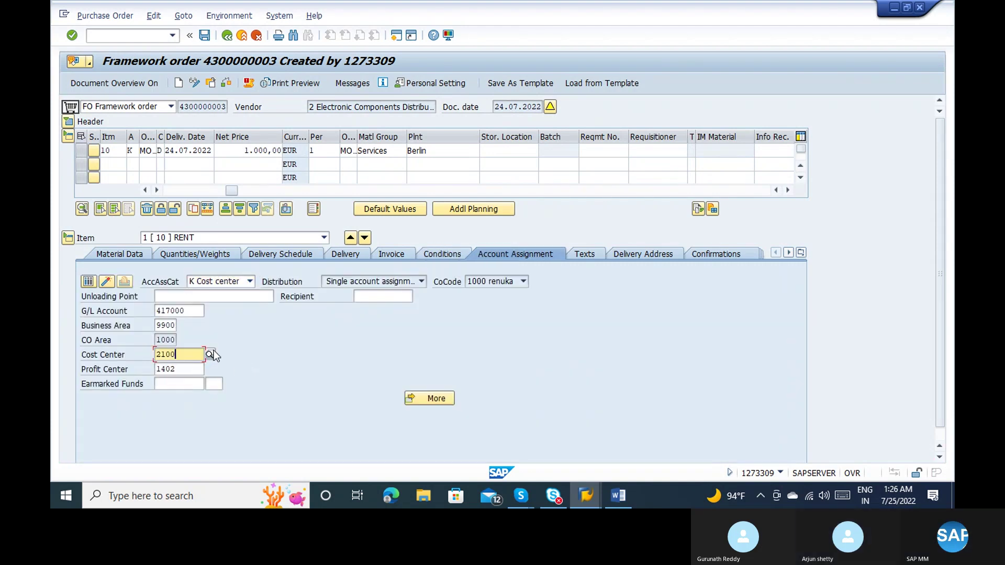
left_click(214, 350)
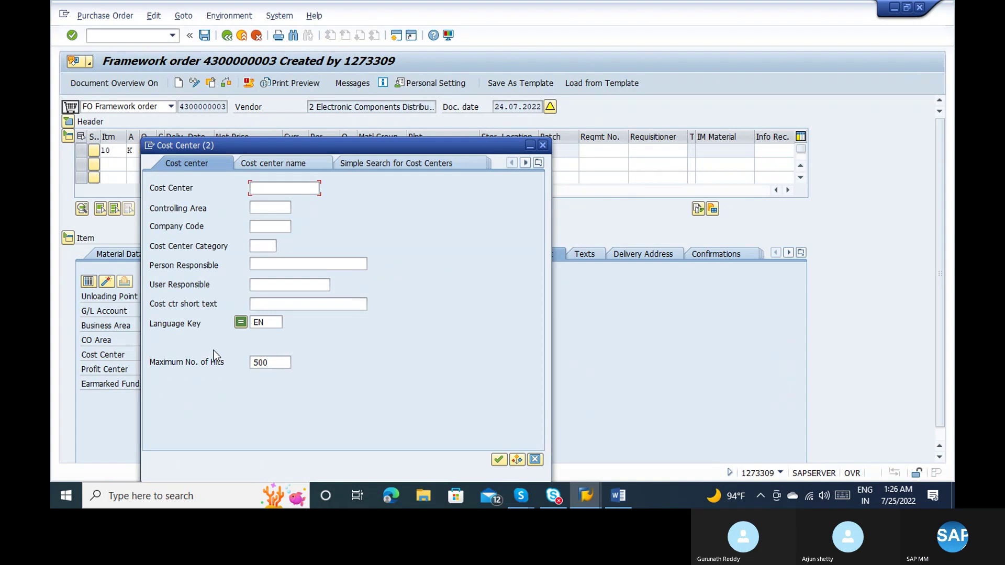
key("Escape")
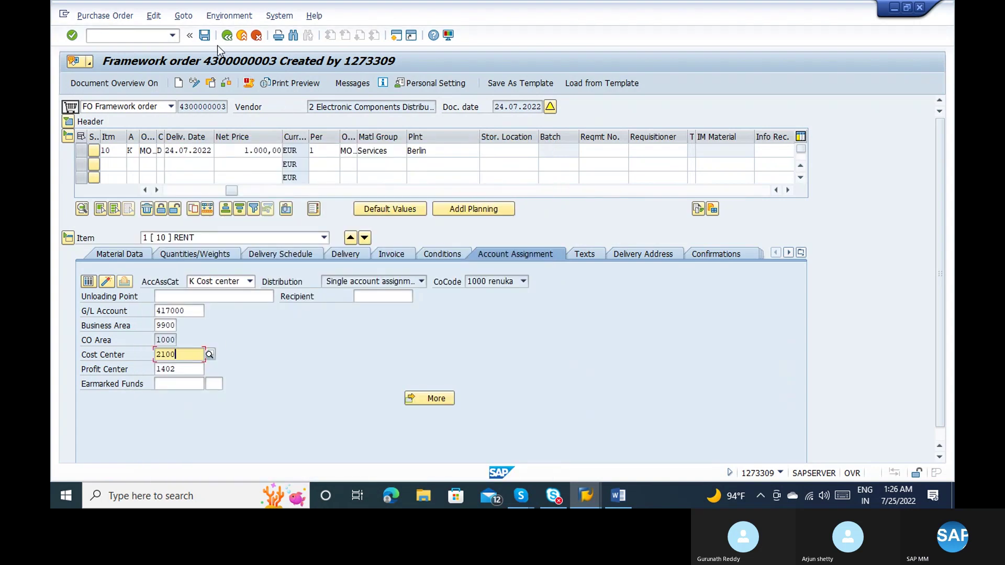
Leave the existing order and start a new purchase order with transaction ME21N, using document type FO Framework order
left_click(227, 35)
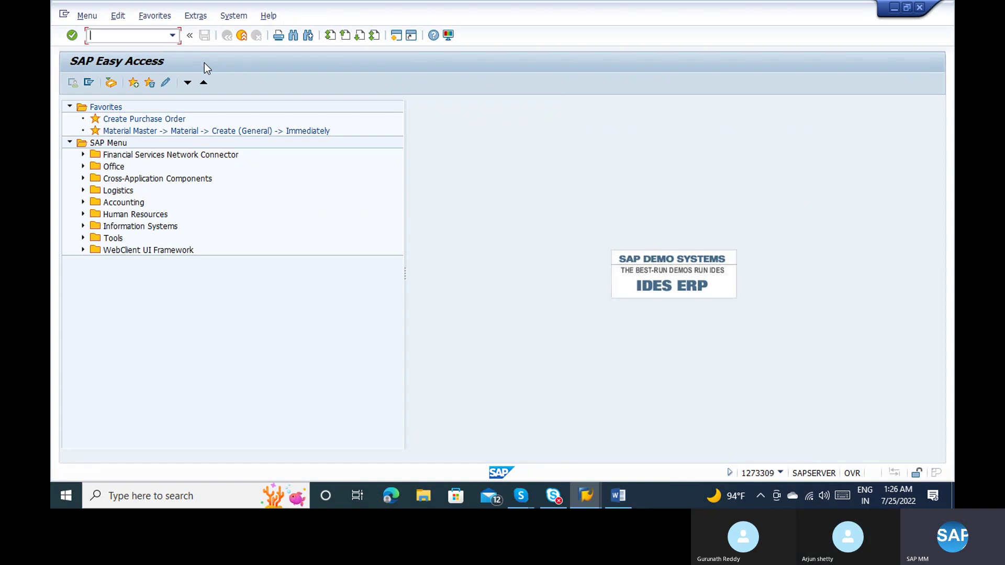
type("me21n")
key("Return")
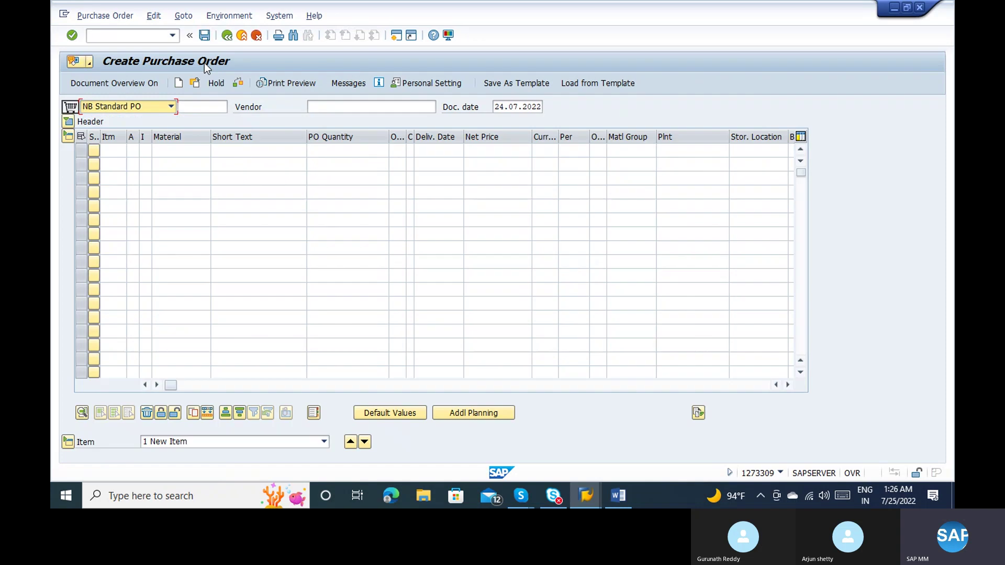
type("FO")
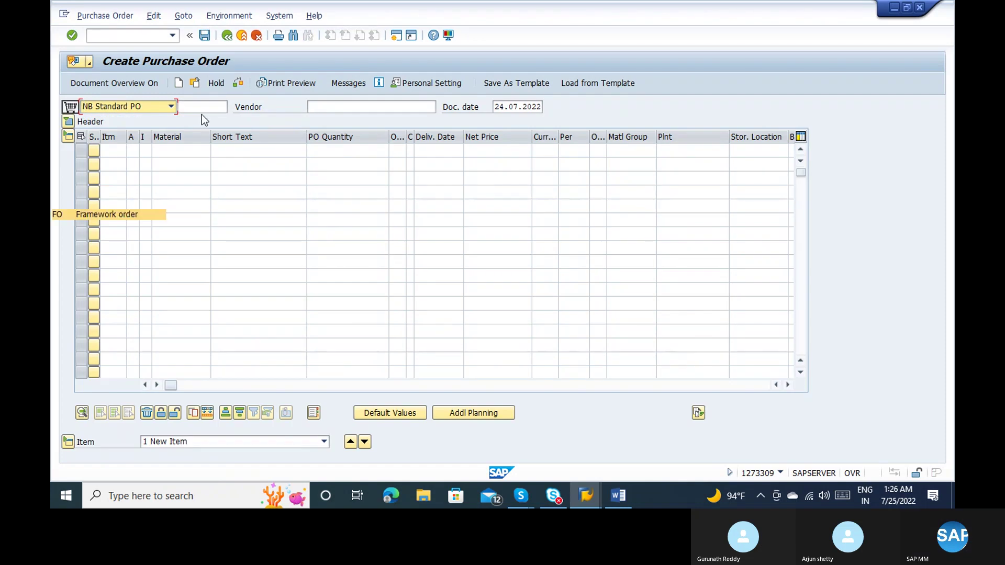
key("Return")
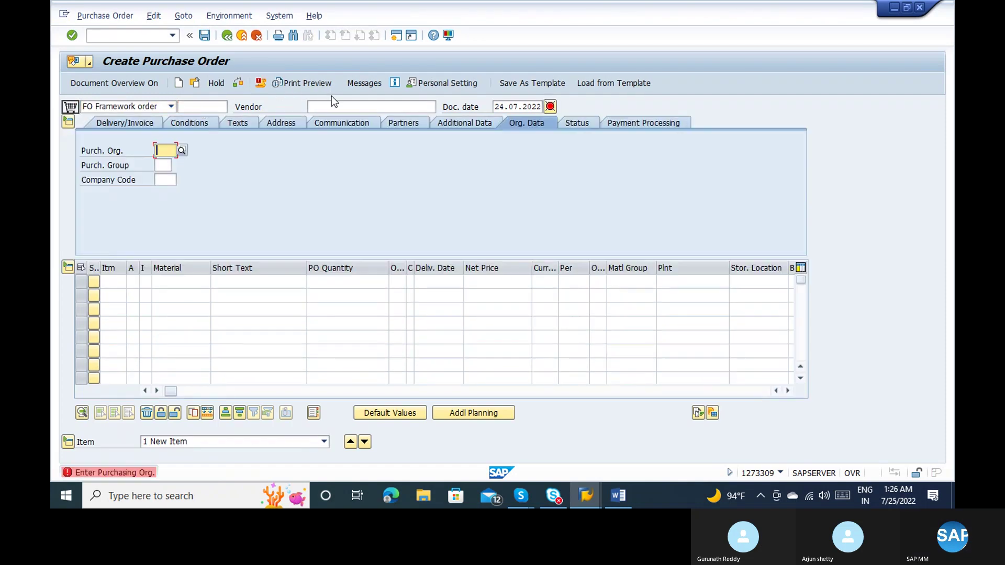
Look up vendors for purchasing organization 2121 and assign LNT_STORE VENDOR to the framework order
left_click(328, 104)
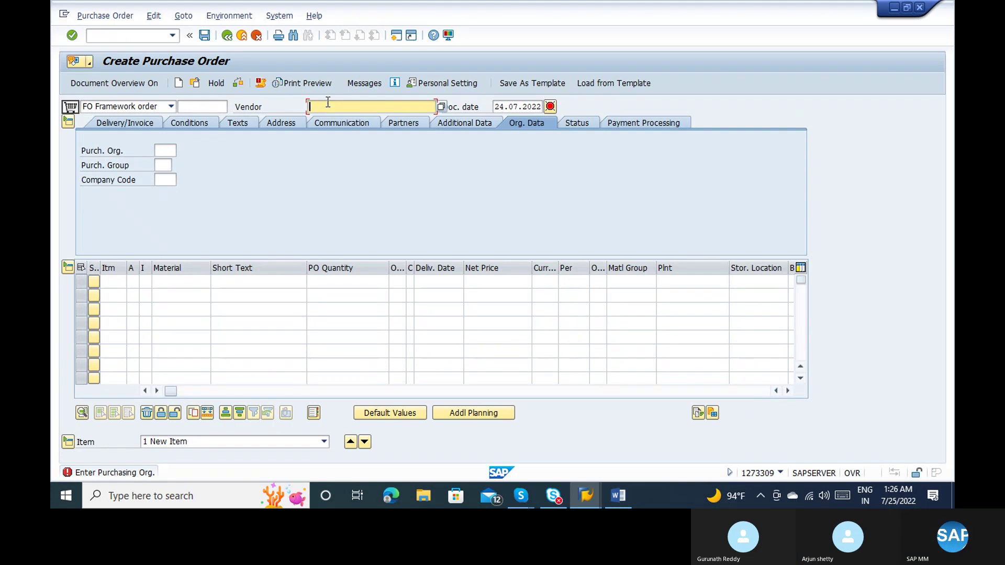
left_click(446, 107)
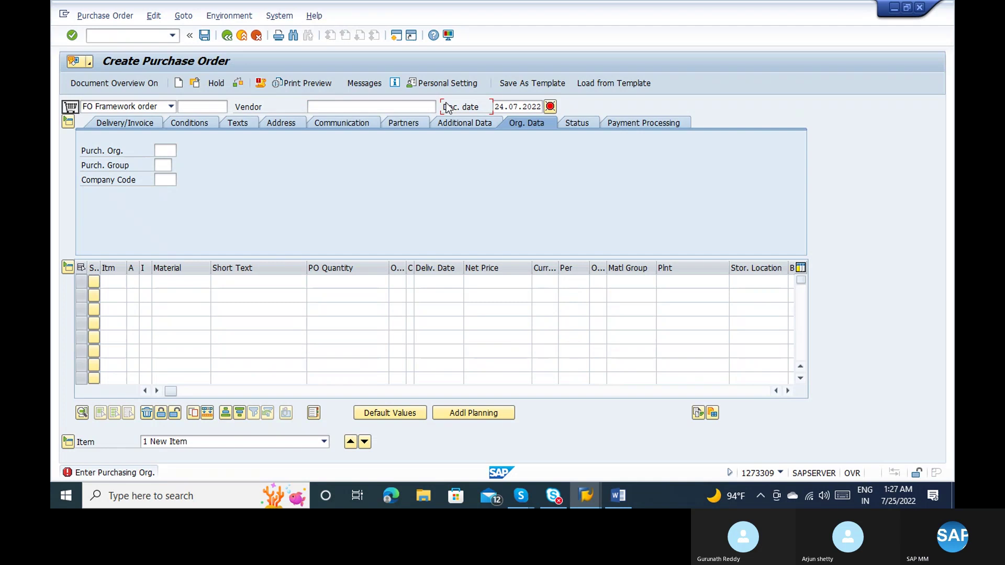
left_click(382, 107)
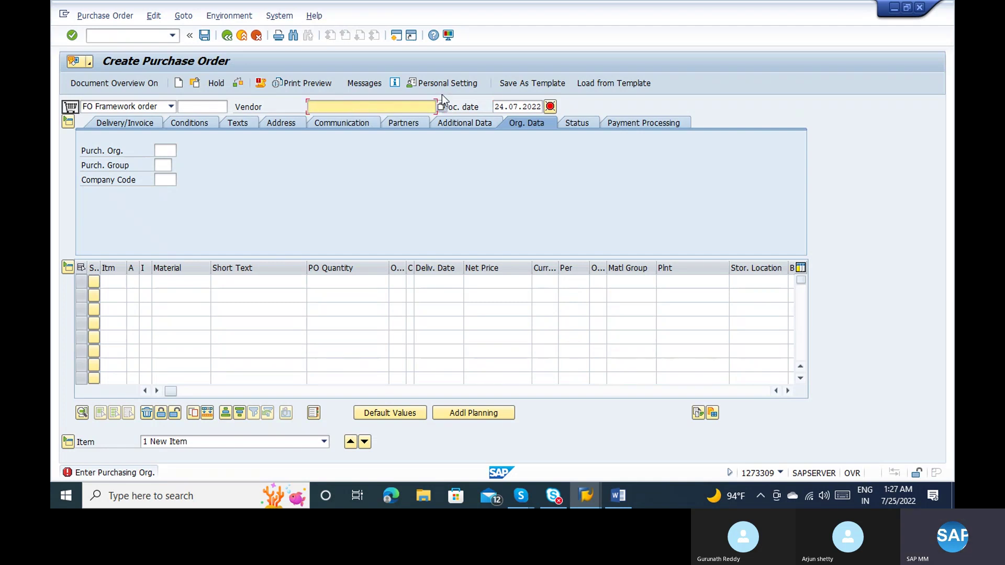
left_click(441, 110)
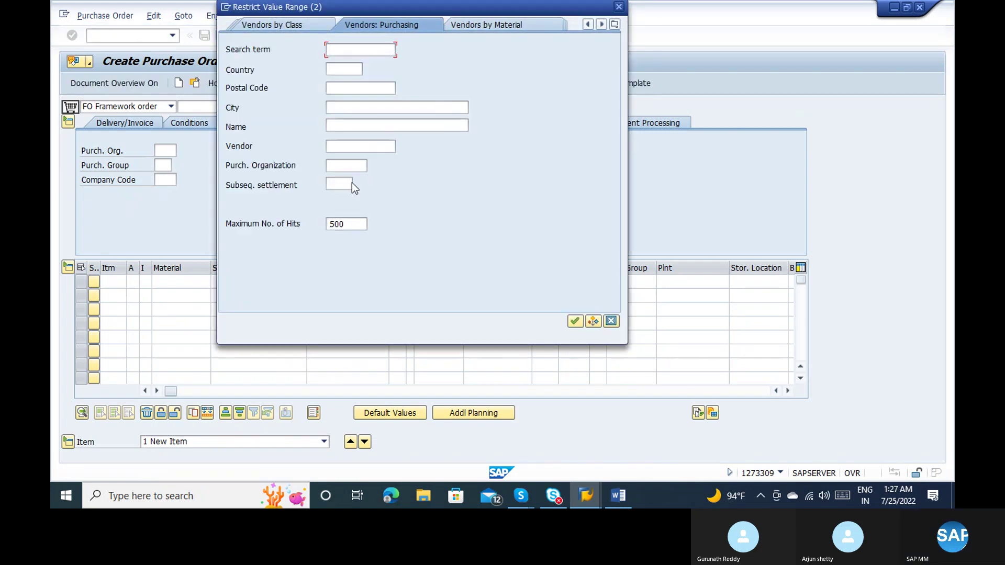
left_click(346, 184)
left_click(336, 166)
type("2121")
key("Return")
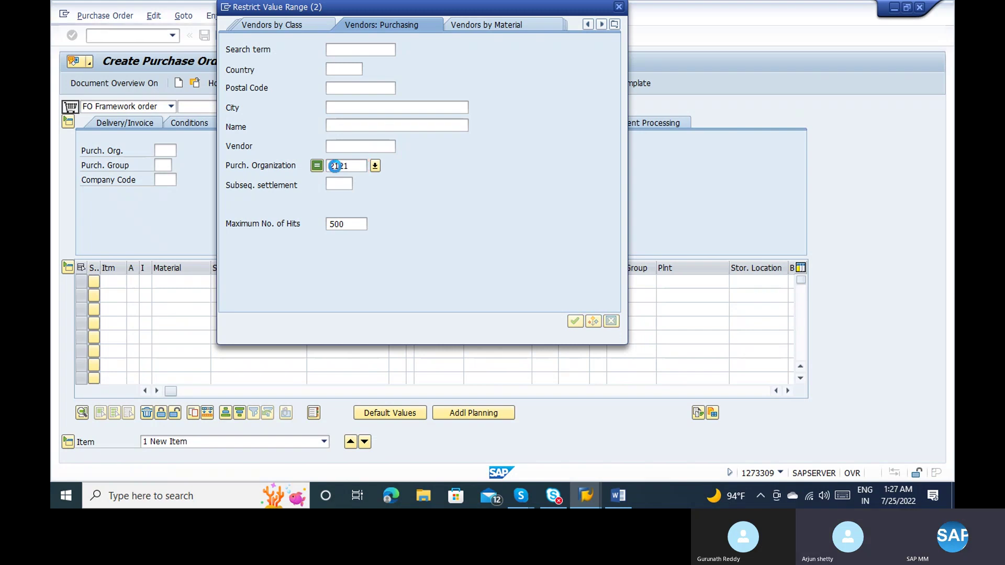
left_click(302, 176)
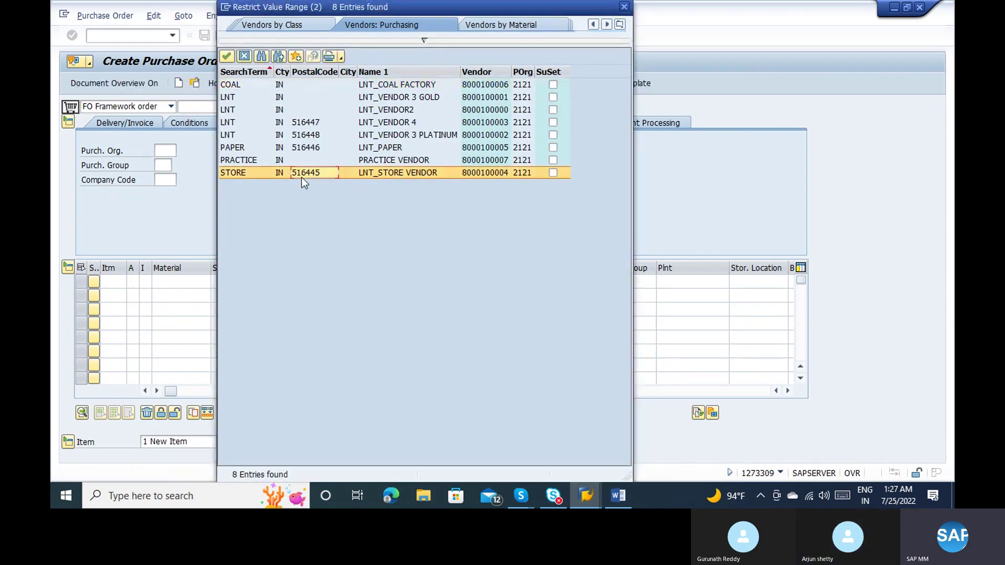
double_click(301, 178)
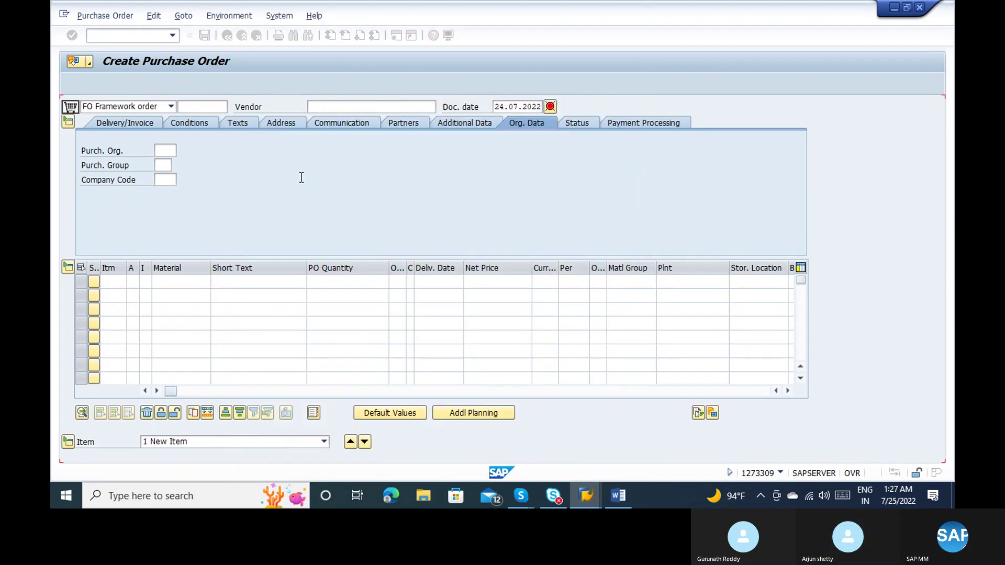
Set the order's purchasing organization to 2121, purchasing group to 000 and company code to 9999
left_click(160, 150)
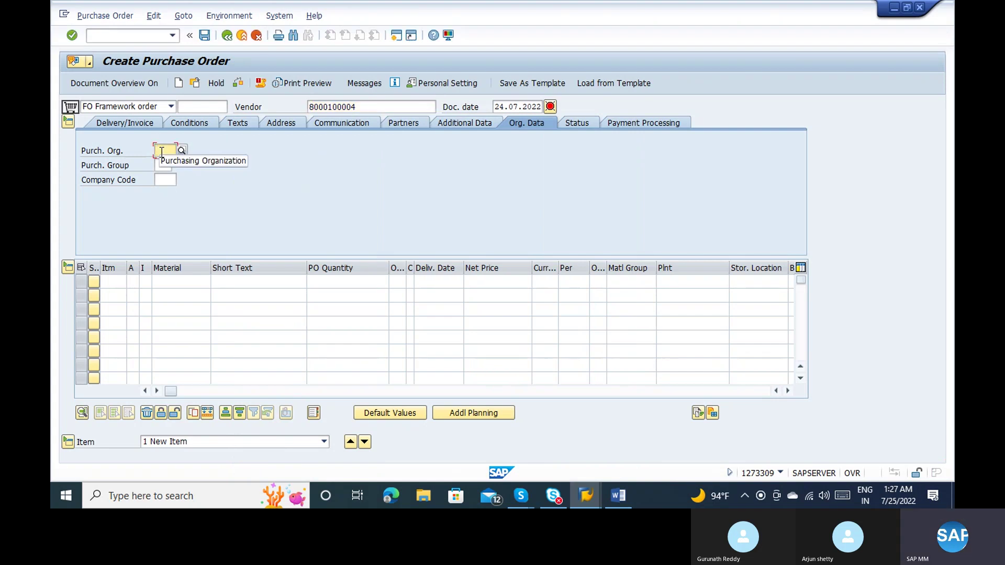
type("212")
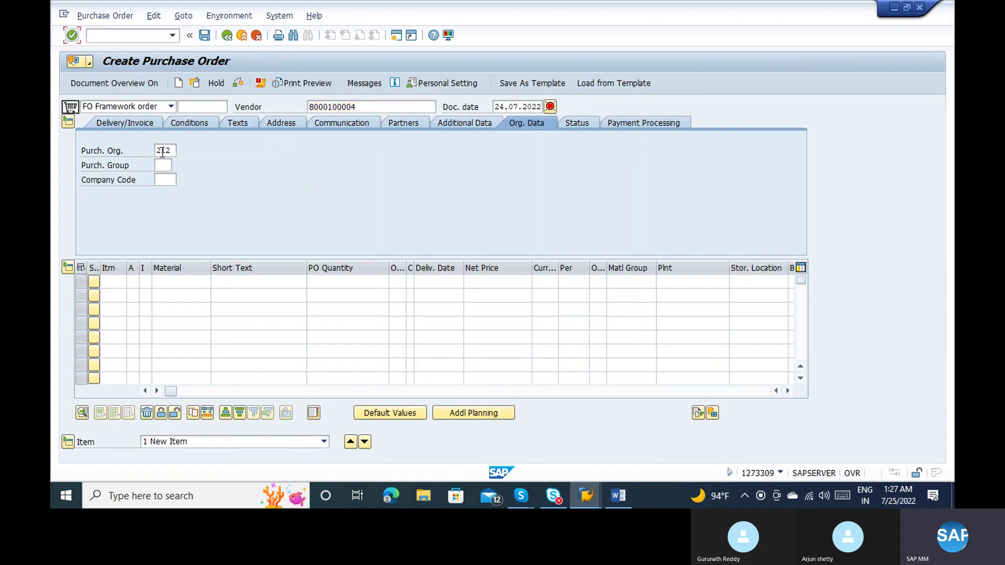
type("1")
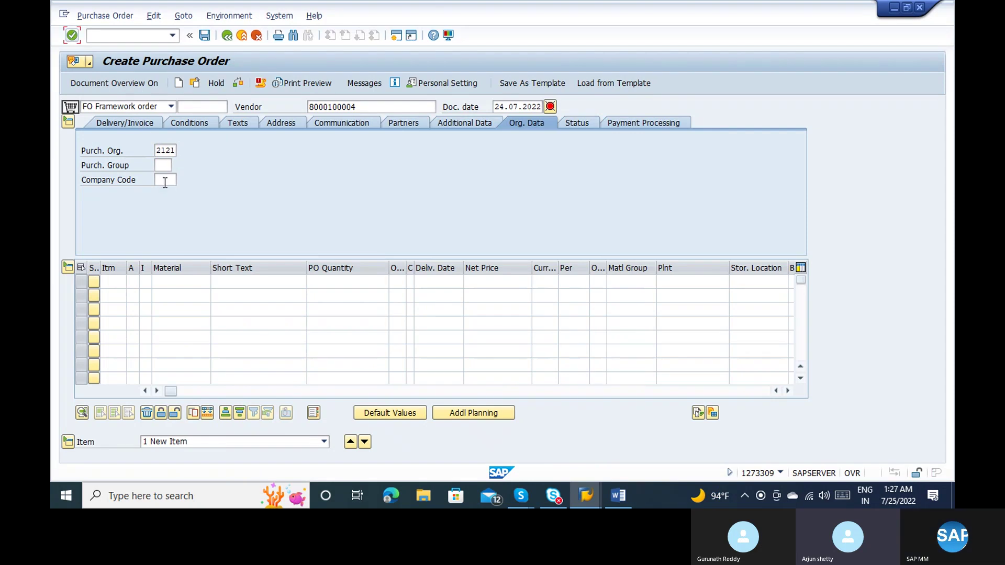
left_click(165, 181)
type("9999")
key("Return")
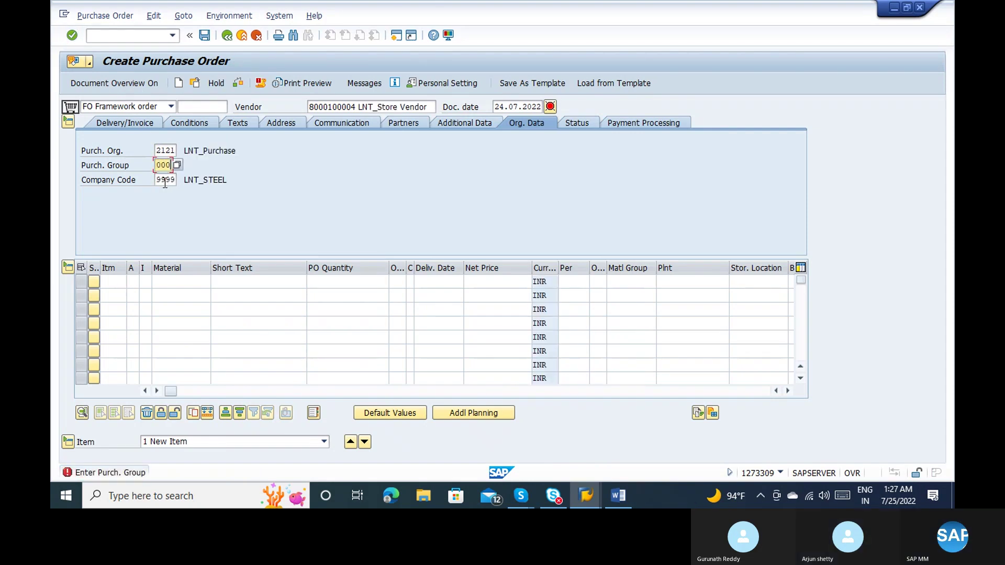
key("Return")
Set the framework order's validity period from 01.07.2022 to 01.07.2023
key("Down")
key("Tab")
key("Down")
key("Down")
key("Return")
key("Return")
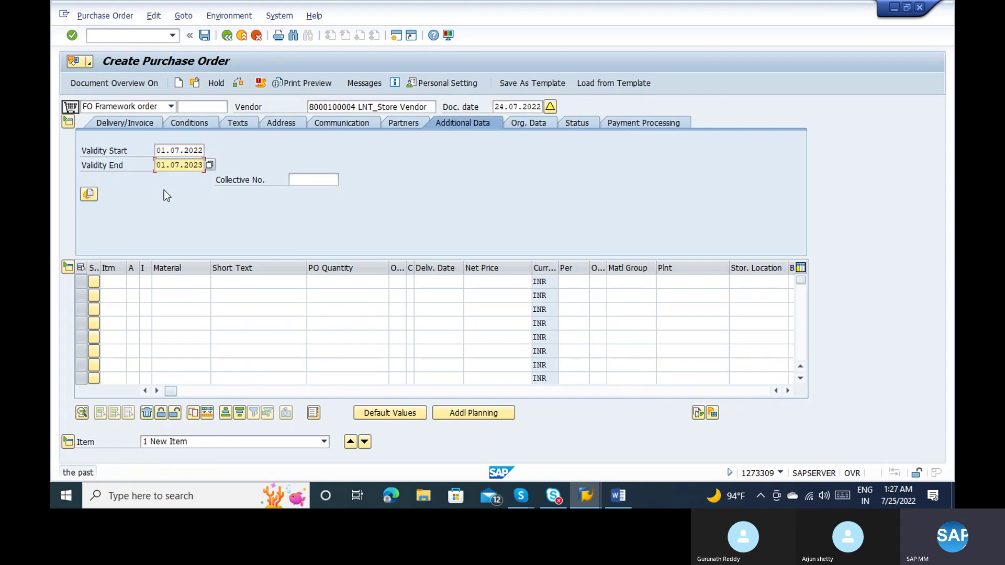
Assign account assignment category K to the first item and change the order's validity start to 25.07.2022
left_click(132, 282)
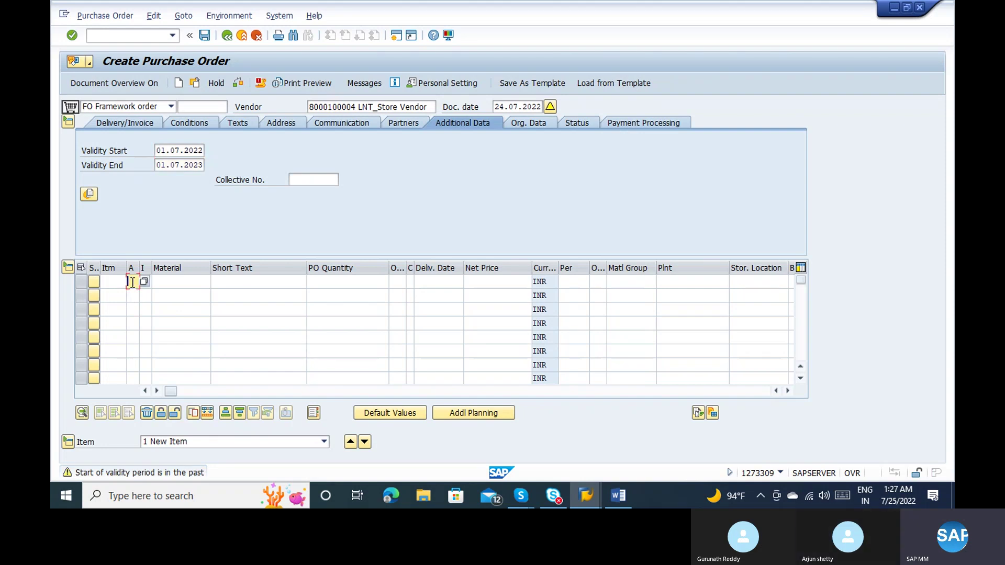
type("K")
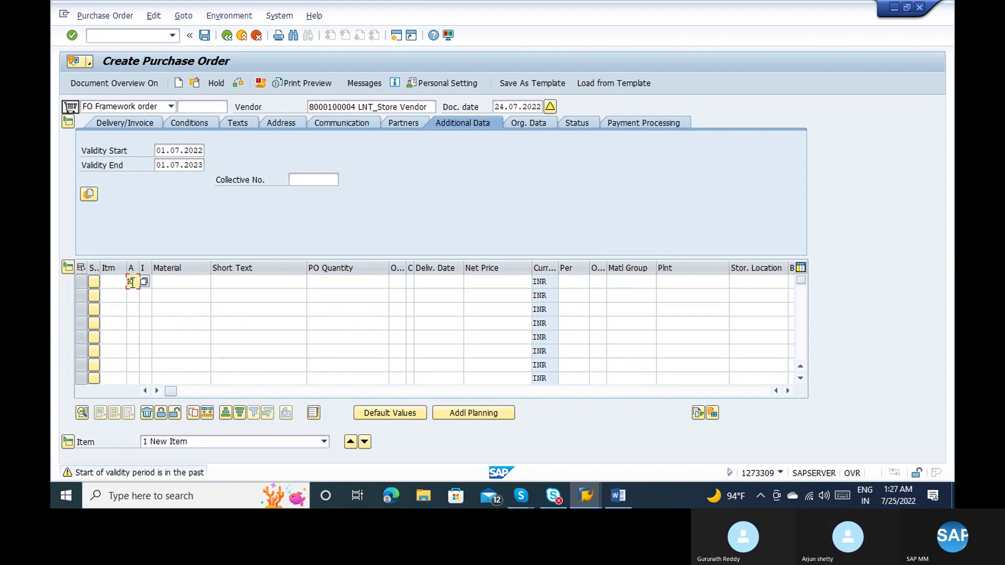
left_click(178, 151)
left_click(210, 153)
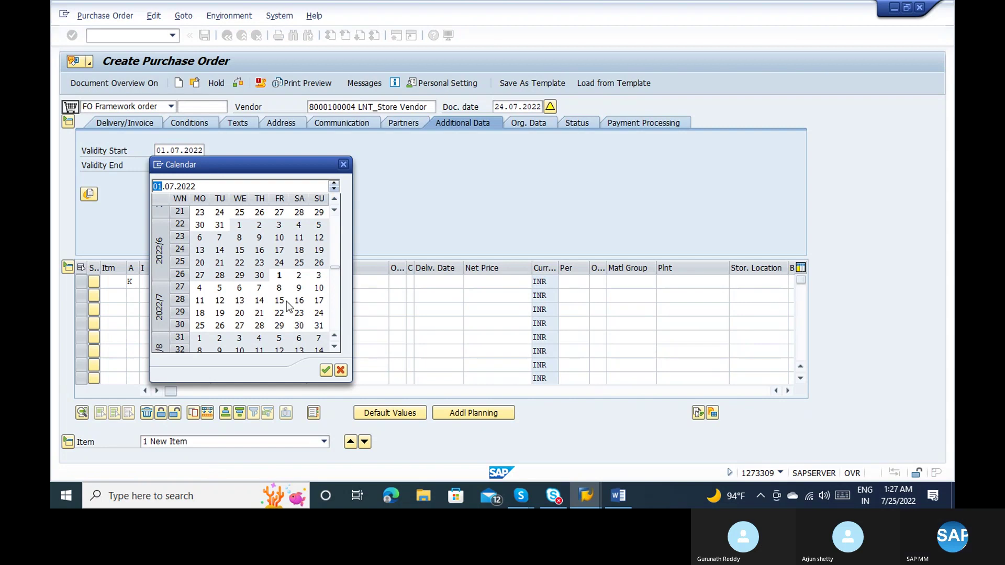
double_click(200, 325)
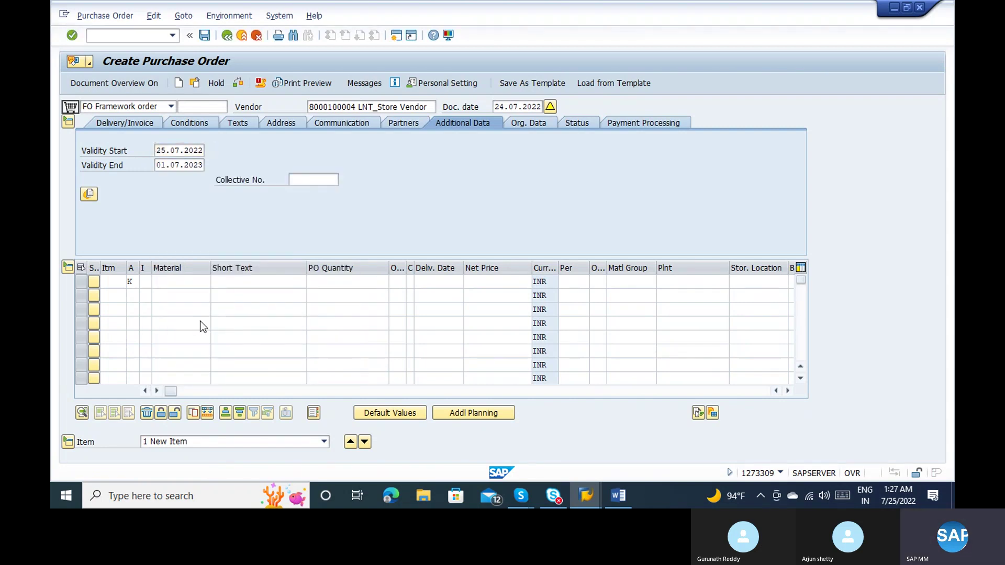
key("Return")
Give the first item the short text "rent", a quantity of 1 and the order unit MON
type("rent r")
key("BackSpace")
key("BackSpace")
key("Tab")
type("1")
key("Tab")
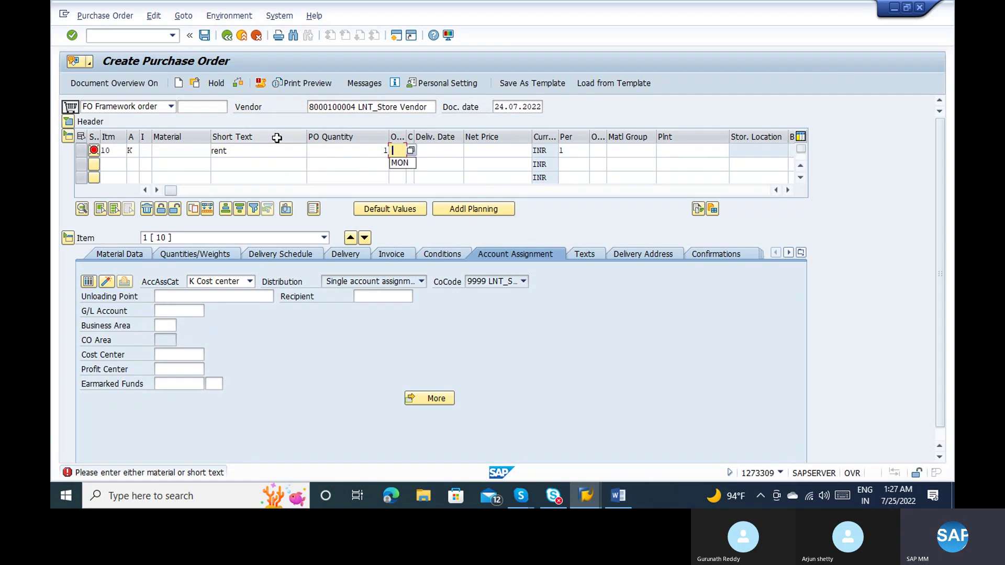
key("Down")
Enter plant 1100 and material group 007 for the rent item
key("Tab")
key("Tab")
key("Tab")
key("Tab")
key("Tab")
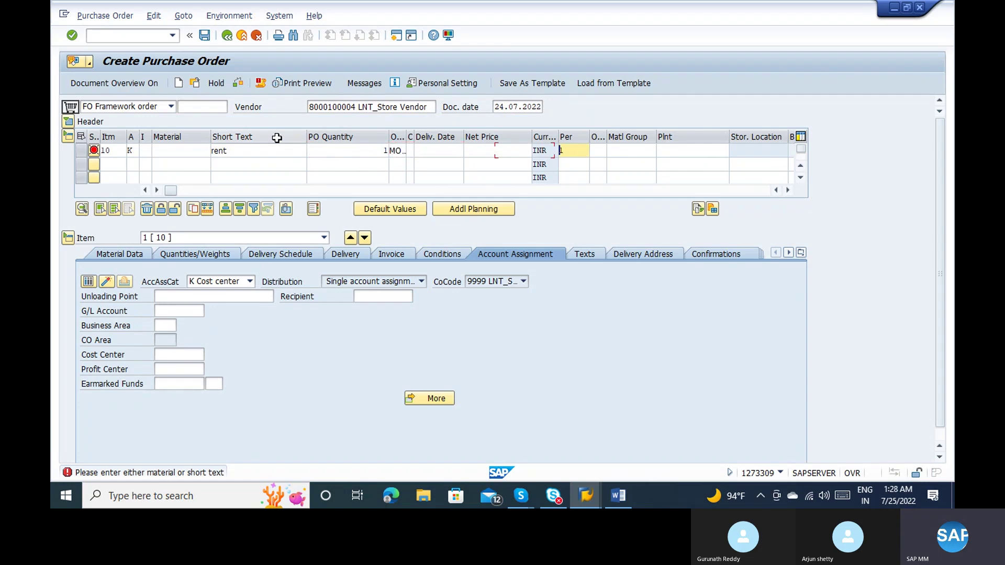
key("Tab")
type("1100")
key("Return")
left_click(624, 148)
type("007")
key("Return")
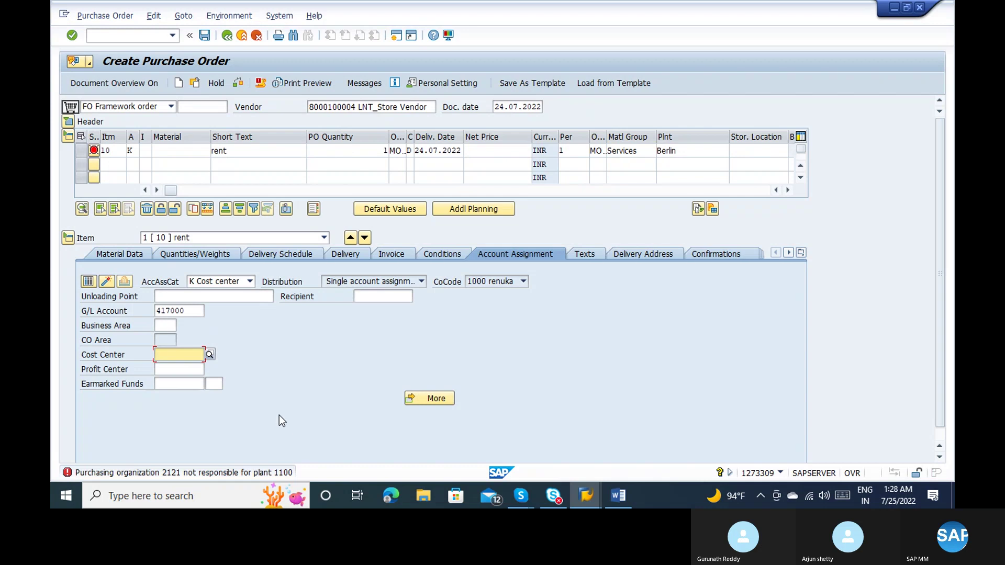
Replace the rent item's plant with 2121
left_click(683, 150)
key("BackSpace")
key("BackSpace")
type("212")
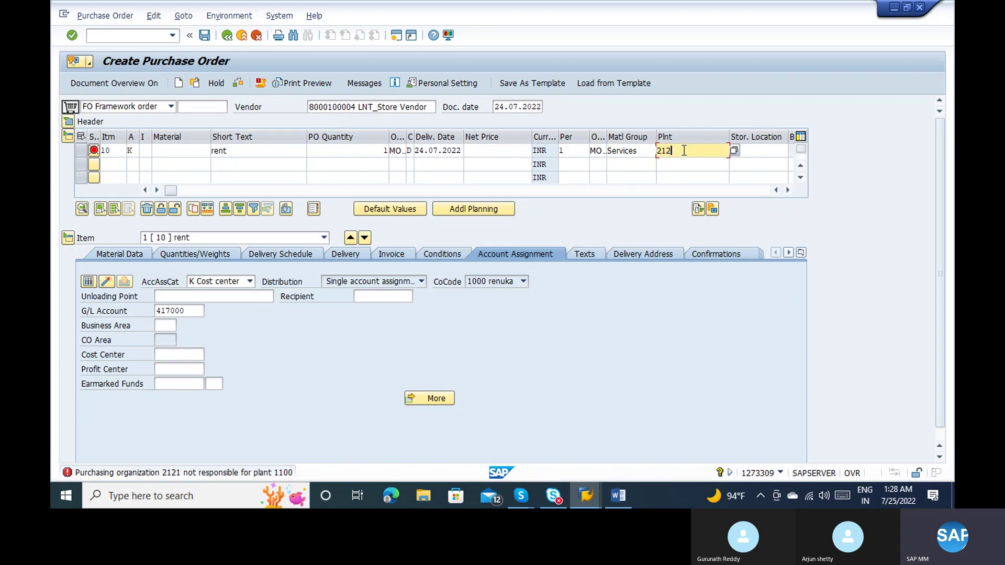
type("1")
key("Return")
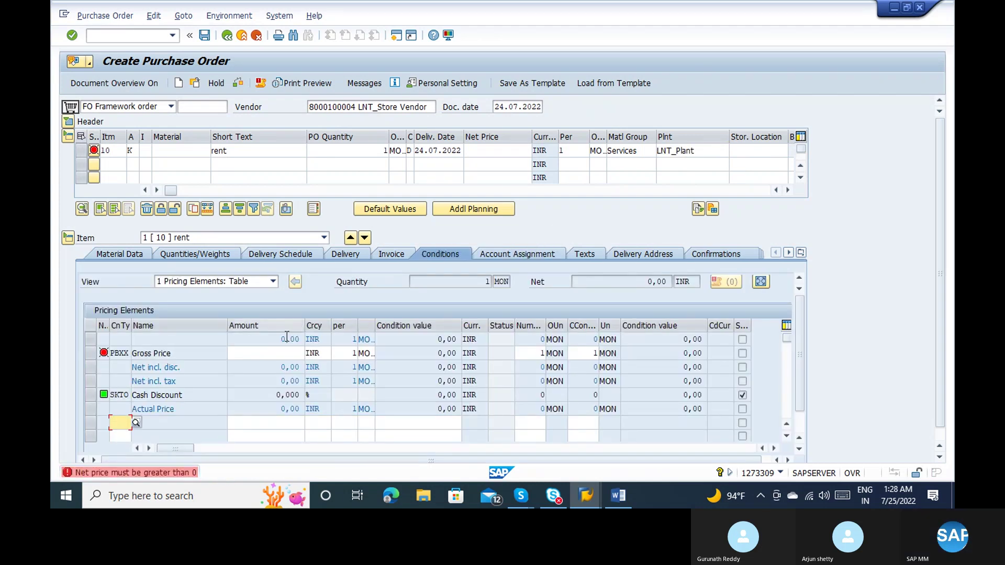
Set the rent item's gross price (PBXX) to 100.000 INR
left_click(270, 353)
type("1")
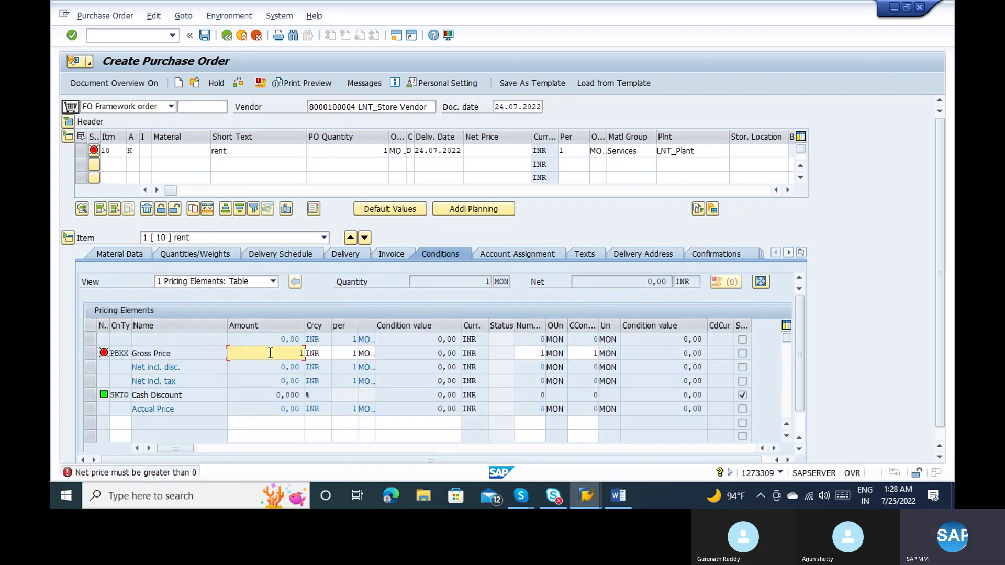
type("00.000")
key("Return")
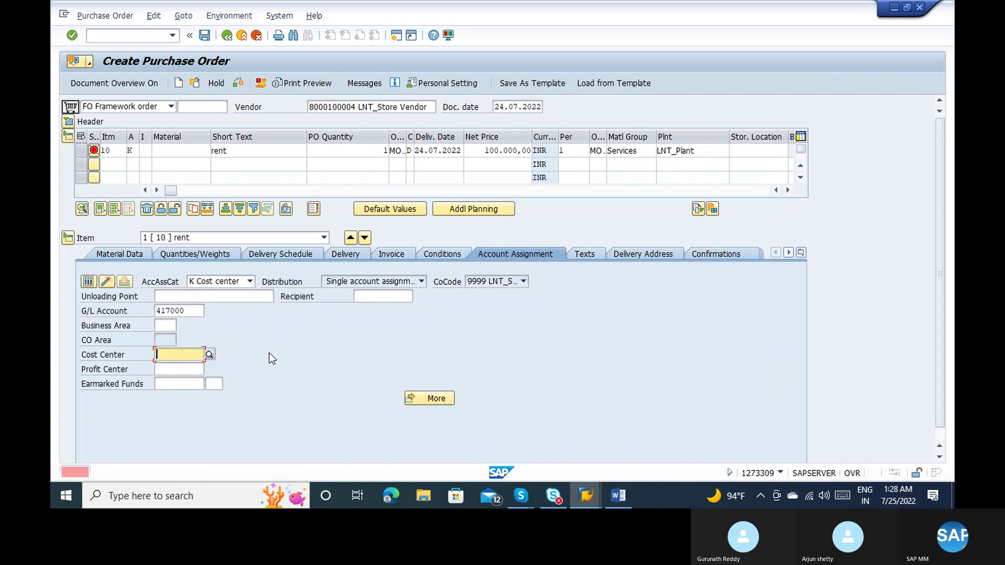
Assign cost center 21000 to the rent item
type("21")
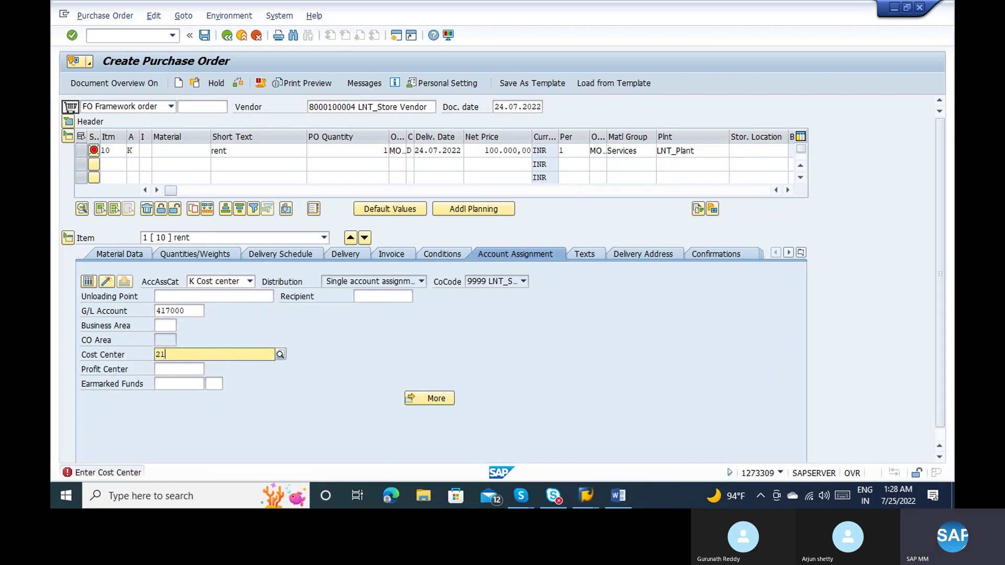
type("000")
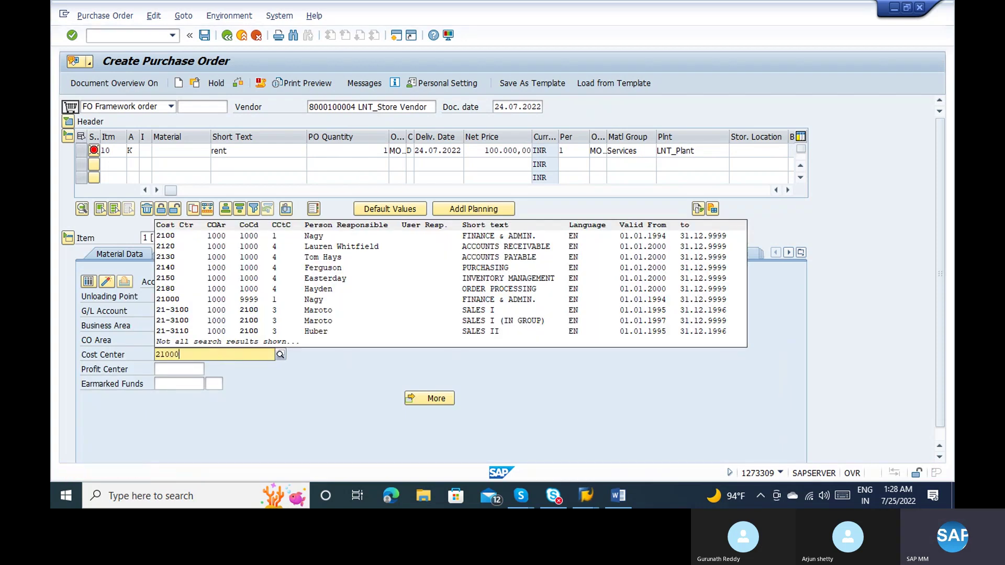
key("Return")
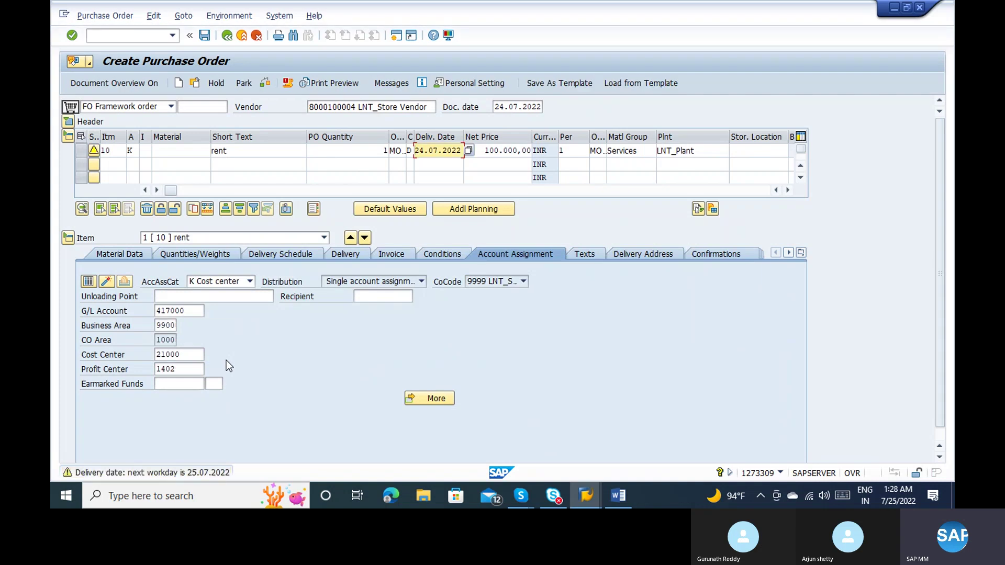
Look at the rent item's invoice settings and copy the vendor number from the order header
left_click(432, 256)
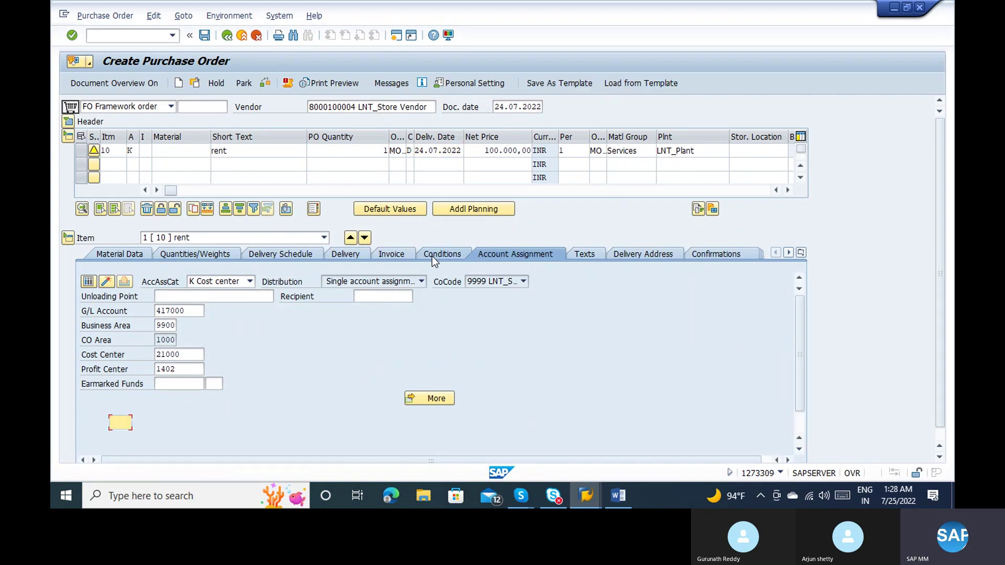
left_click(398, 258)
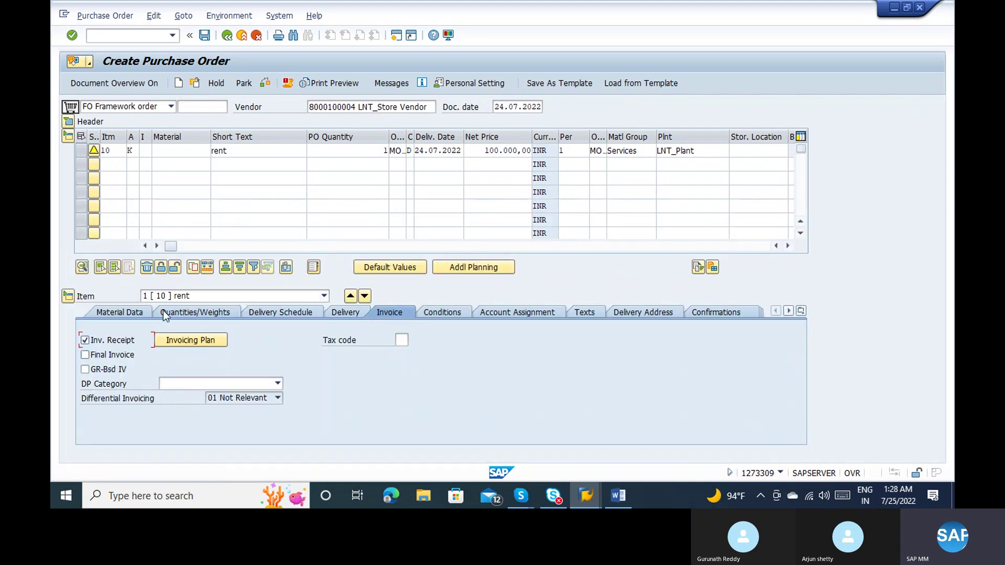
left_click(358, 108)
key("shift+Left")
key("shift+Left")
key("shift+Left")
key("shift+Left")
key("shift+Left")
key("shift+Left")
key("shift+Left")
key("shift+Left")
key("shift+Left")
key("Left")
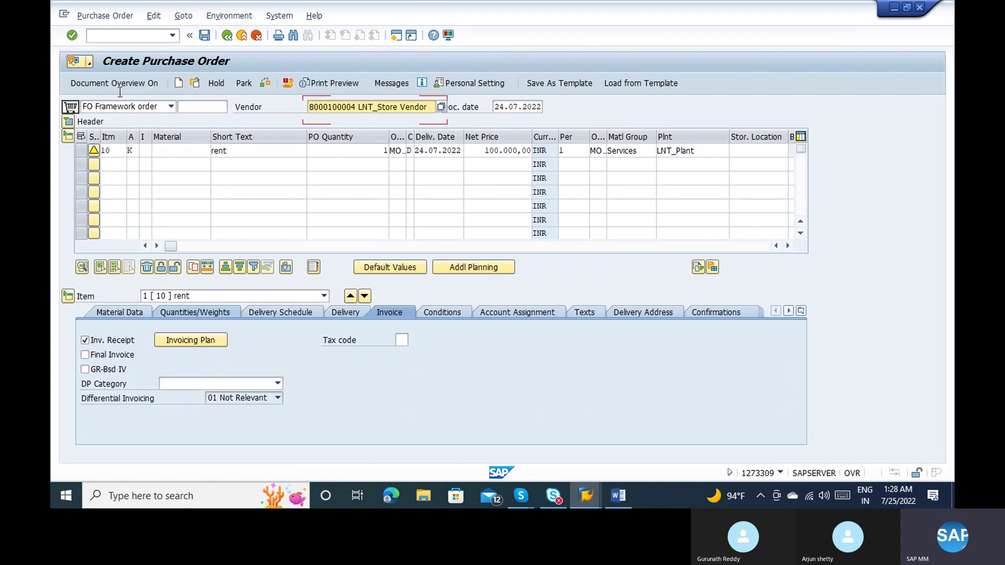
Open the LNT_Store Vendor's purchasing data for purchasing organization 2121 for change with transaction XK02
left_click(110, 37)
type("/nxk02")
key("Return")
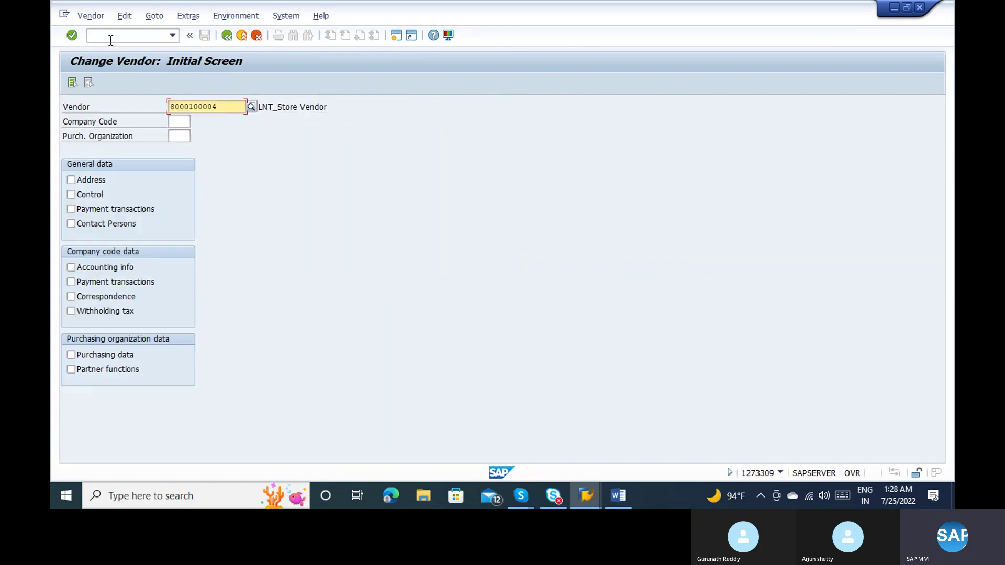
key("Return")
left_click(81, 353)
left_click(184, 133)
type("2121")
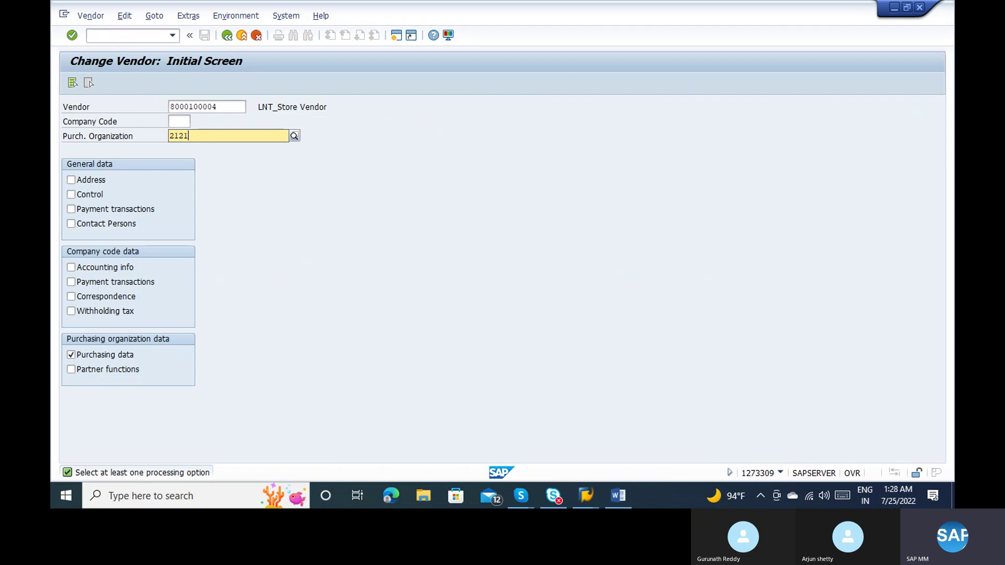
key("Return")
Activate AutoEvalGRSetmt Del. and AutoEvalGRSetmt Ret for the vendor and save the changes
left_click(72, 384)
left_click(81, 398)
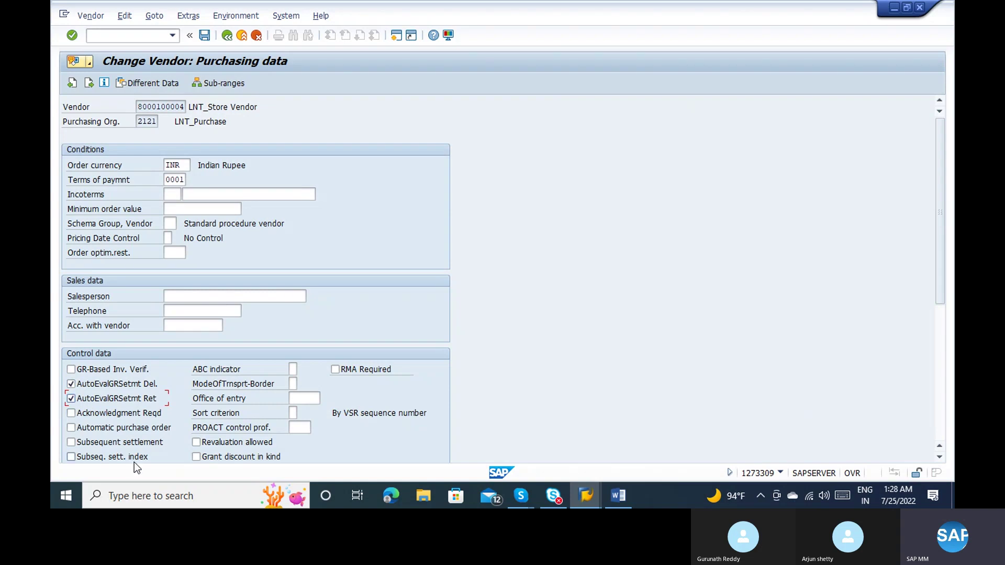
key("Return")
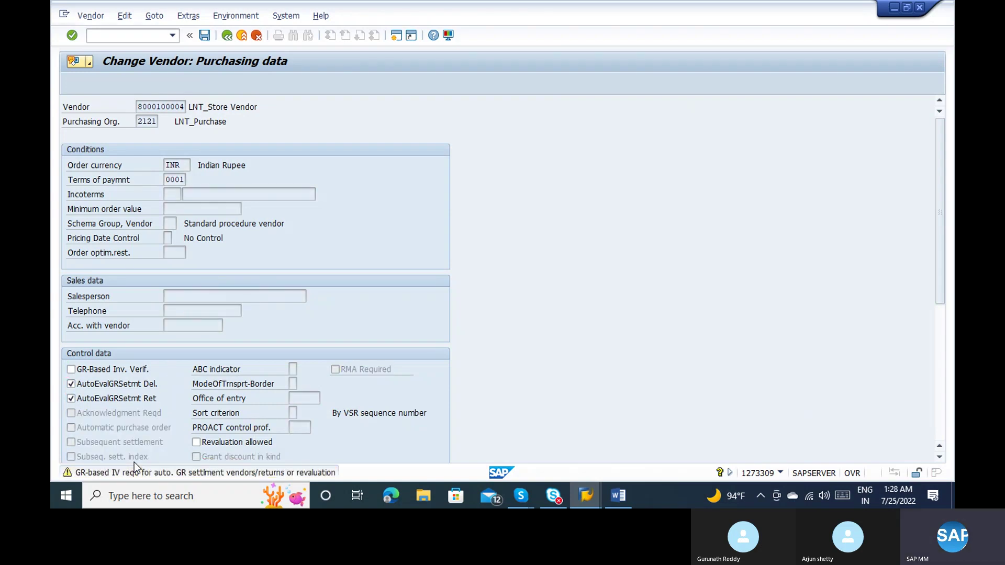
key("Return")
key("Return")
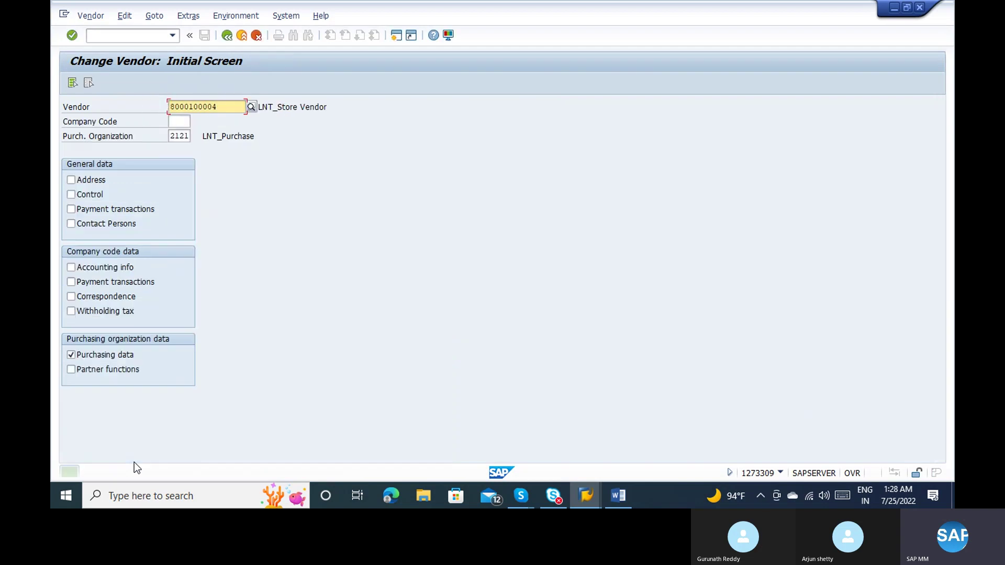
Start a new purchase order with ME21N as FO Framework order for the LNT_Store Vendor
left_click(134, 35)
type("/nme21n")
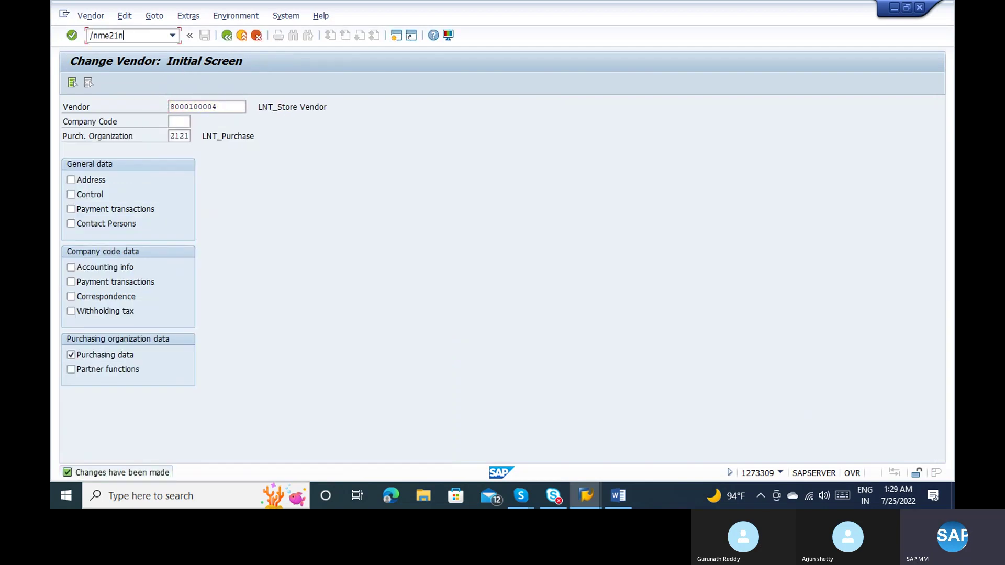
key("Return")
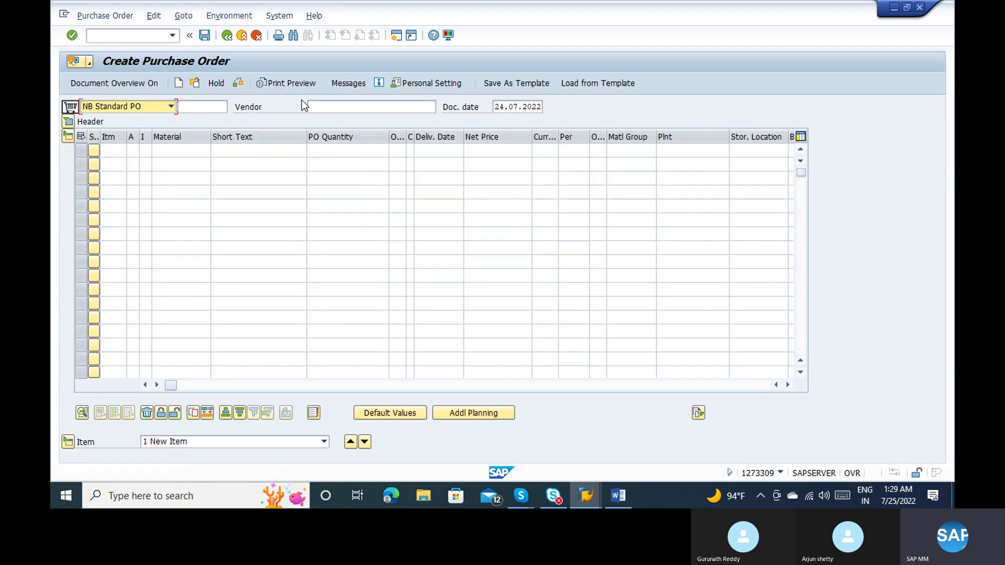
left_click(337, 107)
left_click(335, 119)
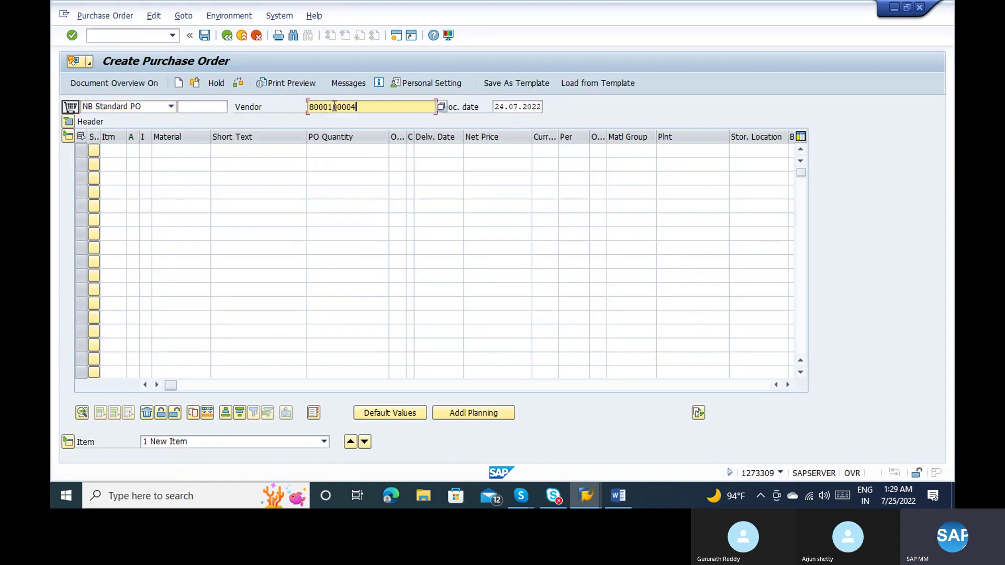
key("shift+Tab")
key("F4")
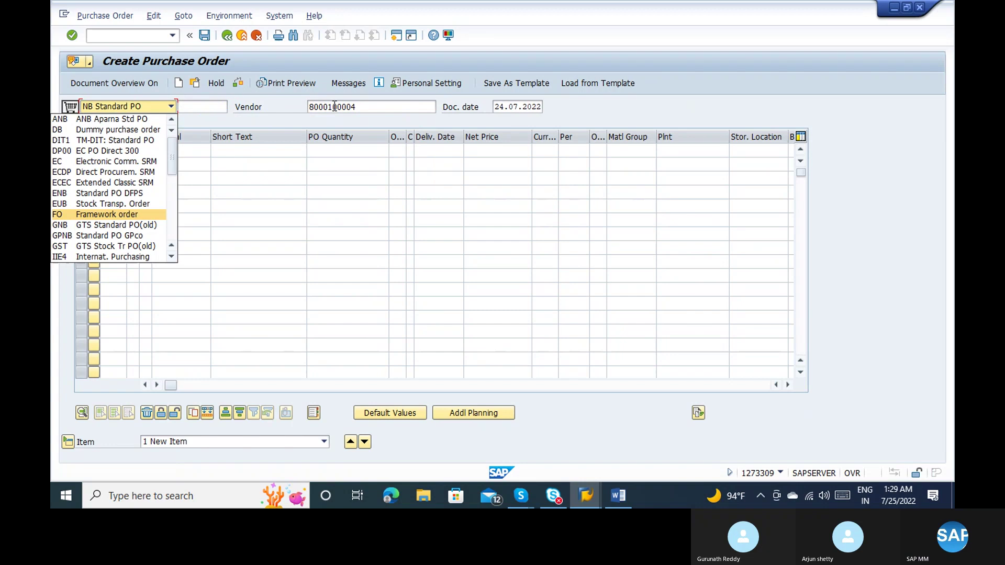
key("Return")
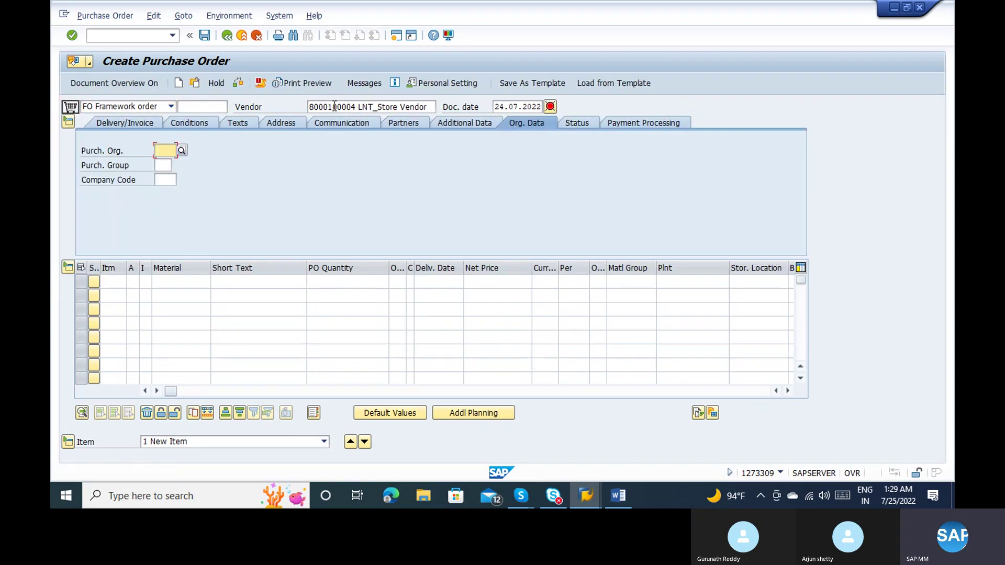
Enter purchasing organization 2121 and purchasing group 000 in the framework order's organizational data
key("Down")
key("Return")
key("Return")
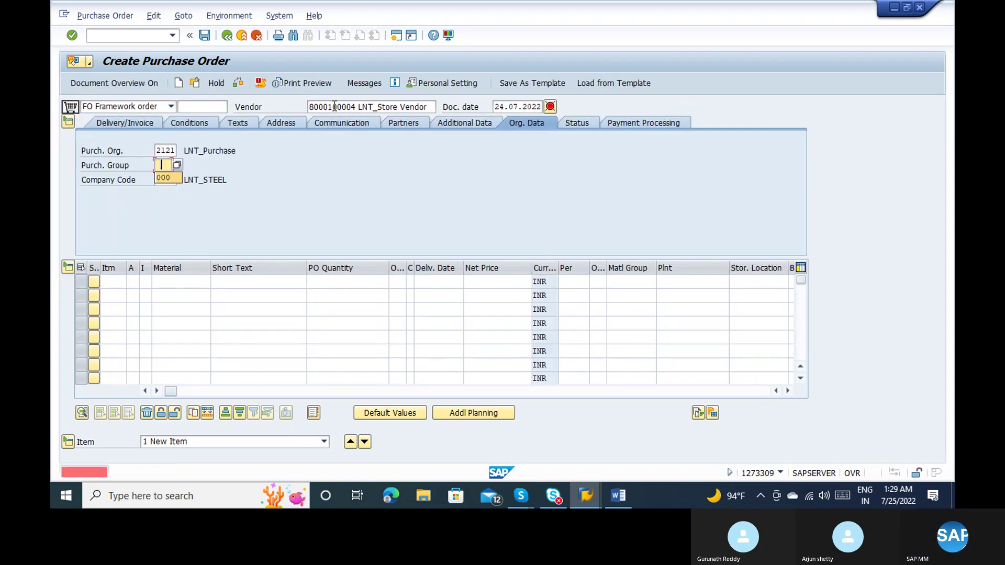
key("space")
key("Down")
key("Return")
Set the framework order's validity from 25.07.2022 to 01.07.2023
key("Tab")
type("01.07.2023")
key("Return")
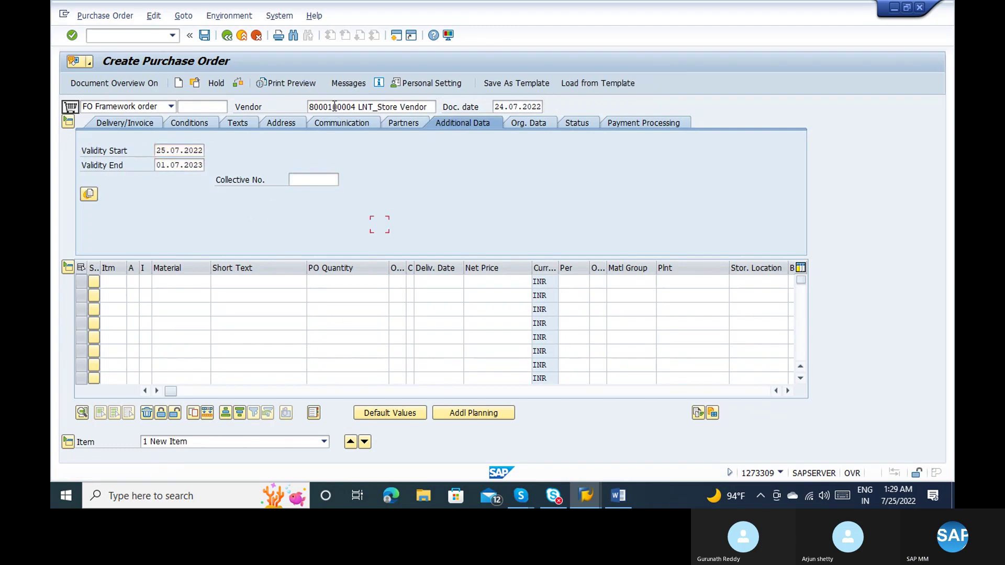
Add an order item with account assignment K, short text RENT and plant 2121
key("Tab")
key("Tab")
type("K")
key("Tab")
key("Tab")
key("Tab")
key("space")
key("Down")
key("Return")
key("Return")
key("Return")
type("2121")
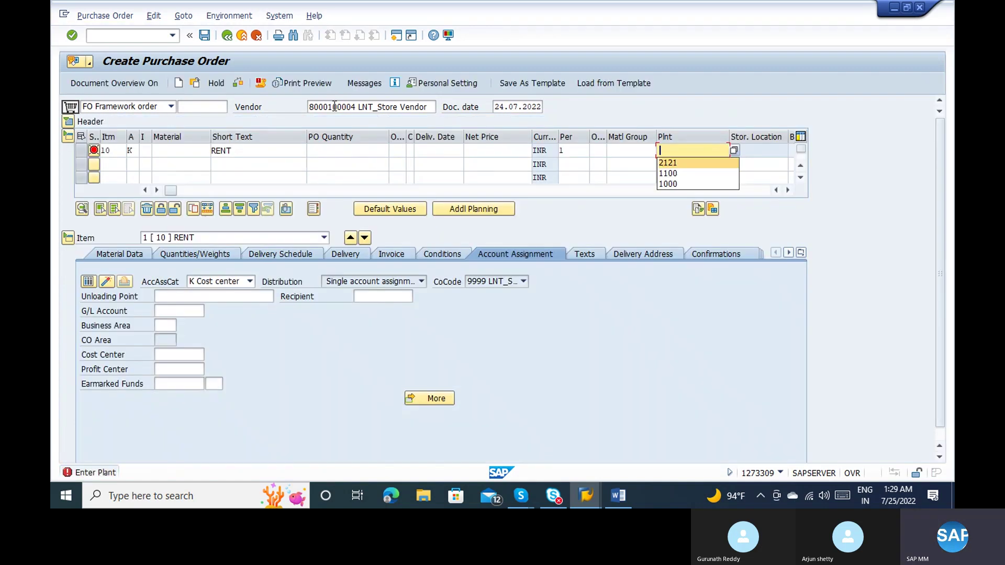
key("Return")
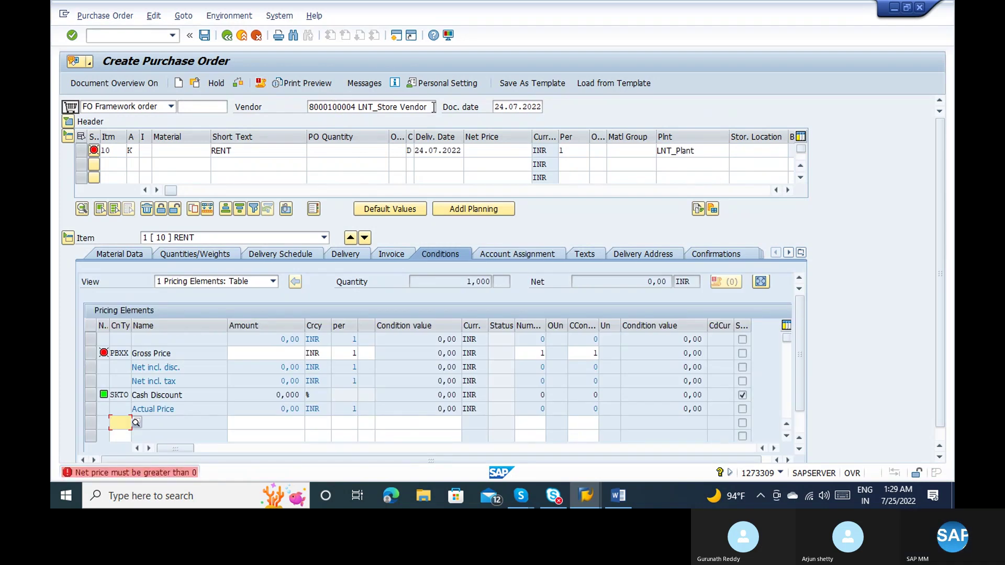
Set the RENT item's quantity to 1 and its net price to 1000 INR
left_click(353, 150)
type("1")
key("Tab")
key("Tab")
key("Tab")
key("Tab")
key("space")
key("Down")
key("Return")
key("Return")
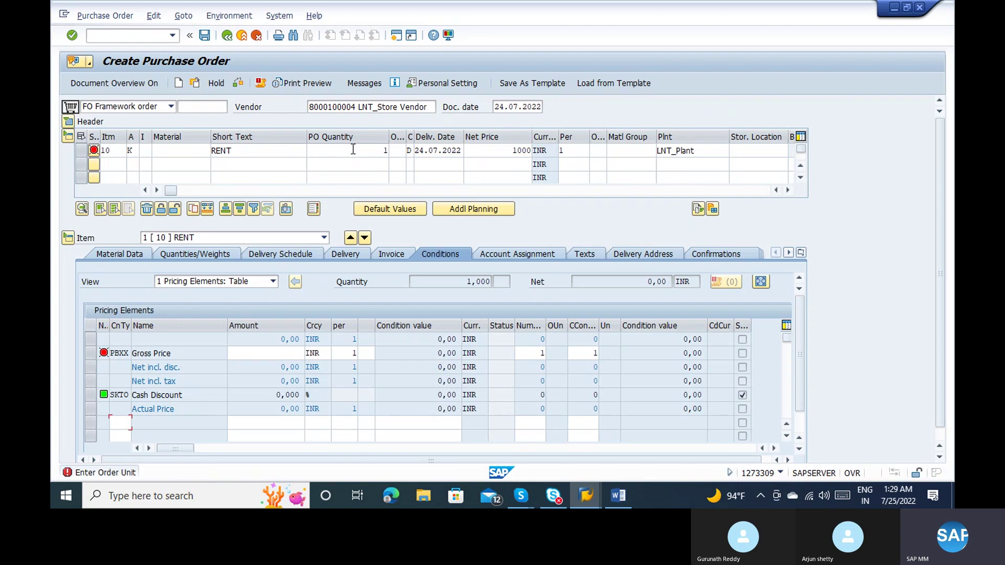
Assign the Services material group to the RENT item
left_click(632, 150)
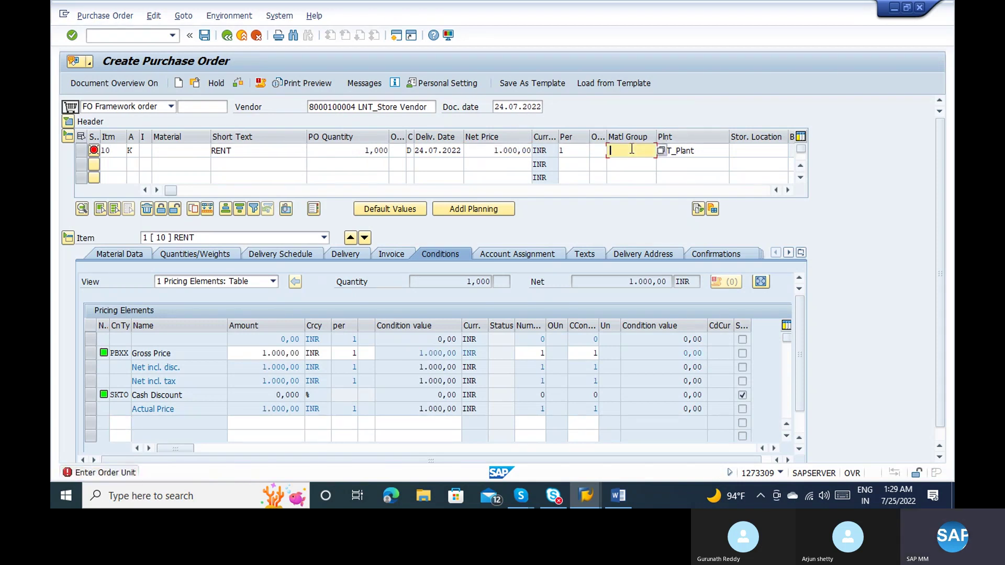
key("Down")
key("Return")
key("Return")
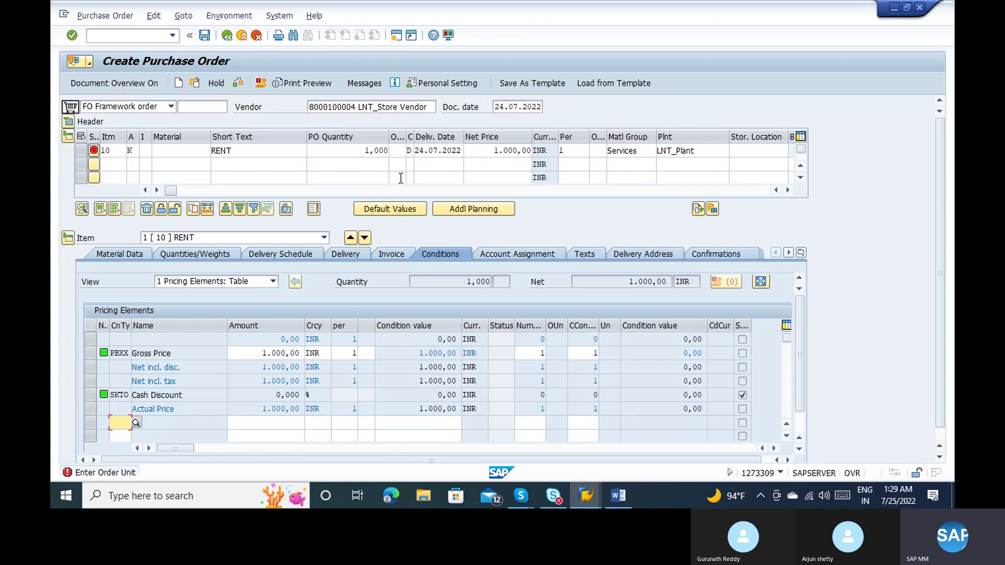
Set the RENT item's order unit to MON and assign it to cost center 21000
left_click(397, 149)
type("MON")
key("Return")
type("21000")
key("Return")
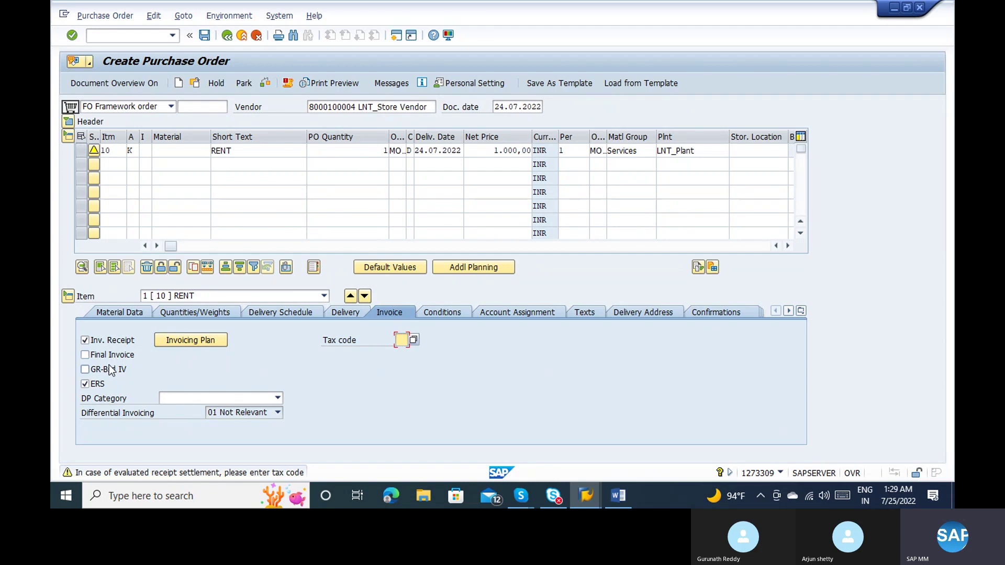
Make sure the Goods Receipt indicator is not set in the RENT item's delivery data
left_click(348, 314)
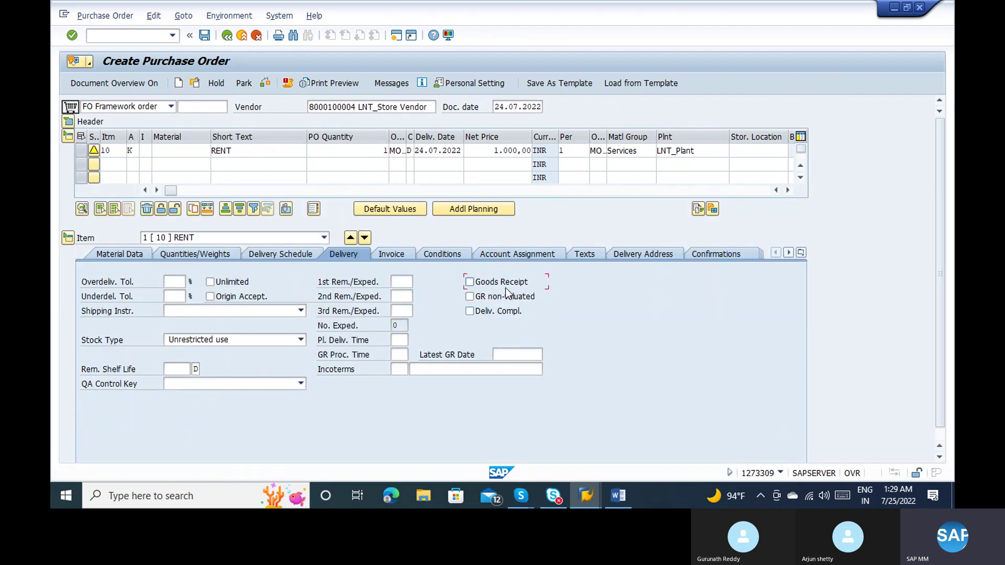
key("Return")
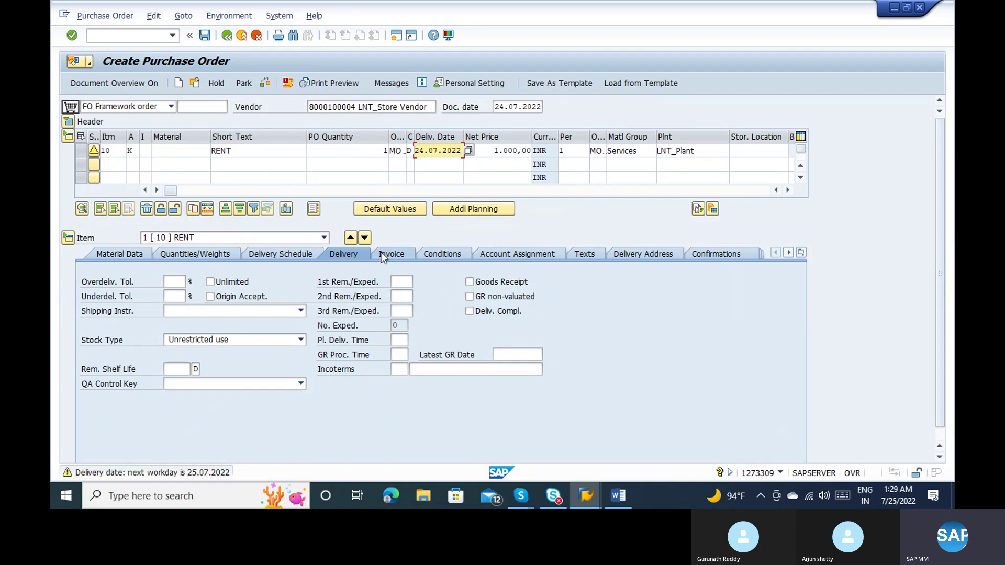
Create an invoicing plan for the RENT item with plan type M1 Sample periodic invoice plan
left_click(391, 253)
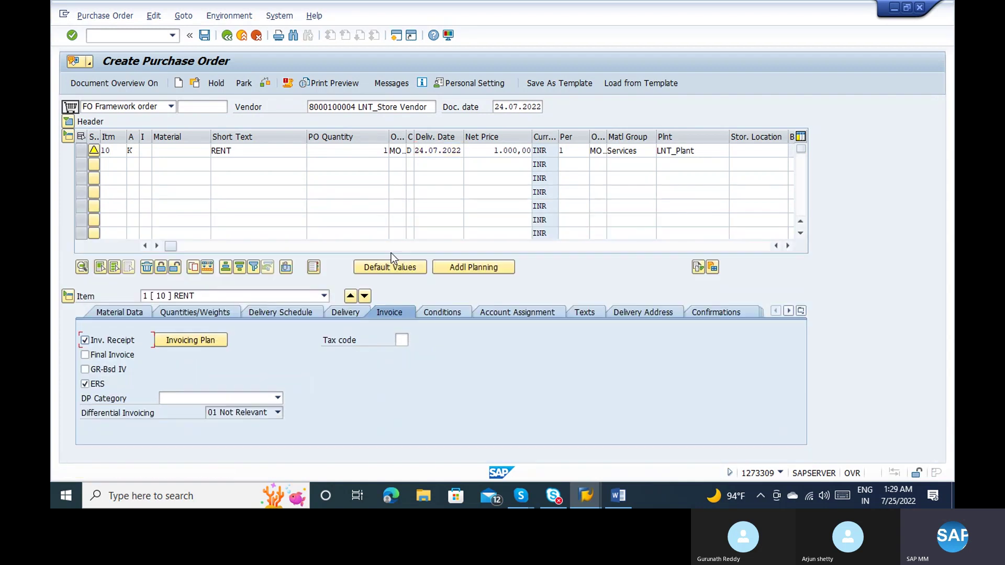
left_click(174, 341)
left_click(231, 420)
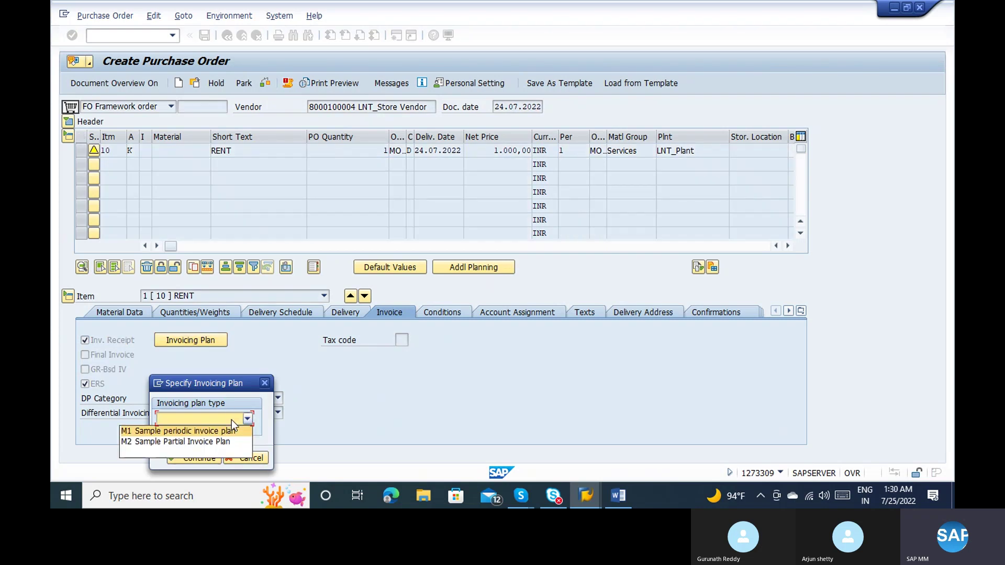
left_click(212, 432)
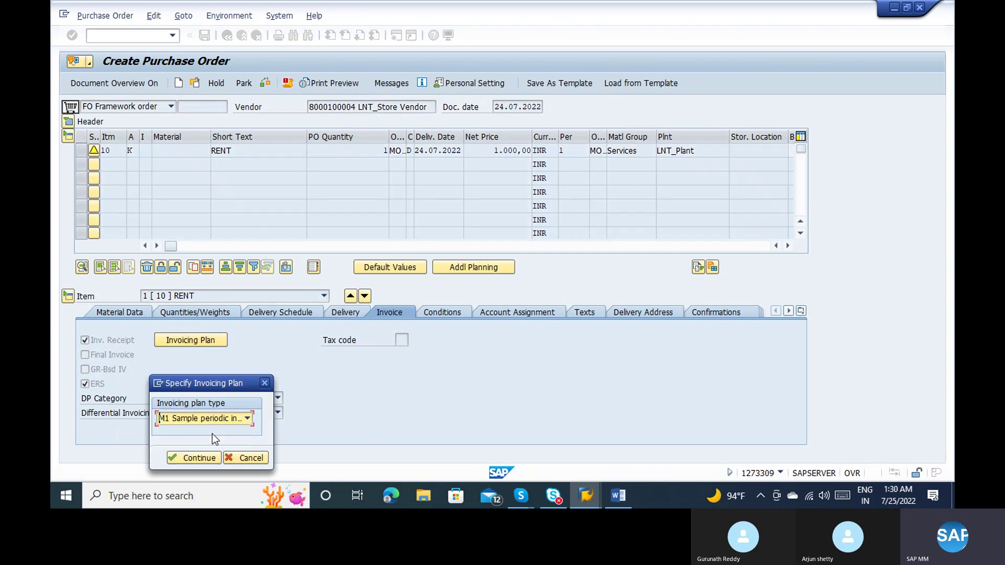
left_click(199, 459)
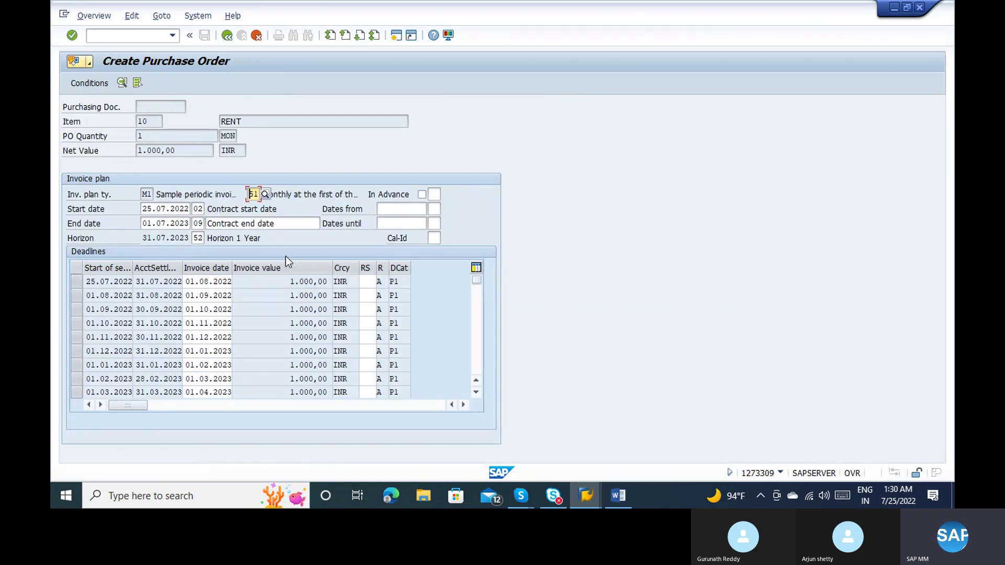
Set the invoice date of the plan's first deadline to 25.07.2022 and return to the order
left_click(209, 281)
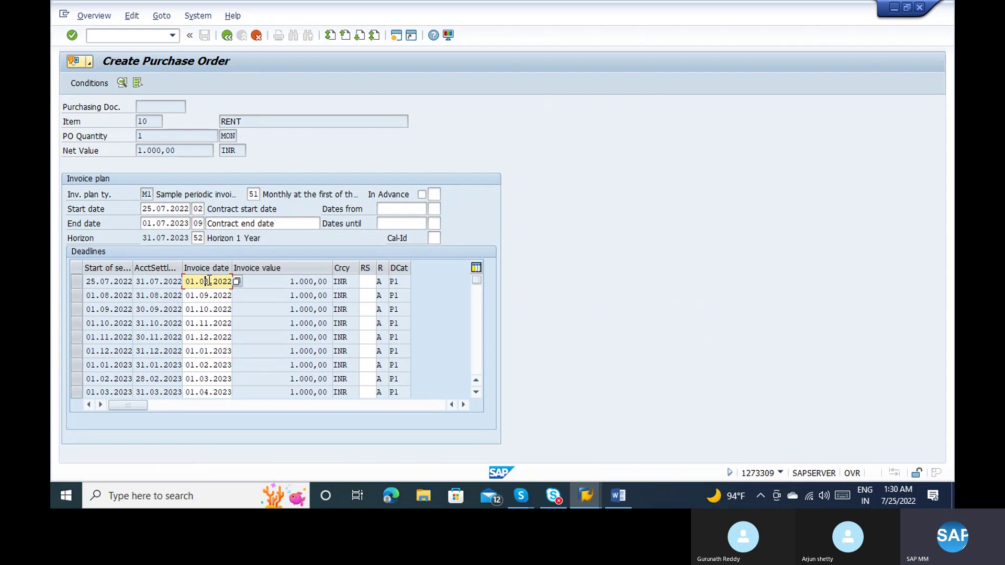
left_click(236, 282)
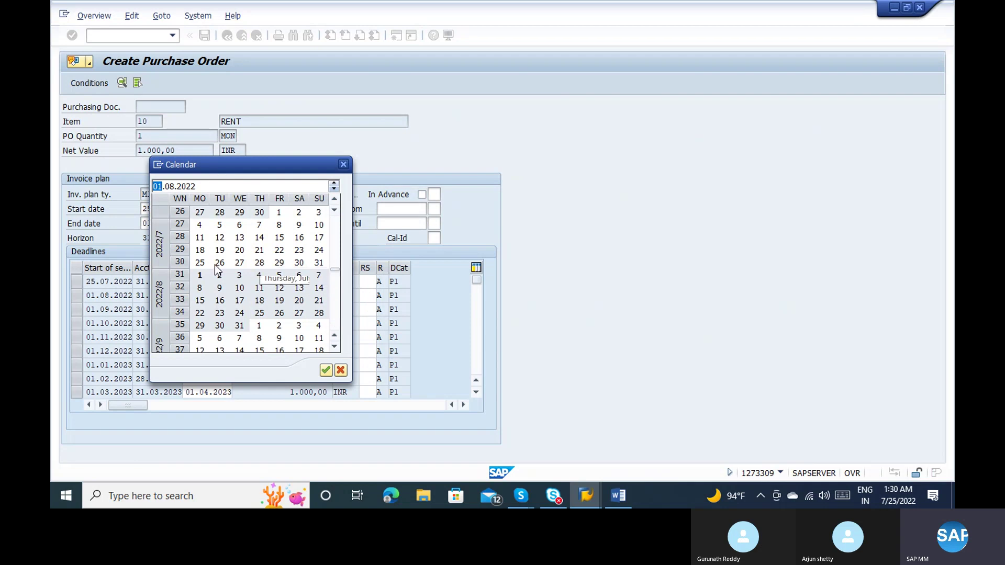
double_click(195, 263)
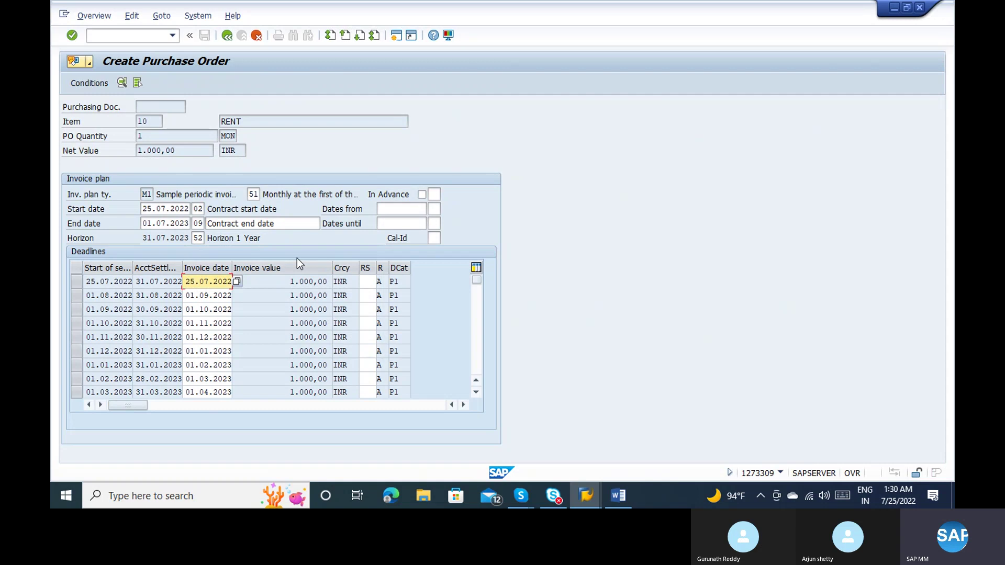
left_click(259, 193)
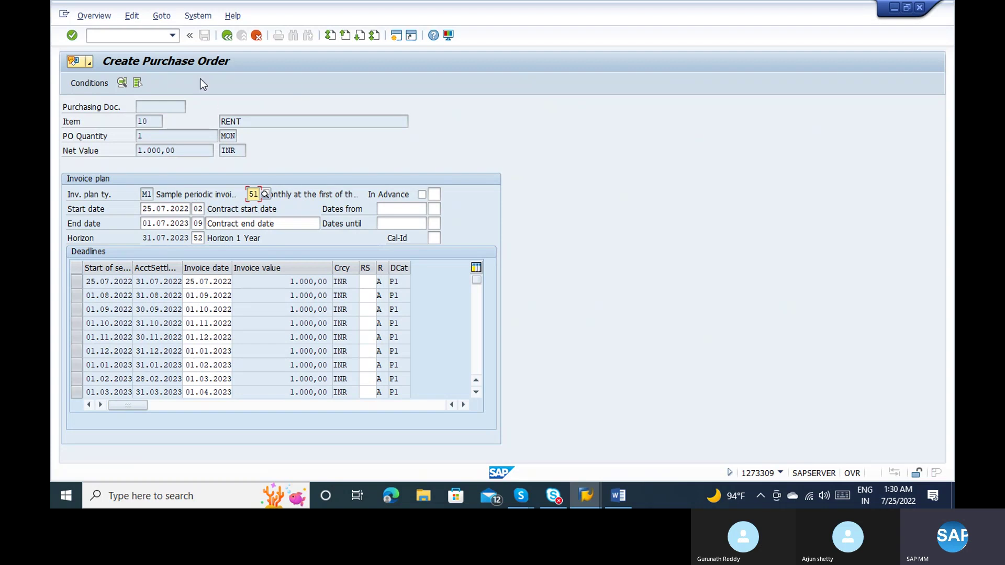
left_click(229, 37)
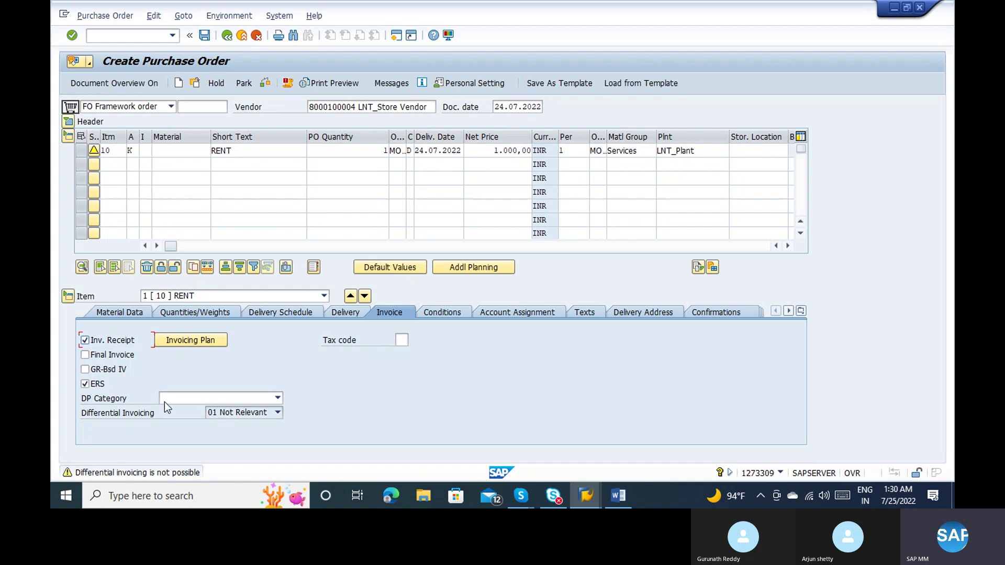
Read the detailed help for the differential invoicing message, close it and save the framework order
left_click(122, 472)
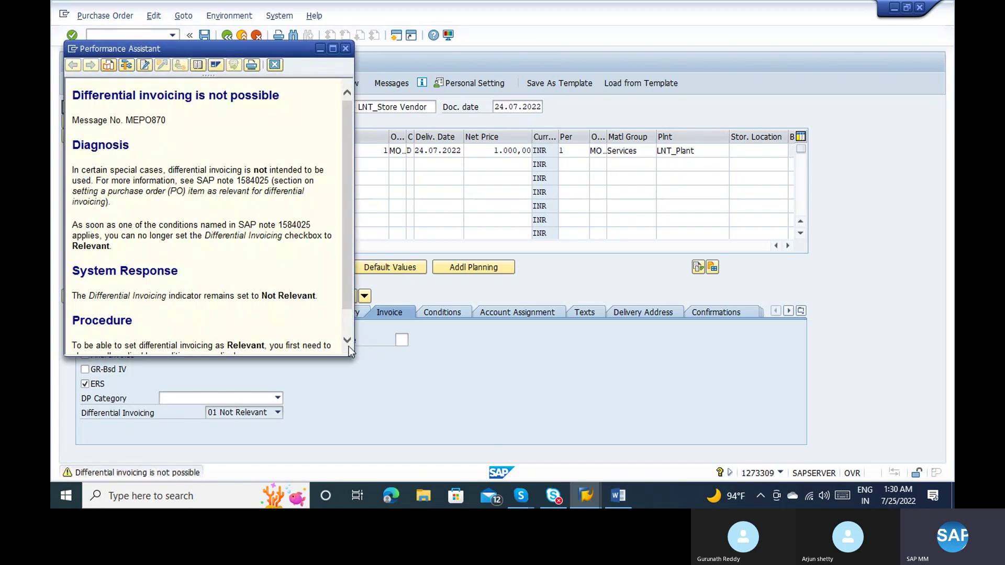
scroll(348, 348, "down", 2)
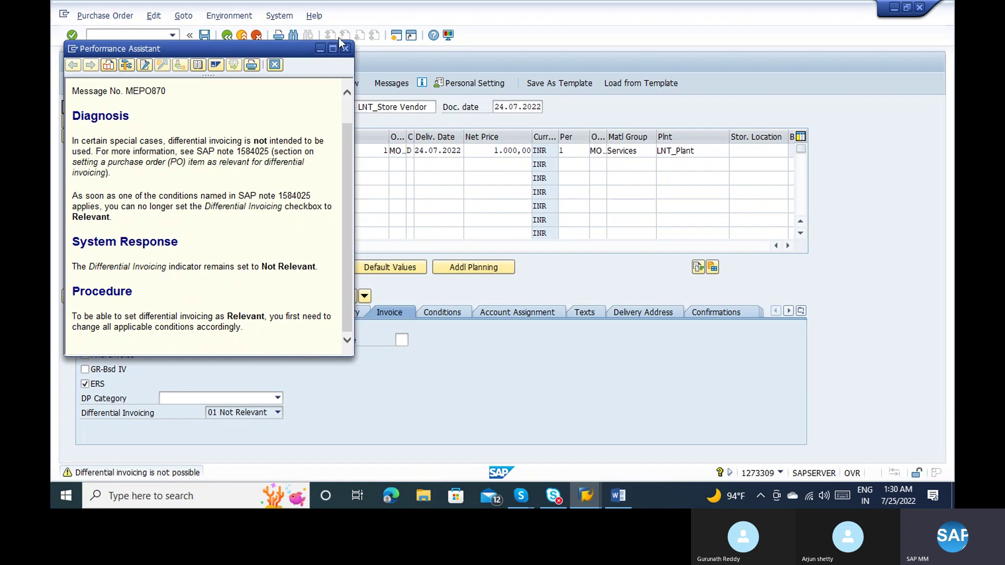
left_click(347, 49)
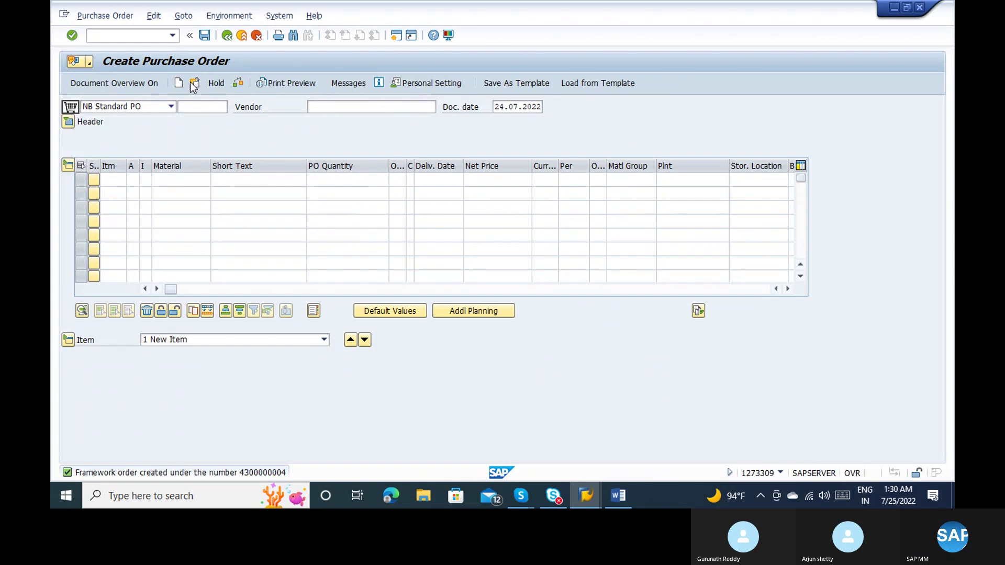
Display the newly created framework order for RENT and copy its document number
left_click(190, 81)
key("Return")
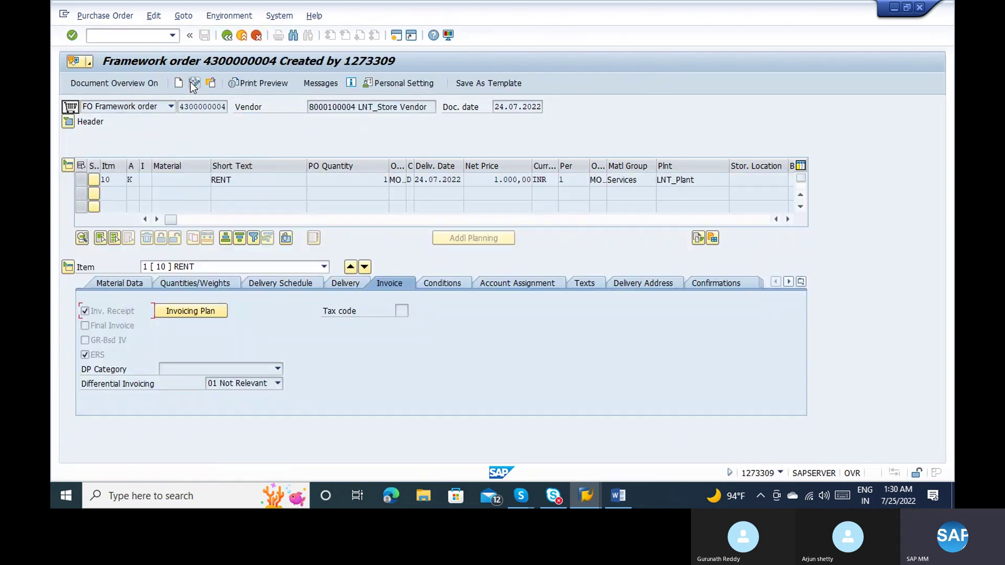
left_click(180, 107)
key("shift+Right")
key("shift+Right")
key("shift+Right")
key("shift+Right")
key("shift+Right")
key("shift+Right")
key("shift+Right")
key("shift+Right")
key("shift+Right")
key("shift+Right")
key("ctrl+c")
Start transaction MRIS and execute a test run of the invoicing plan settlement for the framework order and its vendor
left_click(103, 33)
type("/nmirs")
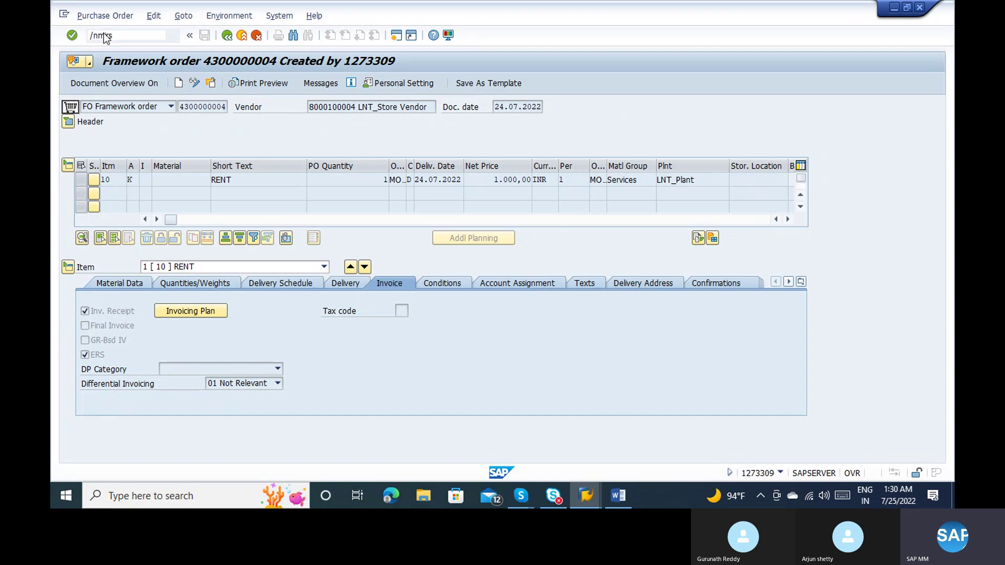
key("Return")
type("mris")
key("Return")
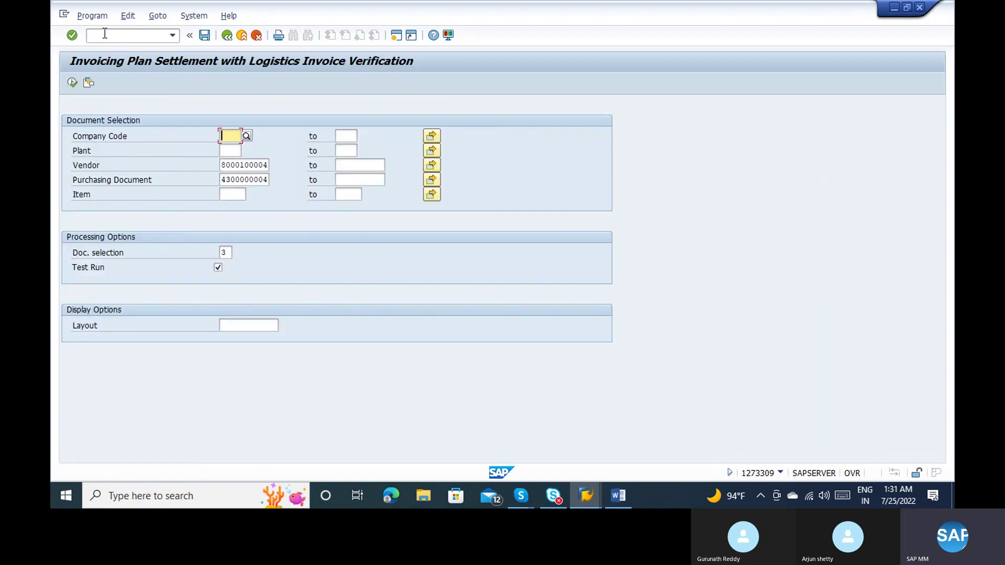
left_click(72, 82)
Start transaction NACE for output control and select application MR Invoice Verification
left_click(125, 35)
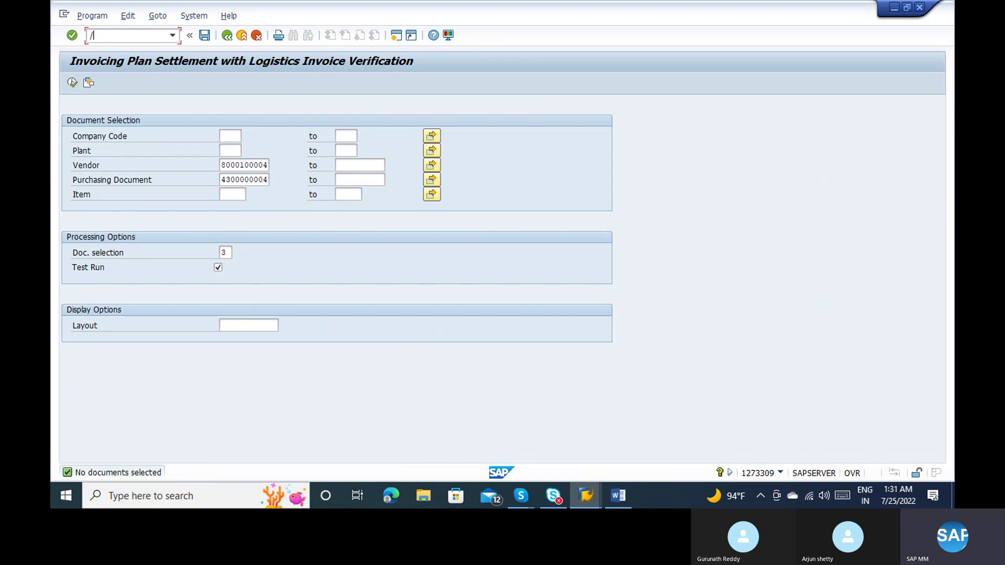
type("/nnace")
key("Return")
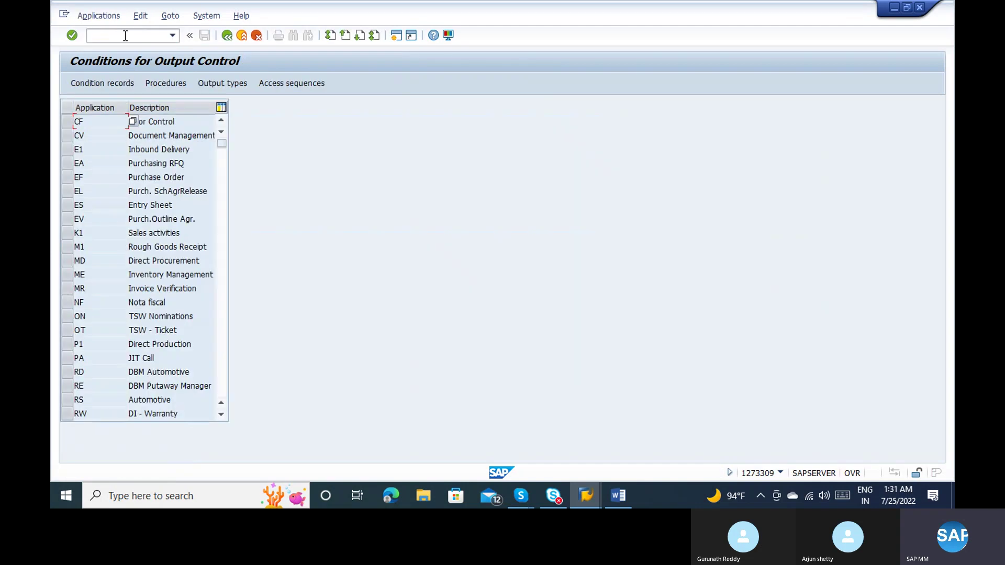
left_click(222, 343)
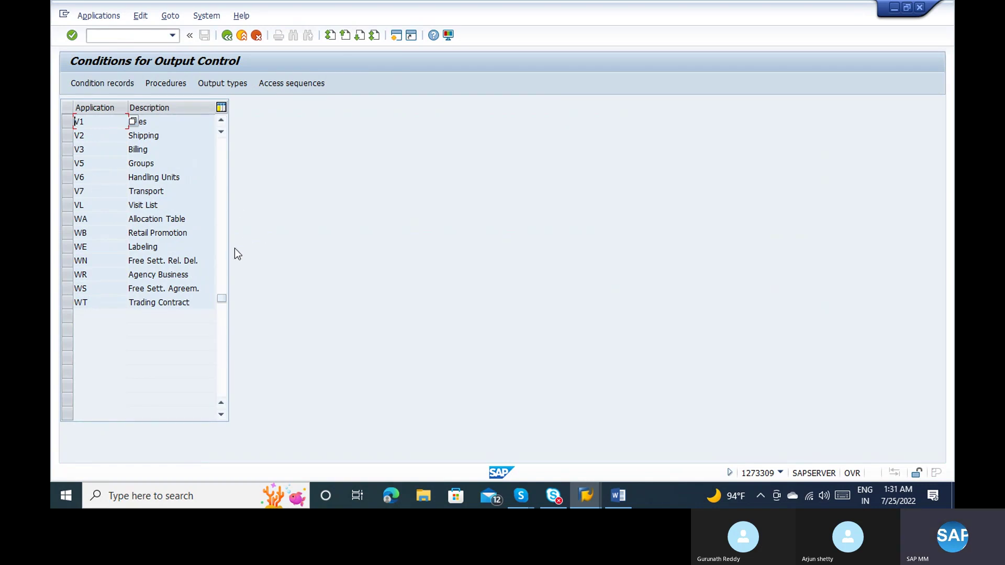
left_click(217, 269)
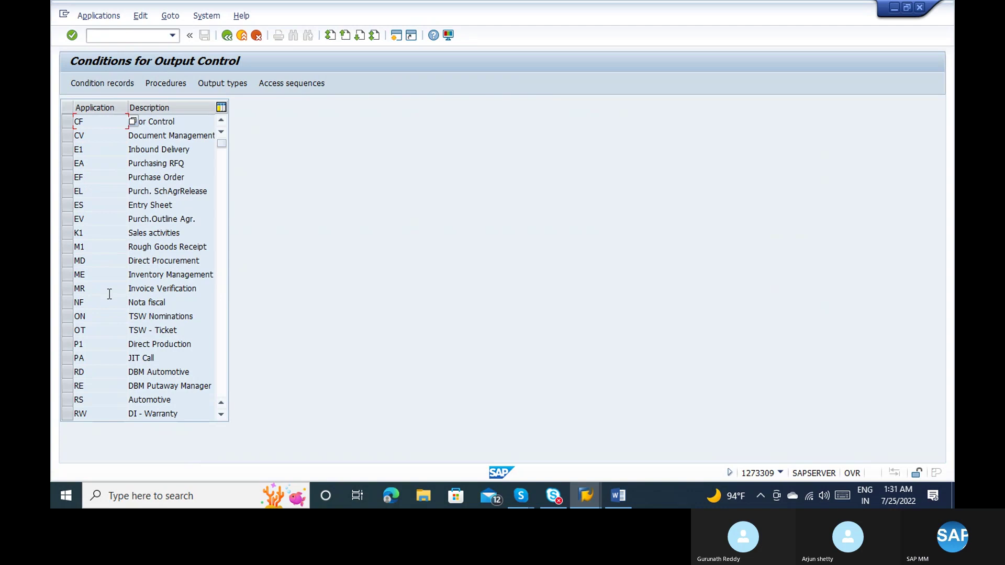
left_click(72, 289)
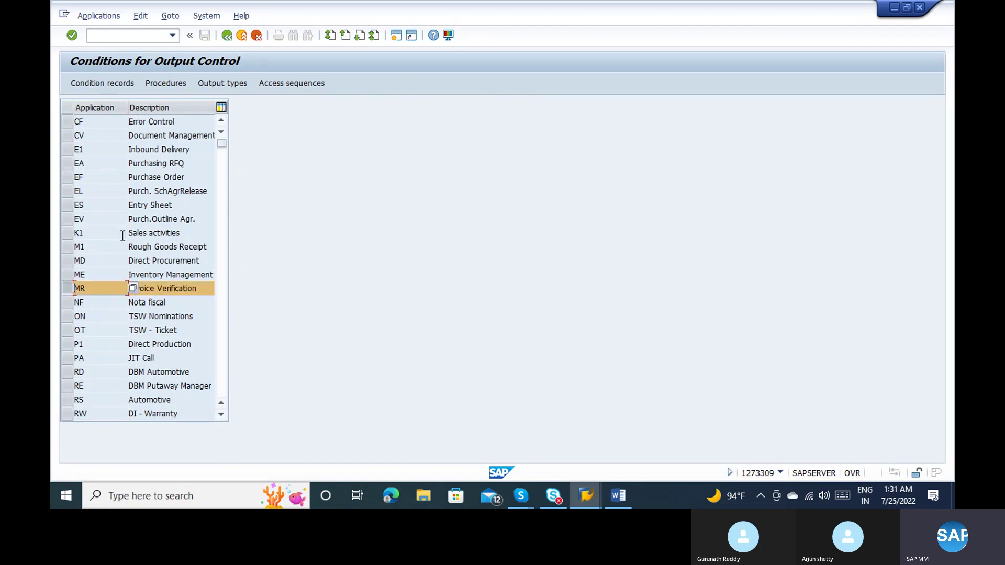
Examine the processing routines of output type INS Invoice plan and return to the application list
left_click(226, 84)
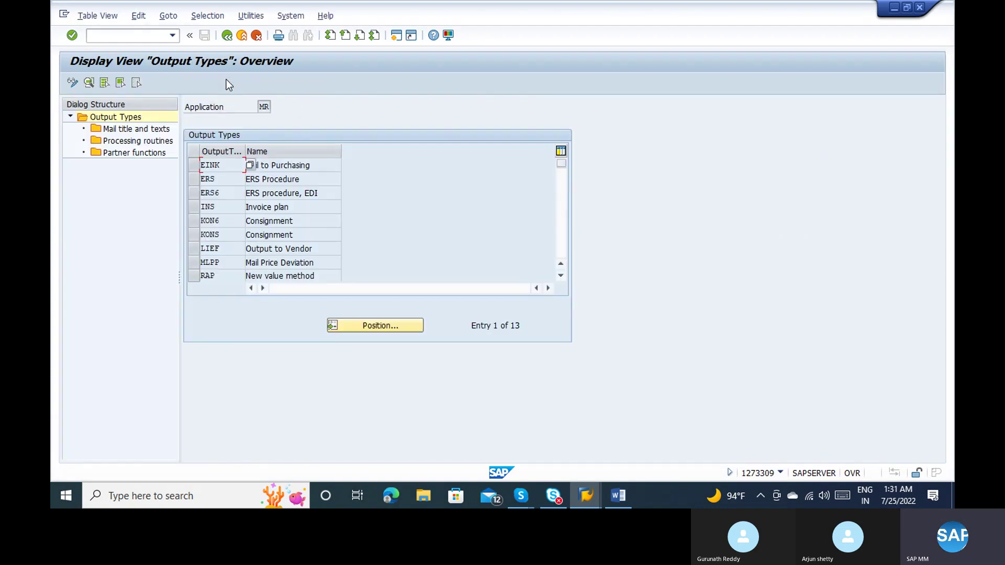
left_click(197, 207)
double_click(131, 144)
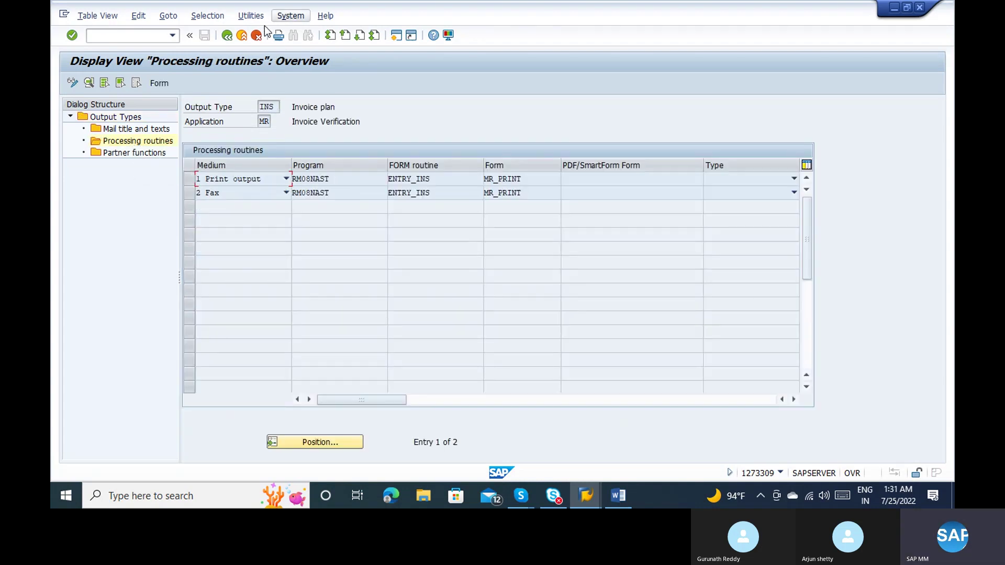
left_click(226, 39)
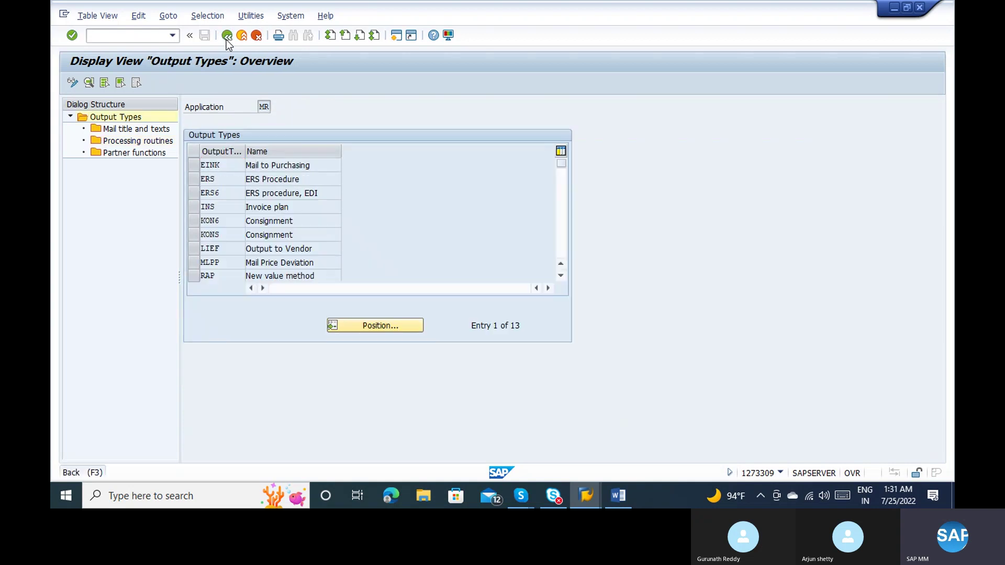
left_click(226, 38)
Open the creation of condition records for output type INS Invoice plan with the CoCde key combination
left_click(108, 86)
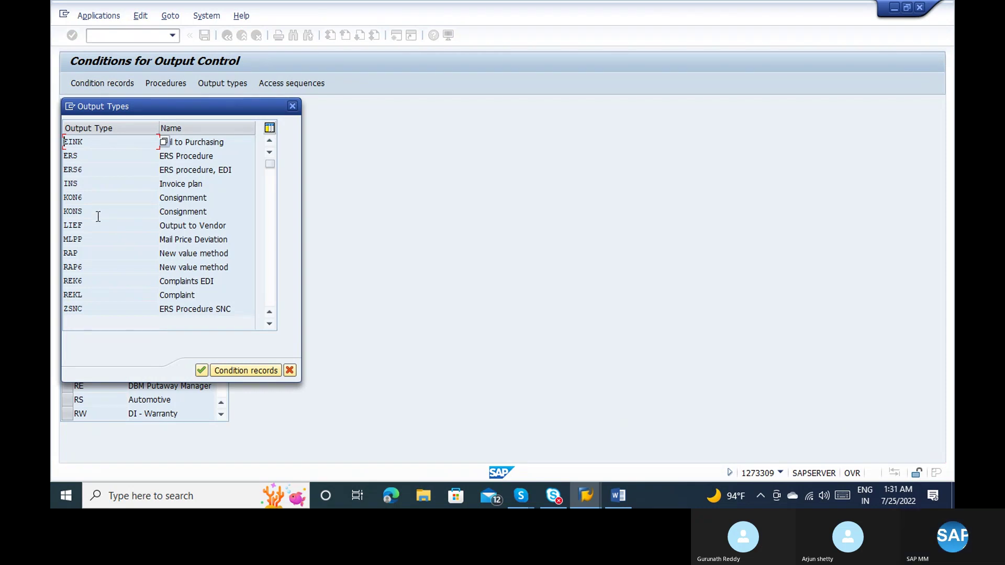
double_click(86, 181)
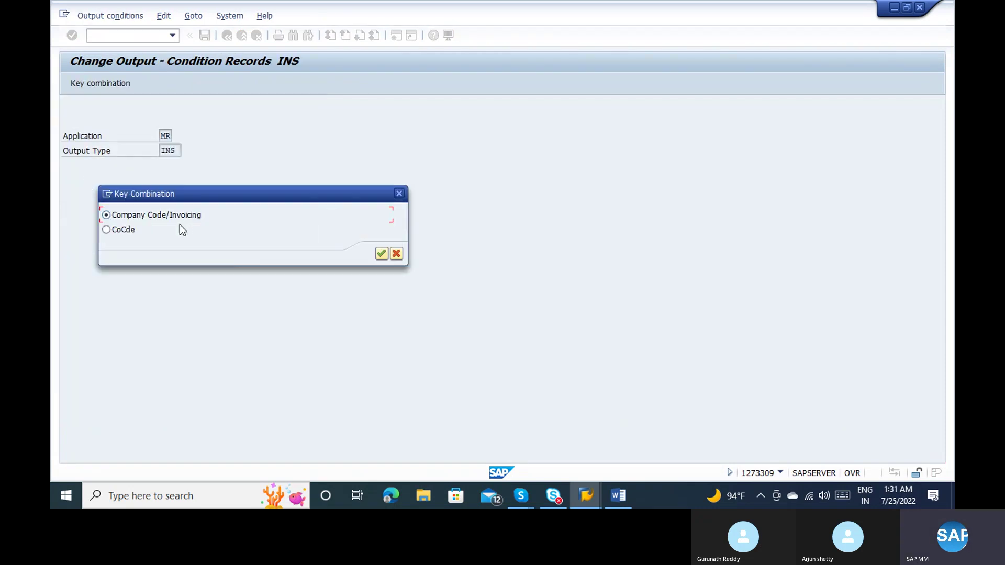
double_click(129, 228)
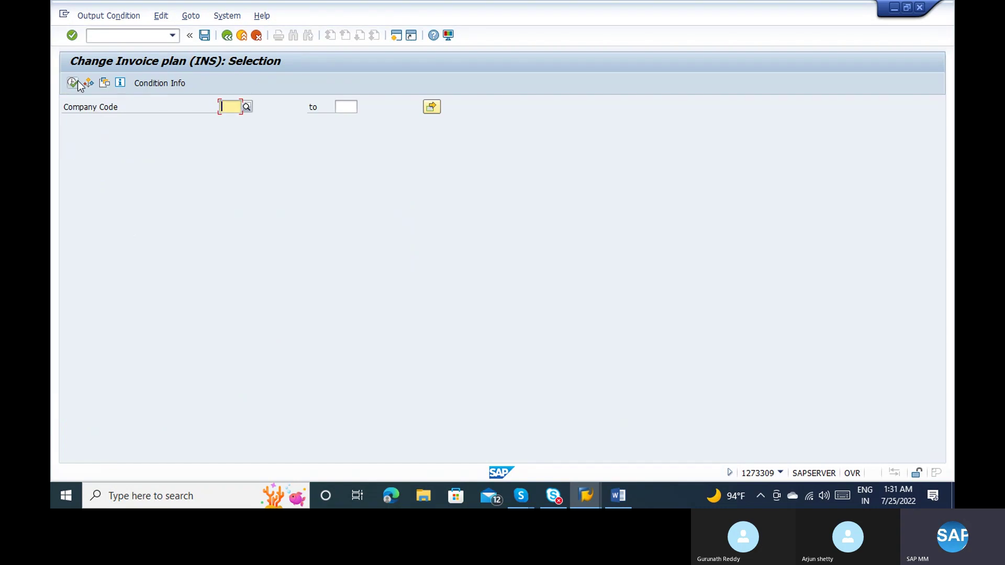
left_click(86, 18)
left_click(93, 27)
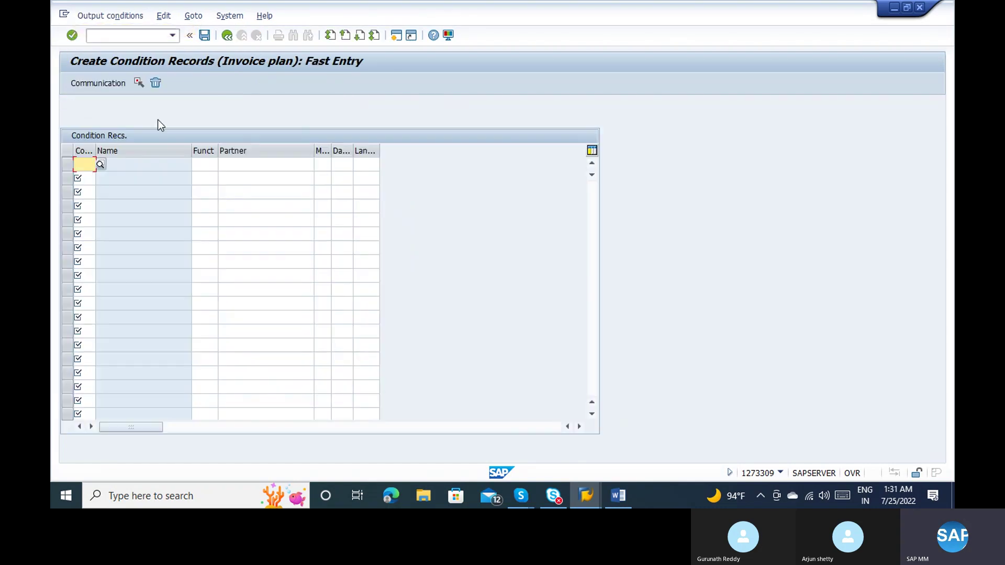
Enter a condition record for company code 2121 with partner function VN and language EN
type("21")
key("Return")
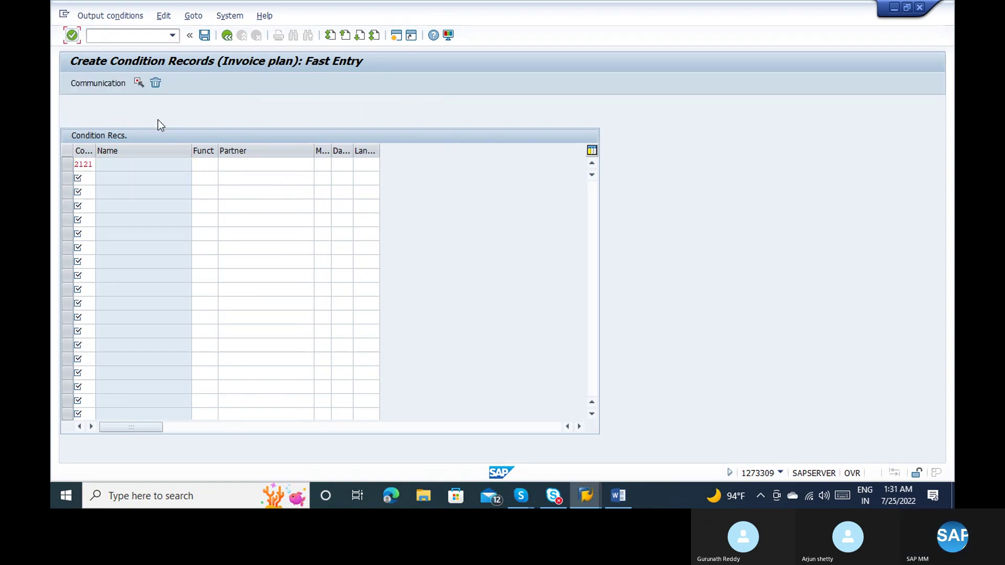
left_click(211, 164)
type("Vn")
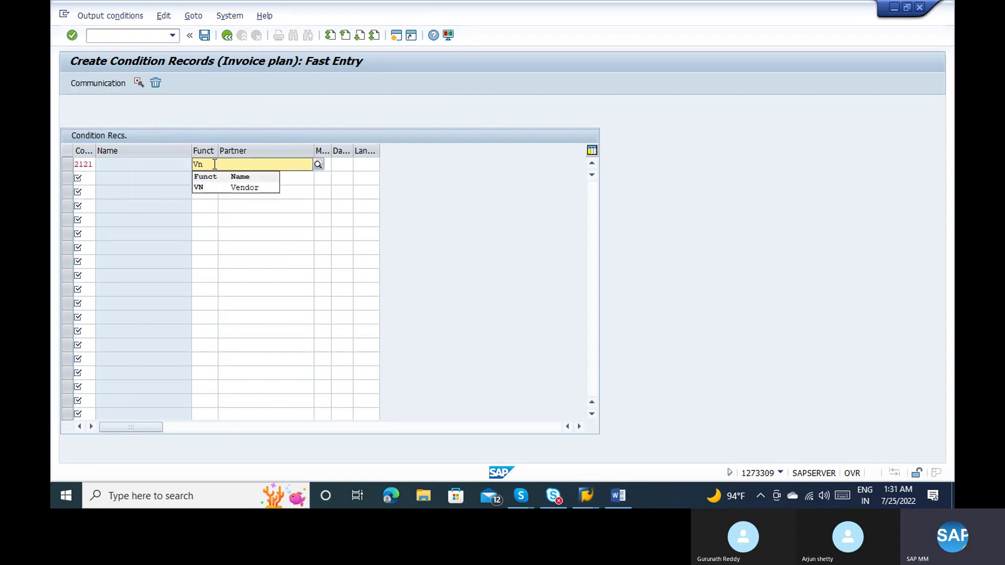
key("Return")
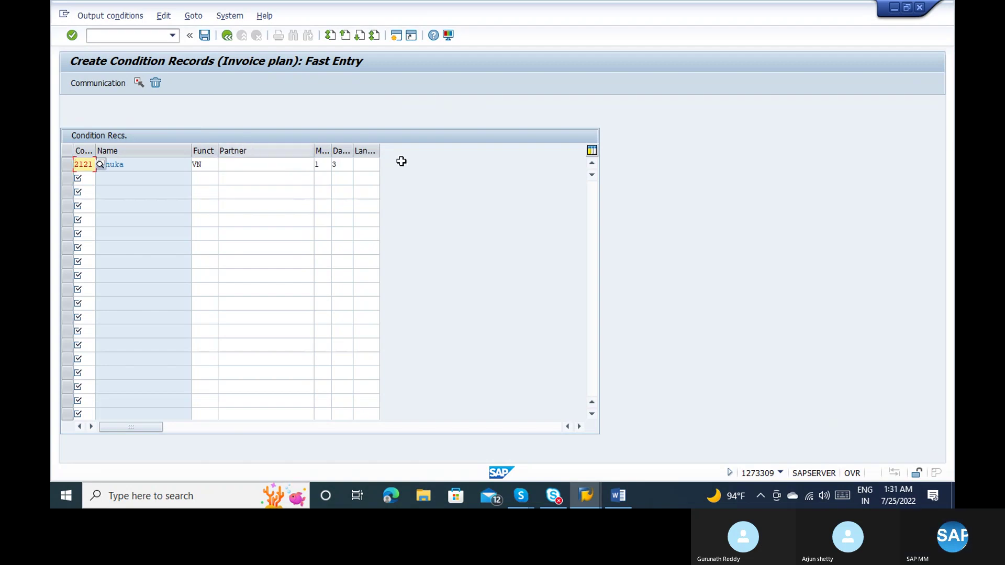
left_click(373, 163)
type("en")
key("Return")
Set the record's communication to output device LP01, cover page Print, Print immediately and Release after output, and save it
left_click(82, 80)
type("LP01")
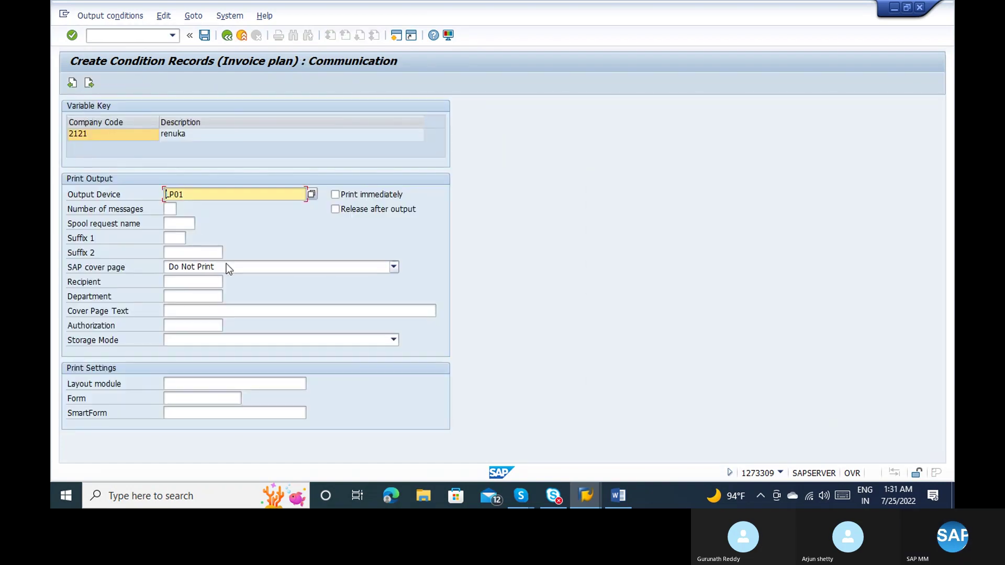
left_click(226, 264)
left_click(213, 288)
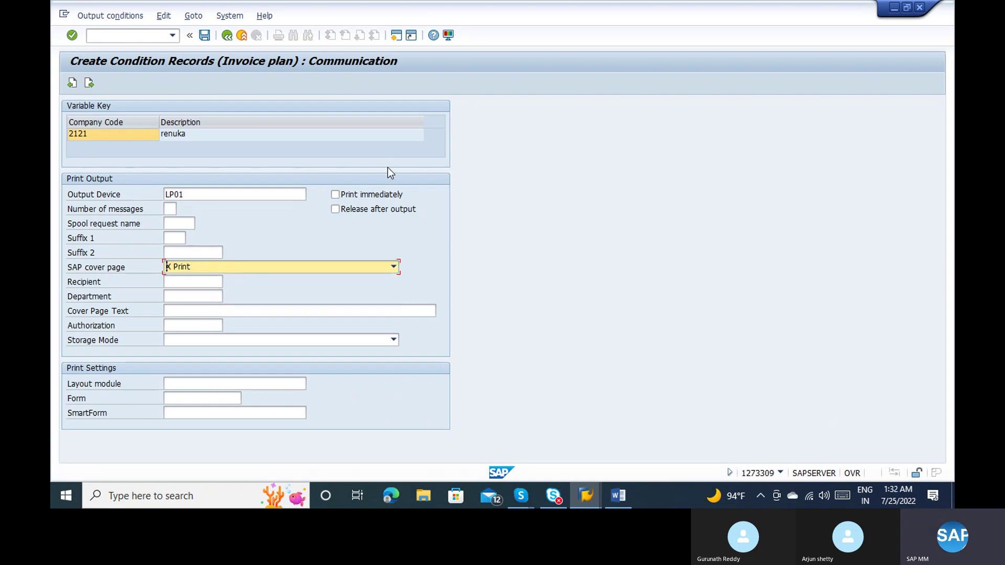
left_click(347, 197)
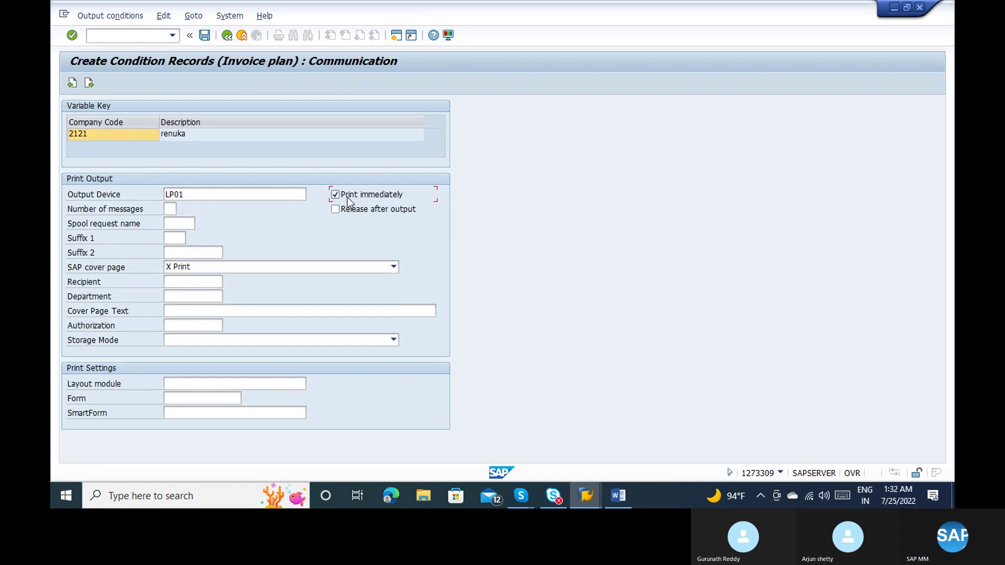
left_click(336, 209)
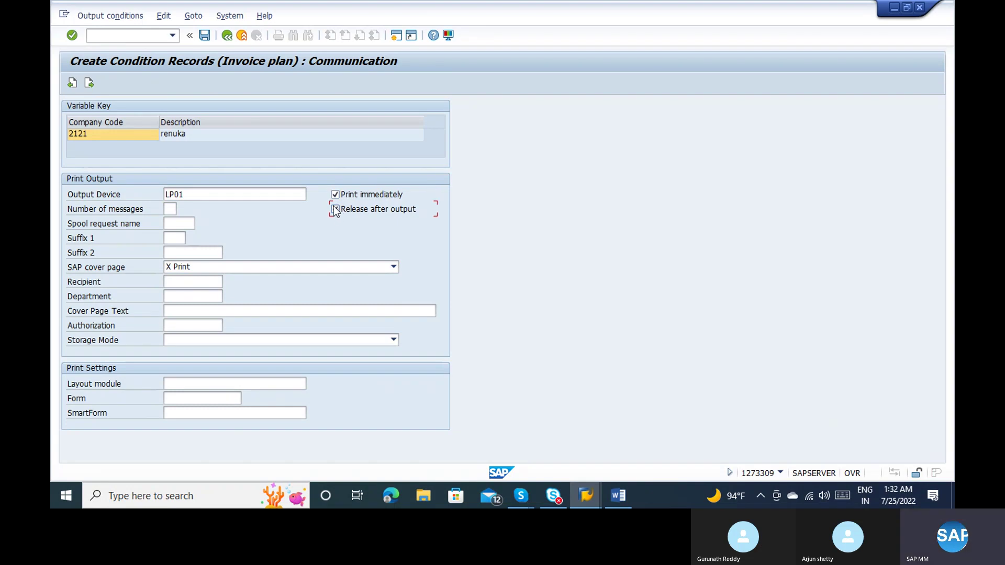
left_click(205, 36)
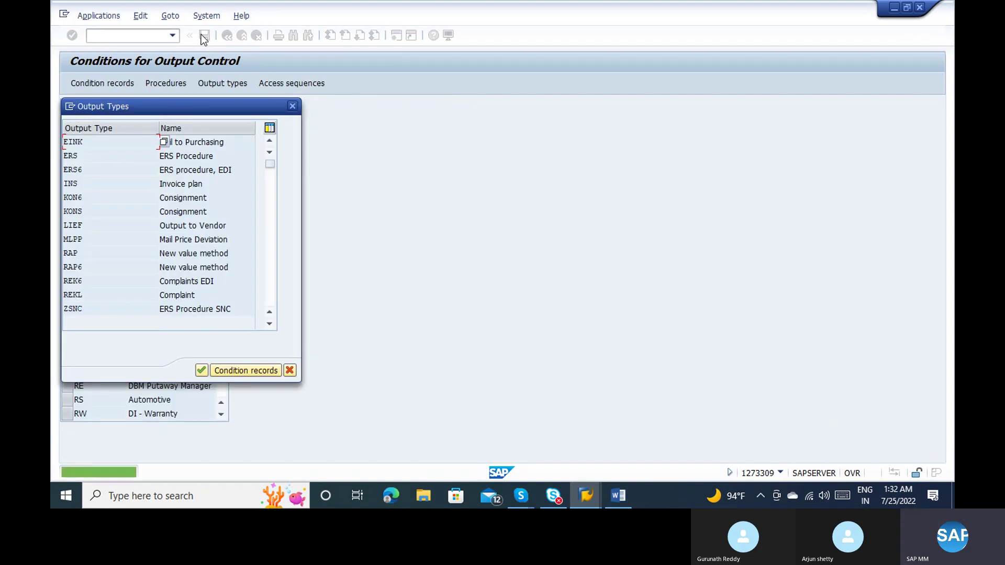